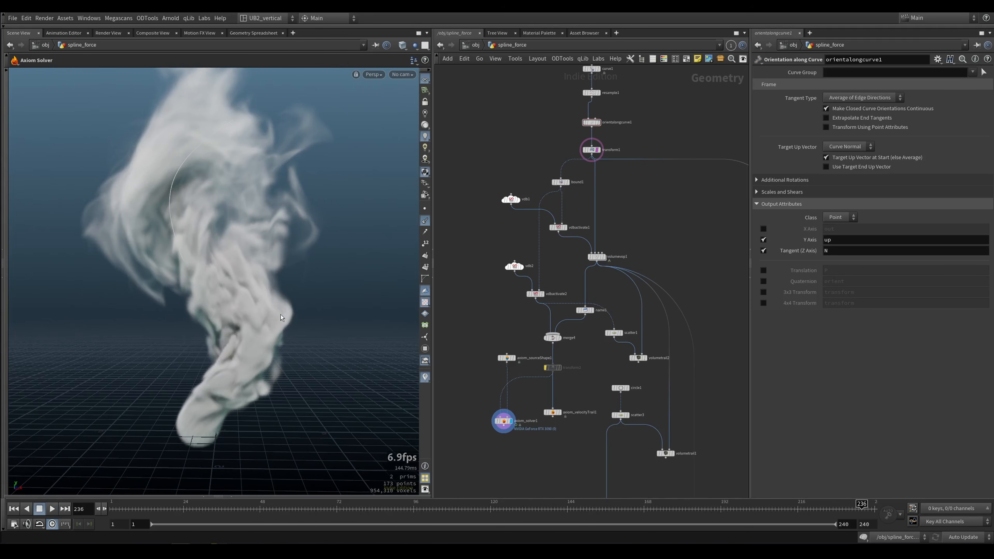
Step: Show the output of the curve1 node at the start of the spline_force network and view the curve
left_click_drag(281, 318, 243, 349, "alt")
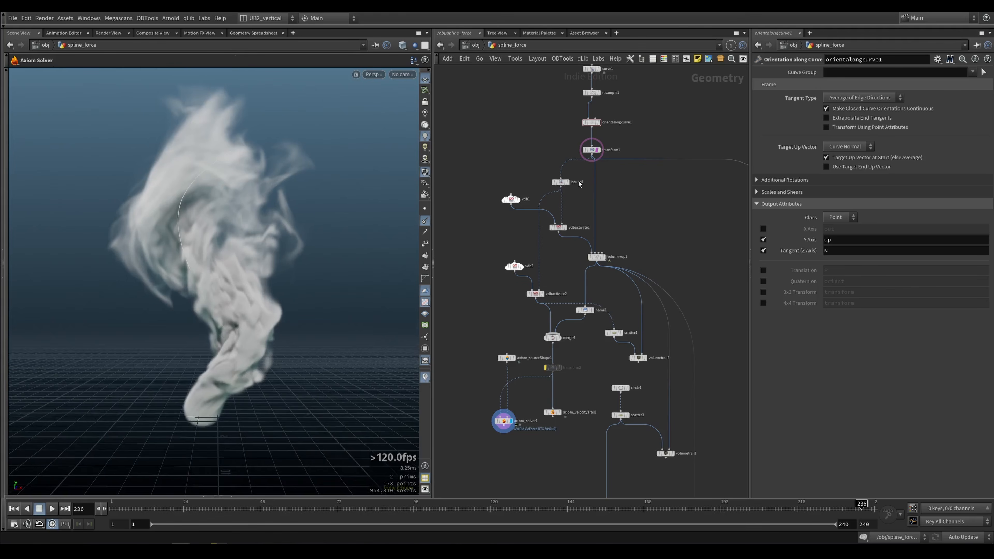
key("h")
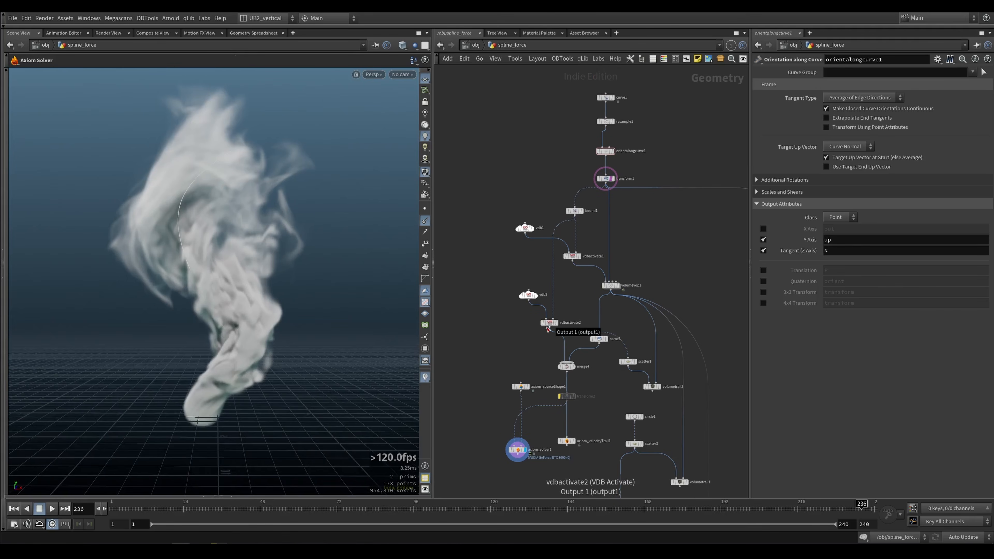
left_click_drag(227, 344, 284, 312)
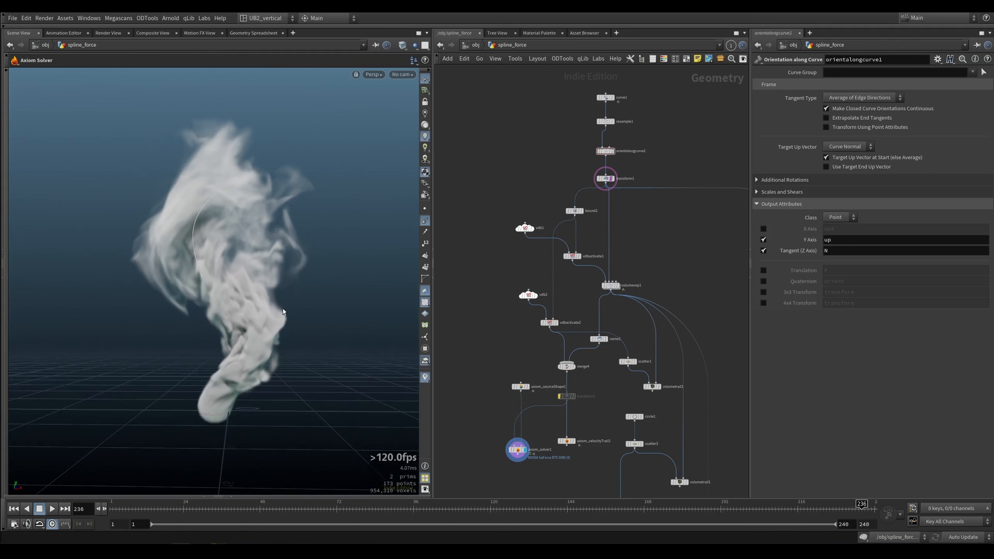
middle_click_drag(494, 314, 489, 357)
middle_click_drag(534, 224, 503, 308)
mouse_move(528, 305)
right_mouse_down()
mouse_move(528, 294)
mouse_move(528, 303)
right_mouse_up()
key("r")
mouse_move(549, 292)
left_mouse_down()
mouse_move(592, 327)
mouse_move(548, 301)
left_mouse_up()
left_click_drag(535, 199, 583, 236)
key("r")
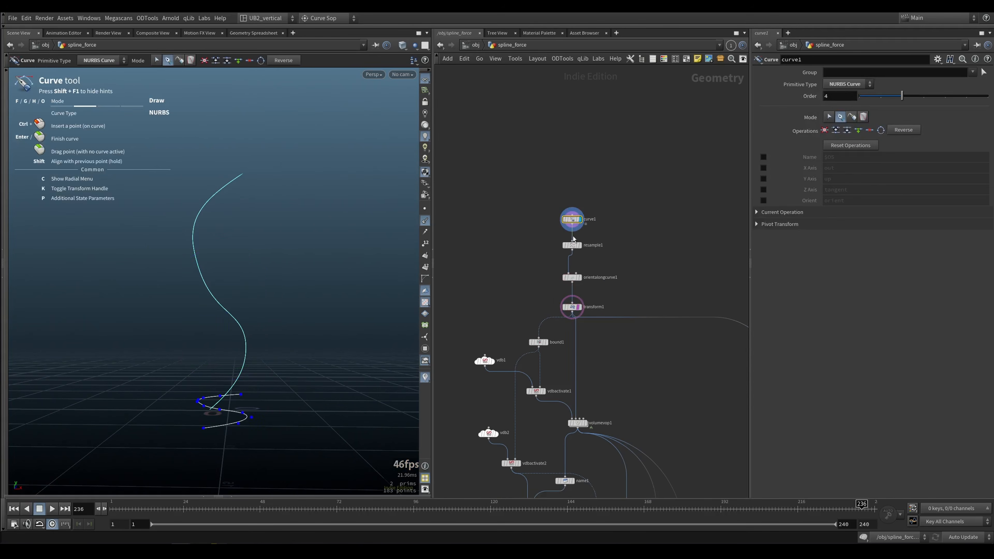
left_click_drag(300, 354, 313, 423, "alt")
left_click(576, 307)
scroll(575, 282, "up", 4)
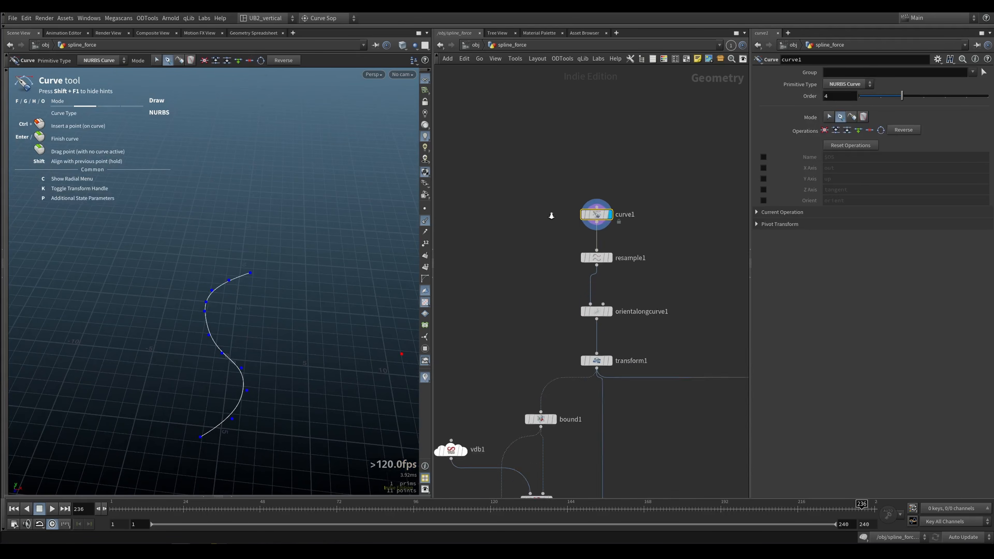
Step: Show the resample1 output and highlight its Curve U Attribute name, viewing the resampled curve from another angle
left_click_drag(518, 207, 560, 230)
key("r")
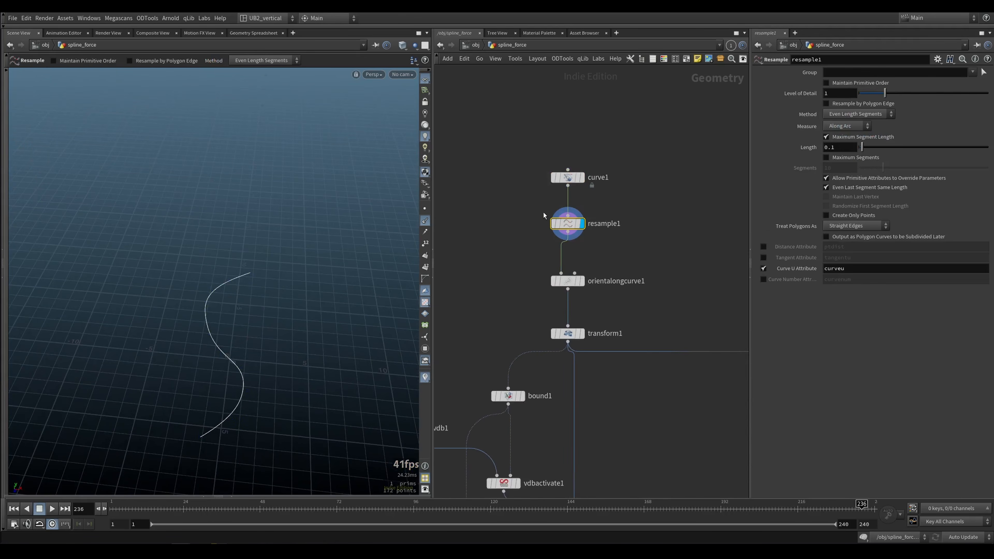
left_click_drag(857, 270, 804, 270)
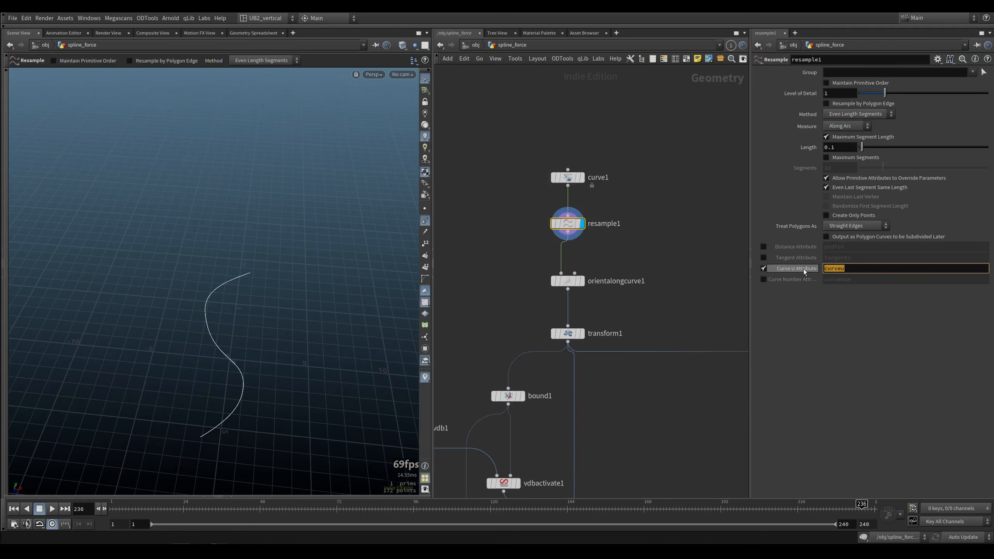
left_click(653, 245)
left_click_drag(279, 359, 205, 399, "alt")
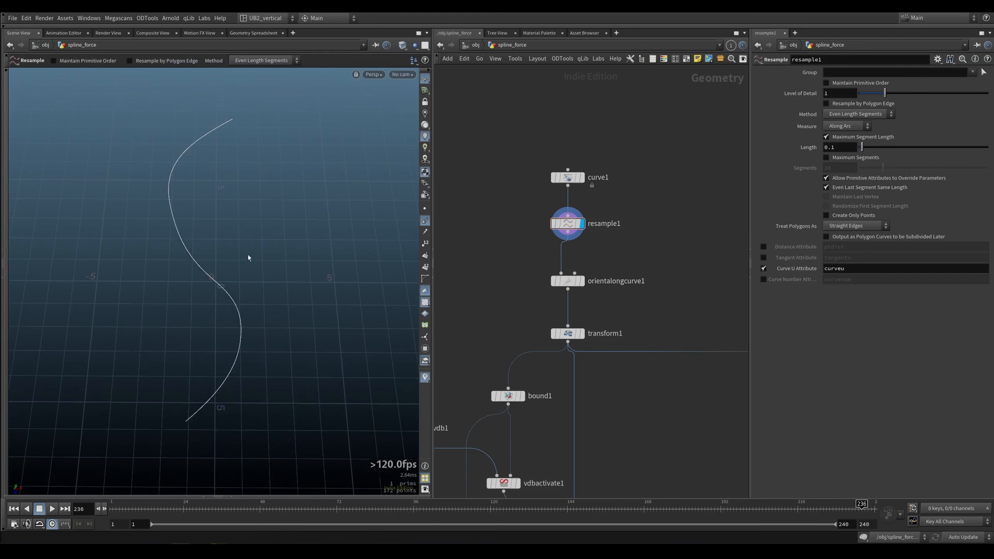
left_click_drag(343, 325, 268, 333, "alt")
Step: Show the orientalongcurve1 output and examine the oriented curve up close
left_click(568, 281)
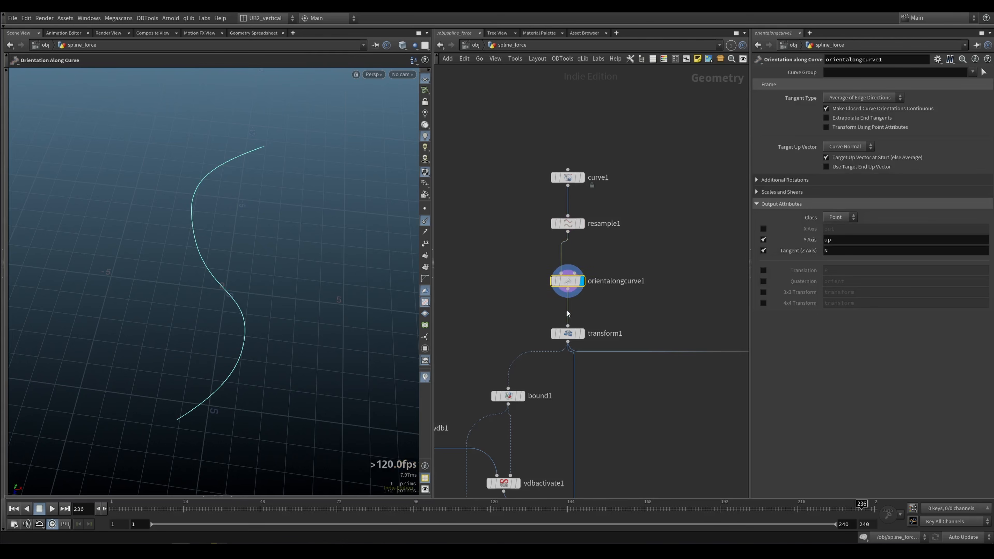
middle_click_drag(528, 298, 525, 277)
scroll(525, 277, "up", 3)
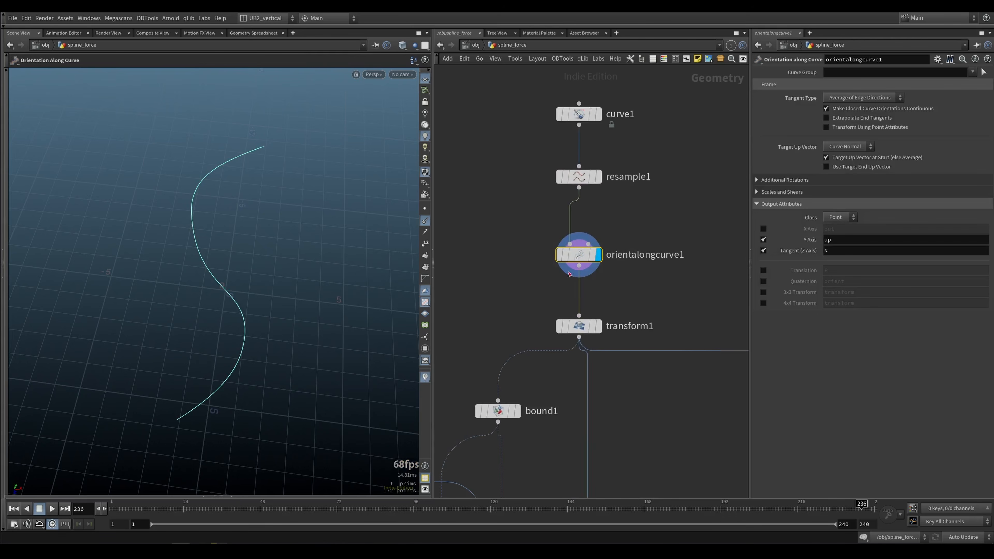
scroll(339, 293, "up", 4)
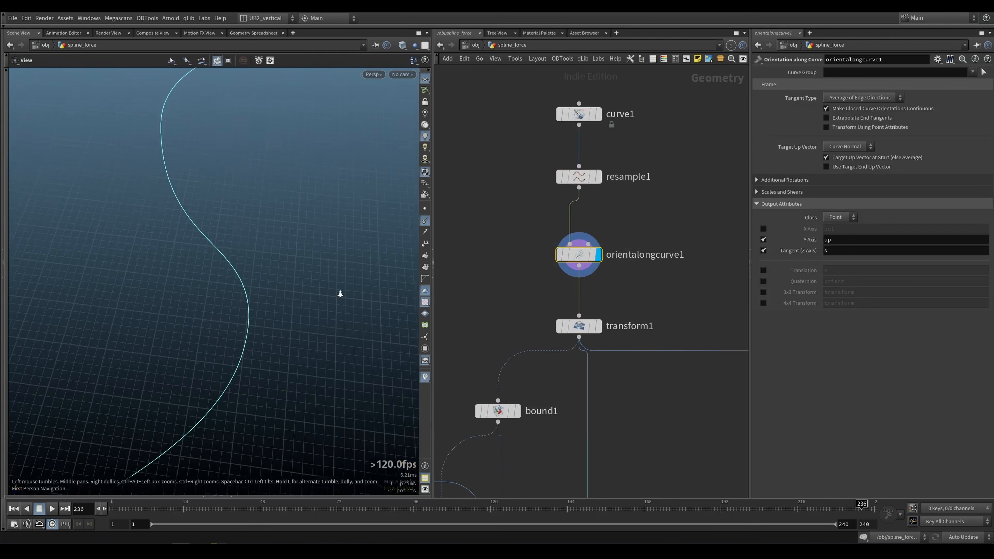
left_click_drag(157, 190, 199, 298, "alt")
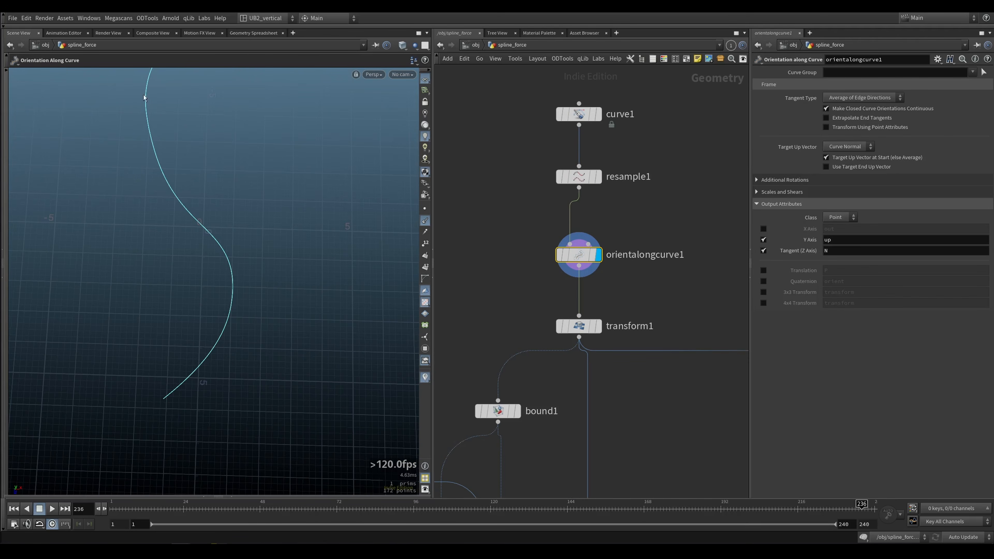
middle_click_drag(144, 97, 150, 150, "alt")
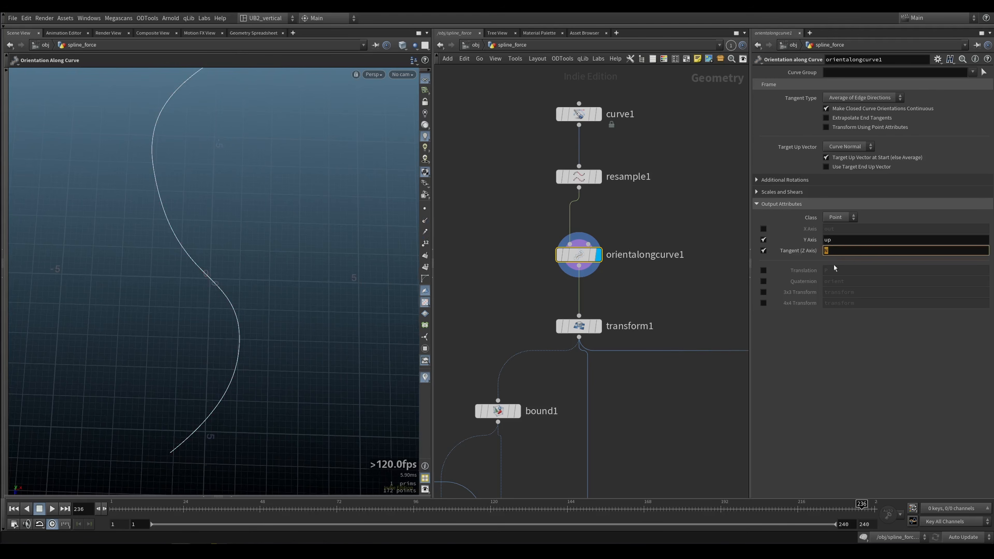
Step: Set the Tangent (Z Axis) output attribute of orientalongcurve1 to v
left_click(517, 301)
left_click_drag(294, 289, 257, 276, "alt")
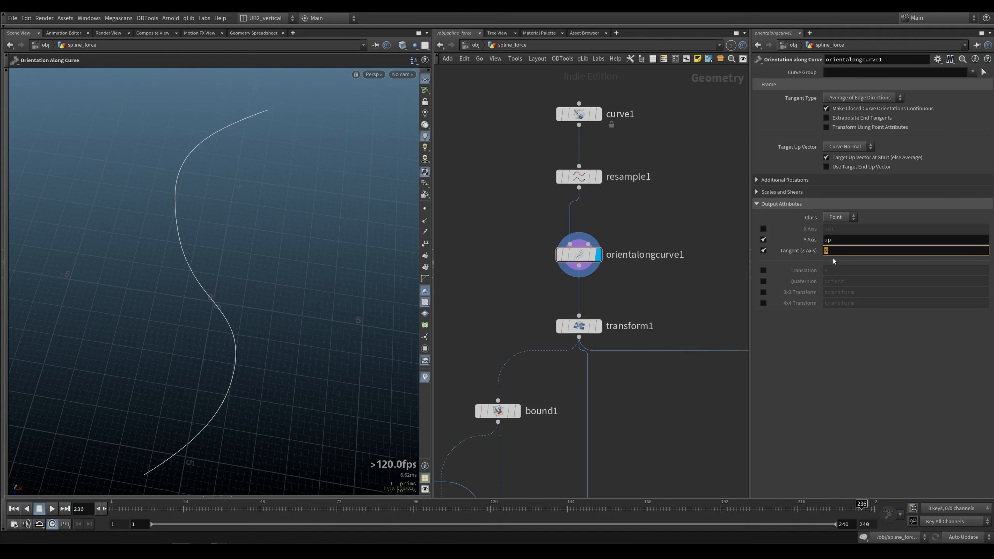
type("v")
key("Return")
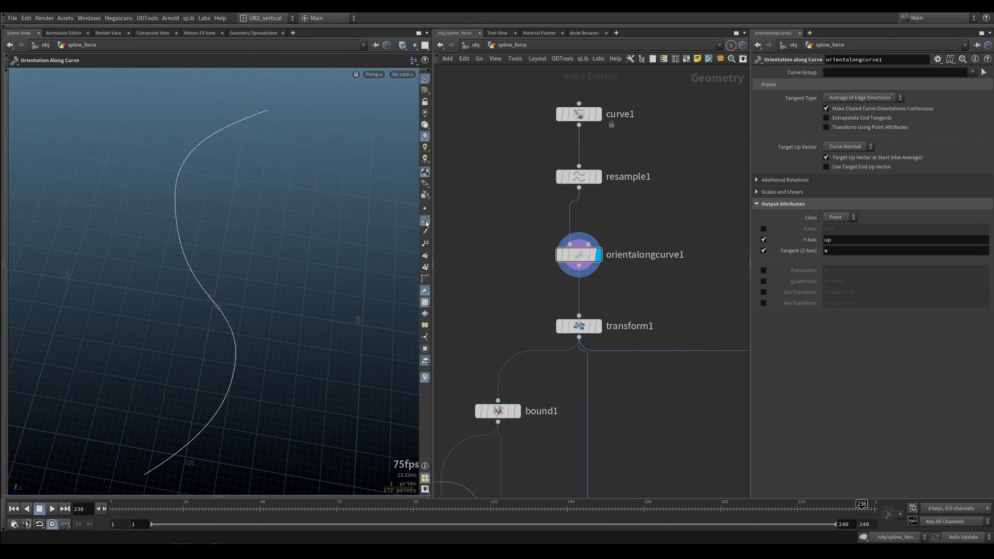
Step: Turn on the scene visualizer for v and inspect the tangent vectors along the curve
right_click_drag(225, 415, 459, 239, "alt")
right_click(426, 376)
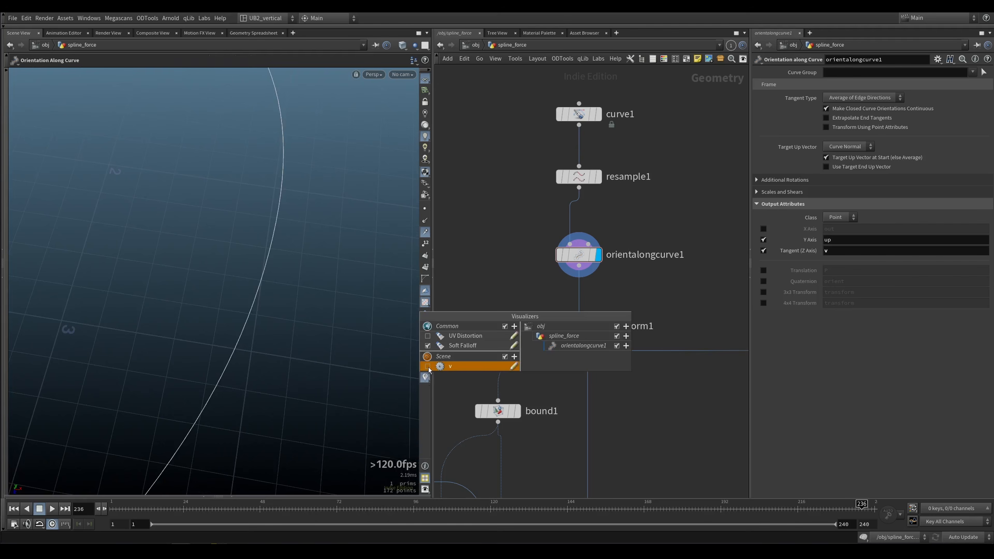
left_click(429, 367)
right_click_drag(290, 385, 203, 411, "alt")
left_click_drag(203, 411, 306, 331)
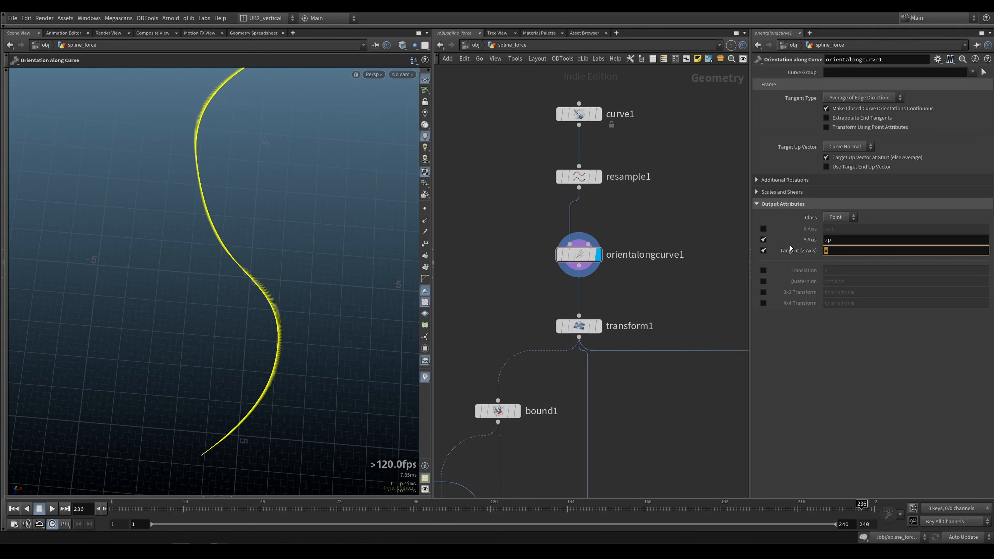
Step: Set the Tangent (Z Axis) output attribute of orientalongcurve1 to N
type("N")
key("Return")
Step: Show the transform1 output and examine how the curve is rotated upright and moved
left_click(567, 326)
left_click_drag(297, 313, 275, 340)
right_click_drag(275, 339, 352, 266)
middle_click_drag(518, 288, 517, 175)
scroll(553, 280, "down", 4)
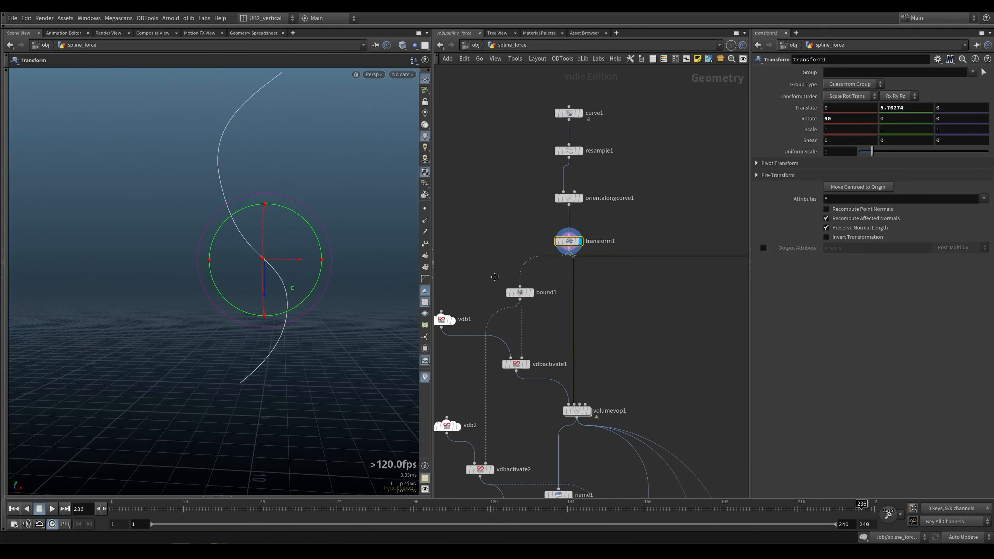
middle_click_drag(495, 278, 537, 269)
scroll(535, 272, "up", 1)
Step: Show the vdb1 output and check the node information of its velocity grid
left_click(490, 315)
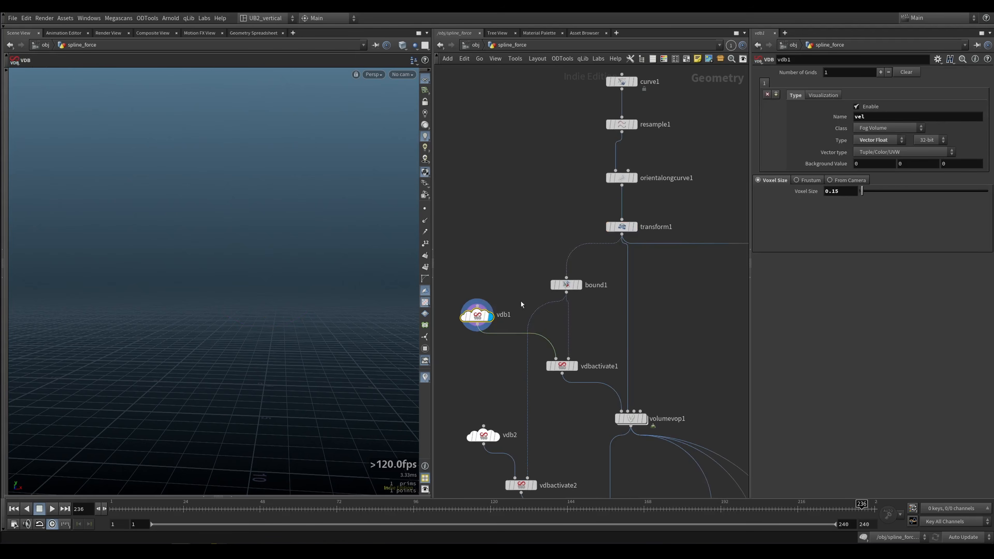
middle_click(482, 321)
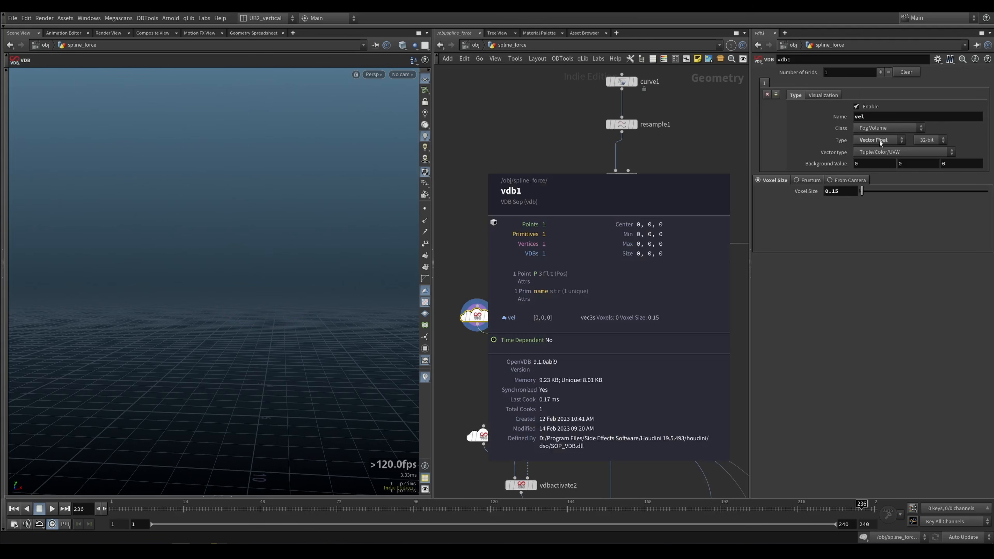
middle_click_drag(880, 143, 836, 248)
left_click(527, 268)
middle_click_drag(558, 283, 548, 262)
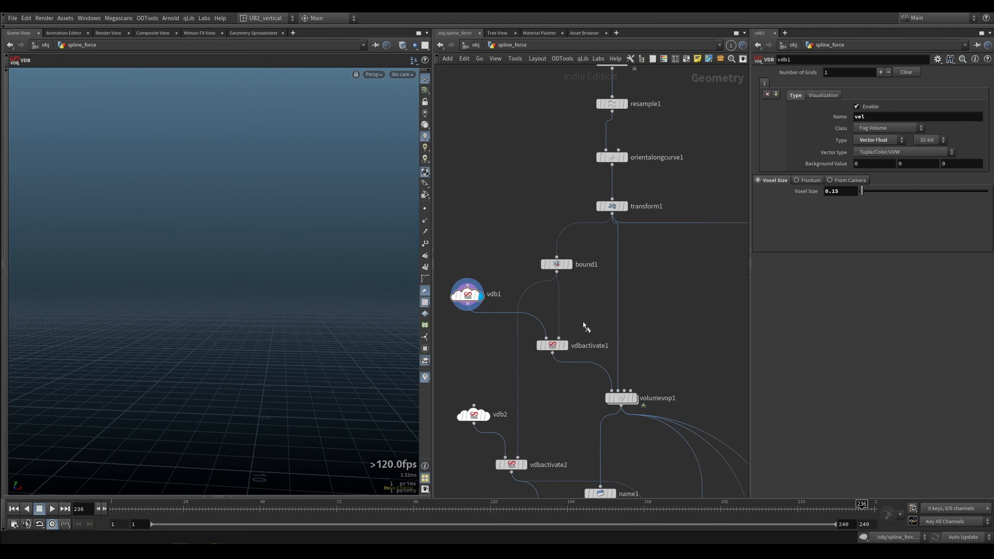
Step: Show the bound1 output and view the padded bounding box around the curve
left_click(564, 346)
left_click_drag(587, 190, 630, 217)
left_click_drag(533, 245, 584, 276)
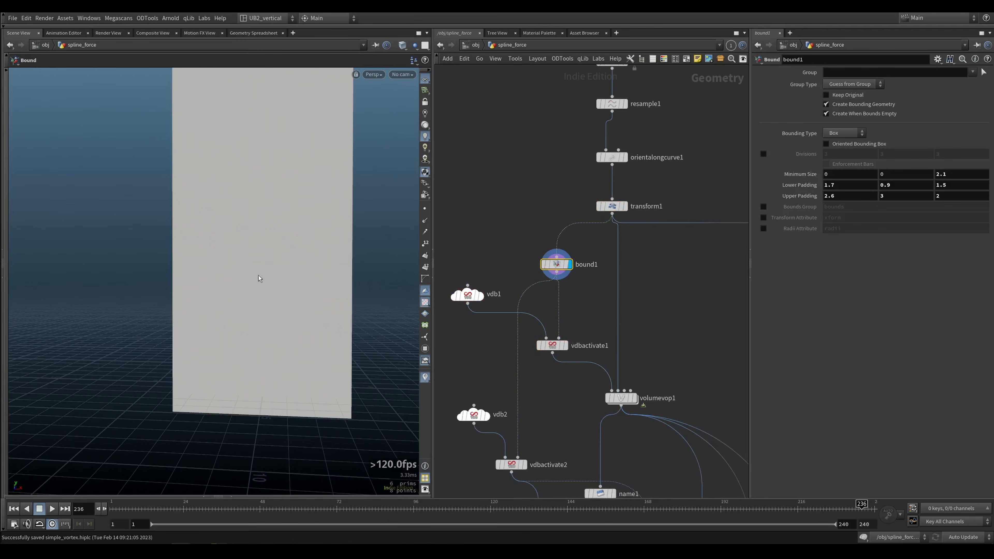
key("Escape")
left_click_drag(259, 278, 292, 319)
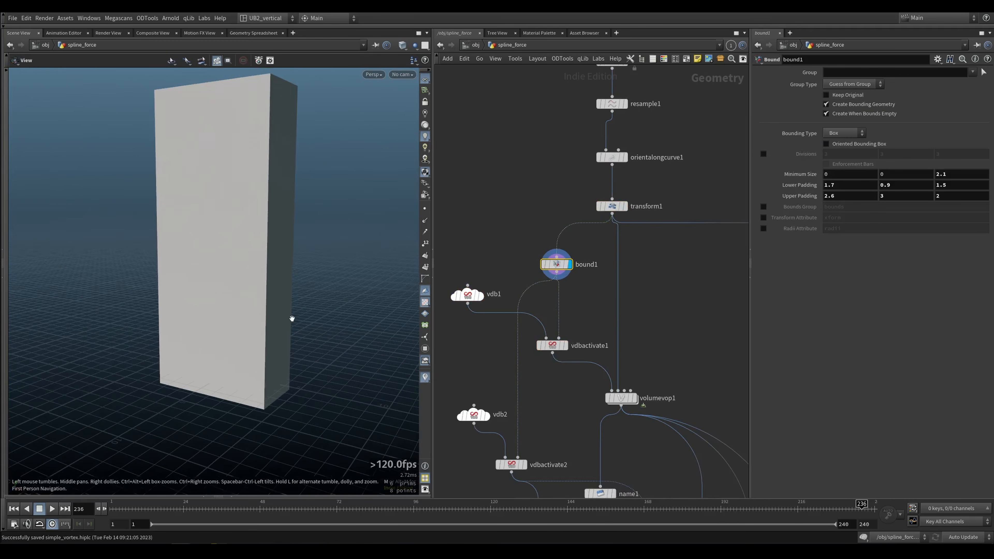
Step: Show the vdbactivate1 output and check the node information for the activated velocity volume
left_click_drag(580, 319, 558, 368)
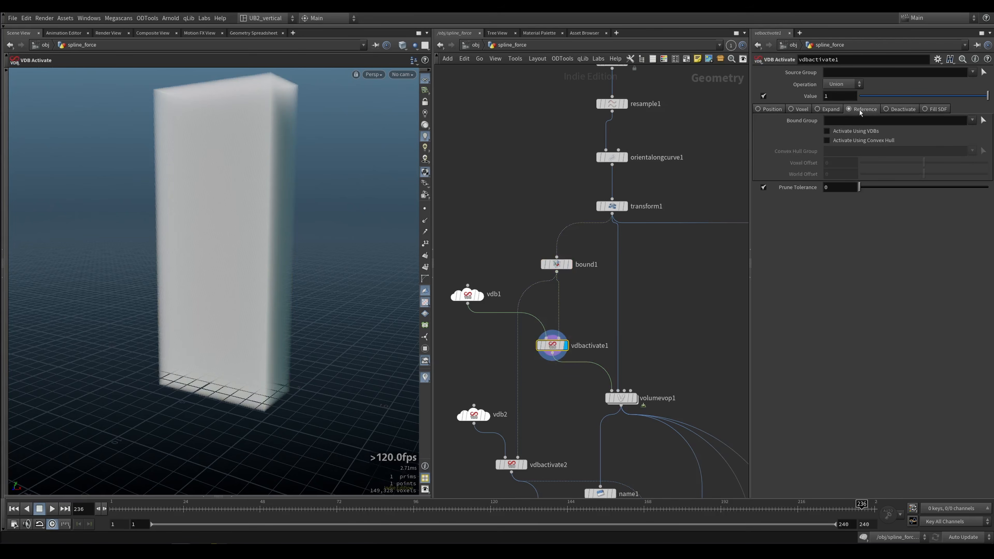
mouse_move(243, 310)
left_mouse_down()
mouse_move(233, 269)
mouse_move(262, 309)
mouse_move(289, 306)
mouse_move(250, 294)
left_mouse_up()
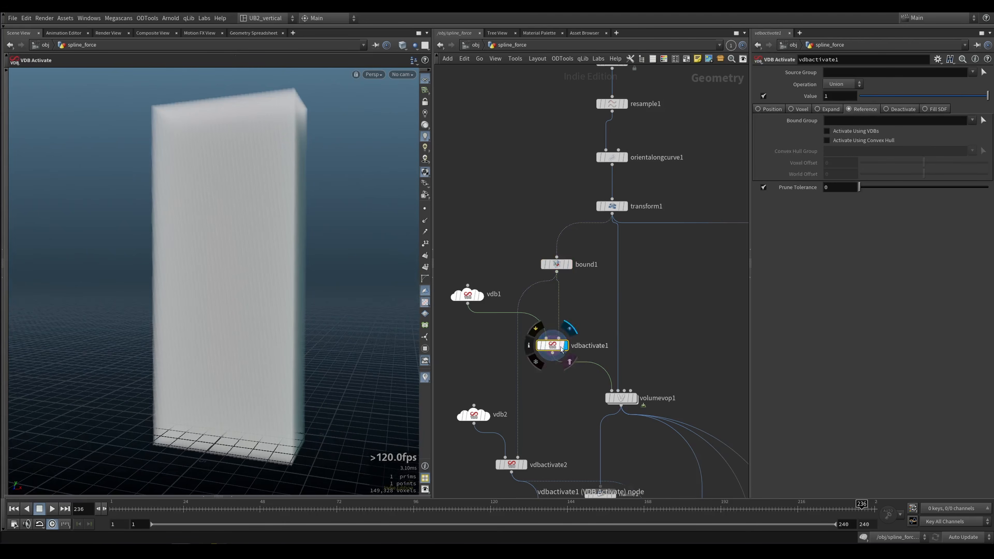
middle_click(560, 349)
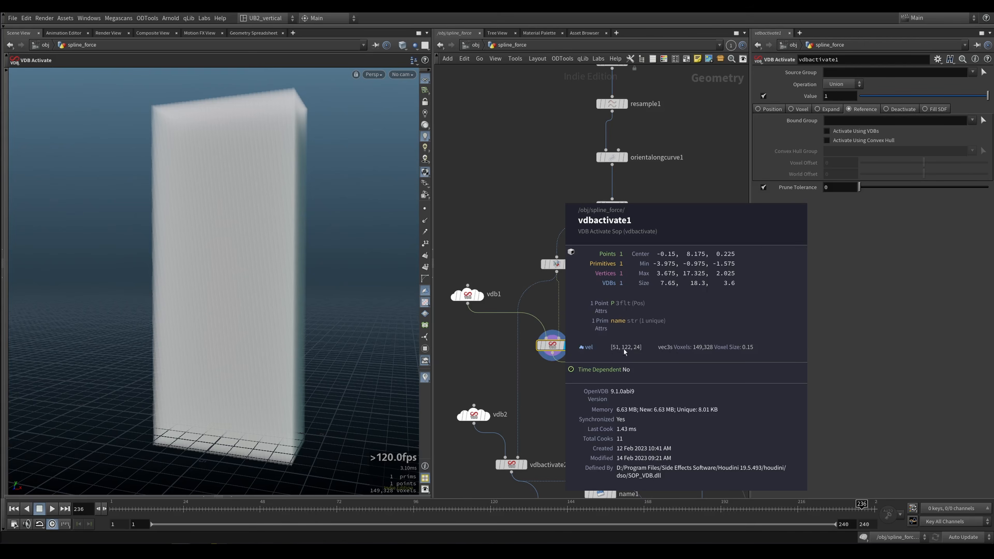
left_click_drag(361, 374, 272, 343)
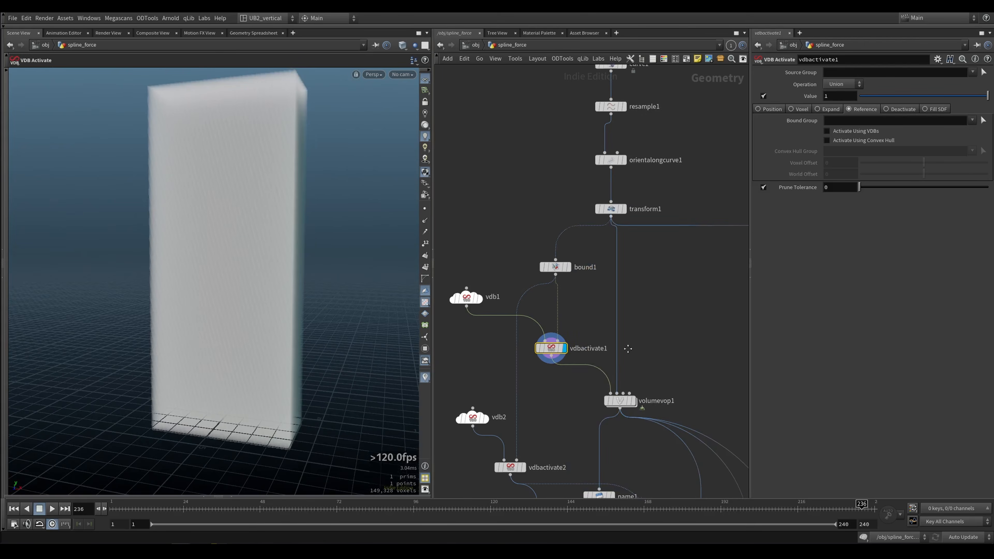
Step: Show the volumevop1 output and view the resulting velocity volume
middle_click_drag(587, 306, 548, 257)
left_click(595, 349)
left_click(582, 349)
middle_click_drag(581, 349, 591, 310)
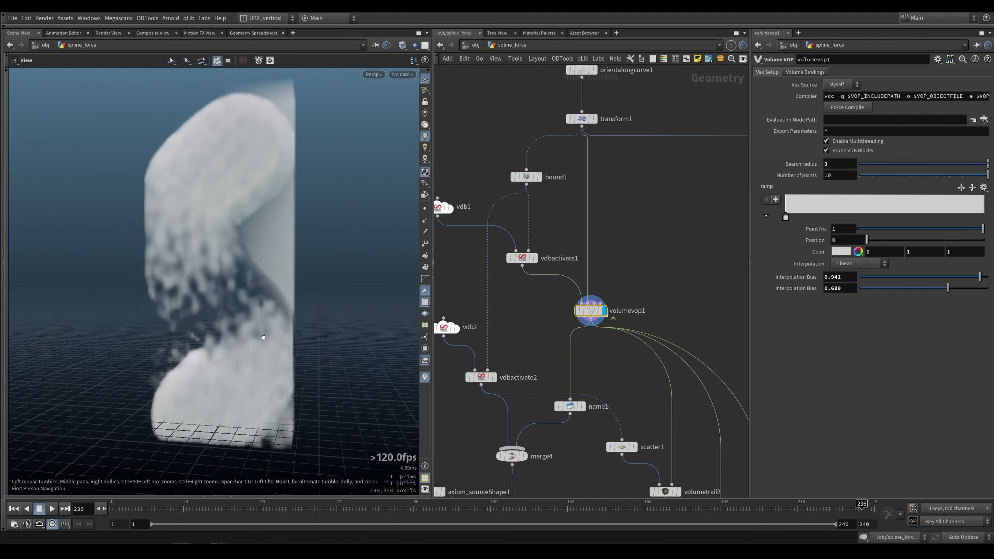
Step: Go inside volumevop1 and examine its VEX network of point cloud lookups and vector operations
key("i")
scroll(666, 313, "down", 3)
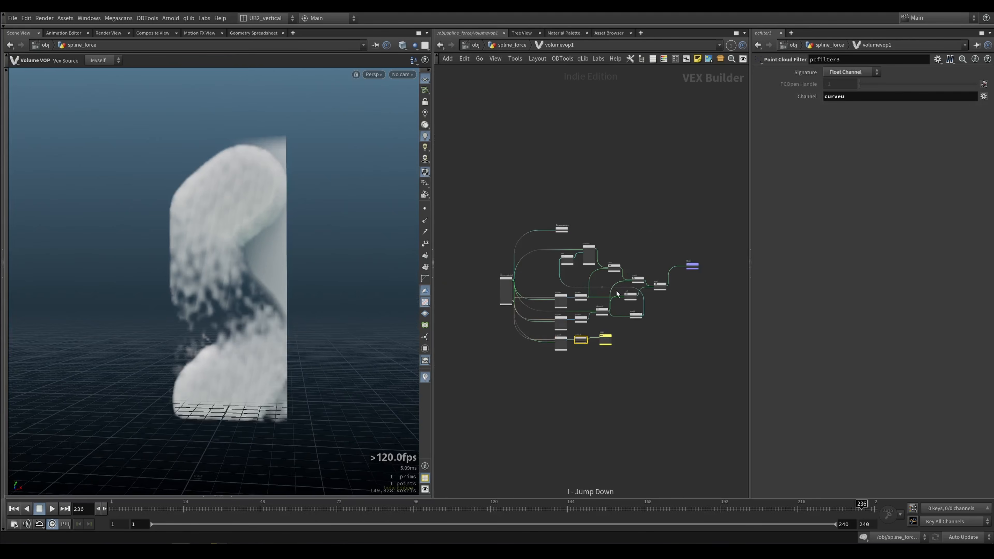
scroll(633, 240, "up", 4)
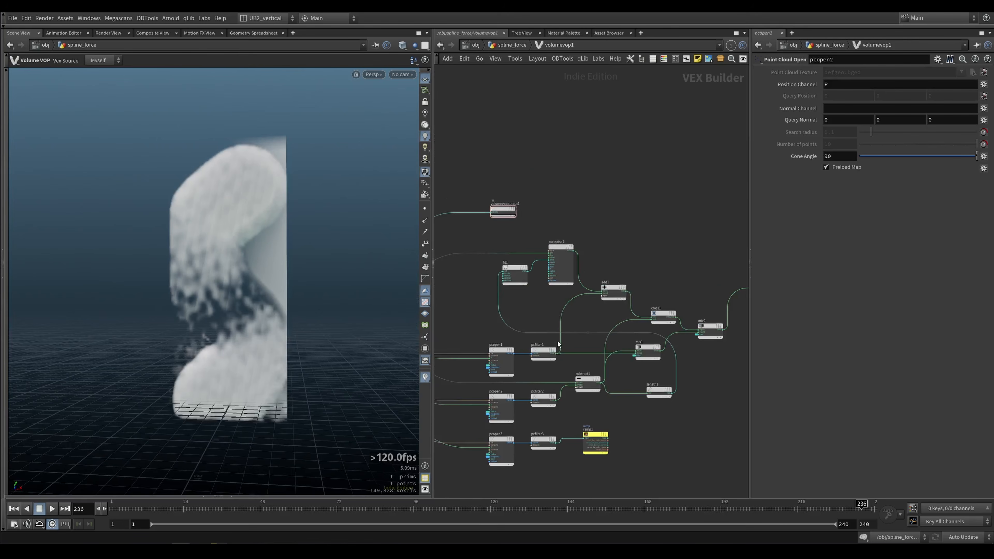
middle_click_drag(575, 367, 581, 352)
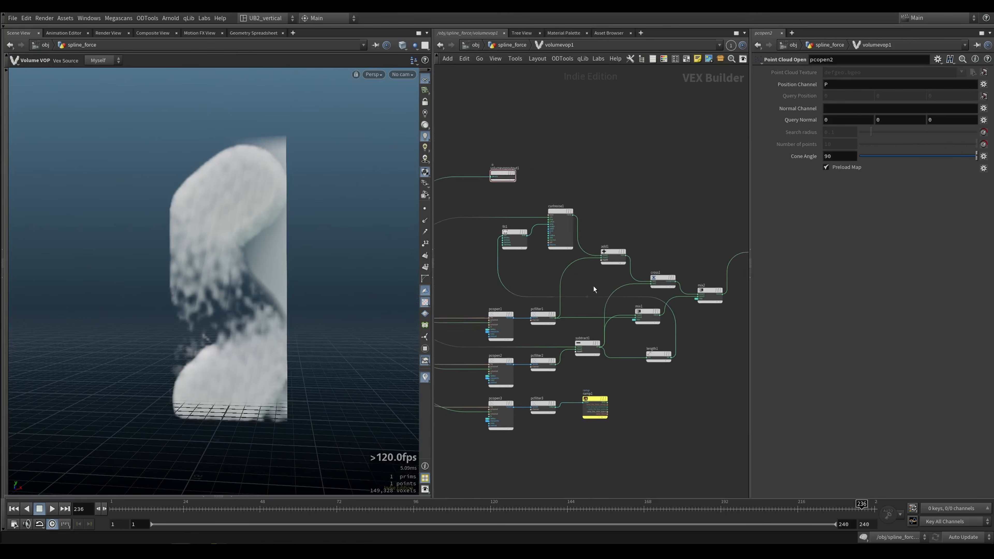
Step: Return to the spline_force network and show the volumetrail2 output to view the velocity trails
key("u")
middle_click_drag(586, 298, 565, 255)
left_click(609, 342)
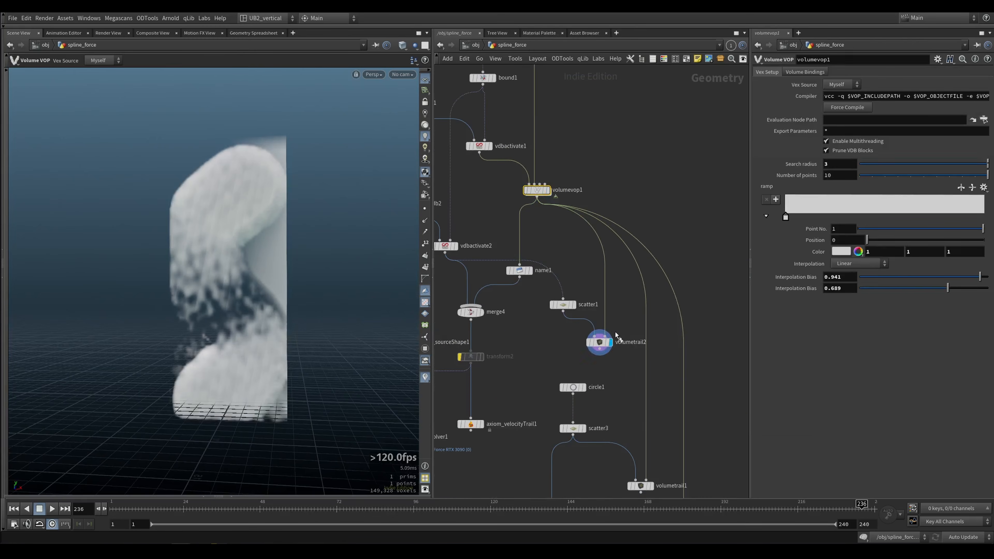
key("Return")
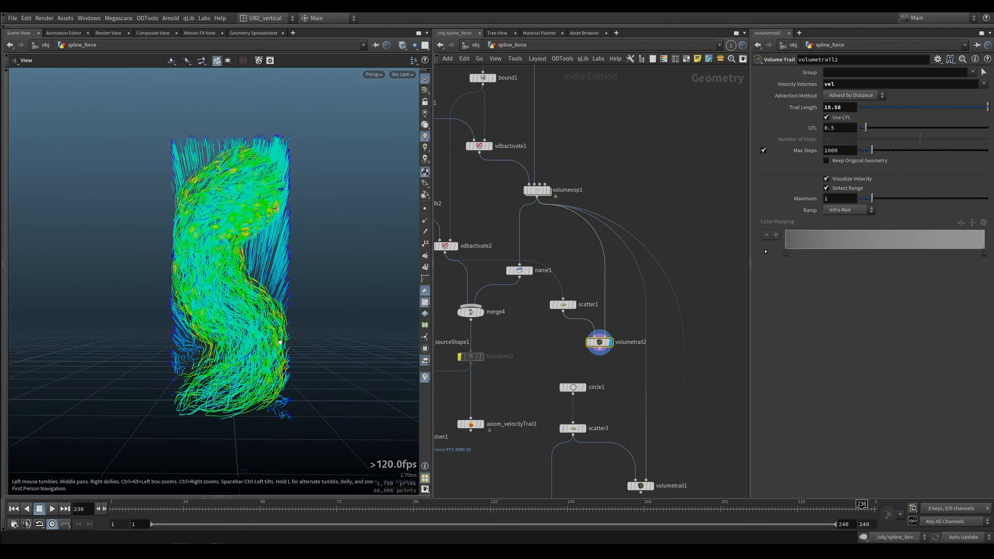
left_click_drag(258, 357, 255, 375, "alt")
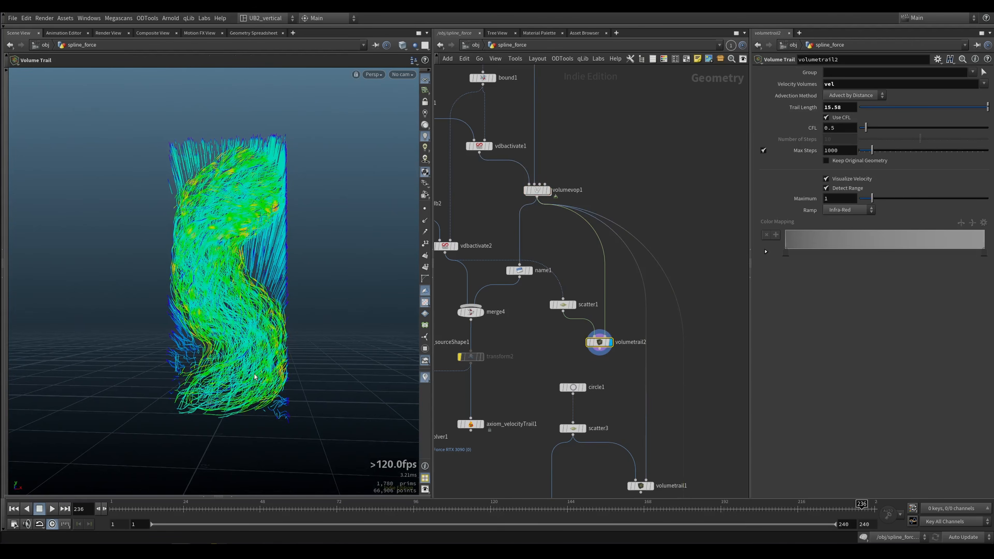
Step: Show the volumetrail1 output and view its velocity trails from a closer angle
middle_click_drag(577, 360, 570, 287)
left_click(642, 412)
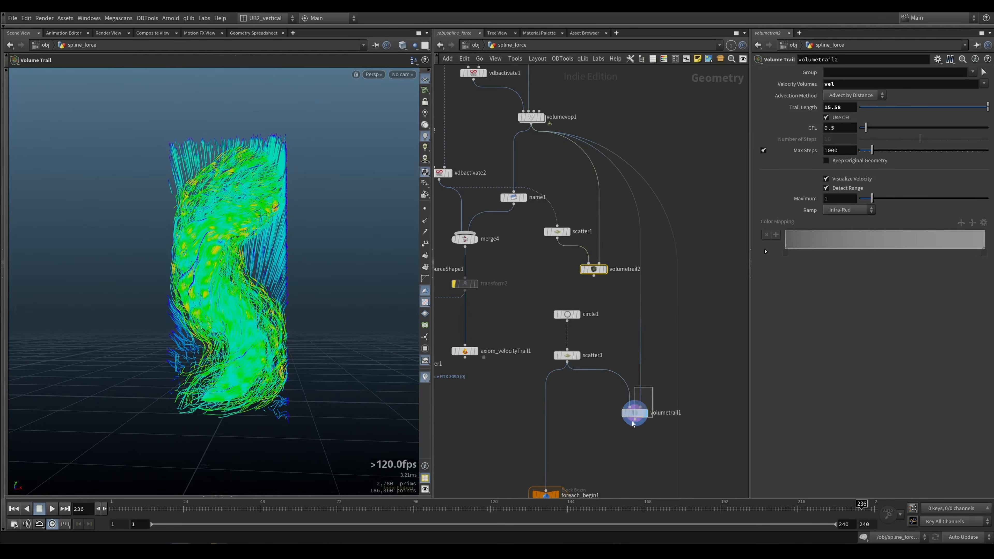
scroll(277, 365, "up", 3)
left_click_drag(277, 365, 305, 337, "alt")
Step: Show the popnet output and play its particle simulation to about frame 196
middle_click_drag(600, 441, 568, 204)
middle_click_drag(592, 405, 561, 245)
left_click(628, 395)
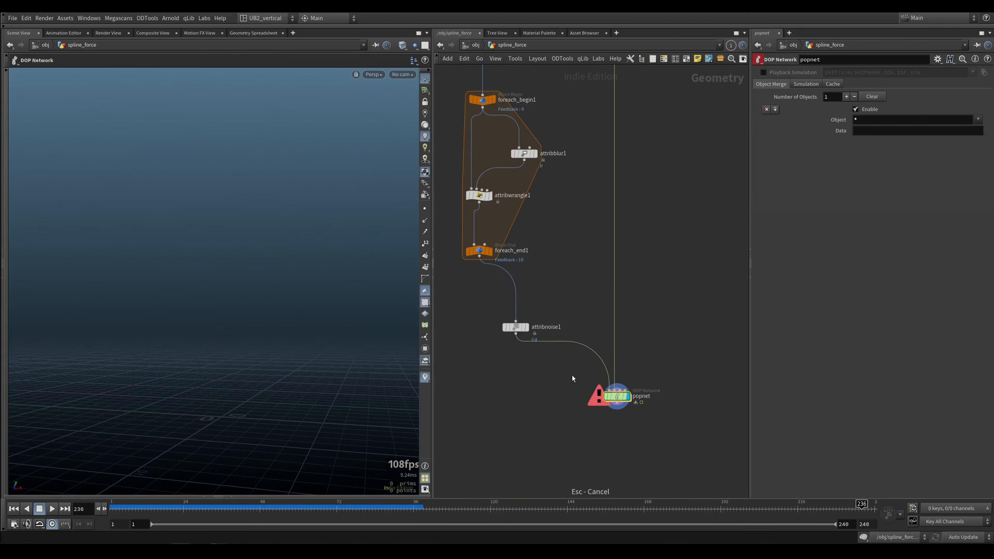
key("Up")
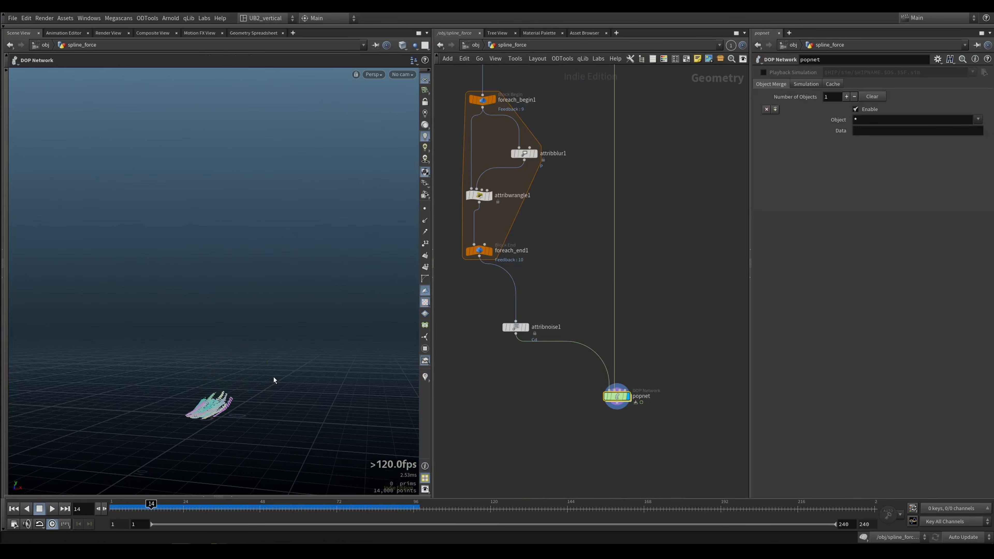
key("Up")
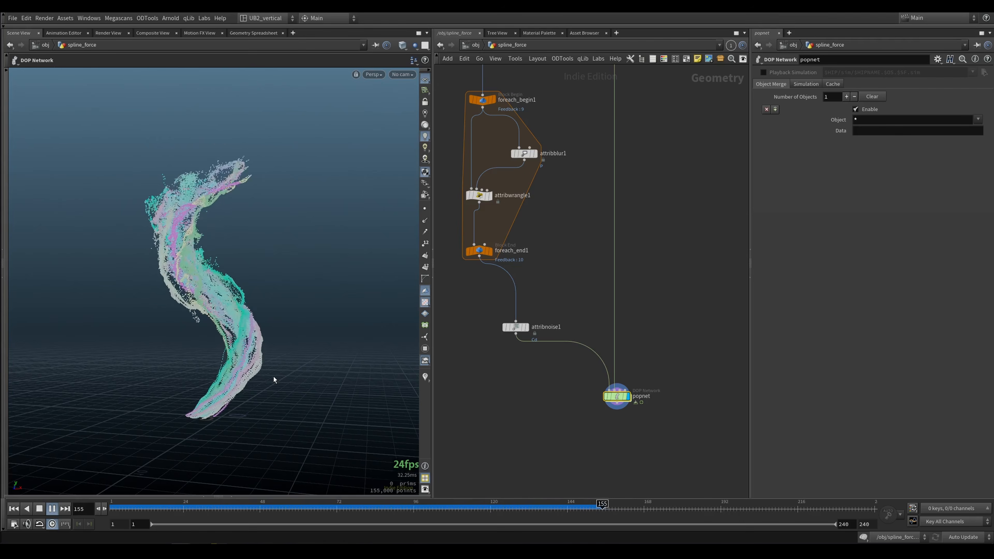
key("Up")
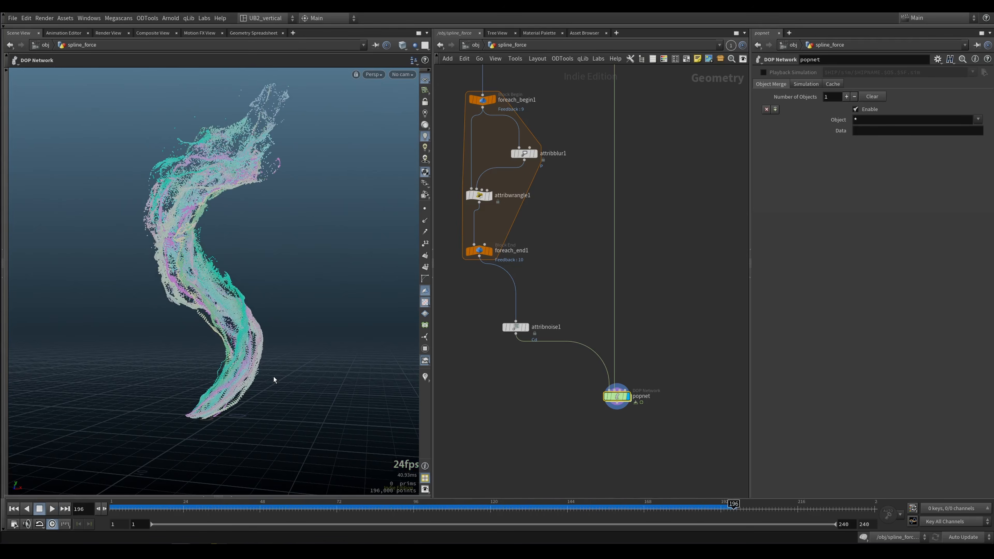
Step: Rewire the velocity input of popnet to take the output of the volumevop3 node
scroll(666, 296, "down", 3)
middle_click_drag(709, 197, 587, 321)
scroll(588, 319, "down", 4)
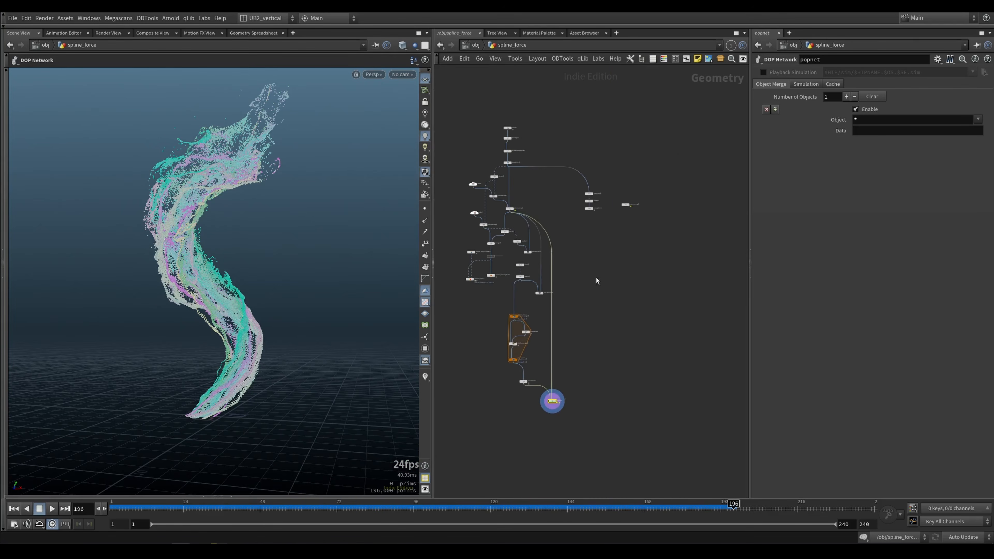
scroll(600, 236, "up", 5)
left_click_drag(658, 177, 540, 400)
middle_click_drag(519, 430, 578, 256)
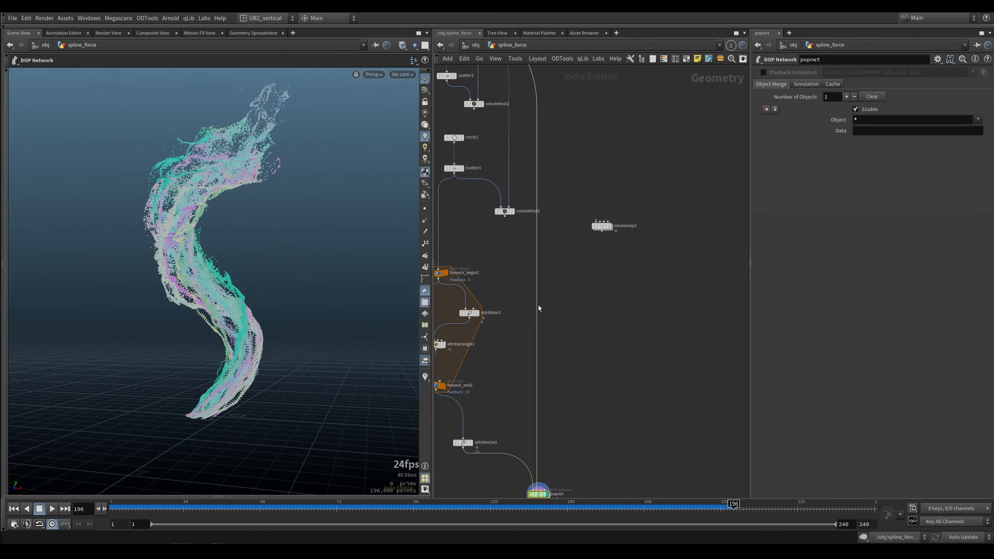
left_click_drag(537, 307, 597, 233)
left_click(598, 234)
Step: Connect vdbactivate1 to the first input and transform1 to the second input of volumevop3
middle_click_drag(542, 72, 664, 347)
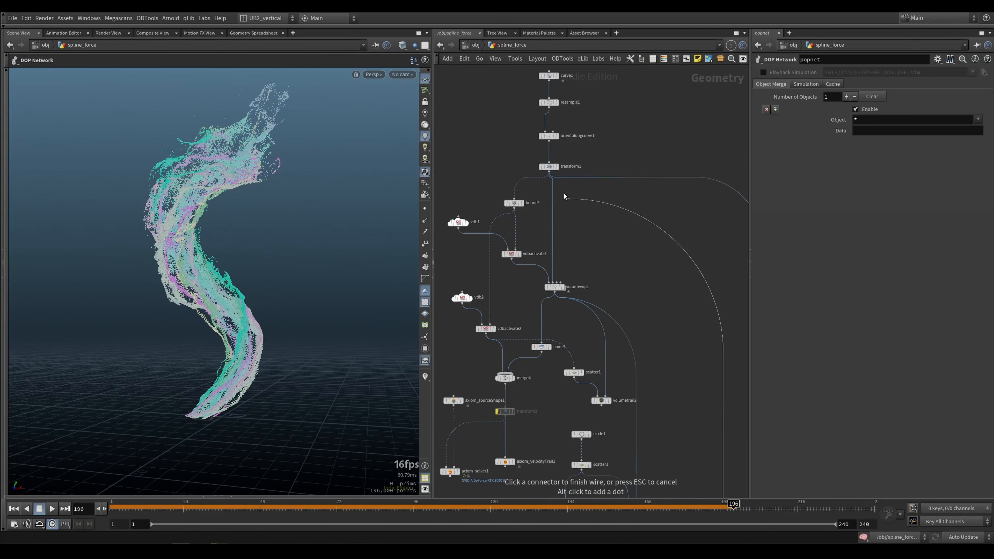
middle_click_drag(564, 196, 511, 128)
left_click(466, 194)
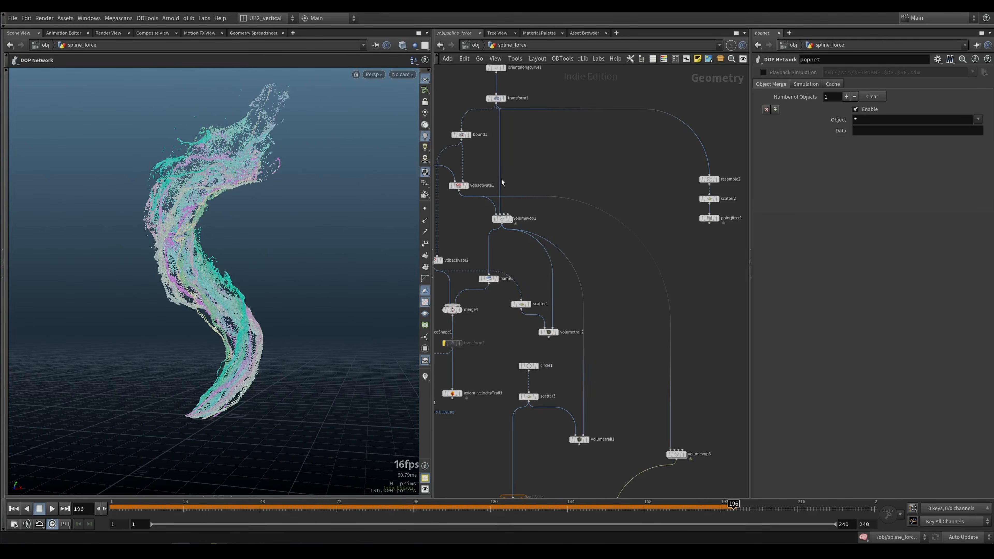
left_click(496, 106)
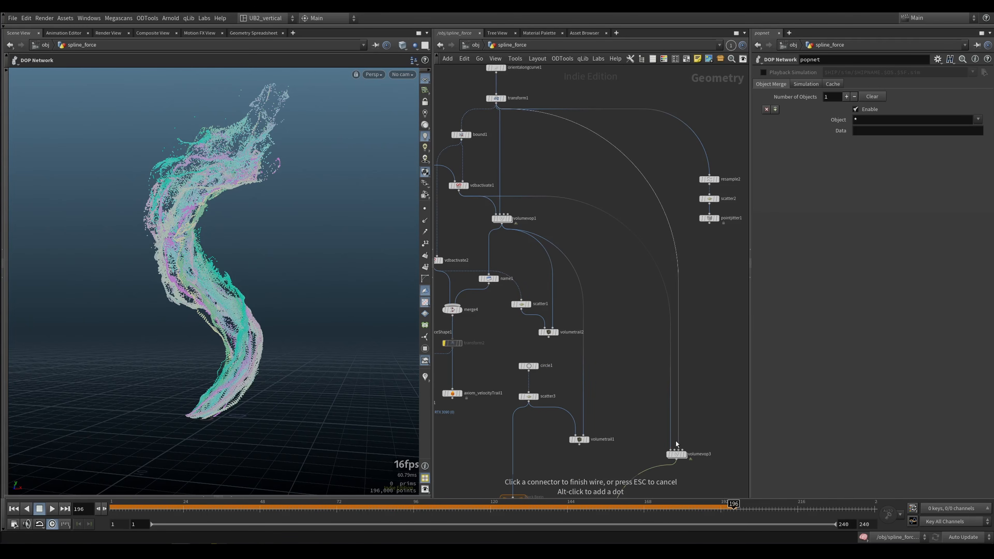
left_click(675, 448)
middle_click_drag(658, 448, 616, 187)
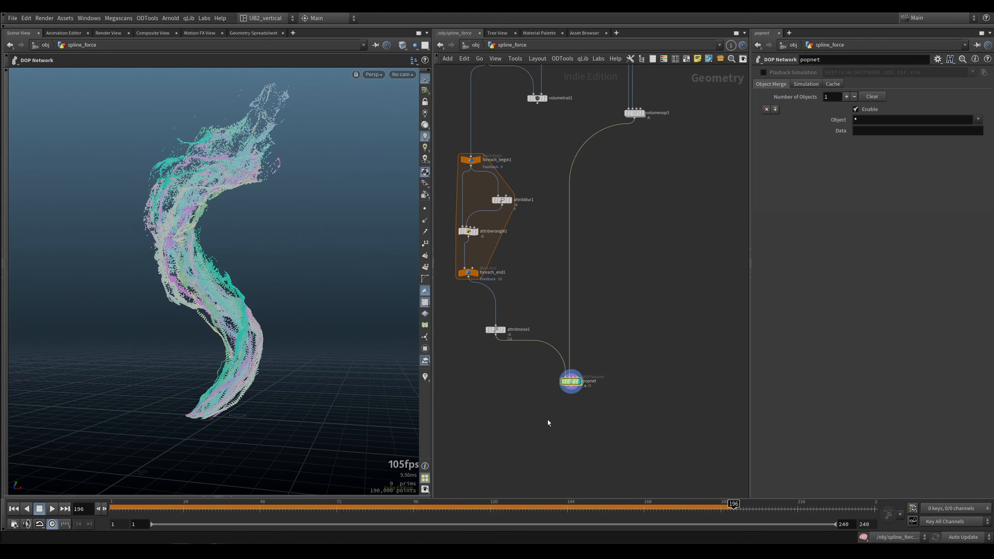
Step: Replay the popnet simulation from the start, go to frame 217 and view the particles from another angle
key("ctrl+Up")
key("Up")
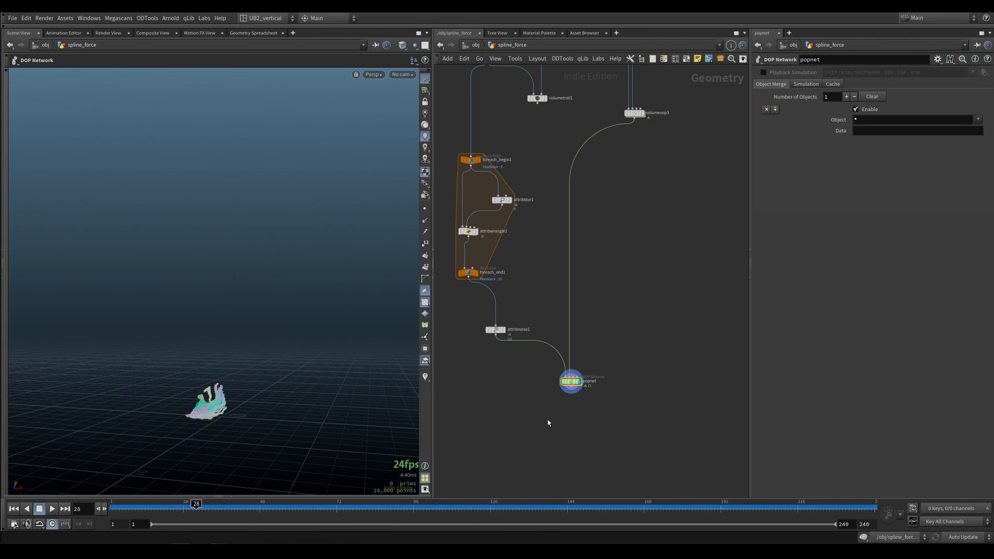
left_click(694, 507)
left_click_drag(700, 506, 802, 486)
right_click_drag(228, 363, 317, 345, "alt")
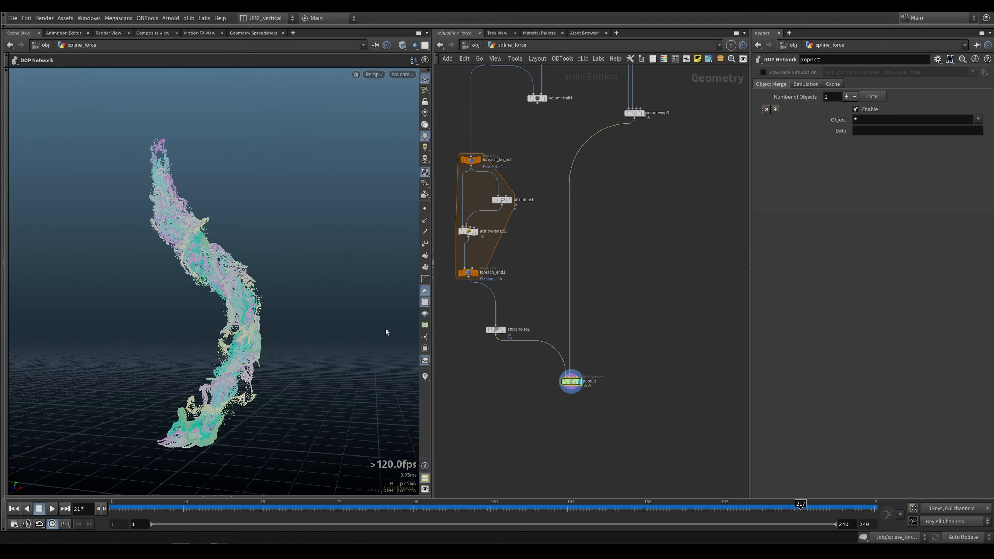
Step: Rewire the popnet velocity input back to the output of volumevop1
middle_click_drag(639, 298, 641, 351)
scroll(638, 339, "down", 3)
middle_click_drag(603, 246, 588, 358)
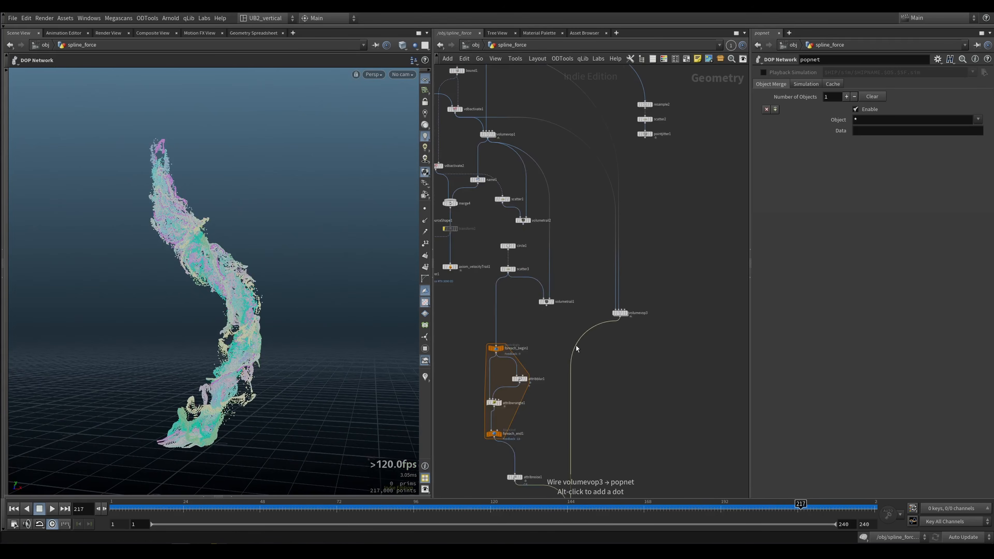
left_click_drag(576, 346, 570, 274)
left_click_drag(496, 149, 495, 147)
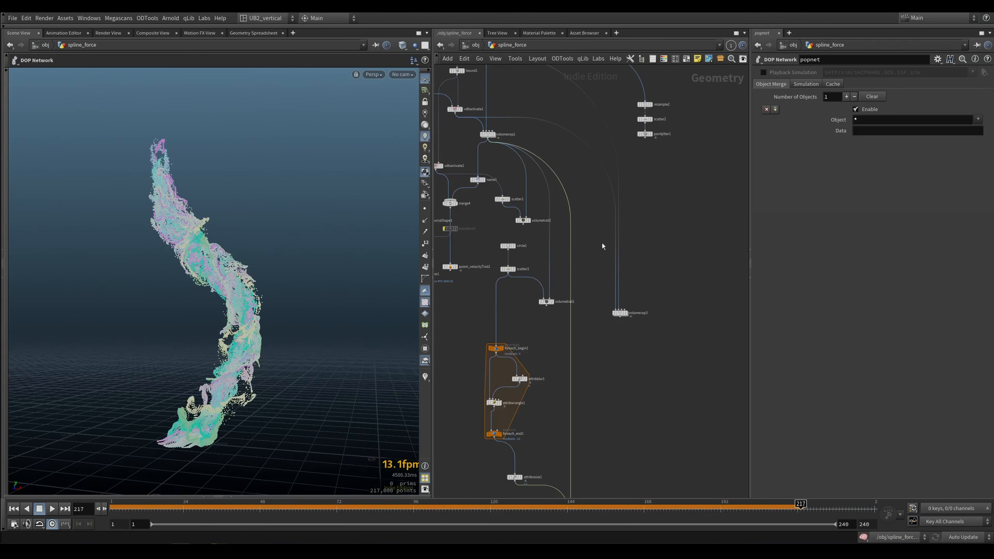
Step: Move volumevop3 away from the main network and cut its two input wires
left_click_drag(621, 314, 725, 160)
middle_click_drag(697, 185, 616, 273)
left_click_drag(644, 249, 657, 228)
key("y")
left_click_drag(673, 182, 603, 237)
Step: Show the volumevop1 output to view the velocity volume
middle_click_drag(601, 240, 715, 307)
scroll(562, 264, "up", 3)
left_click_drag(559, 278, 489, 319)
key("r")
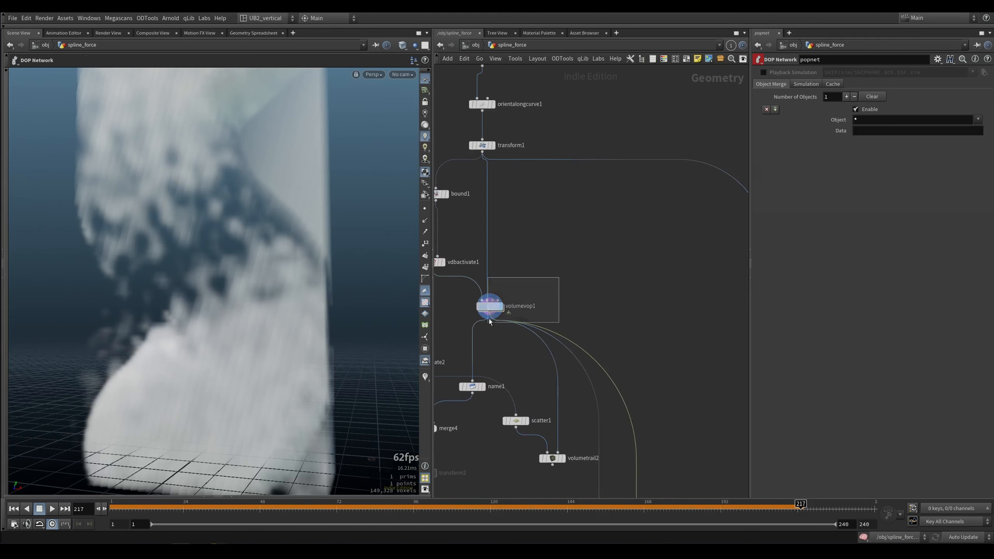
Step: Add a new Volume VOP node beside volumevop1
middle_click_drag(536, 299, 566, 288)
middle_click_drag(536, 358, 516, 315)
scroll(523, 311, "down", 3)
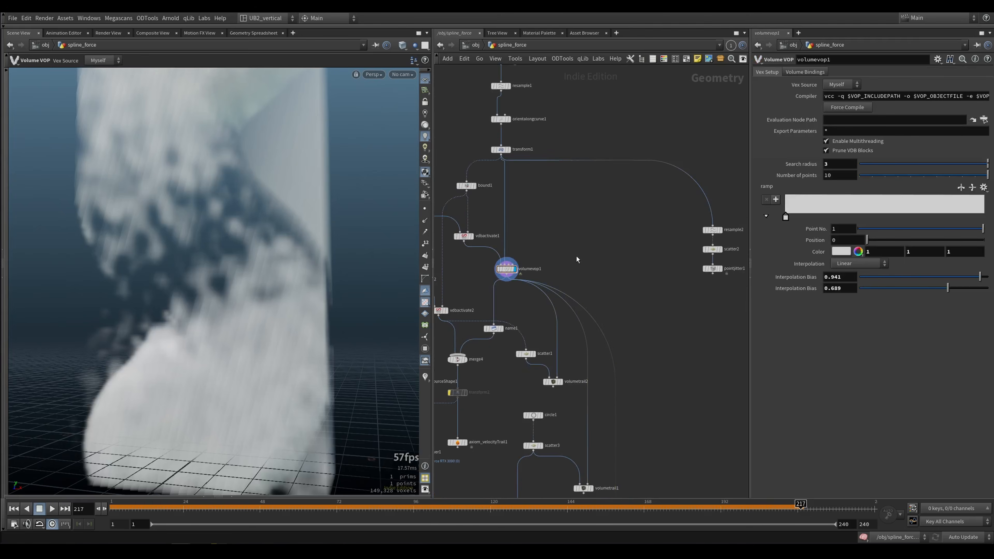
key("Tab")
type("volu")
type("mevop")
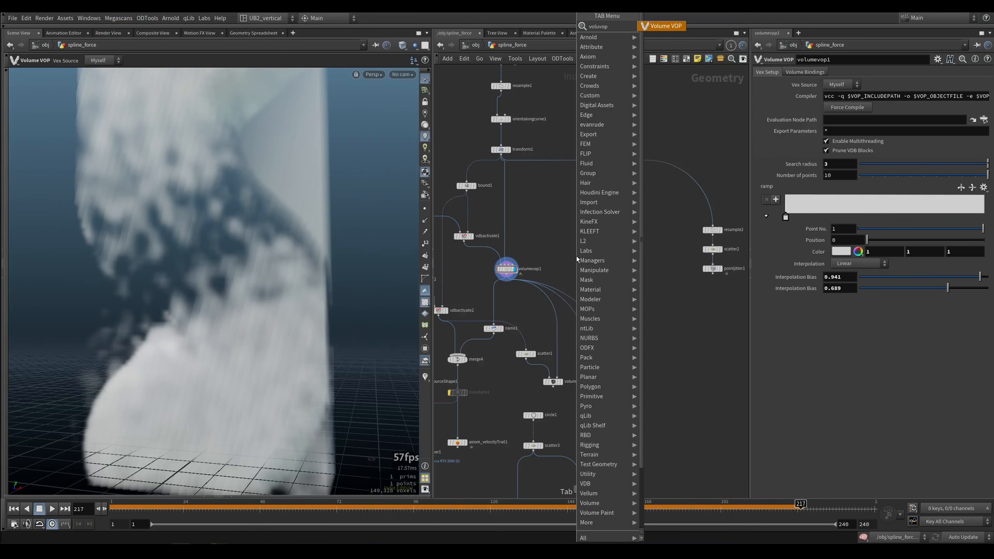
key("Return")
left_click(576, 256)
Step: Wire vdbactivate1 into the first input and transform1 into the second input of the new Volume VOP
left_click(465, 242)
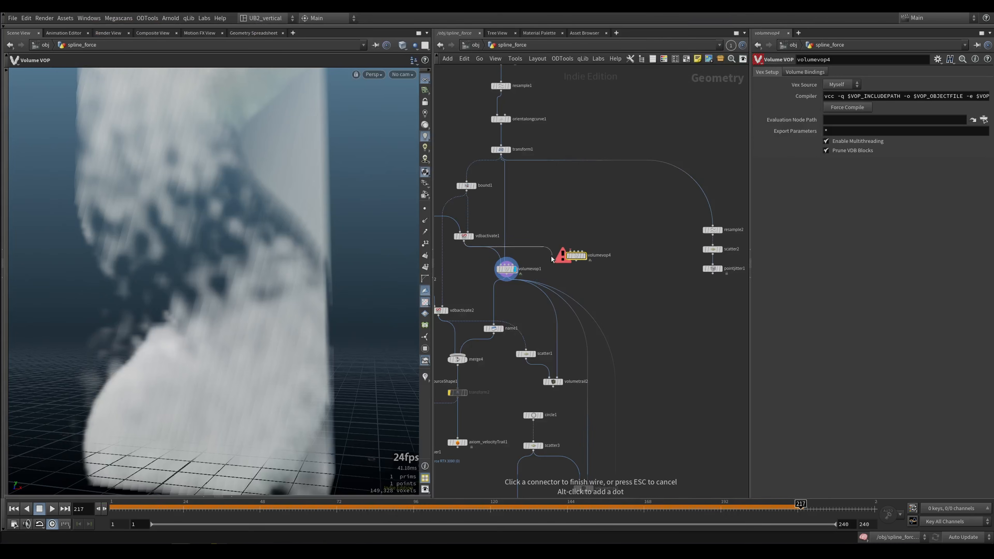
left_click(570, 252)
left_click_drag(576, 257, 565, 278)
left_click(562, 272)
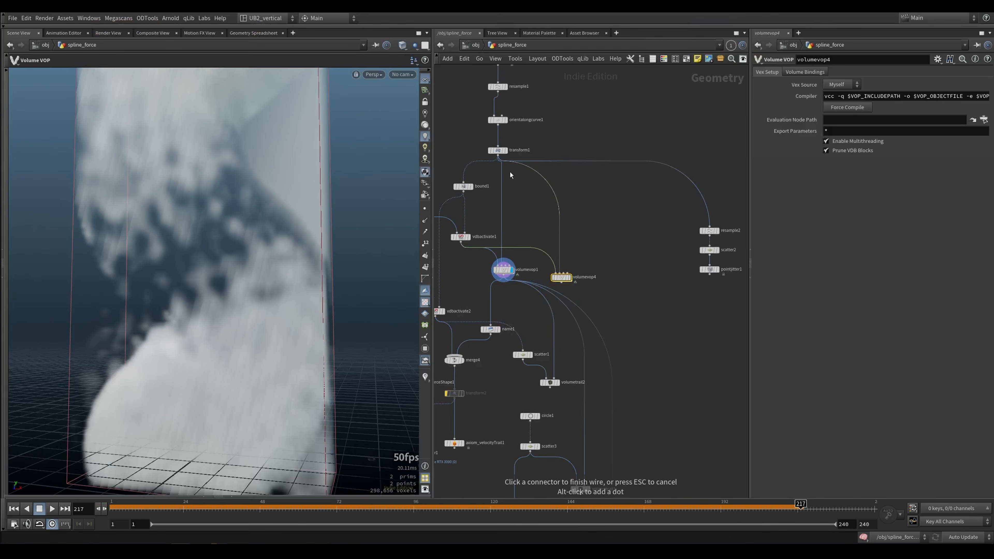
left_click(499, 156)
Step: Show the transform1 curve and examine the Y axis and tangent output attributes of orientalongcurve1
left_click(506, 151)
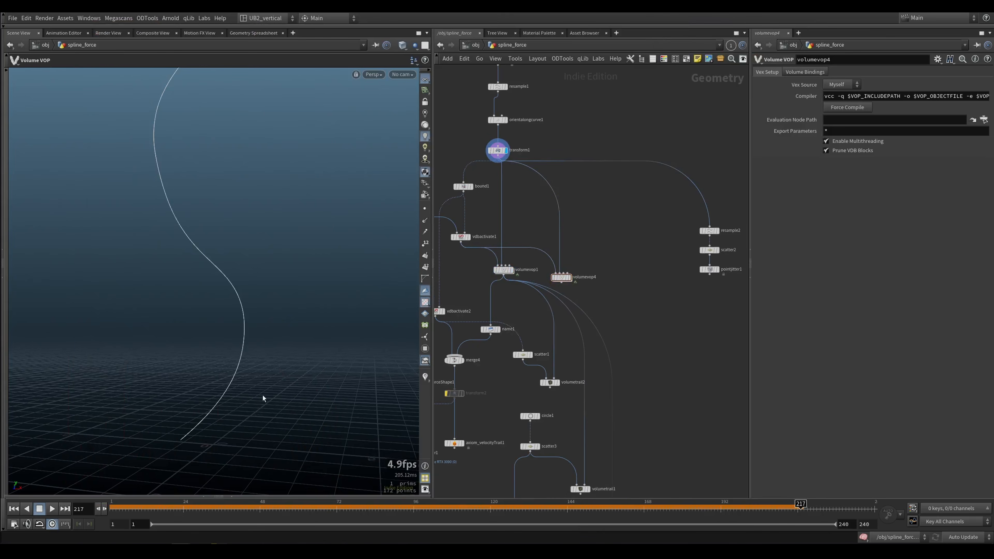
left_click_drag(262, 400, 224, 432, "alt")
middle_click_drag(533, 118, 542, 173)
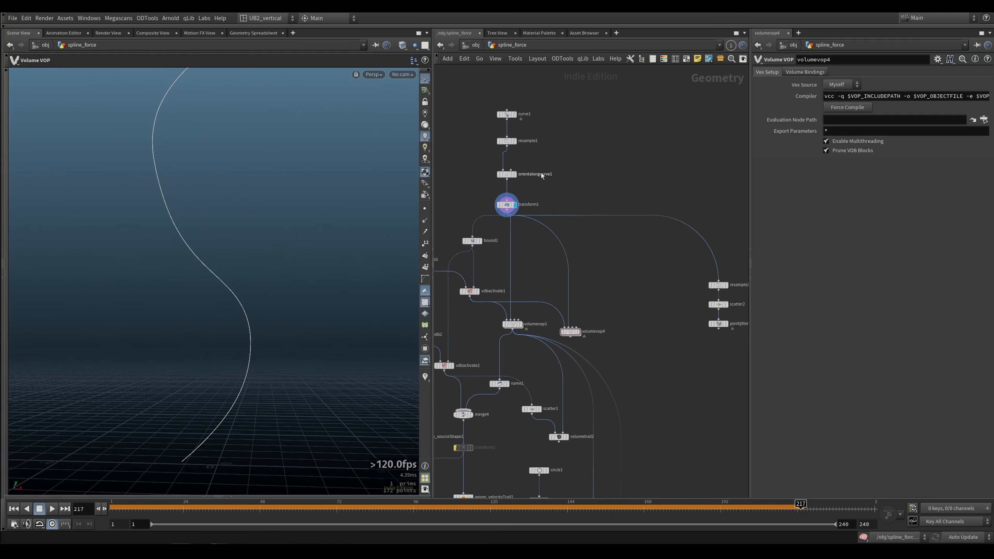
left_click(507, 175)
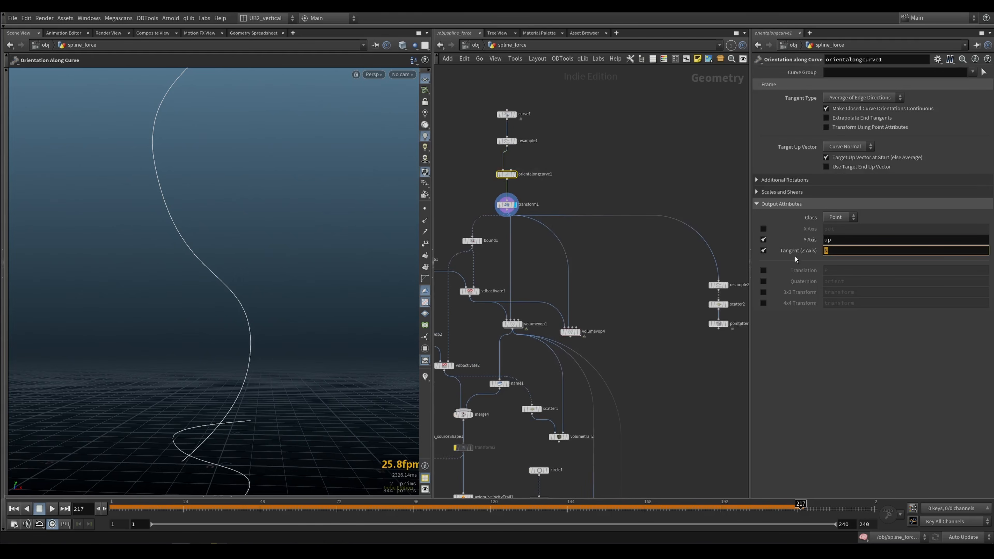
left_click(617, 287)
middle_click_drag(616, 286, 619, 234)
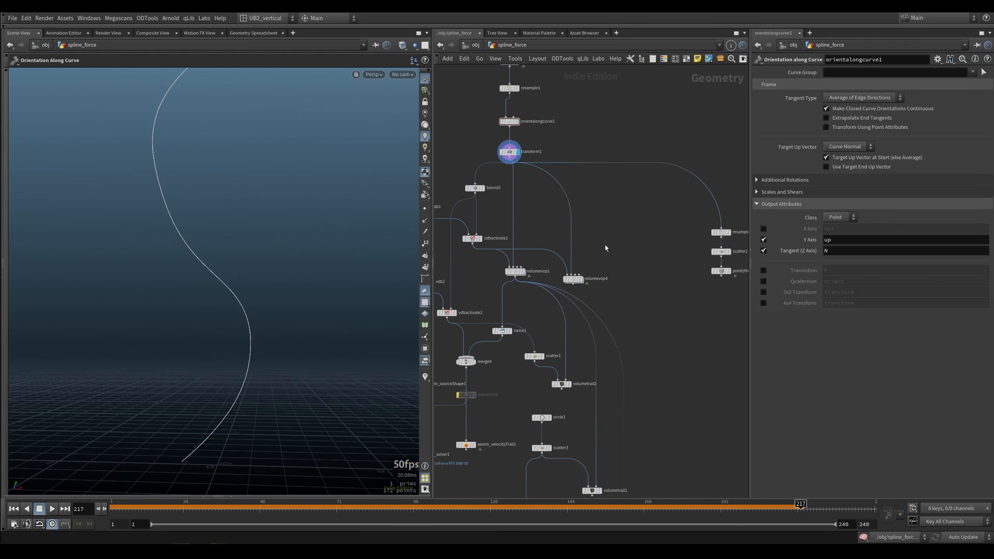
Step: Show the volumevop4 output and go inside the node's VEX network
scroll(605, 249, "up", 3)
left_click_drag(564, 289, 593, 276)
left_click_drag(645, 249, 595, 282)
key("r")
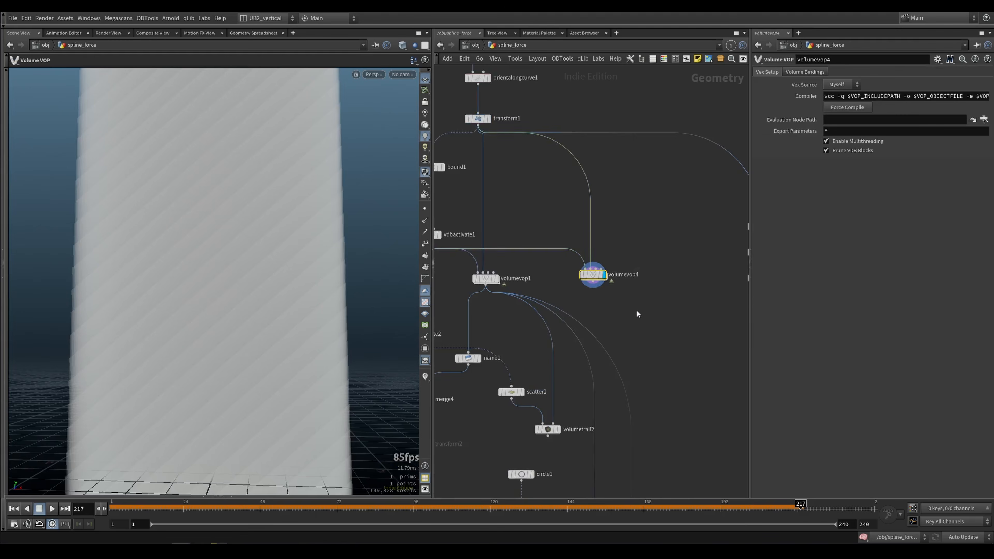
middle_click_drag(637, 313, 605, 275)
mouse_move(565, 240)
double_click(563, 239)
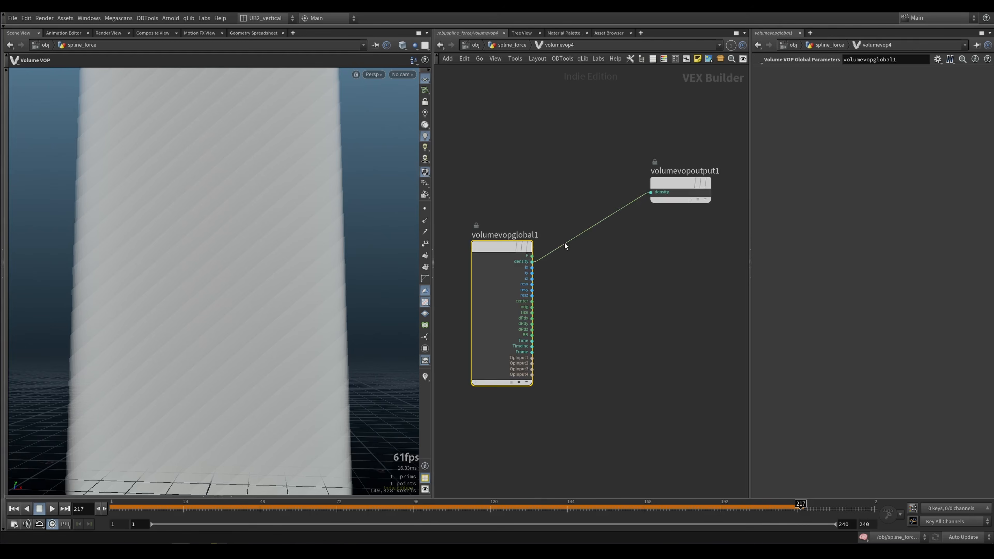
Step: Move the volume output node farther from the global node and add a Point Cloud Open node between them
left_click_drag(508, 256, 491, 243)
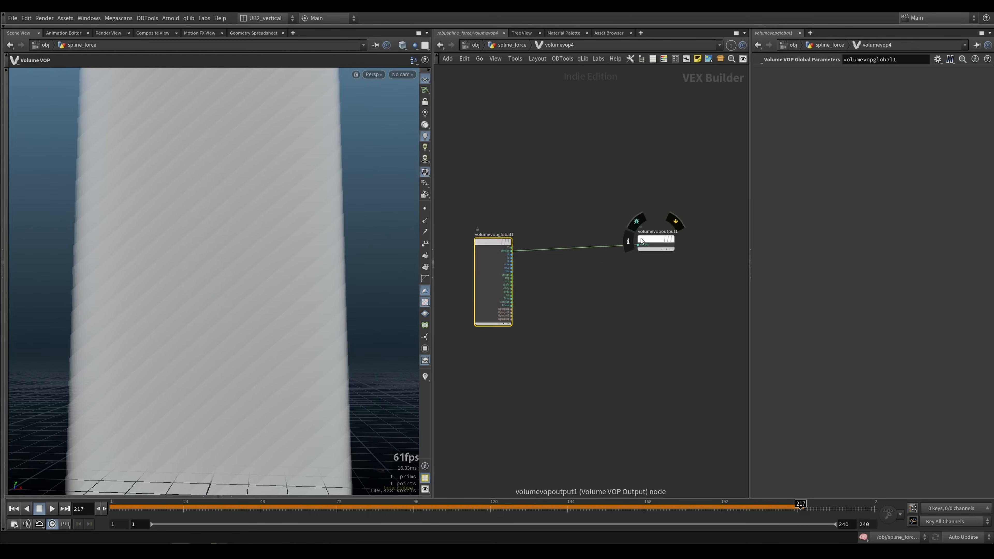
left_click_drag(648, 239, 707, 142)
left_click(596, 305)
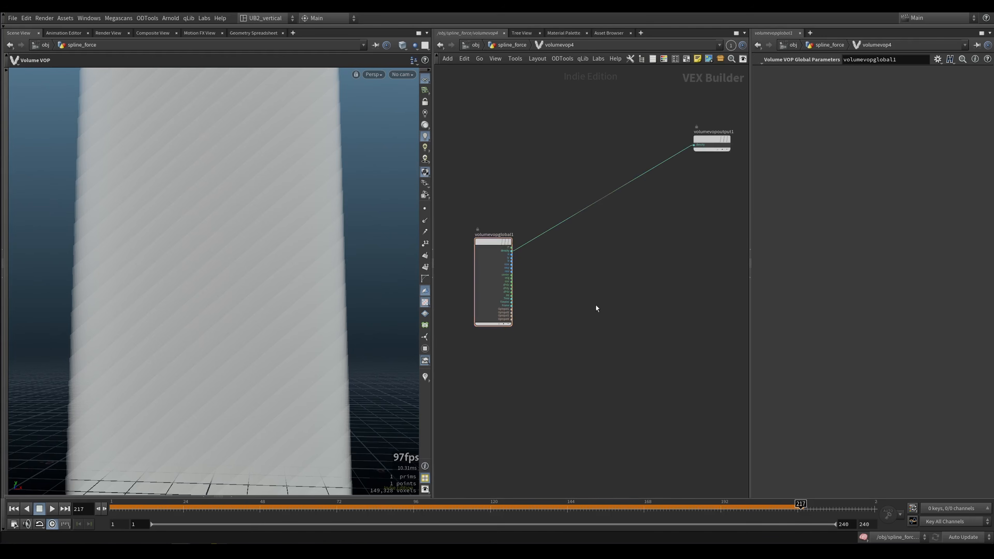
key("Tab")
type("pcopen")
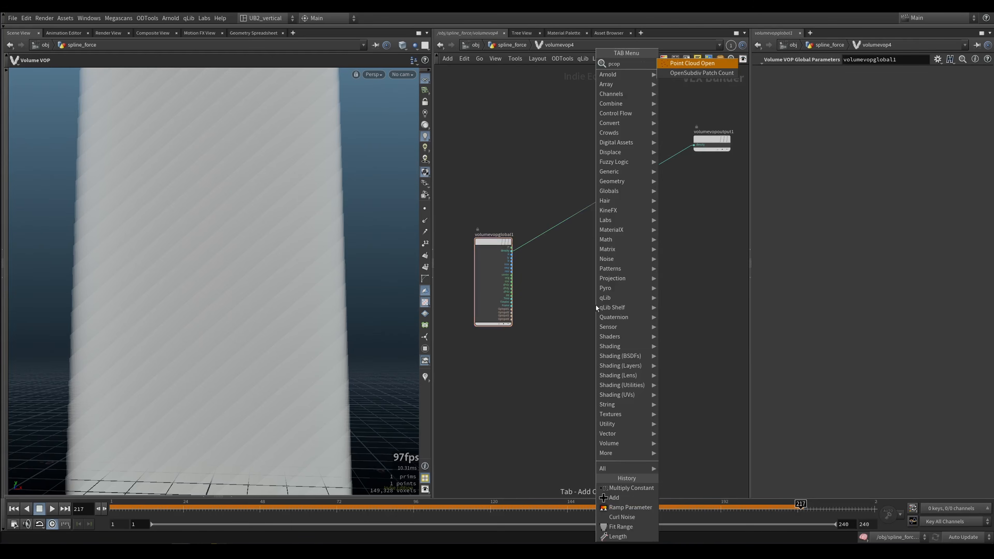
key("Return")
scroll(537, 307, "up", 3)
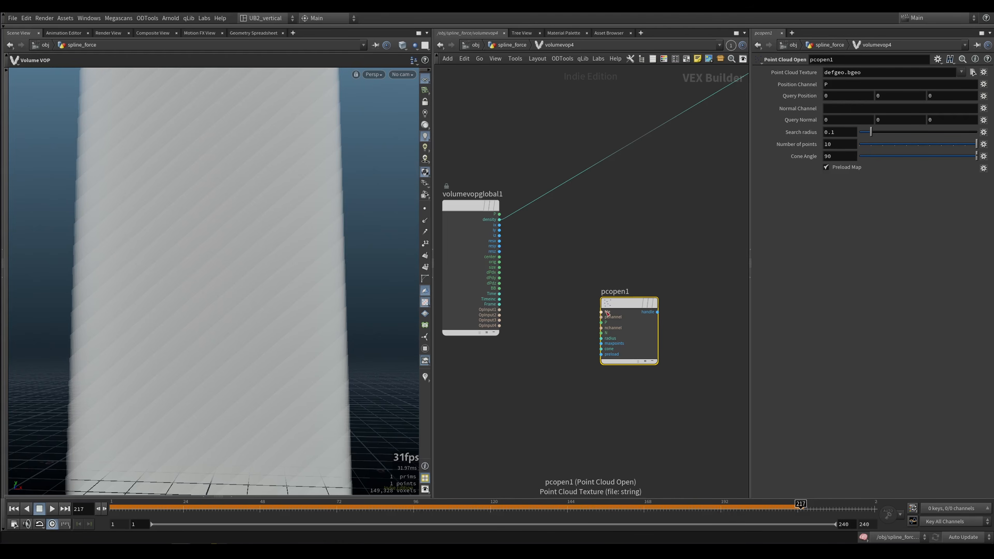
Step: Connect OpInput2 to the file input and the global P to the P input of pcopen1, and check its search settings
left_click_drag(601, 312, 499, 315)
left_click(601, 323)
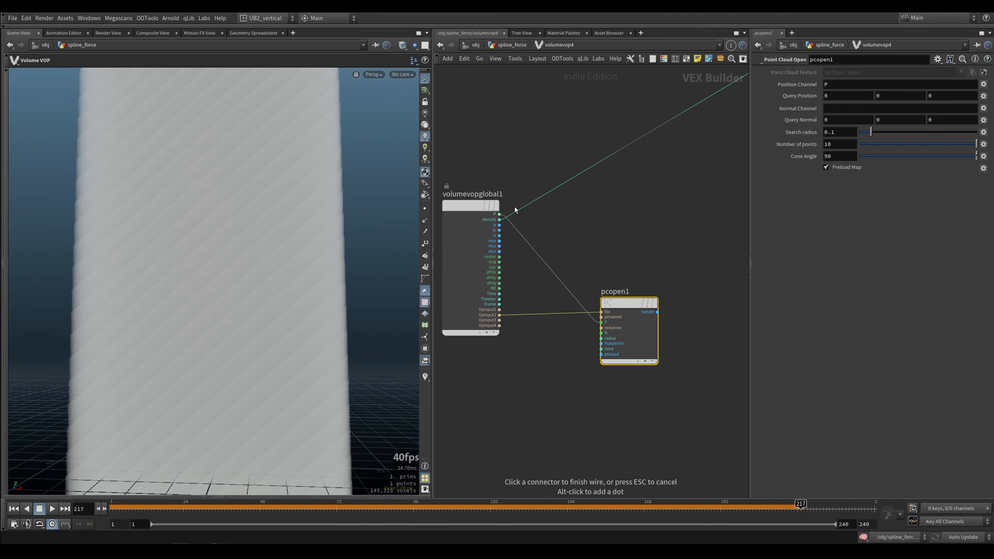
left_click(500, 214)
middle_click_drag(625, 306, 608, 303)
left_click(612, 294)
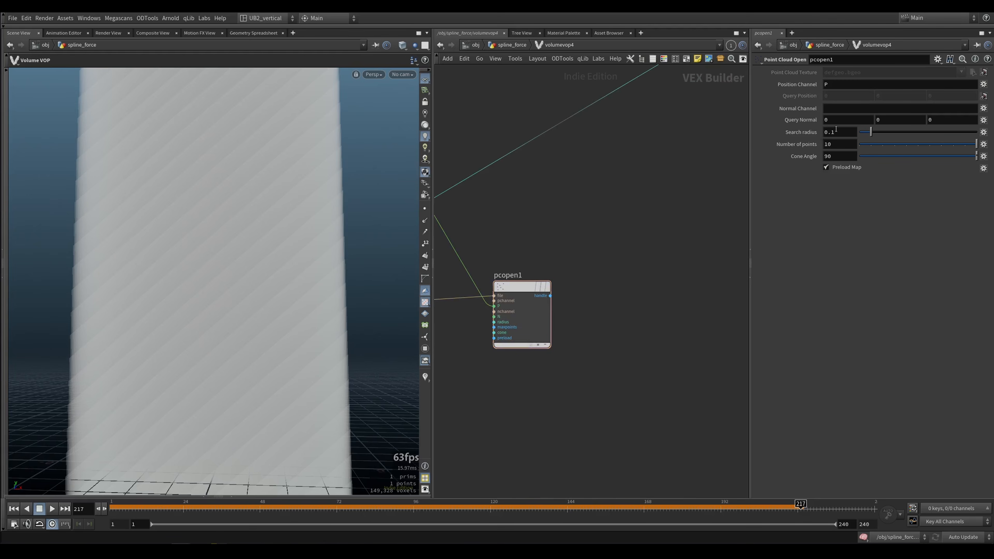
middle_click_drag(608, 252, 635, 264)
left_click_drag(560, 302, 559, 307)
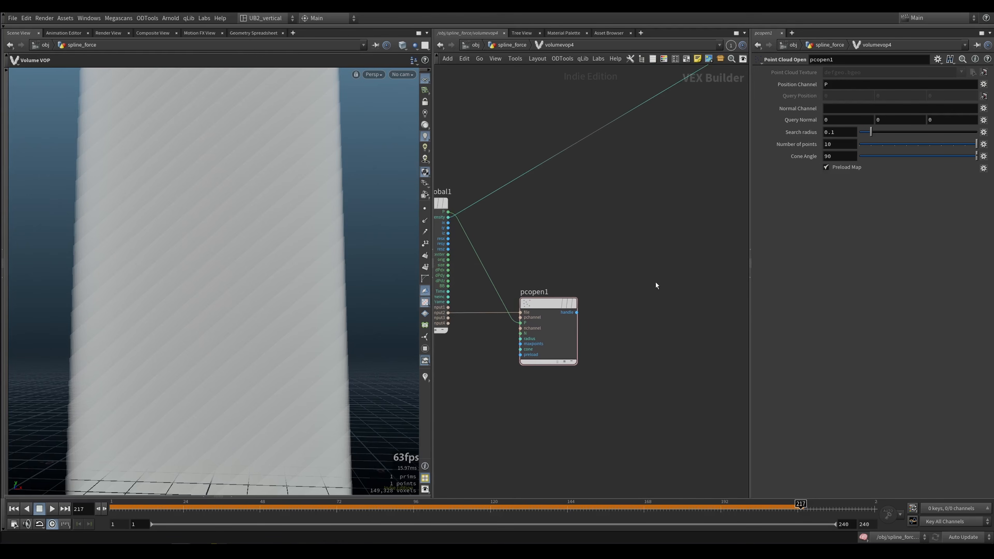
Step: Add a Point Cloud Filter node beside pcopen1 and connect the pcopen1 handle to its handle input
middle_click_drag(655, 299, 627, 296)
key("Tab")
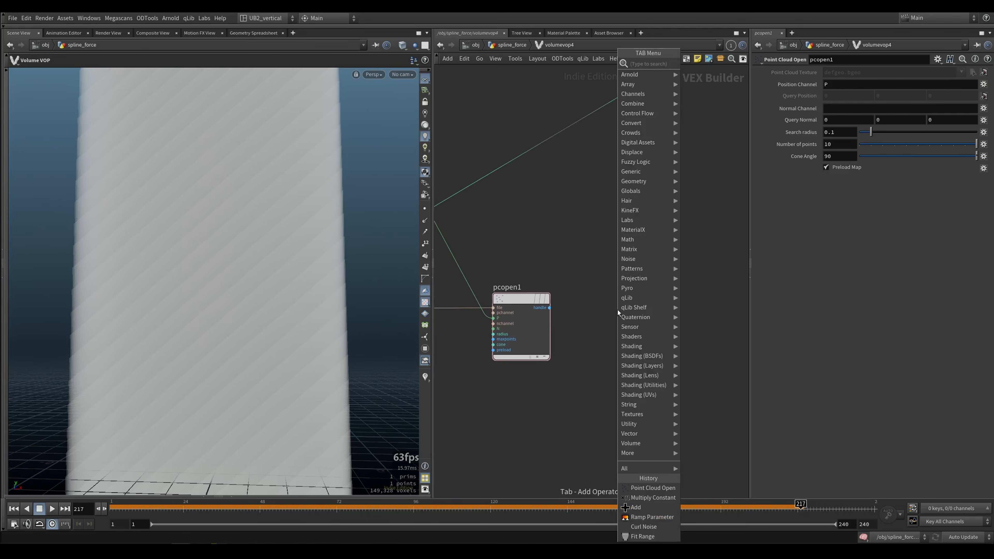
type("pcfi")
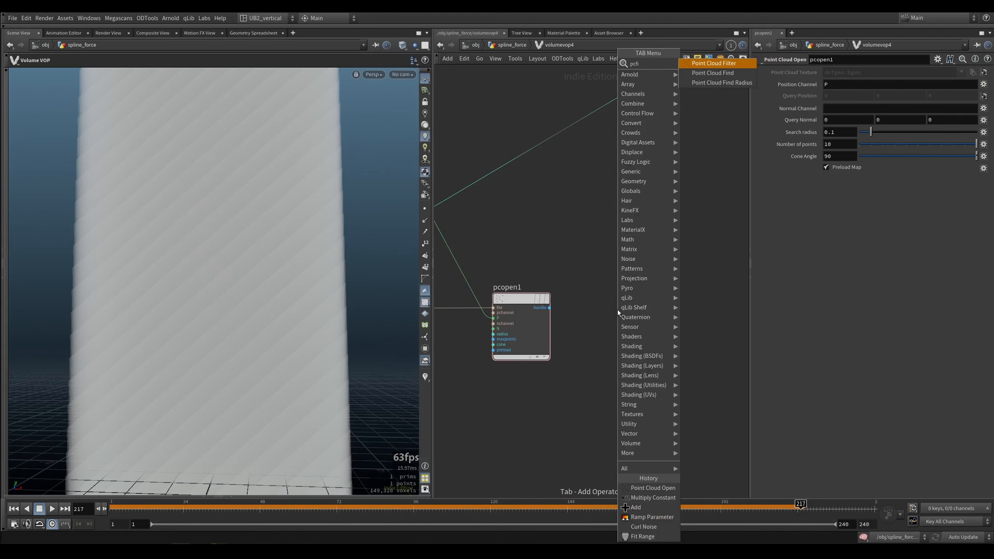
key("Return")
left_click_drag(550, 308, 589, 319)
left_click_drag(612, 312, 612, 294)
left_click_drag(664, 265, 595, 326)
left_click_drag(616, 295, 617, 300)
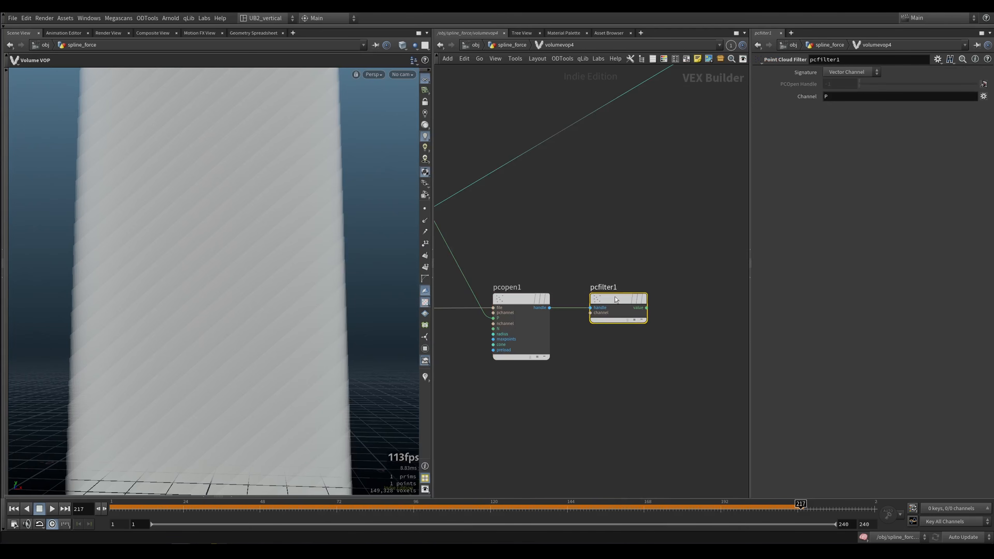
Step: Return to the geometry network and examine the transform1, volumevop4 and vdbactivate1 outputs in the viewport
key("u")
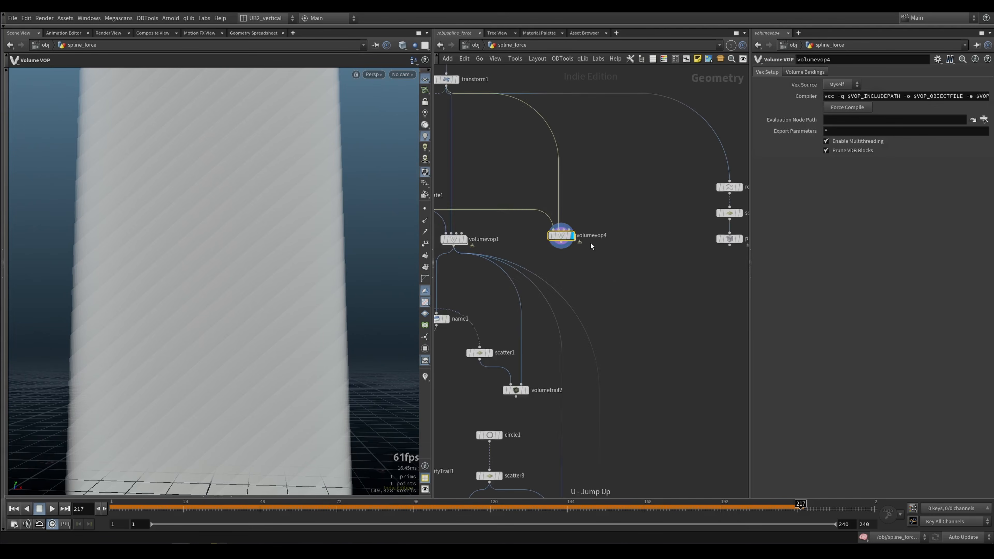
middle_click_drag(510, 175, 573, 257)
key("r")
left_click(512, 162)
left_click(508, 161)
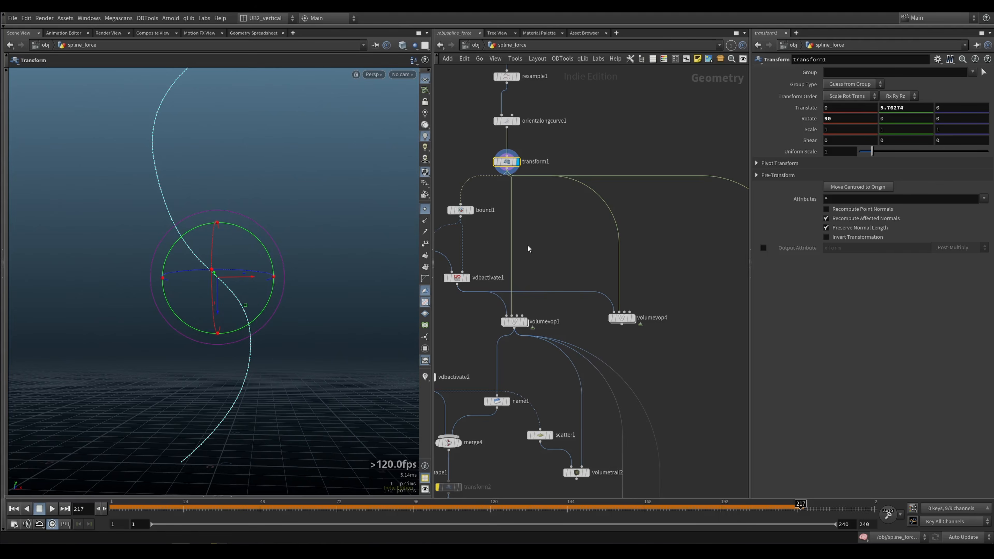
left_click(622, 318)
key("r")
middle_click_drag(569, 310, 606, 295)
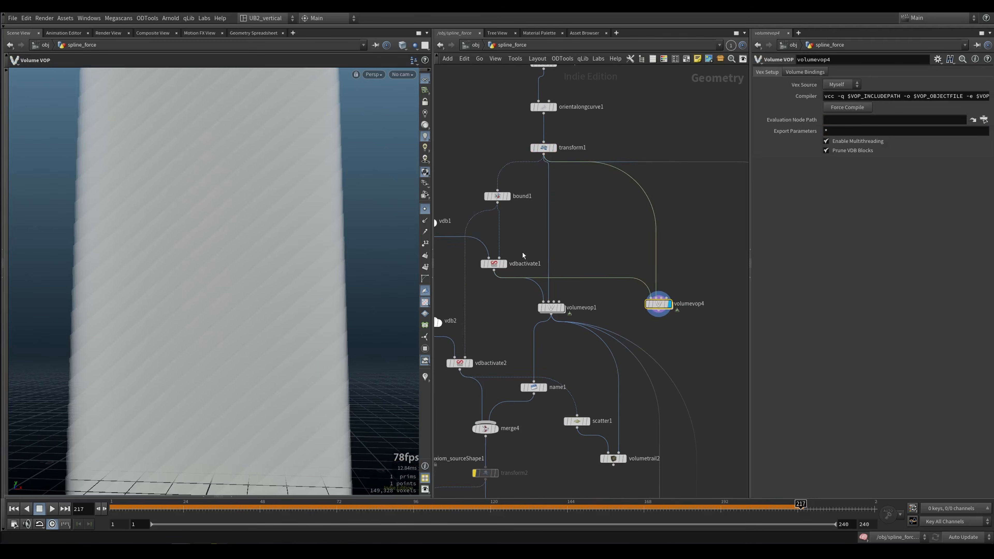
key("r")
left_click(497, 264)
left_click_drag(281, 310, 256, 285, "alt")
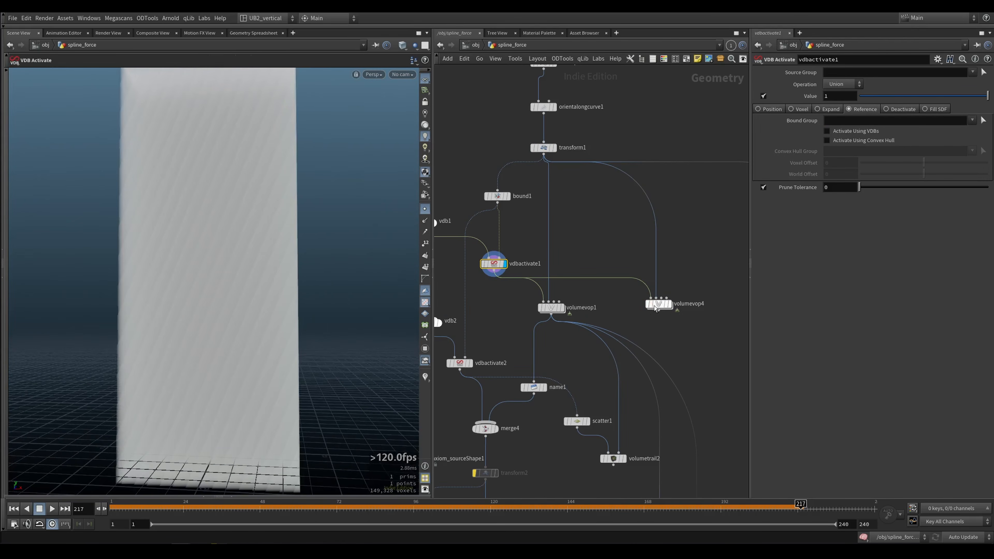
Step: Inside volumevop4, add a Bind Export node with type Vector and name vel
double_click(660, 306)
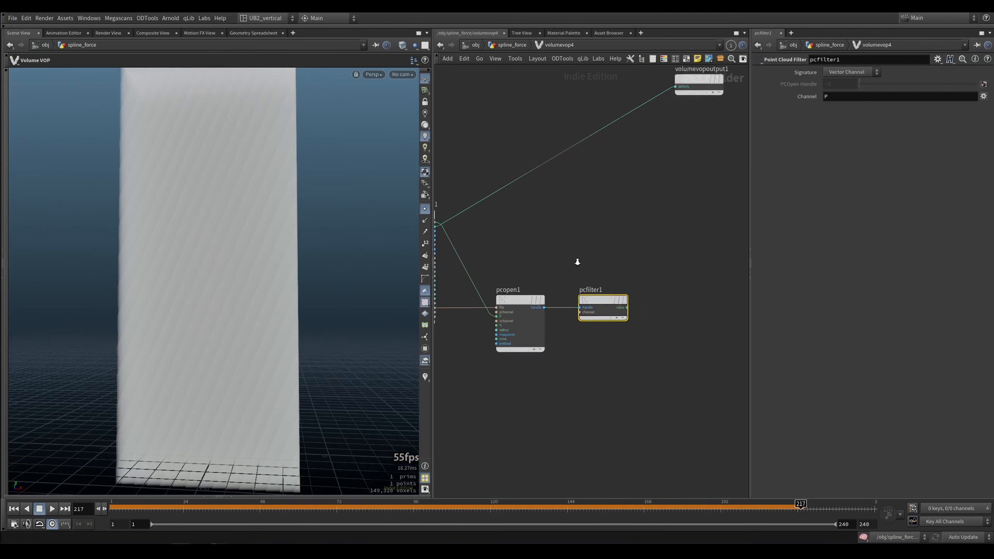
key("Tab")
type("bind")
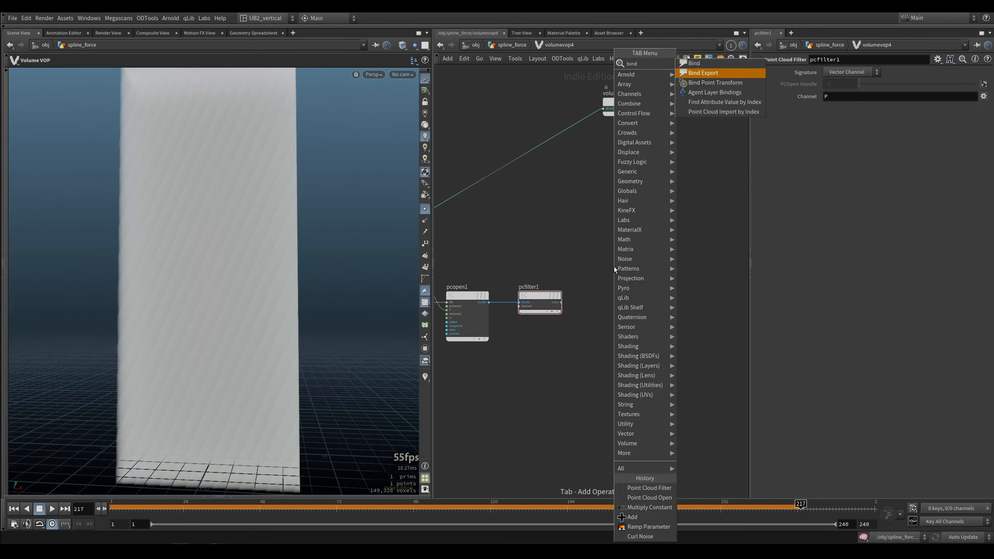
key("Return")
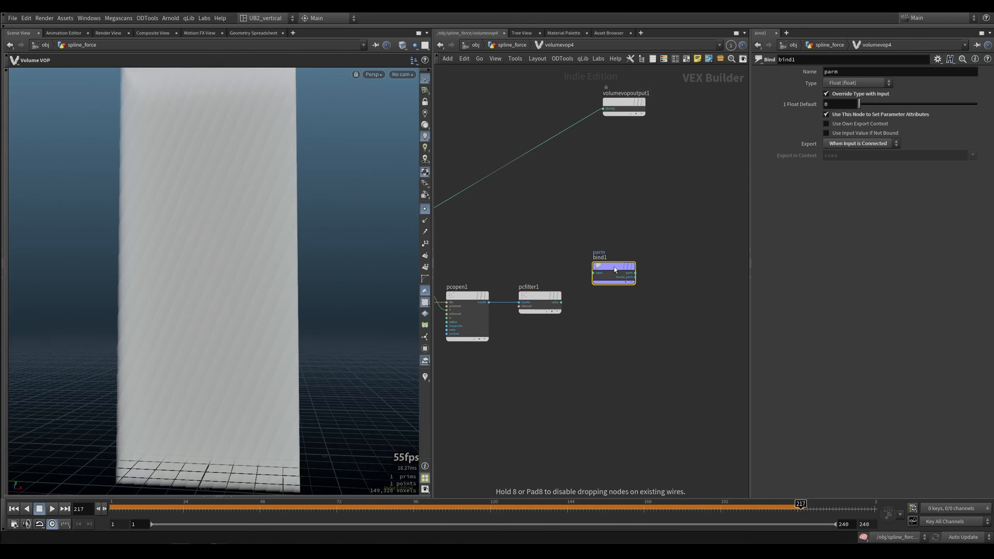
left_click(615, 269)
left_click(861, 83)
left_click(847, 159)
double_click(842, 71)
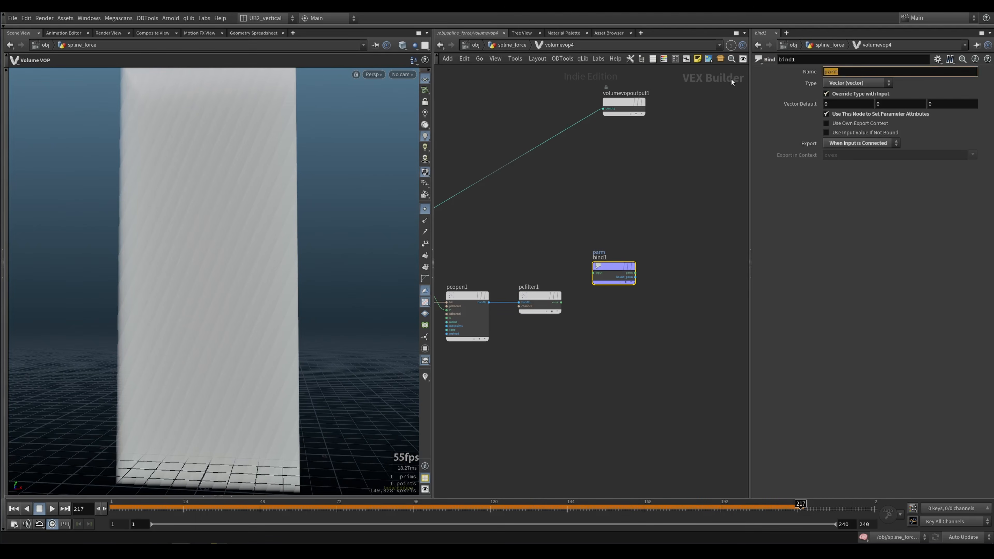
type("vel")
key("Return")
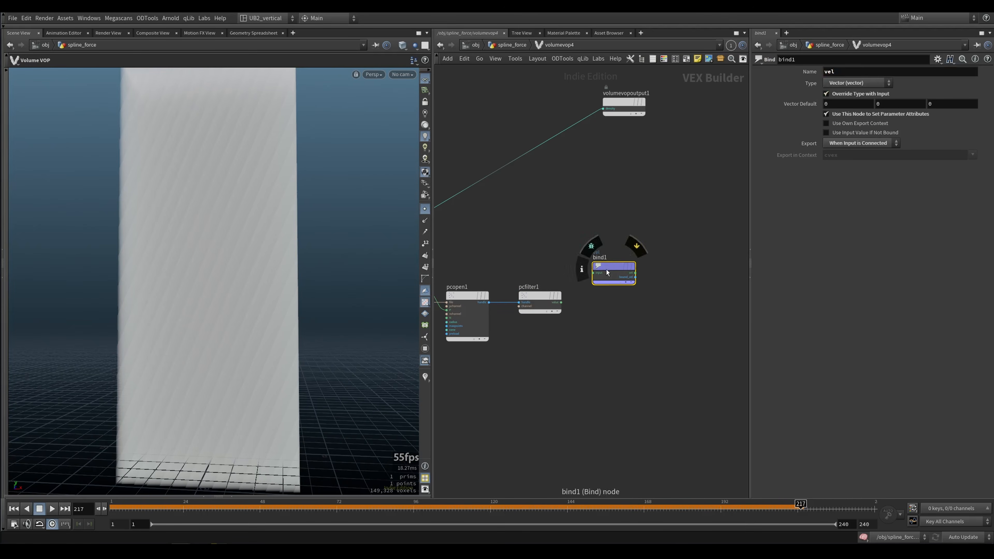
Step: Connect the pcfilter1 value to the bind1 input and move bind1 farther away to make room between them
scroll(580, 302, "up", 3)
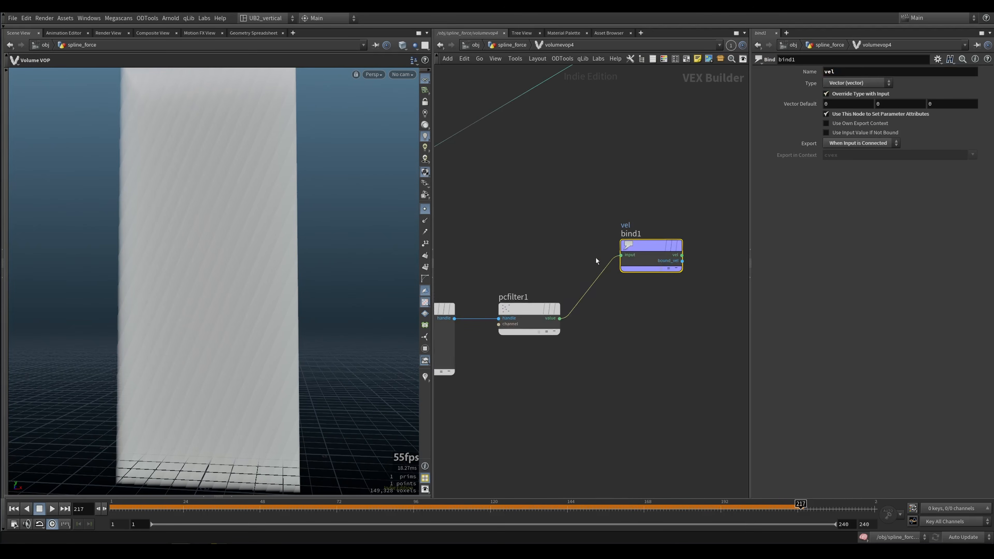
scroll(595, 258, "down", 4)
left_click_drag(615, 271, 655, 264)
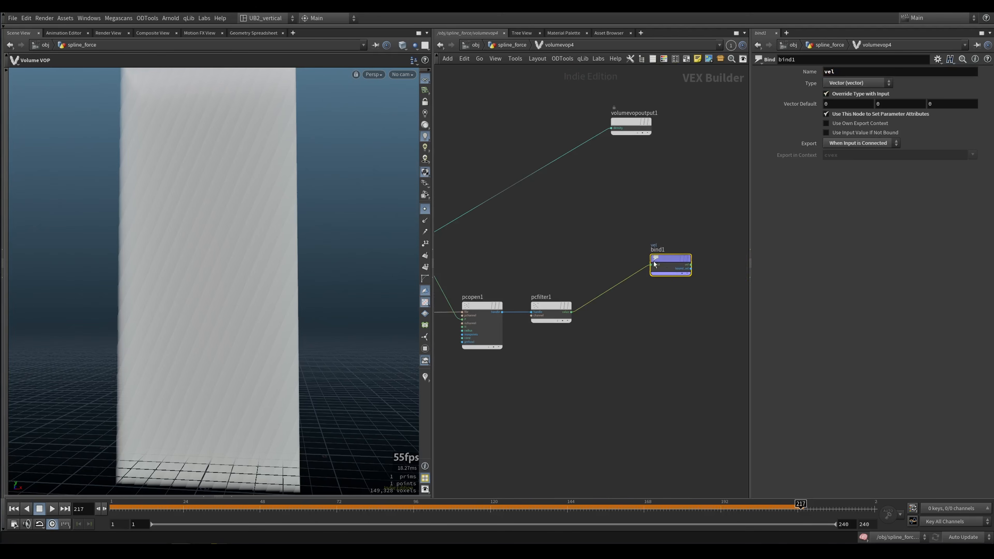
Step: Insert a Subtract node between pcfilter1 and bind1, and connect the global P to its second input
key("Tab")
type("su")
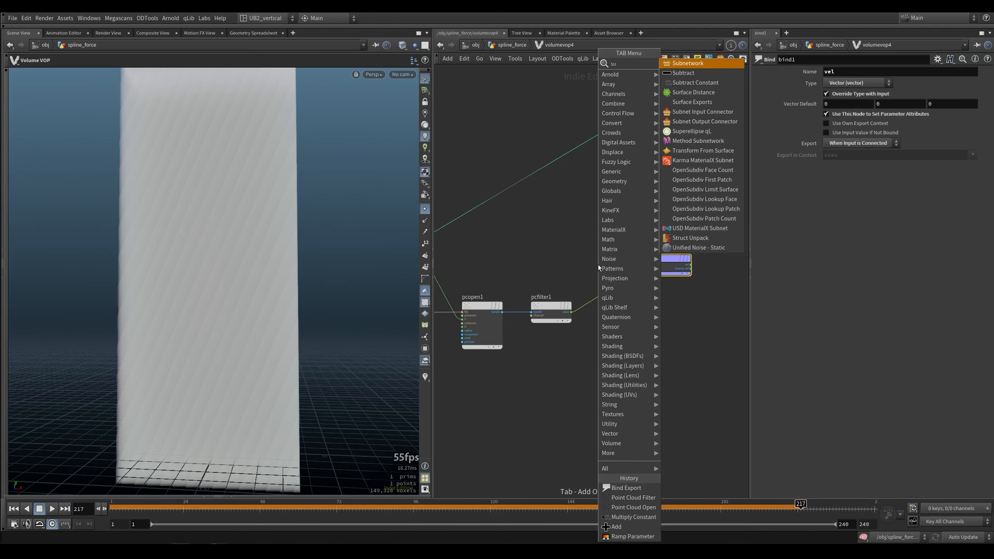
key("Down")
key("Return")
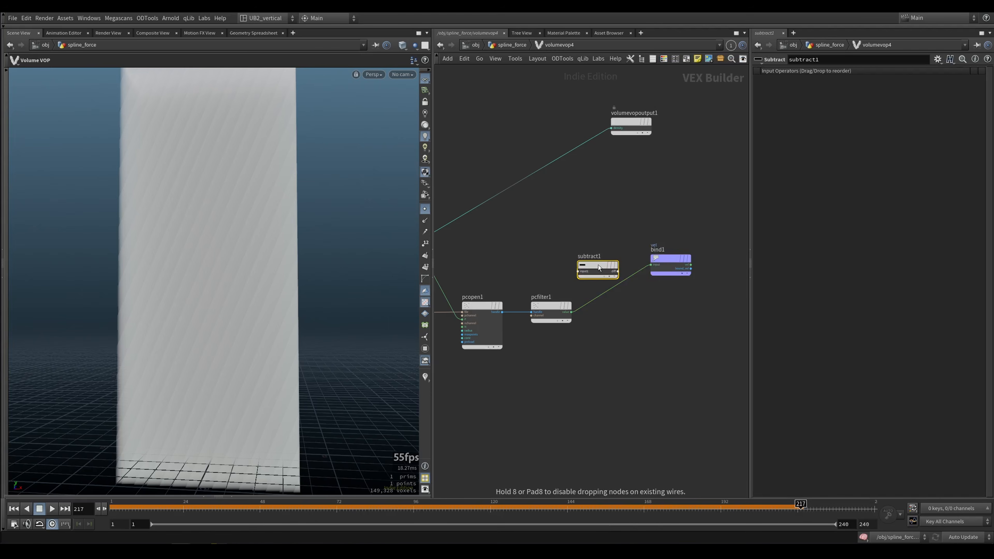
left_click(626, 270)
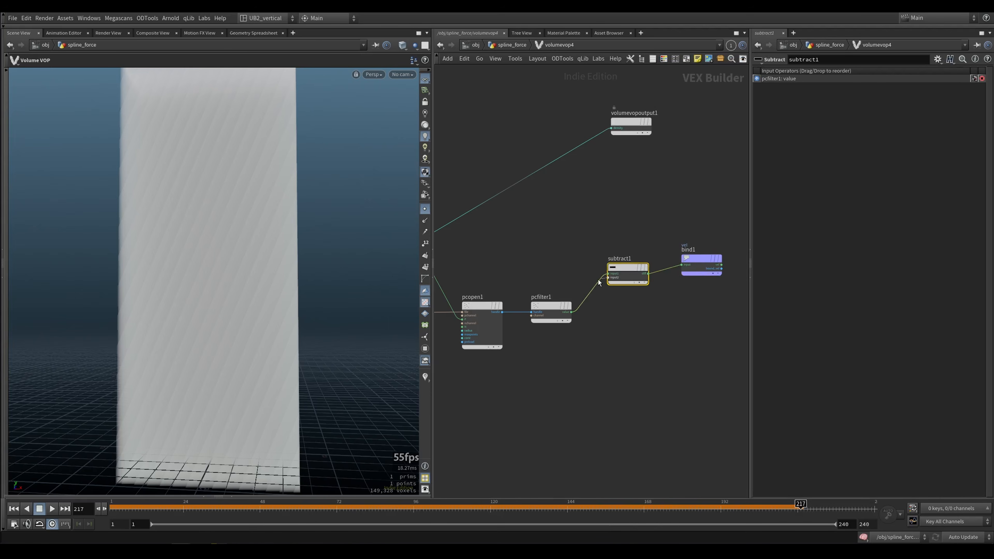
middle_click_drag(451, 265, 539, 264)
left_click(507, 240)
middle_click_drag(686, 260, 616, 241)
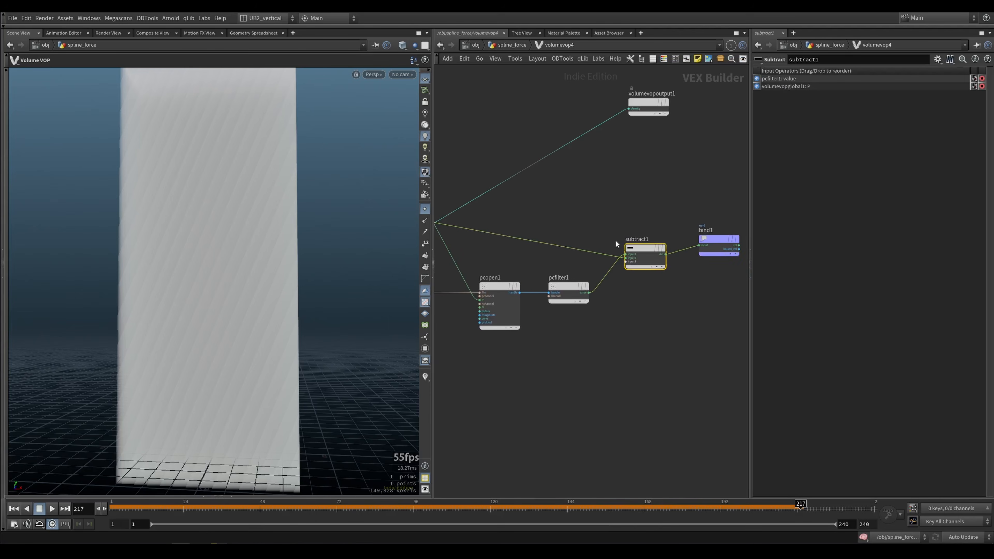
left_click(516, 285)
middle_click_drag(709, 242, 633, 251)
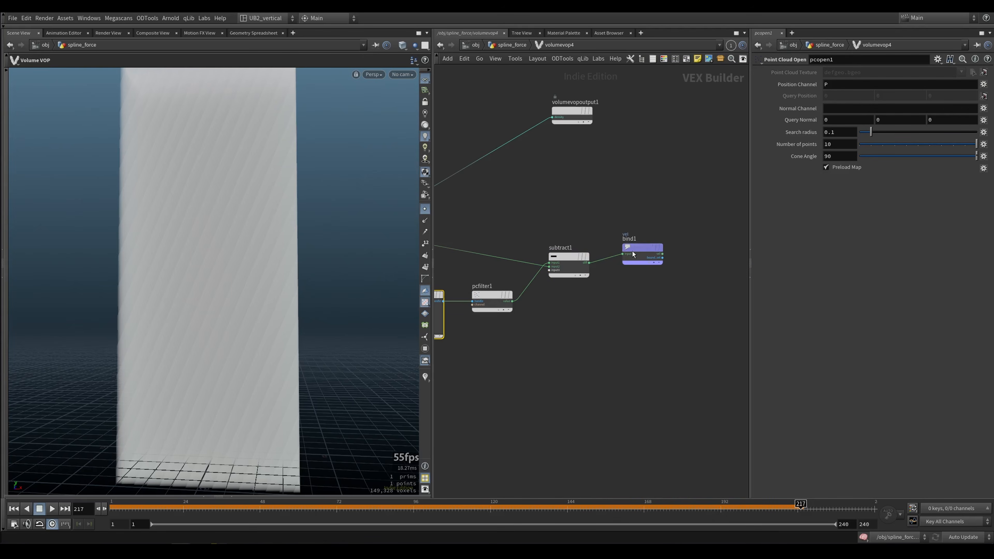
Step: Go back up to the geometry network and examine the volumevop4 output in the viewport
left_click(602, 218)
key("u")
middle_click_drag(624, 317, 586, 302)
left_click(632, 290)
left_click_drag(666, 267, 606, 310)
middle_click_drag(602, 339, 571, 301)
mouse_move(382, 311)
left_mouse_down("alt")
mouse_move(211, 311)
mouse_move(380, 311)
left_mouse_up("alt")
middle_click_drag(634, 331, 616, 262)
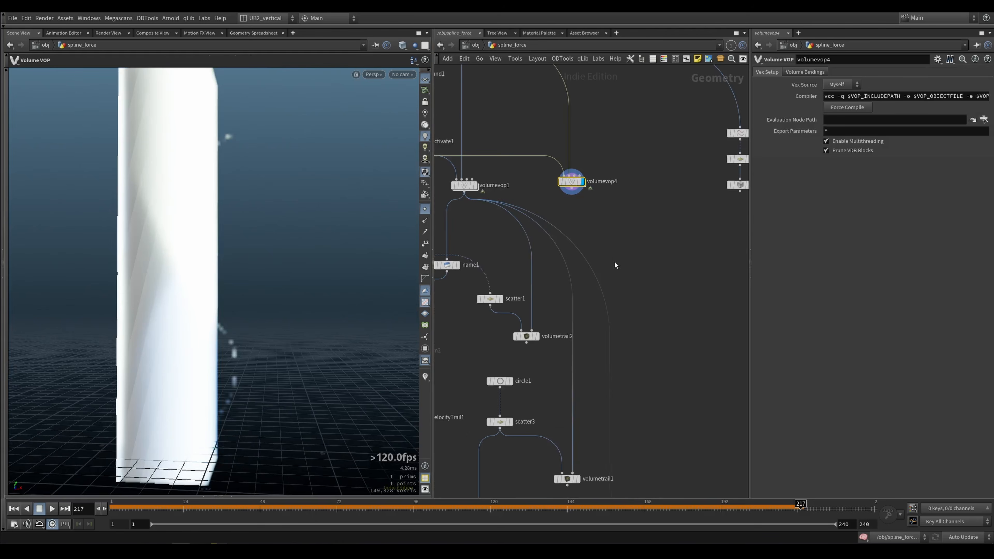
Step: Display the scatter1 output and examine the scattered points from another angle
middle_click_drag(550, 292, 587, 289)
left_click_drag(573, 368, 573, 369)
key("r")
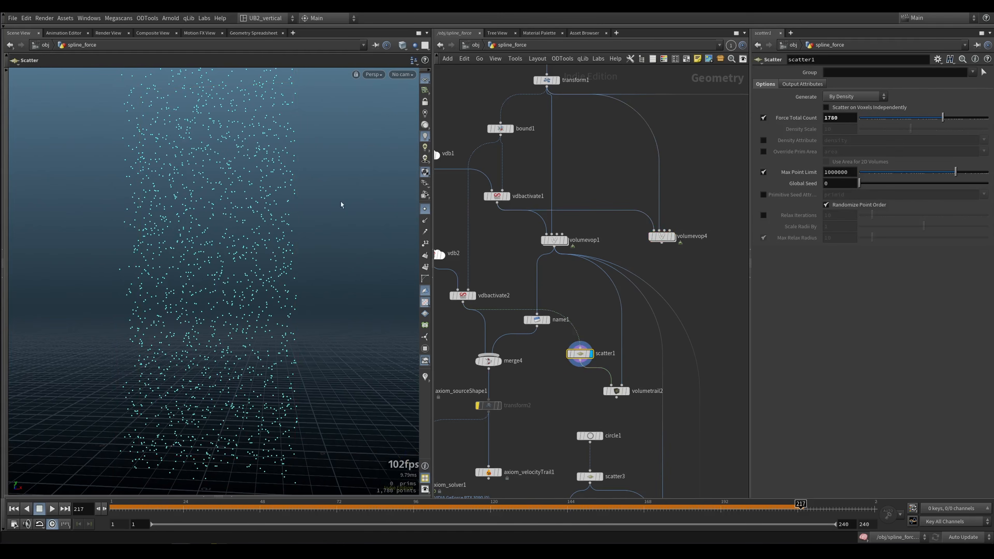
left_click_drag(265, 360, 275, 291, "alt")
middle_click_drag(520, 260, 562, 276)
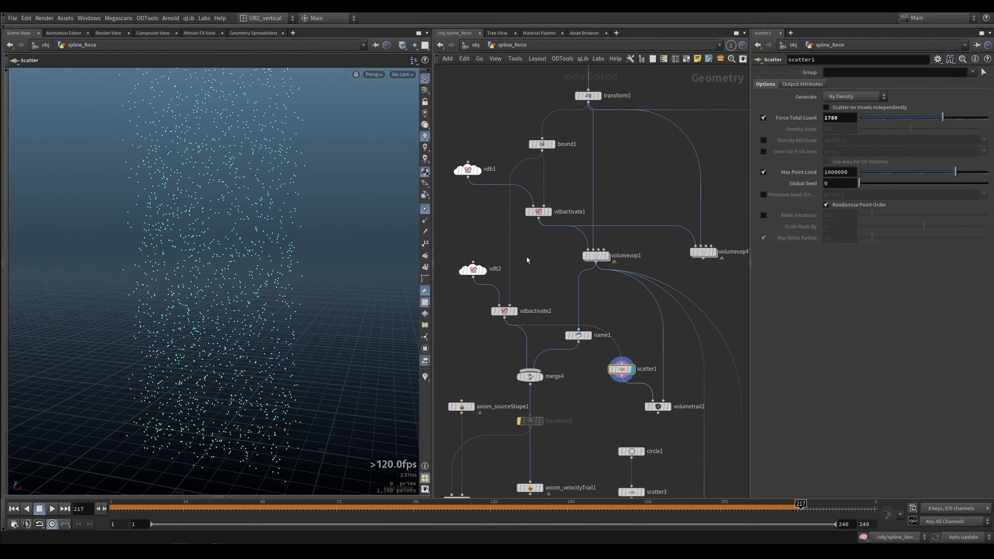
Step: Examine the influence grid settings of vdb2 and the volume activated by vdbactivate2
left_click(474, 269)
key("r")
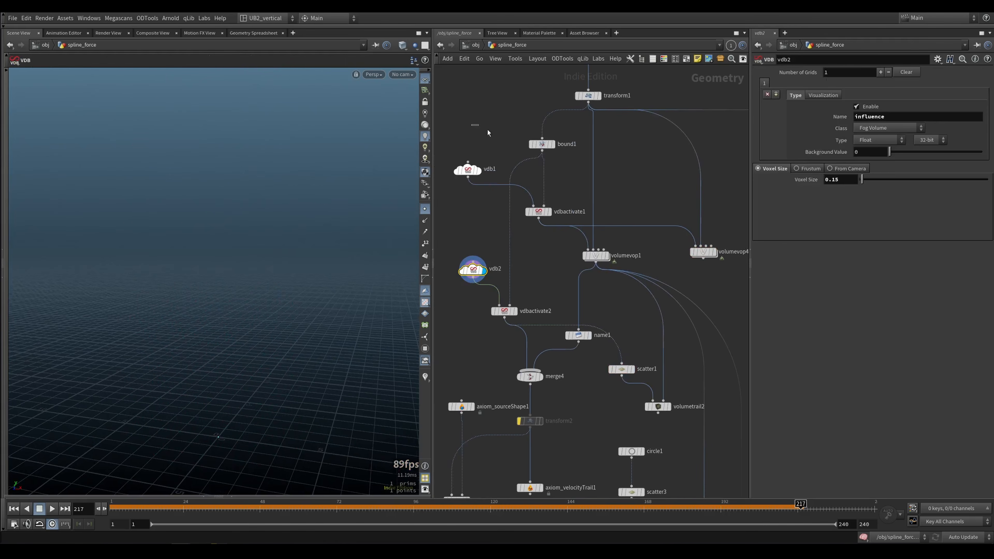
left_click_drag(488, 132, 548, 215)
left_click(473, 269)
left_click(516, 312)
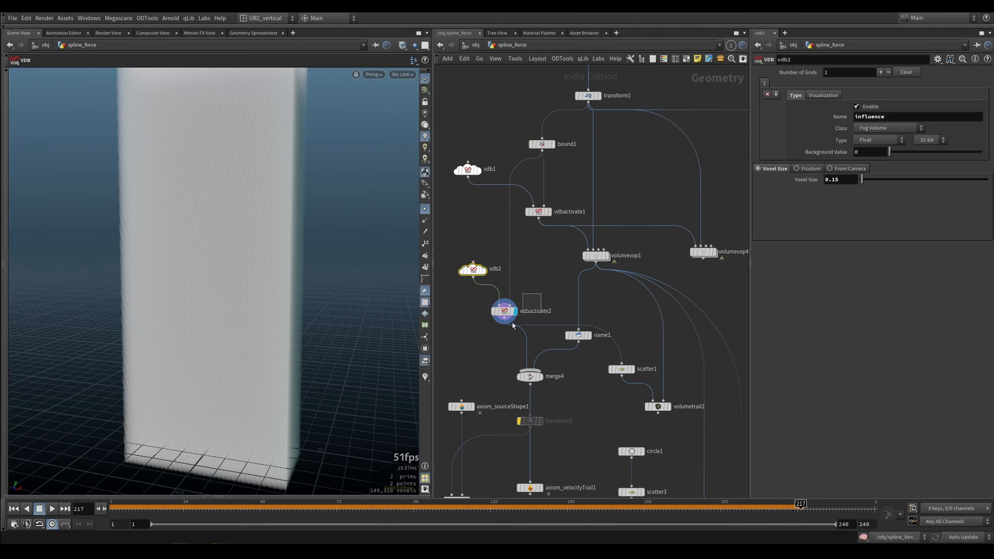
left_click(505, 312)
left_click(474, 270)
double_click(882, 118)
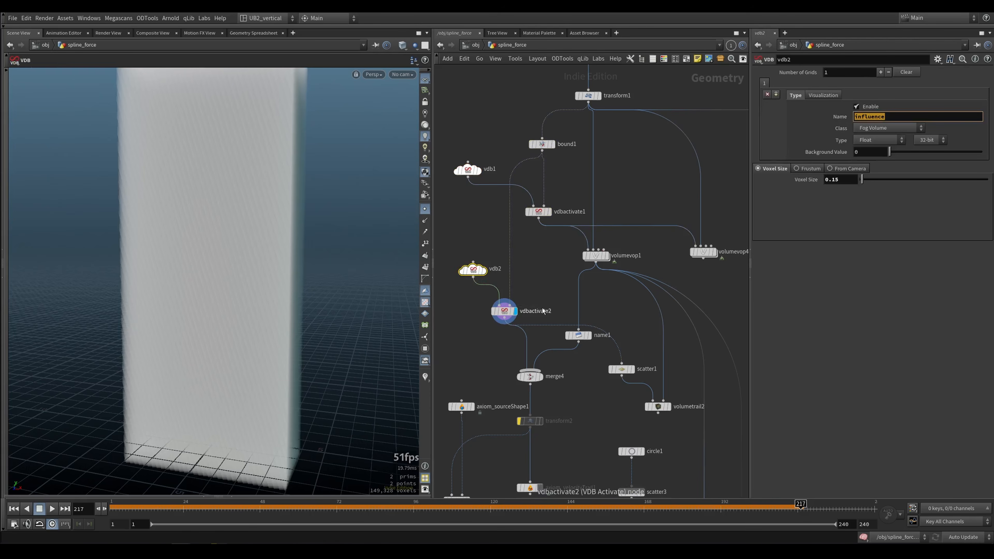
left_click(509, 312)
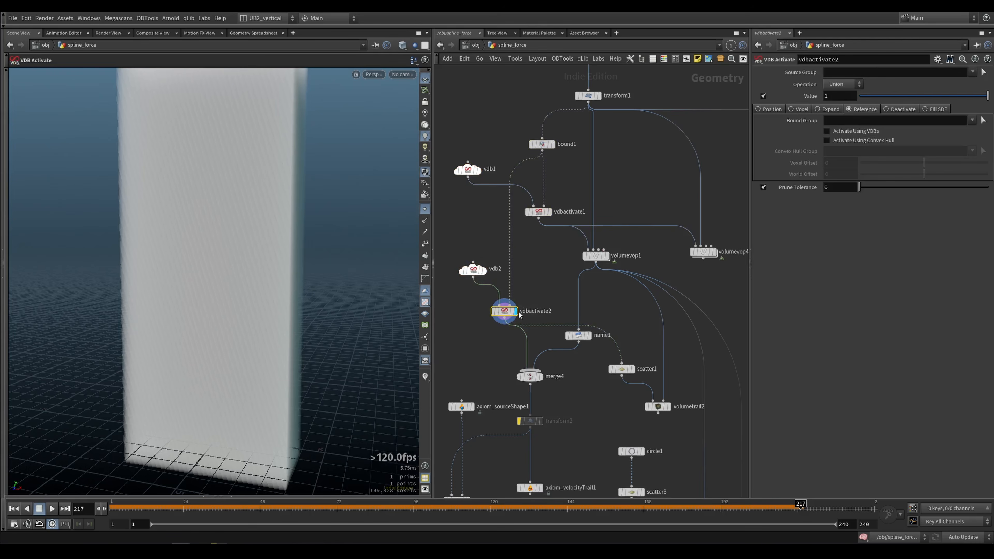
middle_click_drag(471, 346, 527, 329)
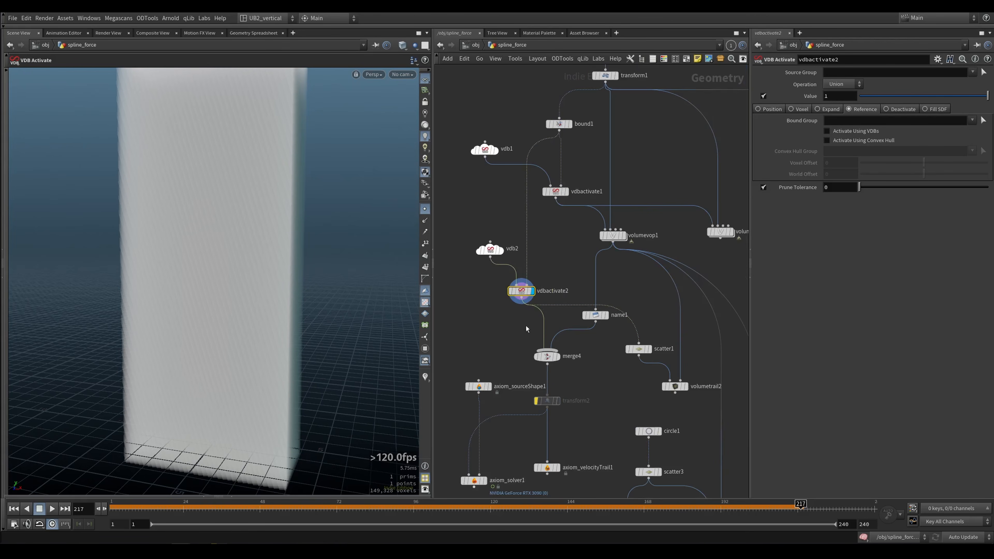
Step: Connect the volumevop4 output to the second input of volumetrail2 and display volumetrail2
middle_click_drag(556, 273, 462, 290)
left_click(558, 331)
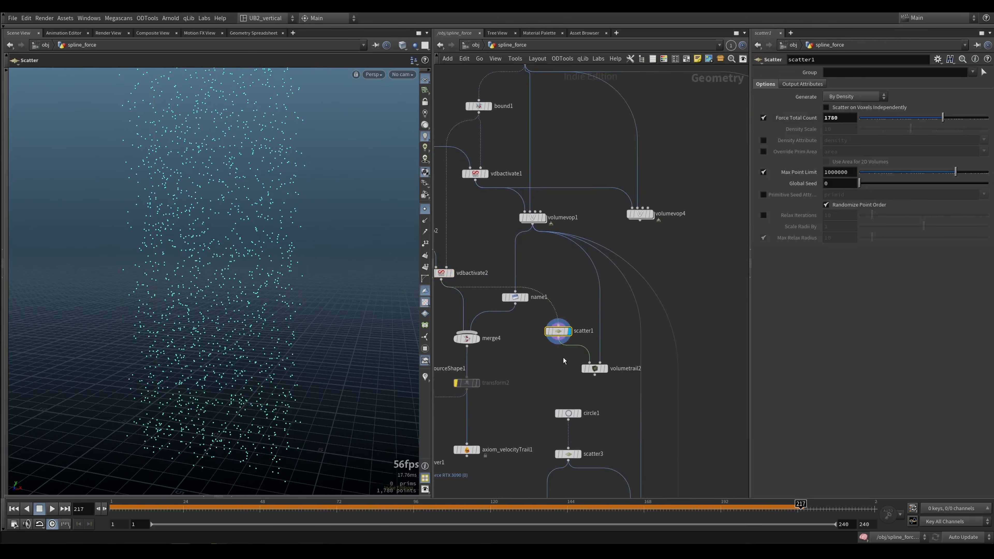
middle_click_drag(561, 361, 515, 337)
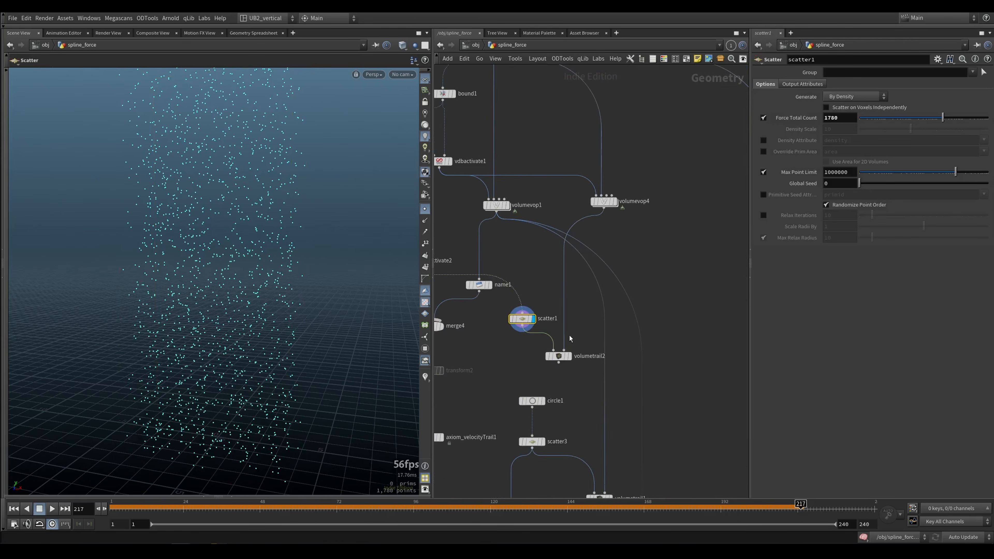
left_click(560, 357)
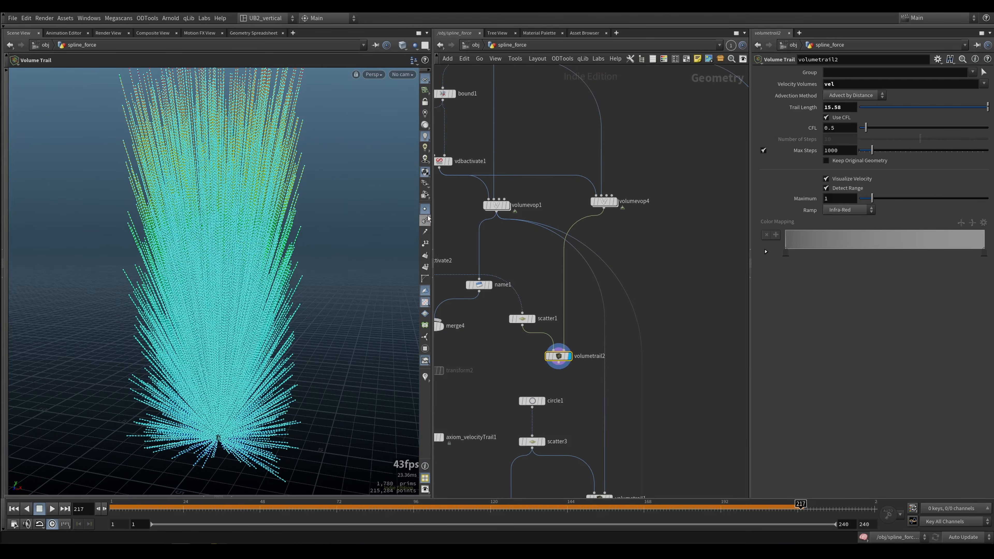
Step: Turn off point display in the viewport and examine the velocity trails from several angles
left_click(426, 209)
right_click_drag(331, 271, 310, 313, "alt")
left_click_drag(309, 313, 287, 326, "alt")
right_click_drag(286, 326, 304, 304, "alt")
middle_click_drag(304, 315, 297, 317, "alt")
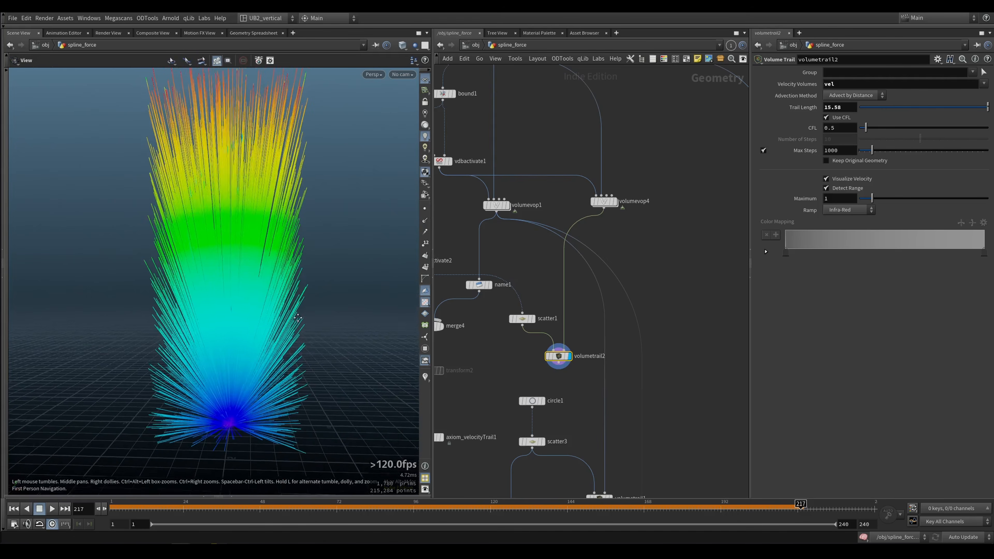
left_click_drag(298, 318, 285, 327, "alt")
Step: Inside volumevop4, raise the search radius of pcopen1 to 4.683 and inspect the trails around the curve
left_click(604, 202)
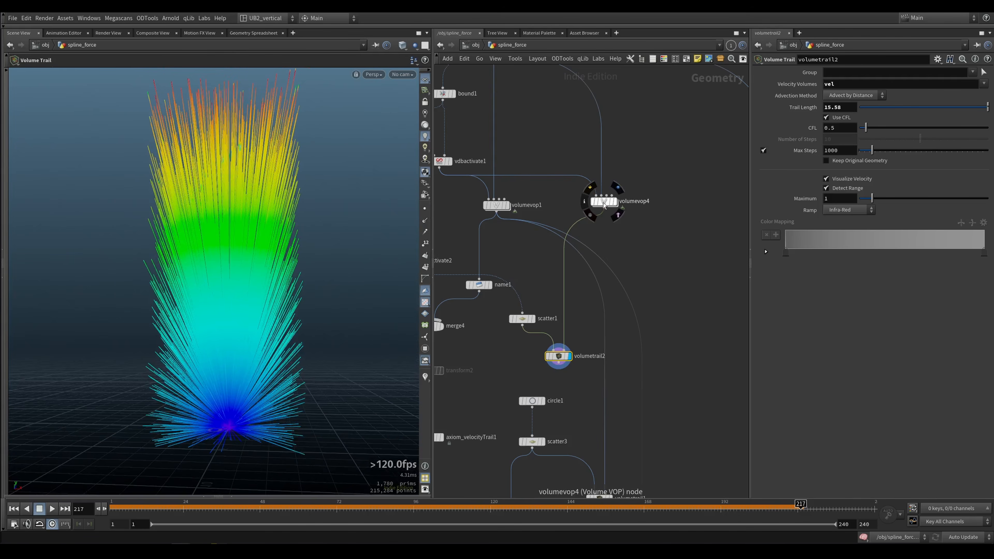
double_click(604, 203)
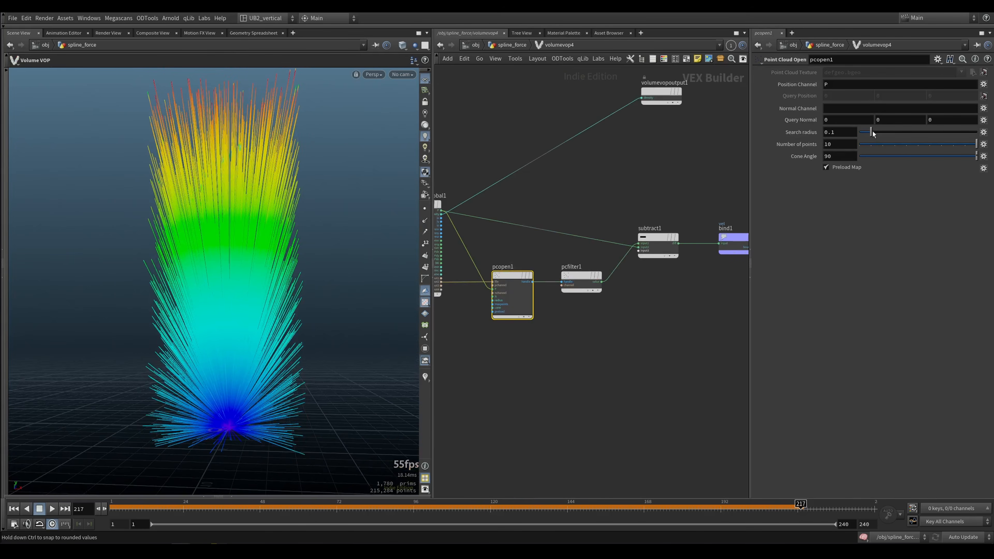
left_click_drag(971, 139, 978, 139)
middle_click_drag(839, 132, 990, 118)
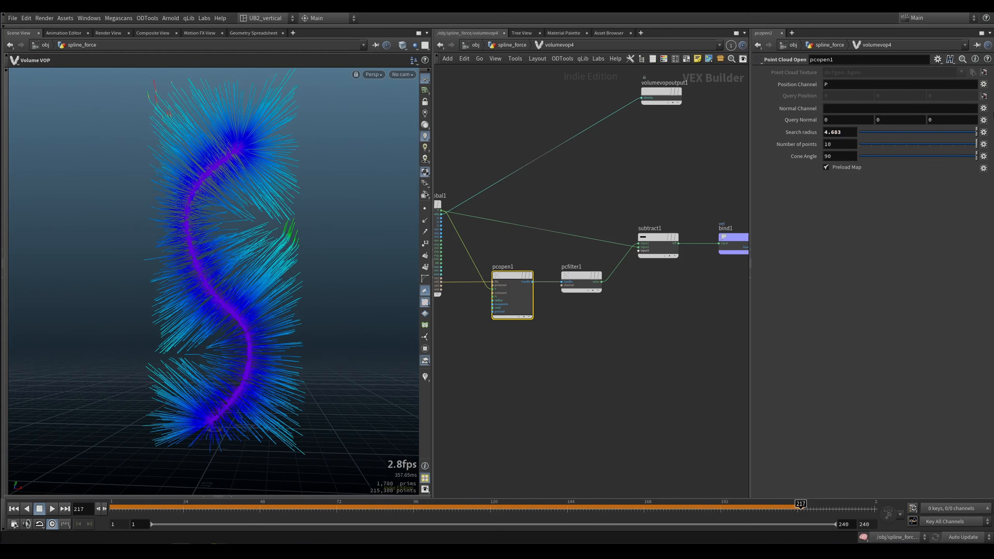
left_click_drag(276, 292, 251, 328, "alt")
right_click_drag(251, 329, 240, 398, "alt")
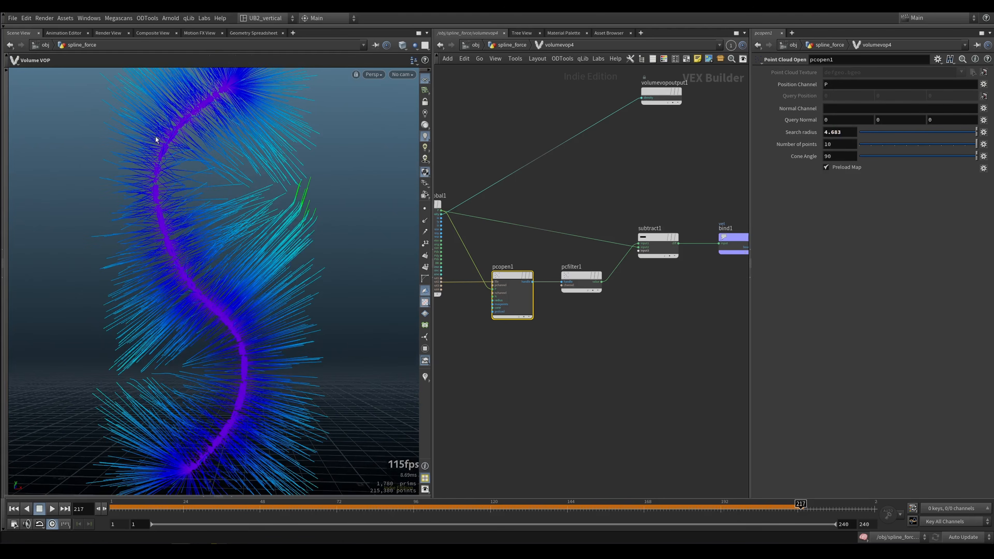
Step: Inspect the velocity trails pointing toward the curve along its whole length
left_click_drag(155, 139, 198, 207, "alt")
left_click_drag(267, 169, 283, 191, "alt")
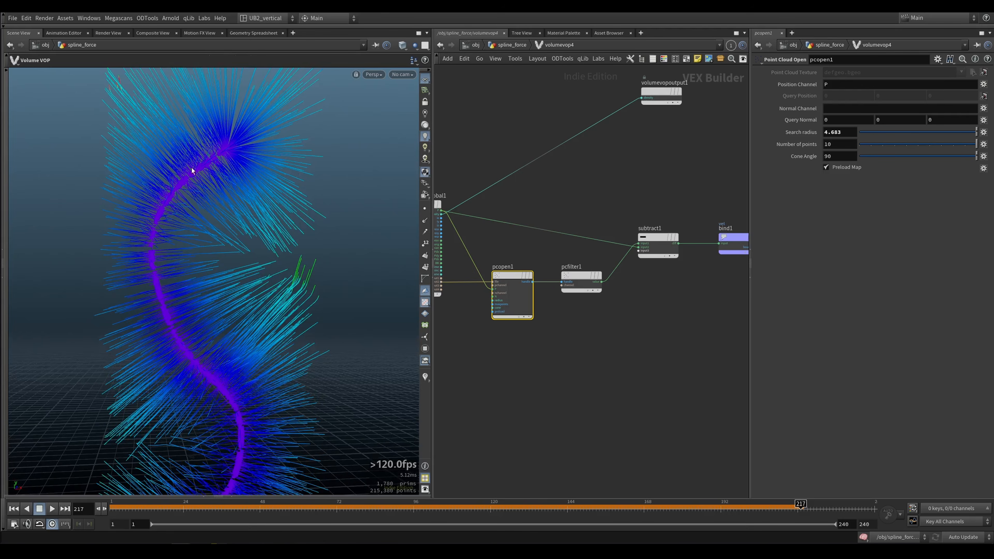
left_click_drag(213, 381, 237, 292, "alt")
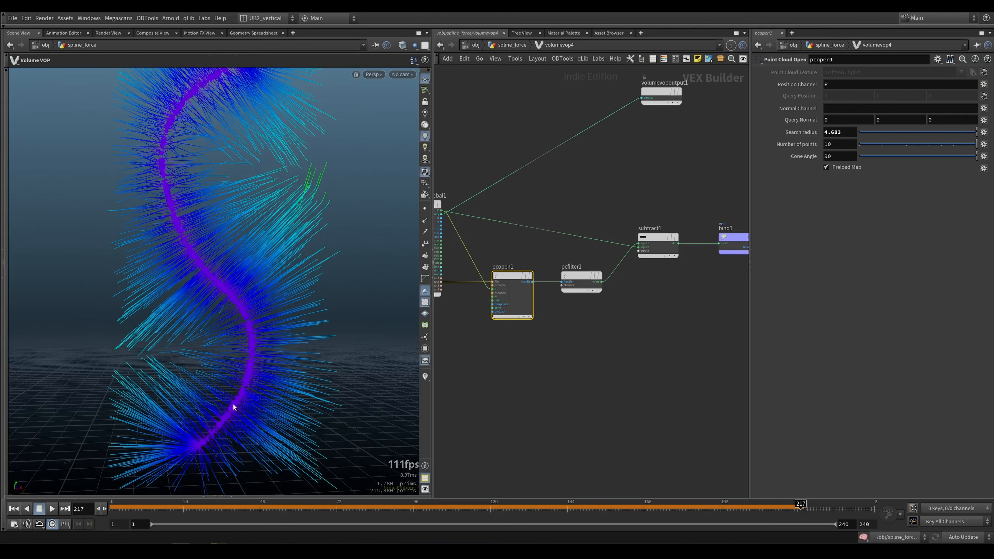
left_click_drag(195, 202, 260, 325, "alt")
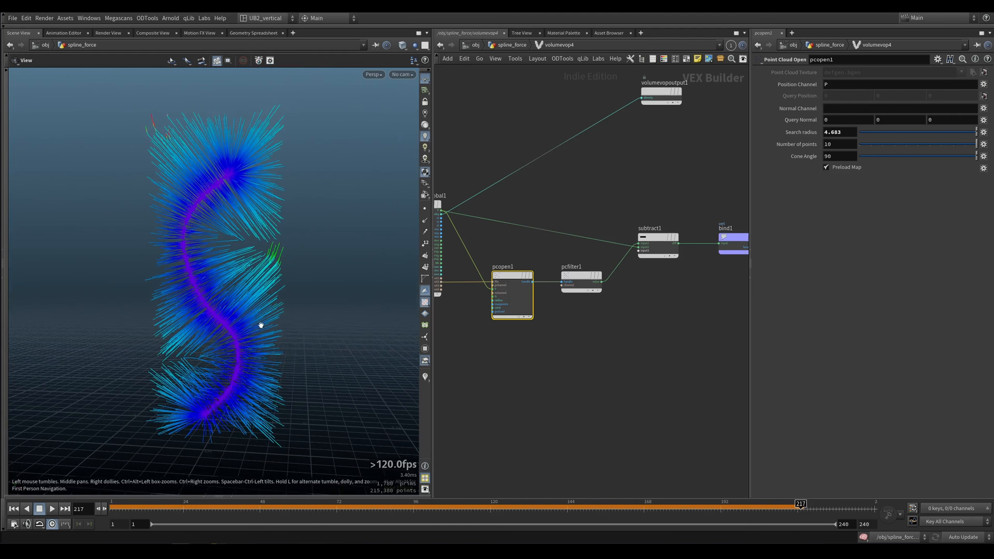
Step: Tidy the bind1 node's placement and duplicate pcopen1 and pcfilter1 as a second pair directly below the originals
middle_click_drag(609, 345, 545, 351)
scroll(548, 333, "down", 2)
left_click_drag(580, 266, 569, 246)
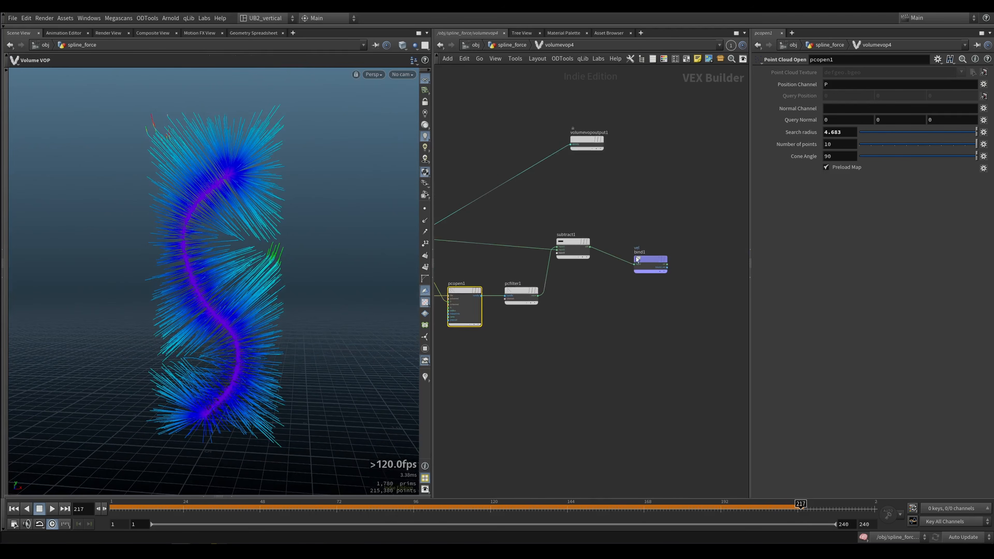
left_click_drag(634, 264, 660, 245)
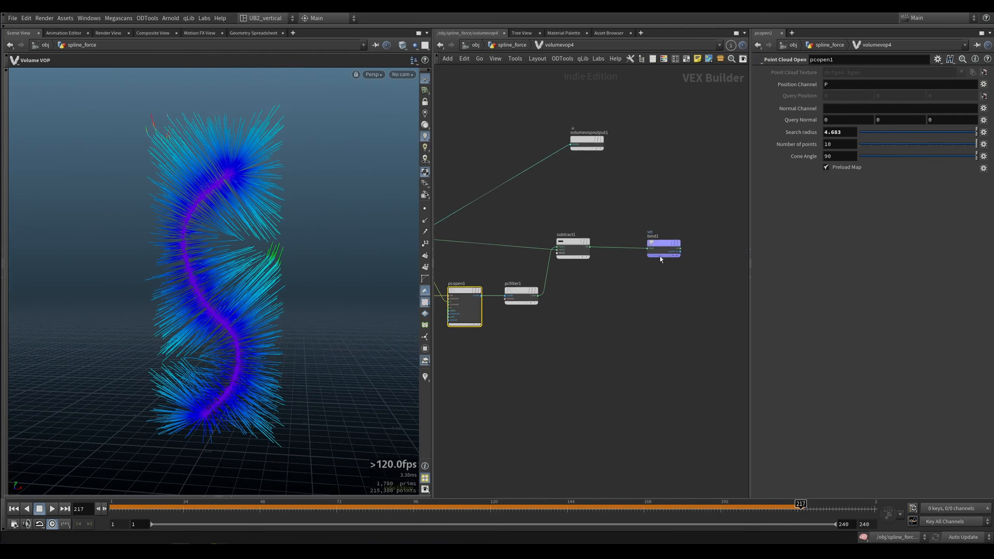
middle_click_drag(569, 305, 636, 276)
scroll(636, 276, "up", 1)
left_click_drag(649, 298, 524, 256)
left_click_drag(523, 263, 525, 346, "alt")
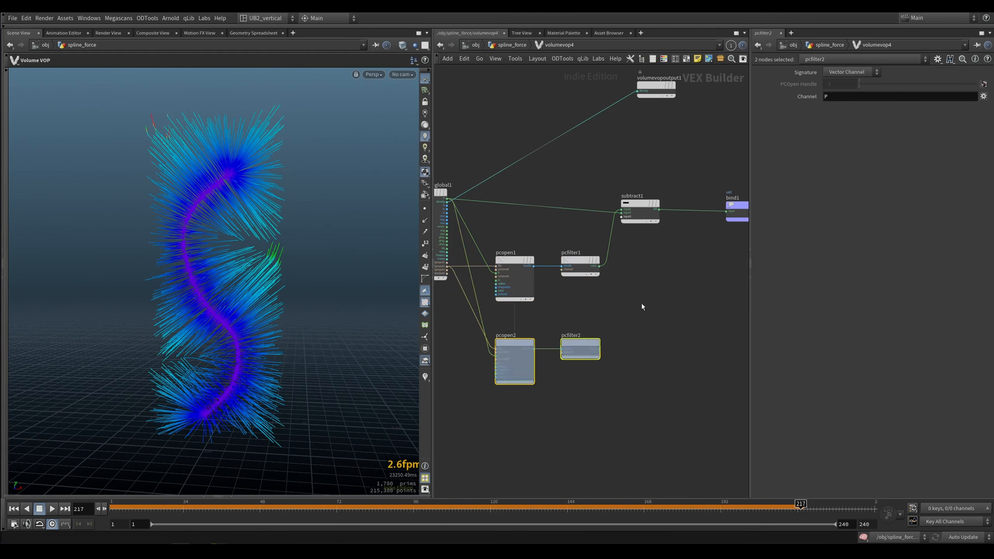
left_click(594, 347)
Step: Leave volumevop4 and check the tangent attribute name in the output attributes of orientalongcurve1
key("u")
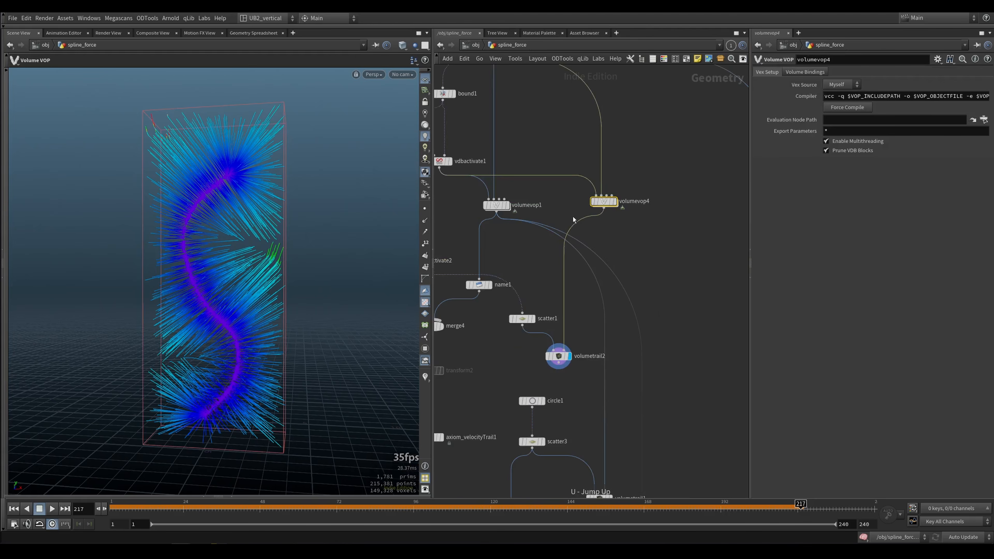
left_click(524, 161)
left_click(522, 125)
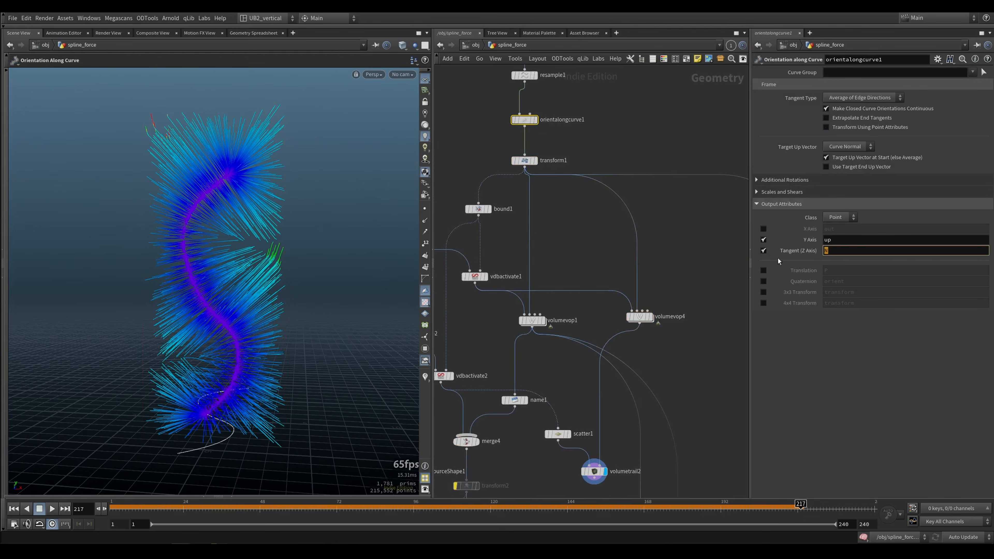
left_click(683, 259)
middle_click_drag(673, 281, 659, 240)
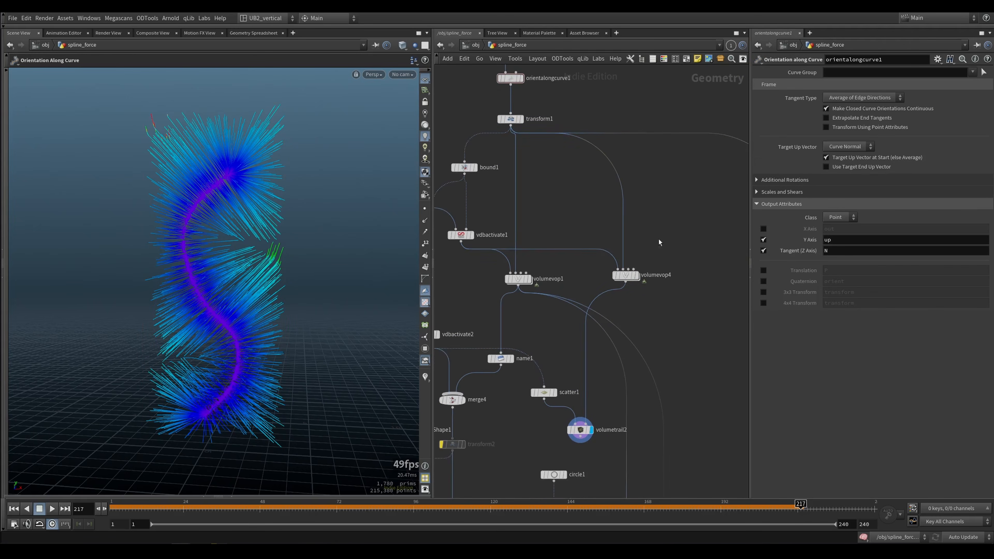
Step: Inside volumevop4, set the pcfilter2 channel to N and connect its output to the bind1 input
left_click(629, 276)
key("i")
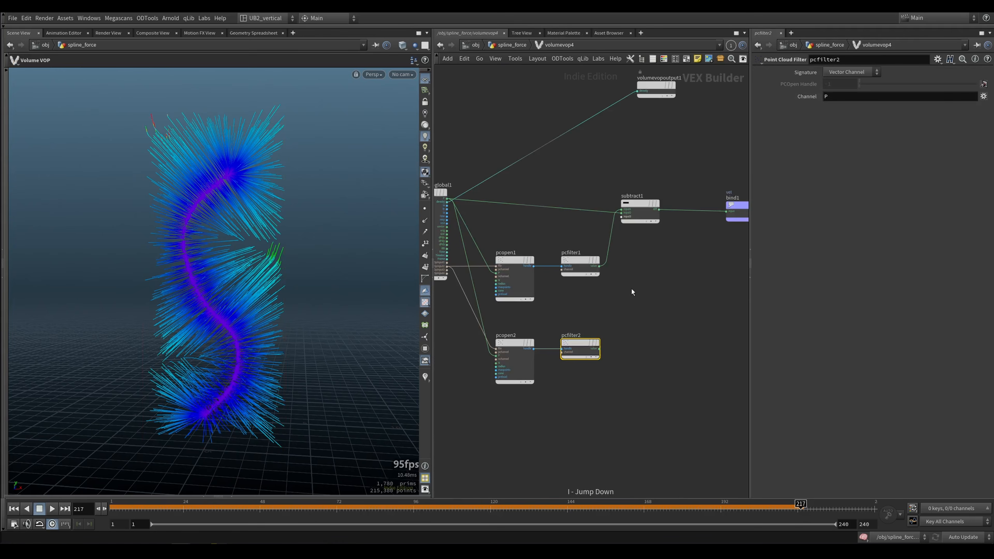
double_click(846, 95)
type("N")
middle_click_drag(590, 323, 581, 320)
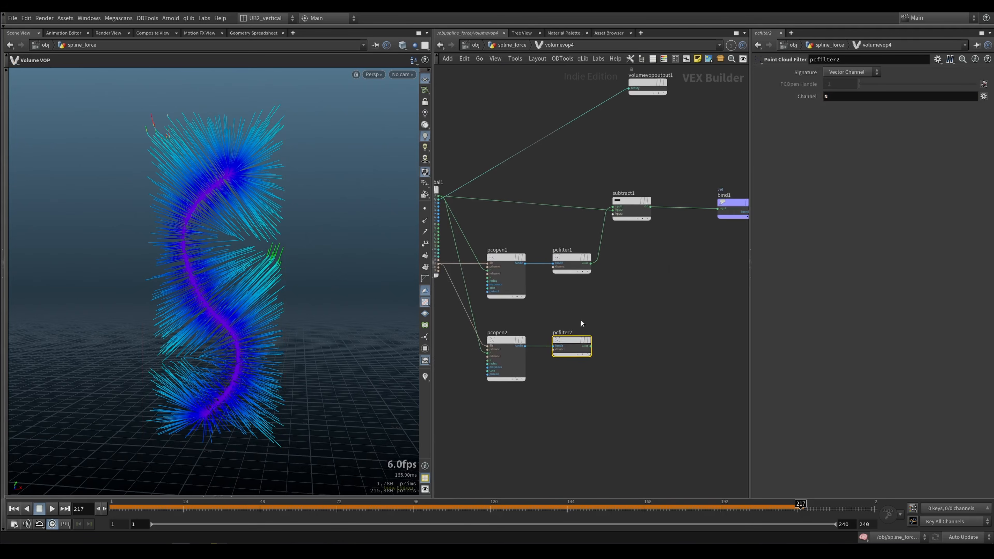
left_click(591, 347)
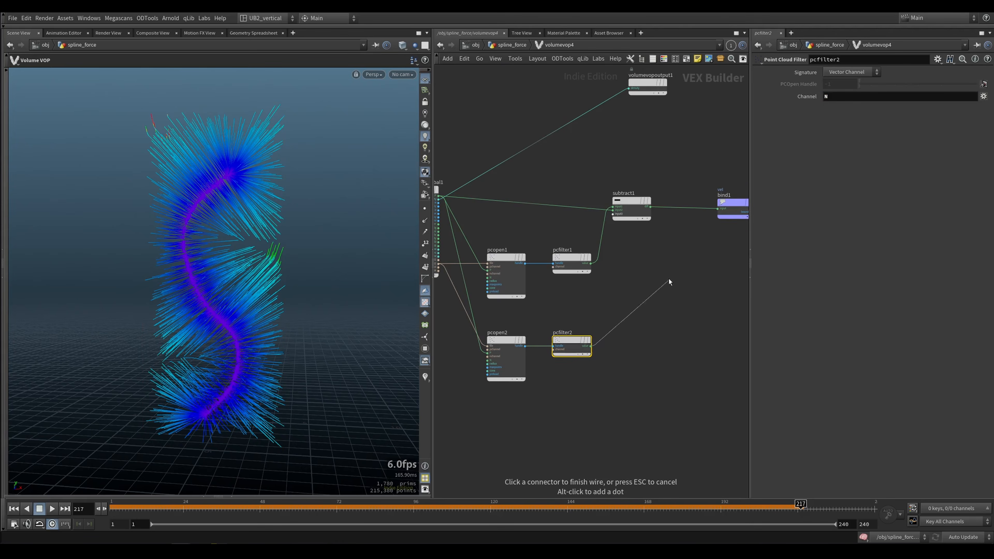
left_click(718, 214)
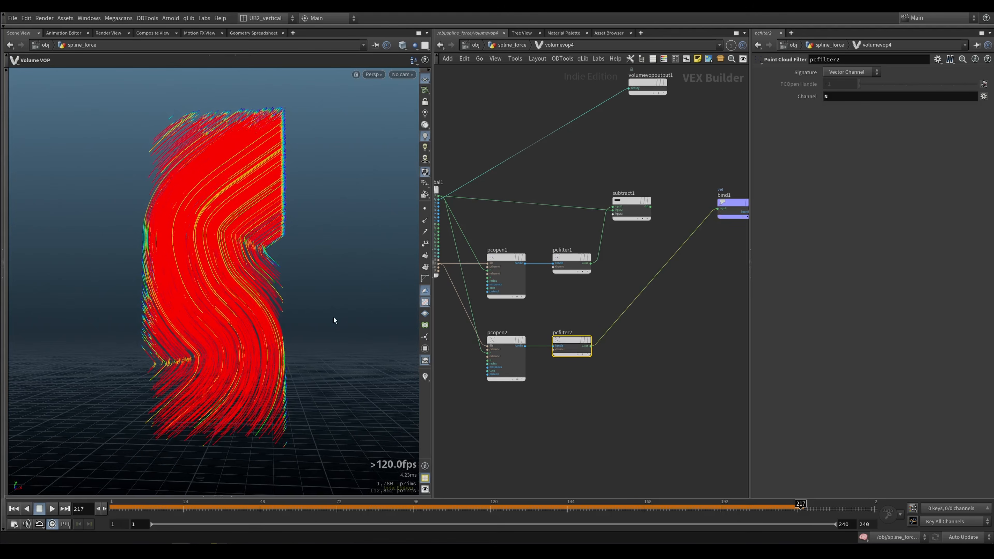
Step: Set the search radius of pcopen2 to 2.4 and inspect the trails flowing along the curve
left_click(506, 345)
left_click_drag(884, 135, 982, 138)
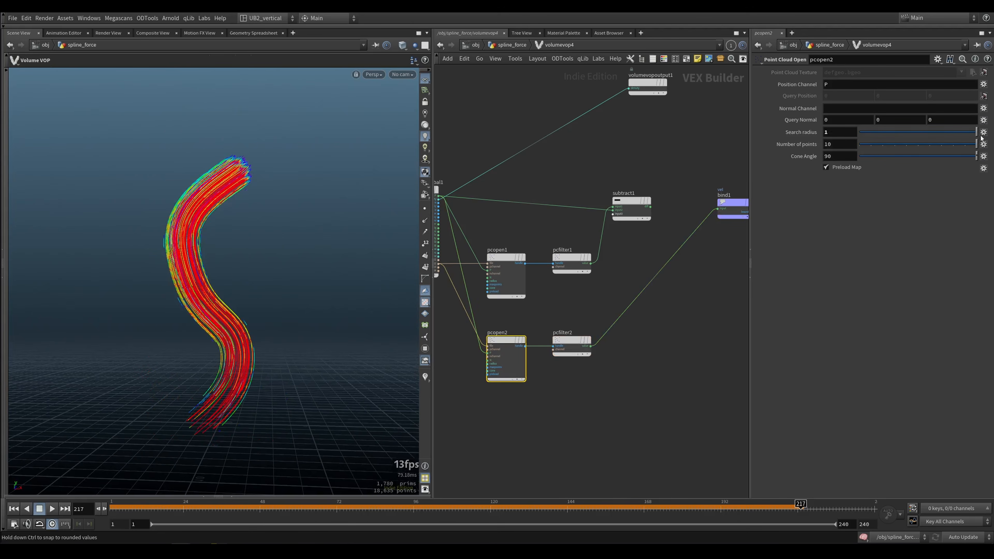
middle_click_drag(844, 135, 906, 122)
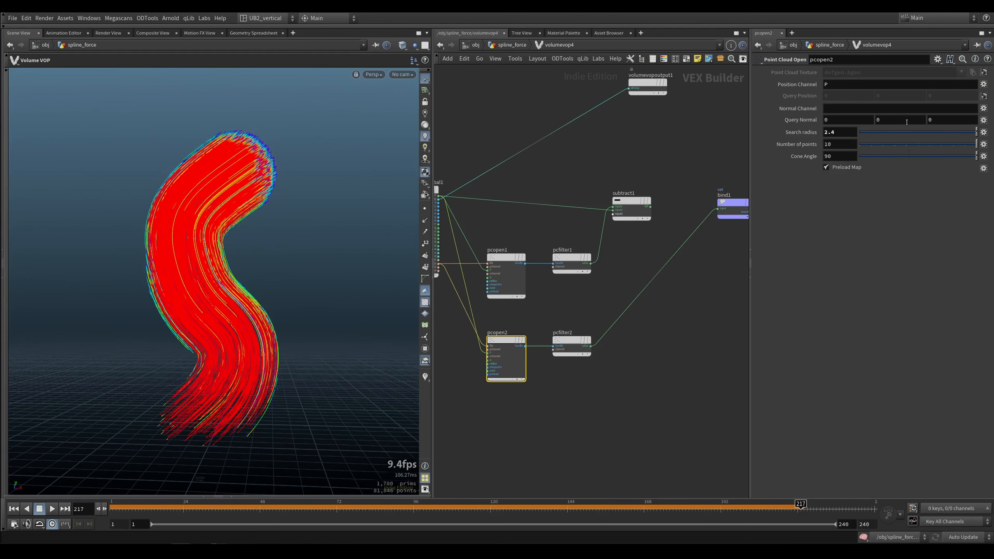
key("Escape")
left_click_drag(262, 301, 244, 327)
right_click_drag(244, 327, 250, 408, "alt")
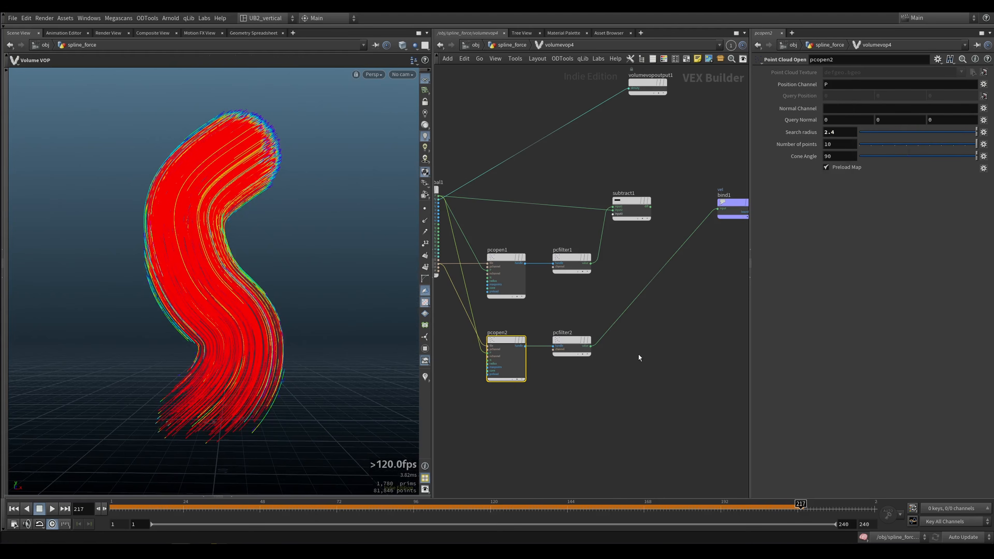
Step: Back in the geometry network, feed popnet from volumevop4 instead of volumevop1 and display popnet
key("u")
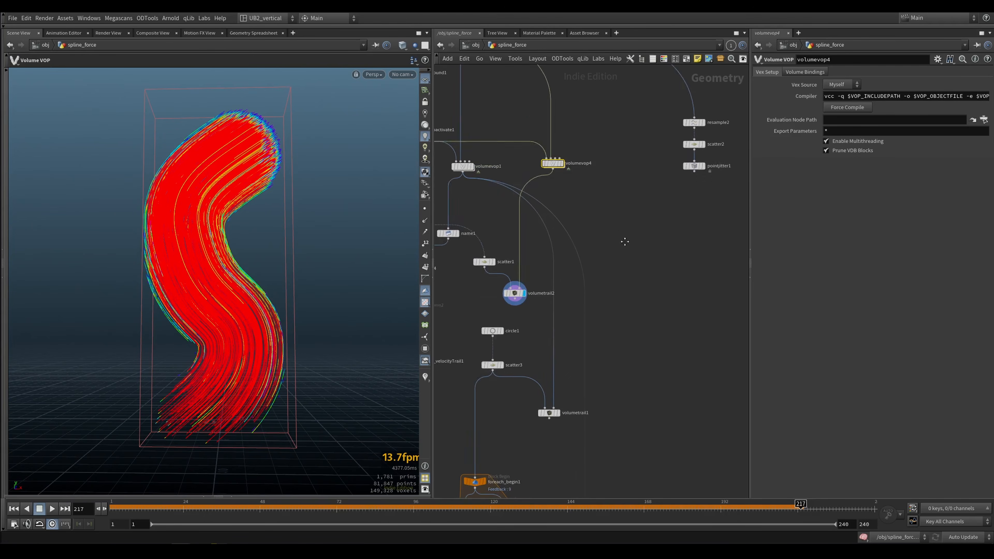
scroll(579, 185, "down", 3)
middle_click_drag(579, 344, 583, 236)
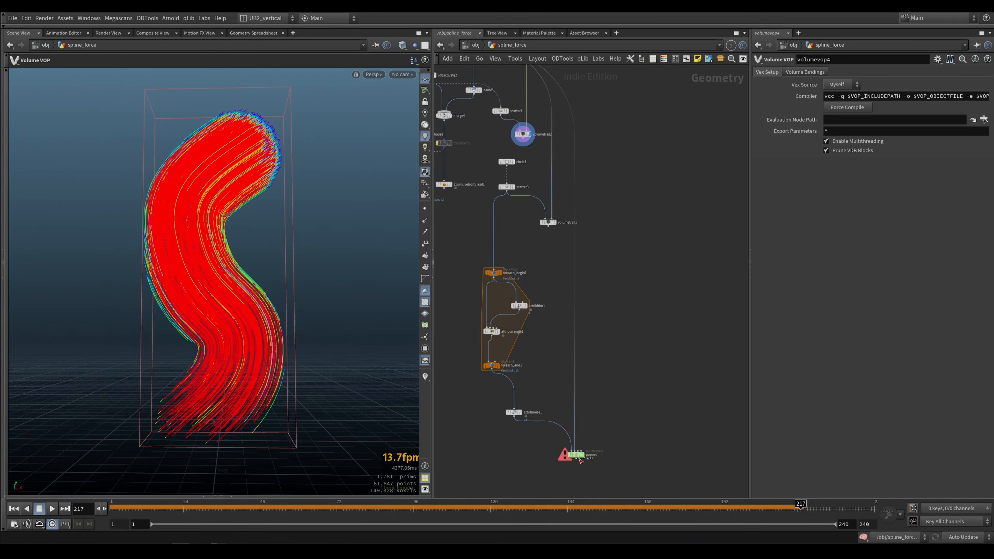
left_click(575, 323)
middle_click_drag(597, 199, 611, 140)
left_click(555, 188)
double_click(560, 388)
Step: Play the particle simulation from frame 1, then replay it to examine how the particles follow the curve
key("r")
key("ctrl+Up")
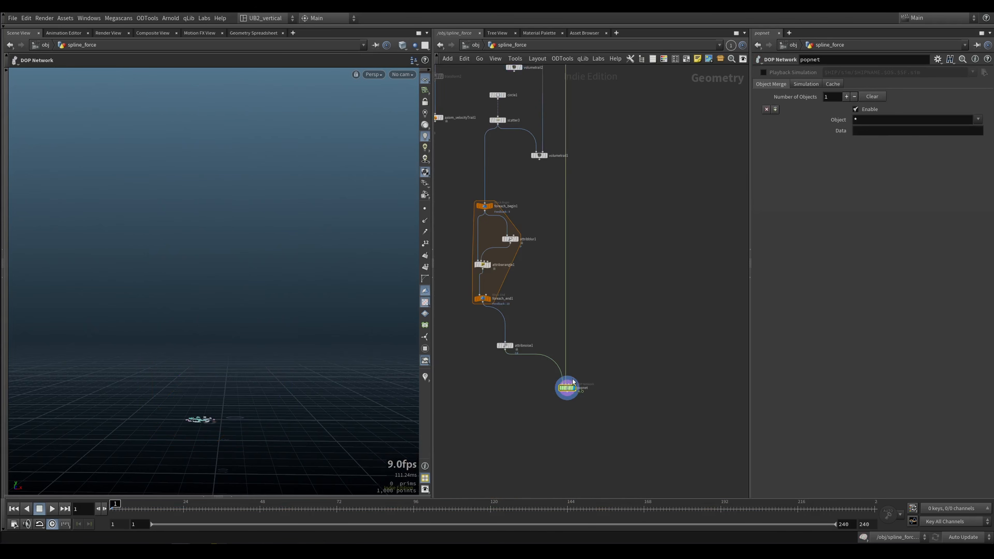
key("Up")
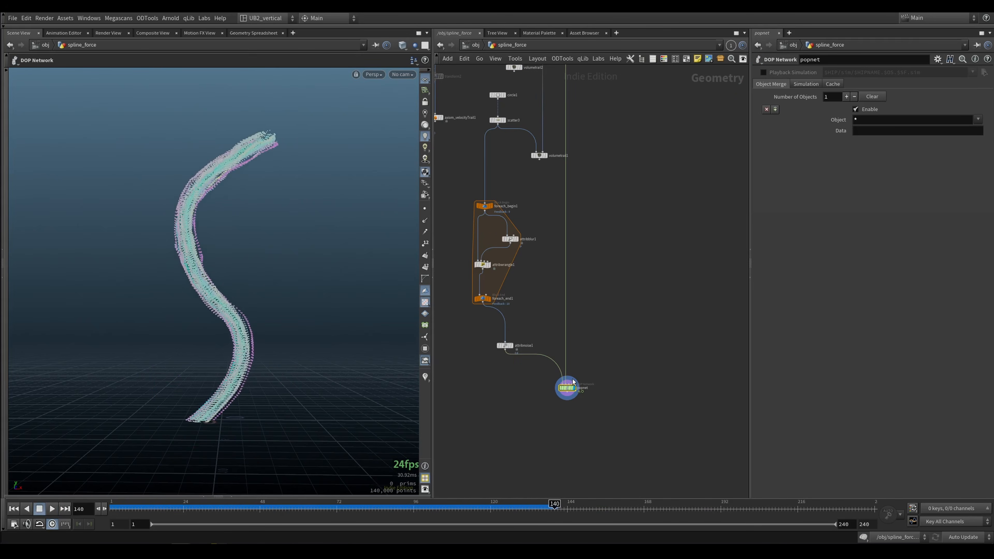
key("ctrl+Up")
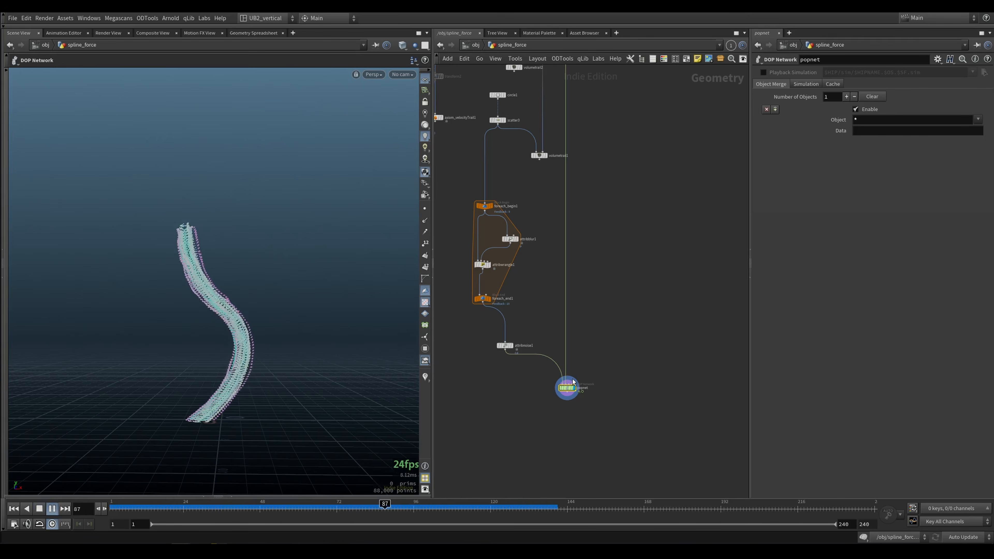
key("Up")
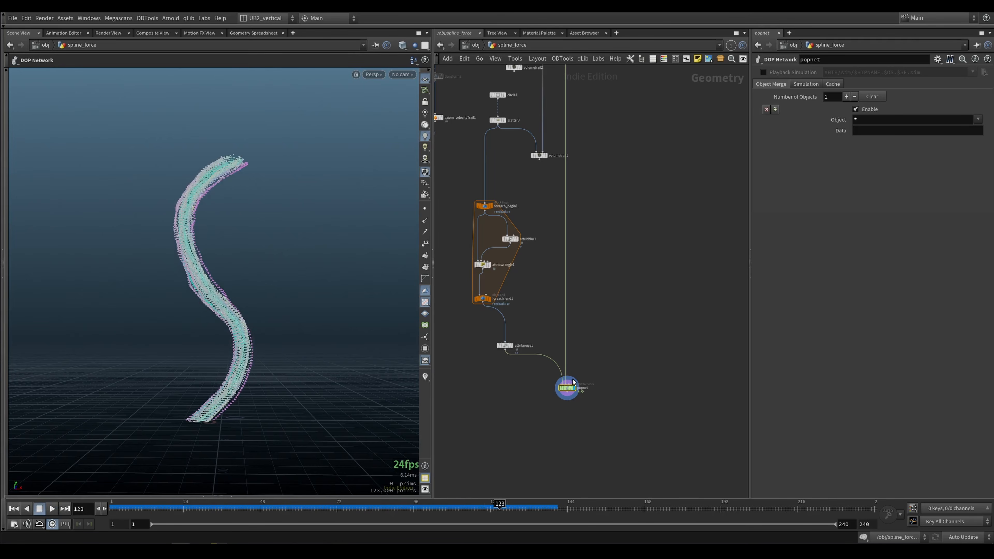
Step: Display volumetrail2 again and go inside volumevop4
middle_click_drag(645, 230, 668, 371)
middle_click_drag(624, 177, 627, 249)
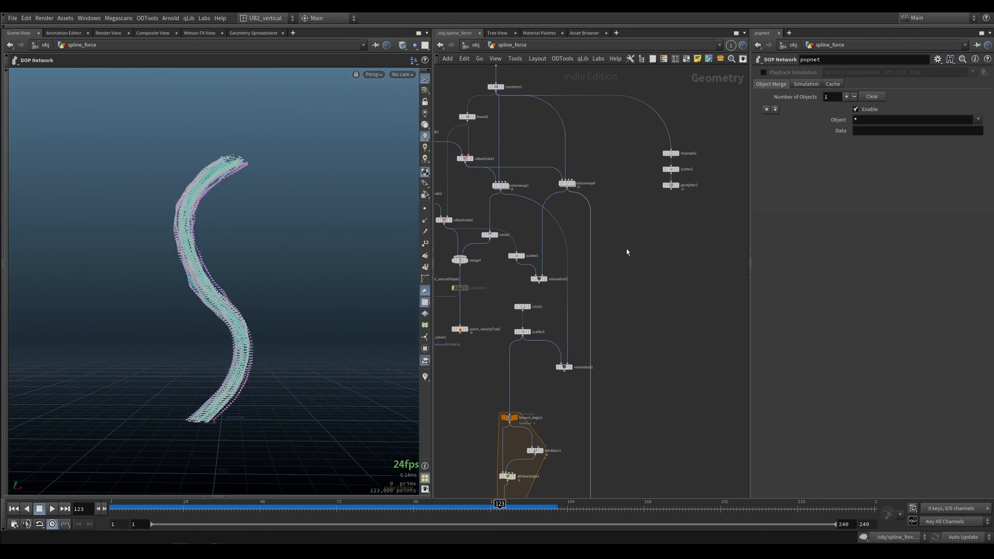
scroll(597, 195, "up", 2)
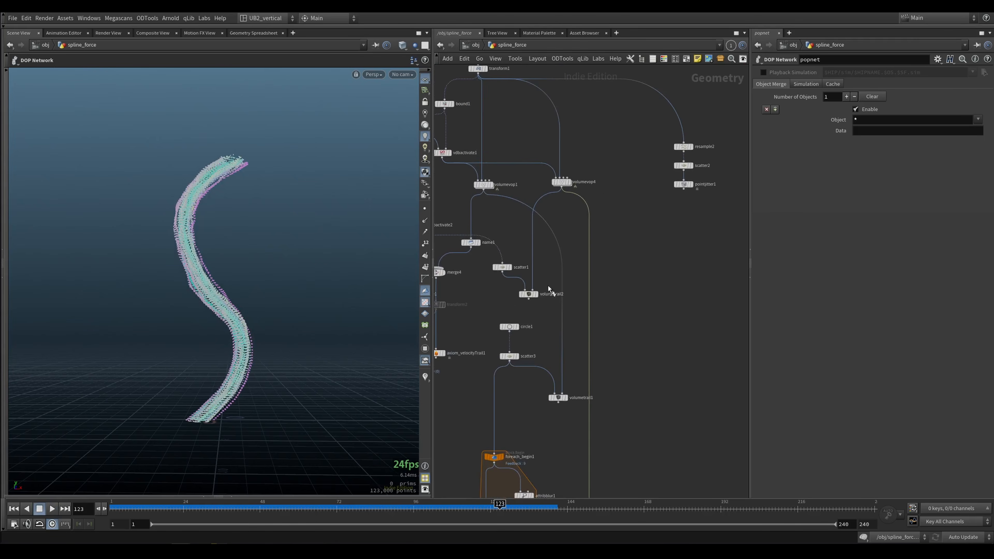
left_click(537, 294)
middle_click_drag(540, 268, 544, 318)
double_click(567, 231)
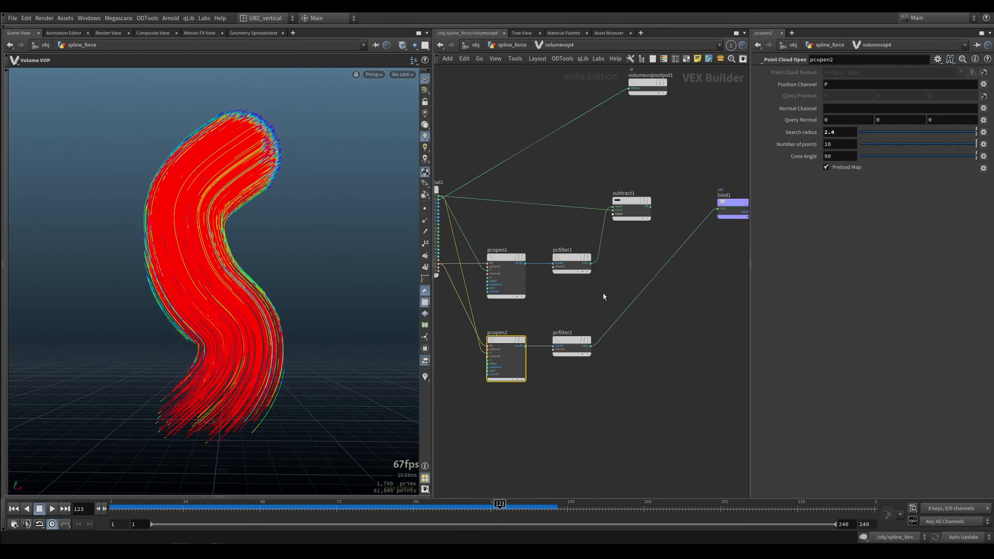
Step: Move bind1 farther from subtract1 and add a Cross Product node in the space between them
scroll(604, 294, "down", 1)
middle_click_drag(602, 296, 563, 310)
left_click_drag(583, 230, 578, 224)
middle_click_drag(578, 224, 545, 235)
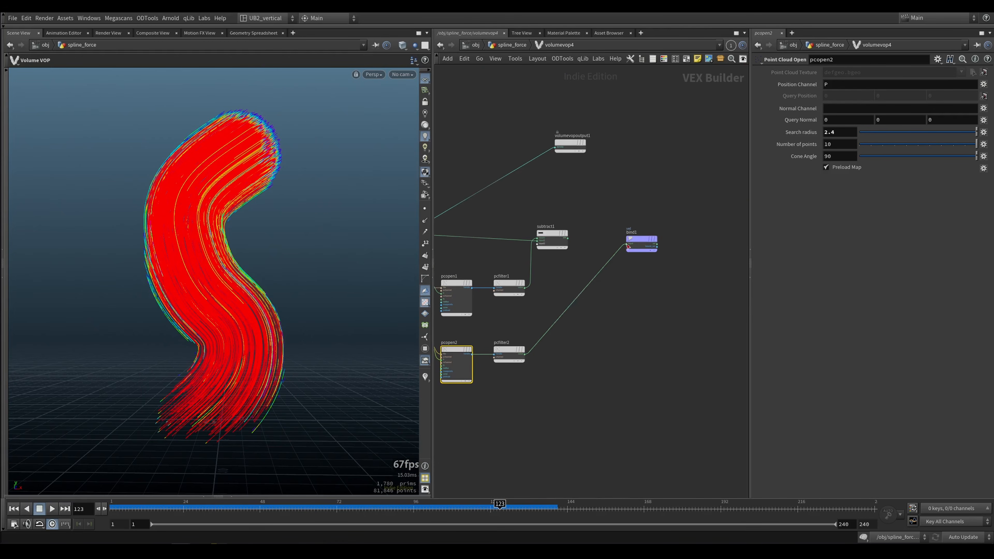
left_click_drag(639, 241, 684, 249)
key("Tab")
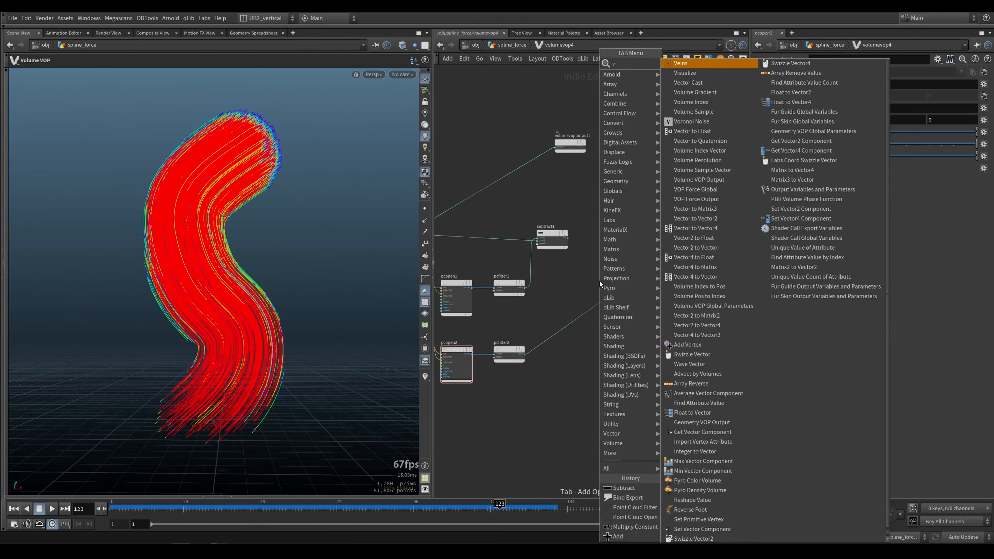
type("vr")
key("BackSpace")
key("BackSpace")
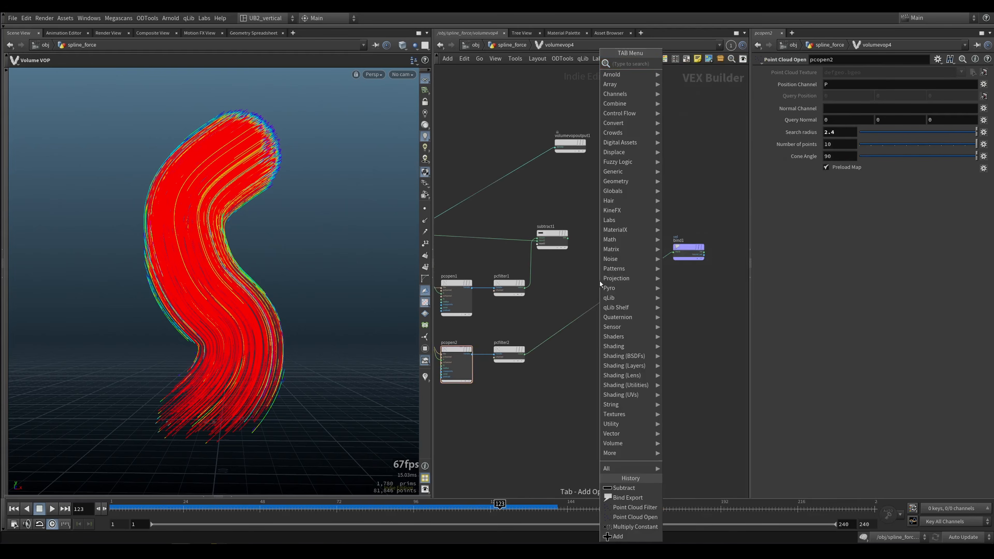
type("cross")
key("Return")
key("Return")
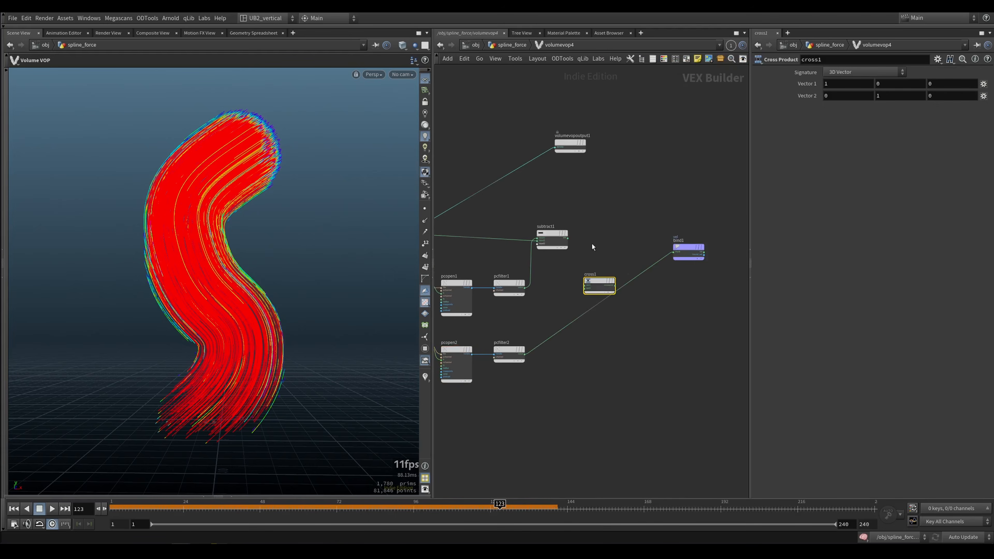
Step: Connect subtract1 and pcfilter2 to cross1's two vector inputs, wire its result into bind1, and inspect the trails
scroll(589, 250, "up", 4)
left_click_drag(606, 300, 633, 277)
left_click(601, 289)
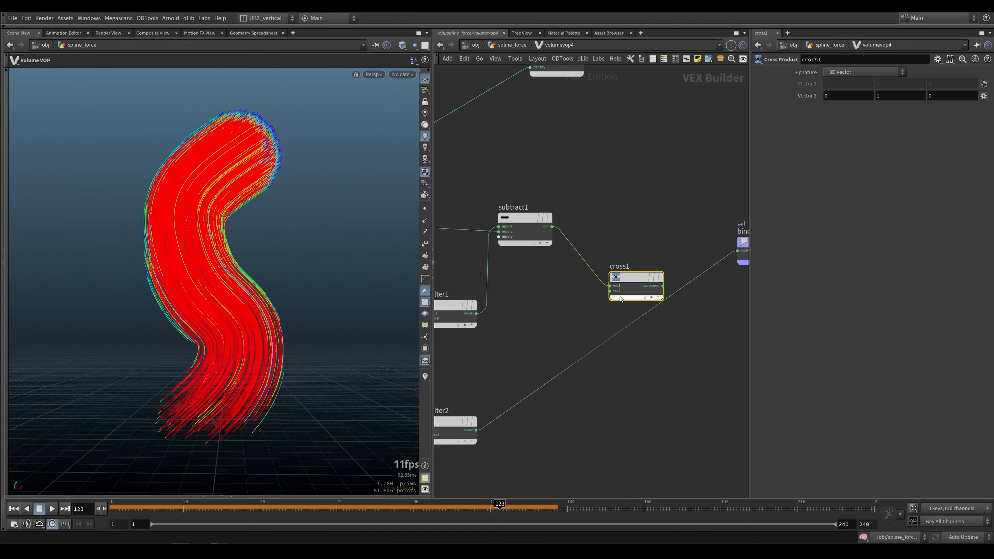
left_click(604, 292)
left_click(484, 430)
middle_click_drag(670, 287, 591, 321)
left_click(583, 321)
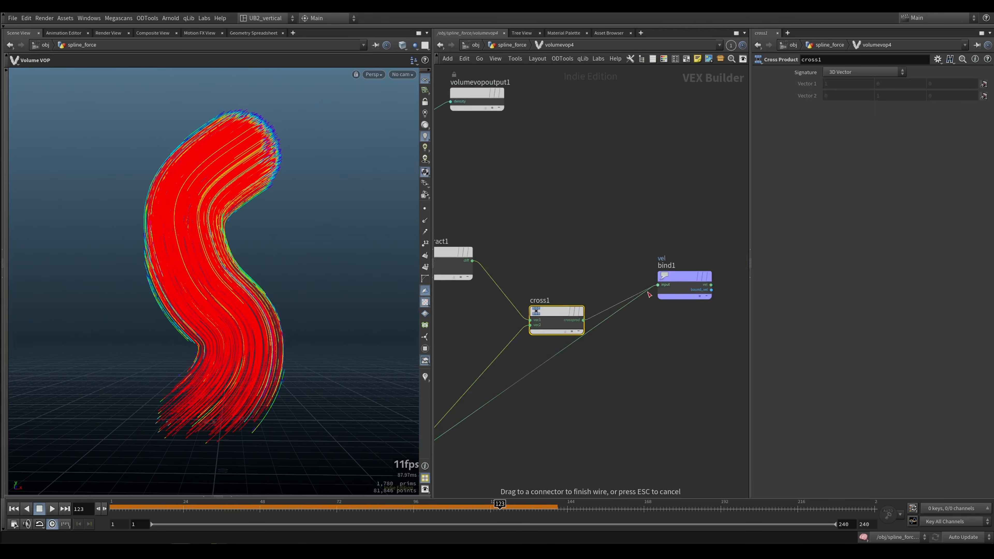
left_click(657, 285)
left_click_drag(685, 277, 684, 312)
left_click_drag(242, 334, 235, 302)
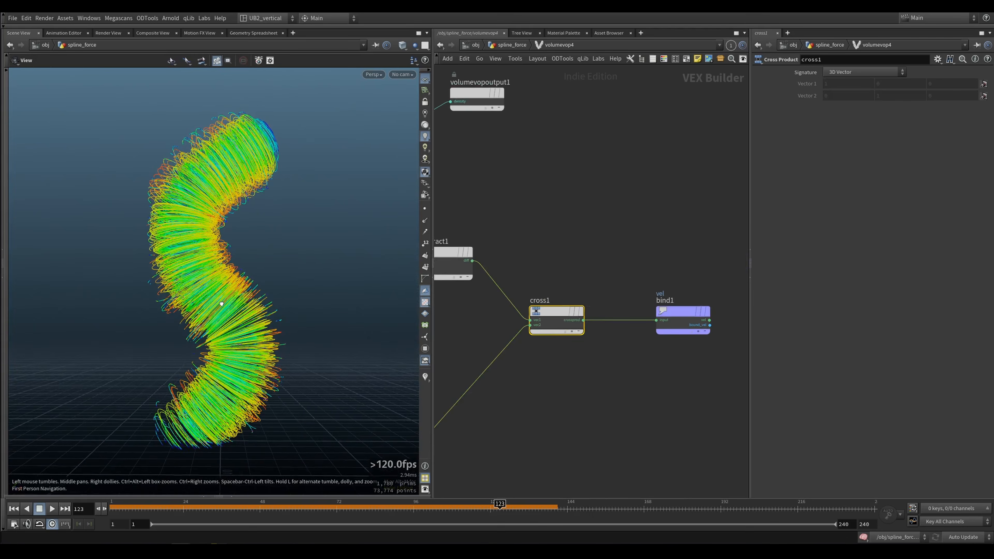
Step: Make room between cross1 and bind1 and add a Mix node there
scroll(528, 267, "down", 4)
left_click_drag(640, 250, 536, 298)
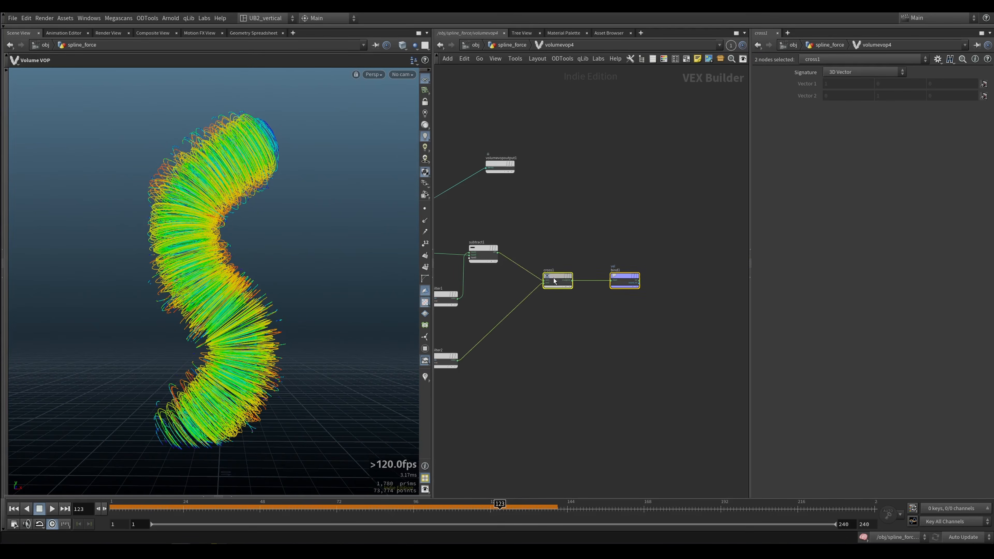
key("Tab")
type("mix")
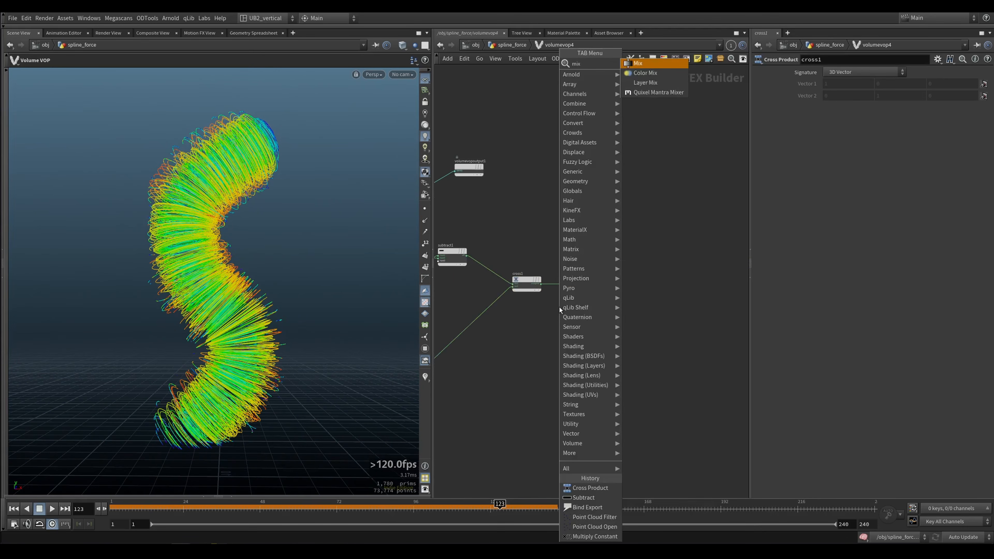
key("Return")
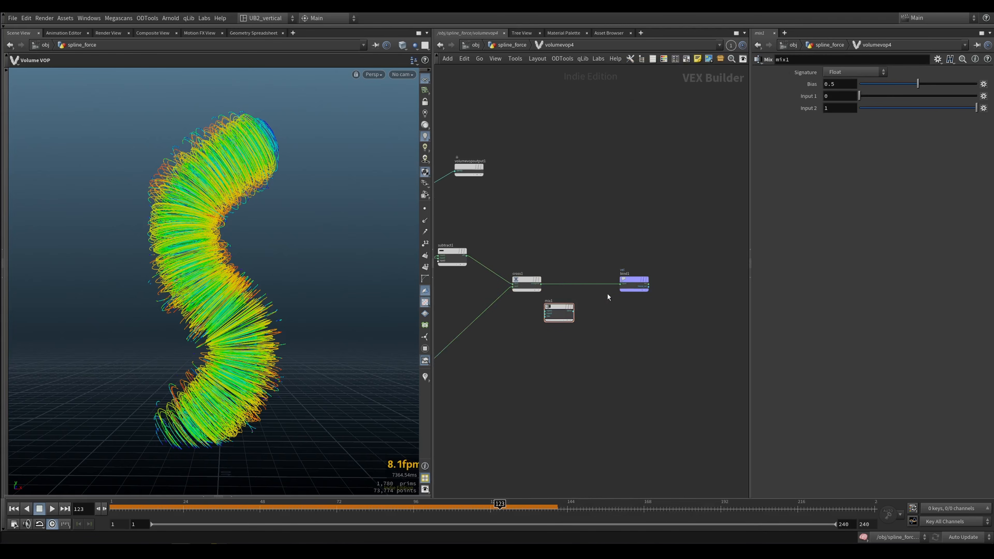
Step: Insert mix1 between cross1 and bind1, wire pcfilter2 into its second input, and tidy the node layout
mouse_move(559, 309)
left_mouse_down()
mouse_move(579, 289)
mouse_move(558, 319)
left_mouse_up()
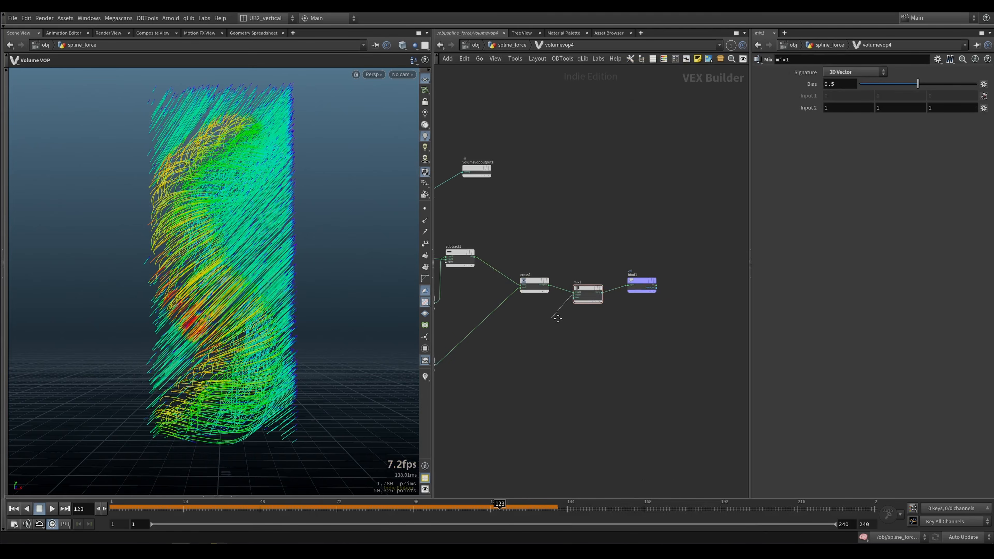
left_click(494, 349)
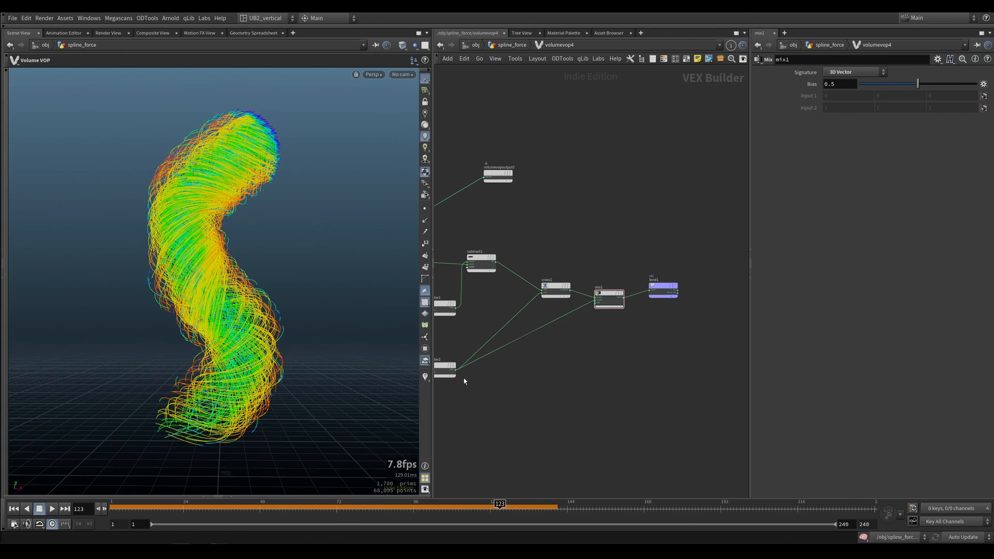
left_click_drag(618, 305, 614, 296)
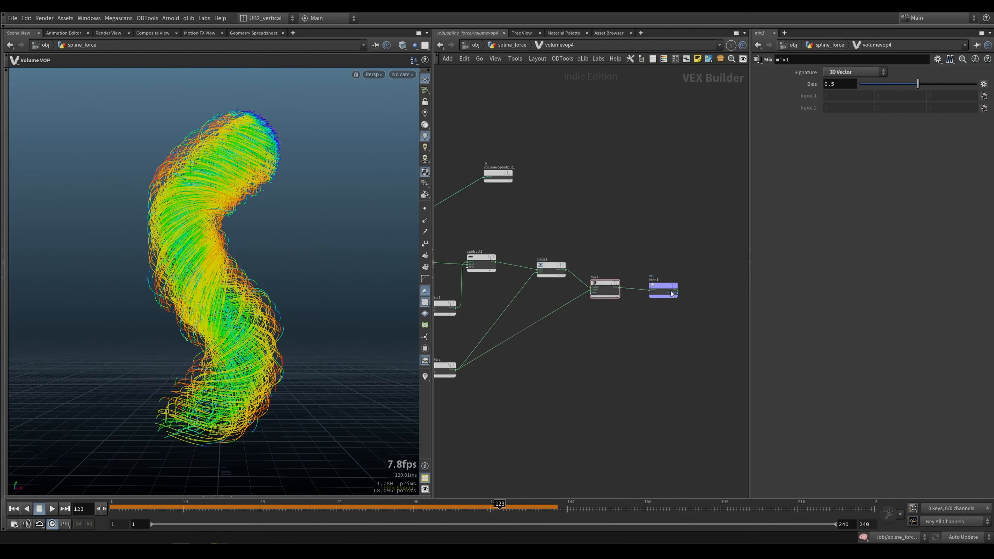
Step: Set mix1's bias to about 0.709 and inspect the blended swirl and tangent trails
left_click_drag(918, 84, 945, 78)
left_click_drag(231, 337, 200, 406, "alt")
left_click_drag(231, 250, 216, 193)
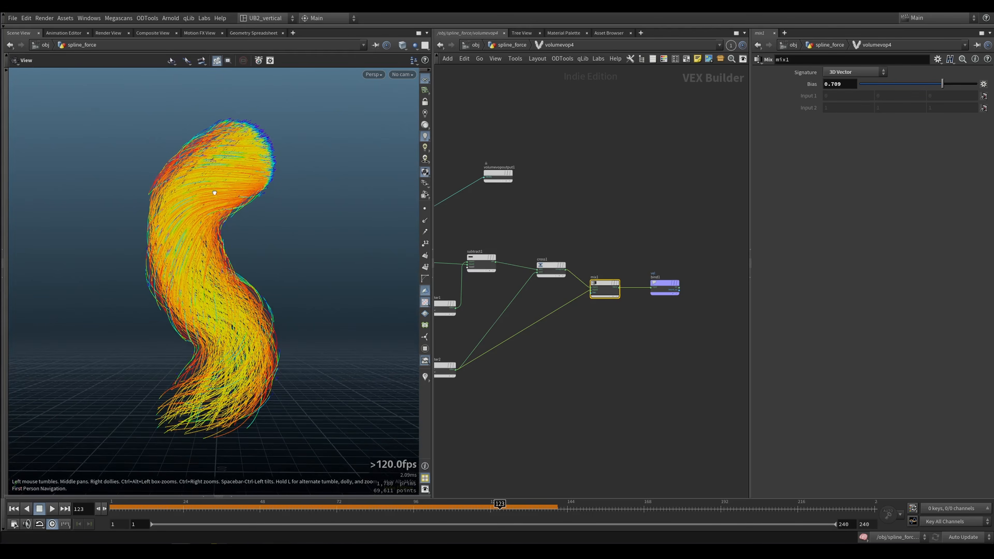
right_click_drag(214, 232, 247, 291)
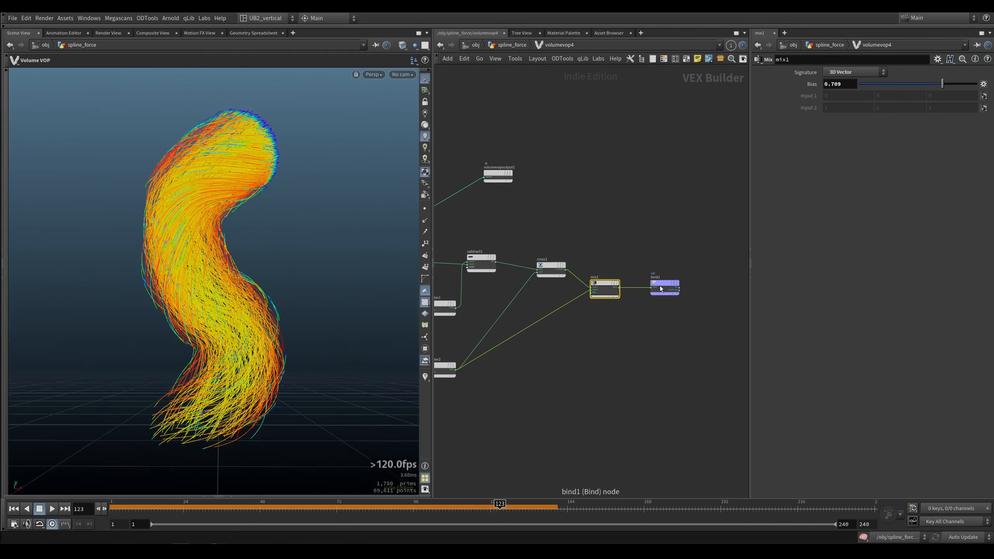
Step: Move bind1 farther from mix1 and duplicate mix1, placing the copy above bind1
left_click_drag(660, 286, 696, 281)
middle_click_drag(629, 314, 612, 326)
mouse_move(590, 301)
left_mouse_down("alt")
mouse_move(649, 266)
mouse_move(603, 301)
left_mouse_up("alt")
left_click_drag(646, 262, 651, 257)
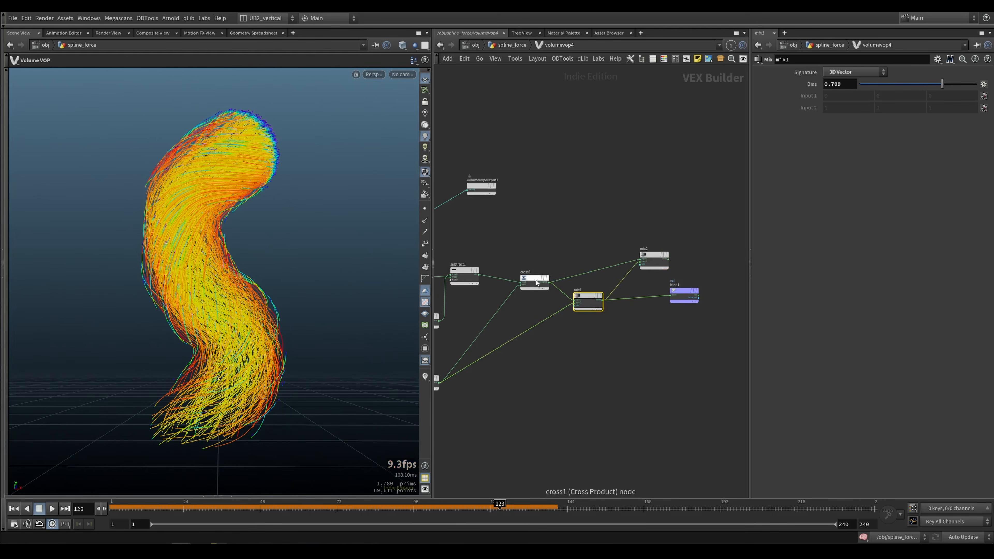
Step: Lower cross1 and mix1, connect subtract1 to mix2's first input, and wire mix2's output into bind1
left_click_drag(535, 281, 532, 330)
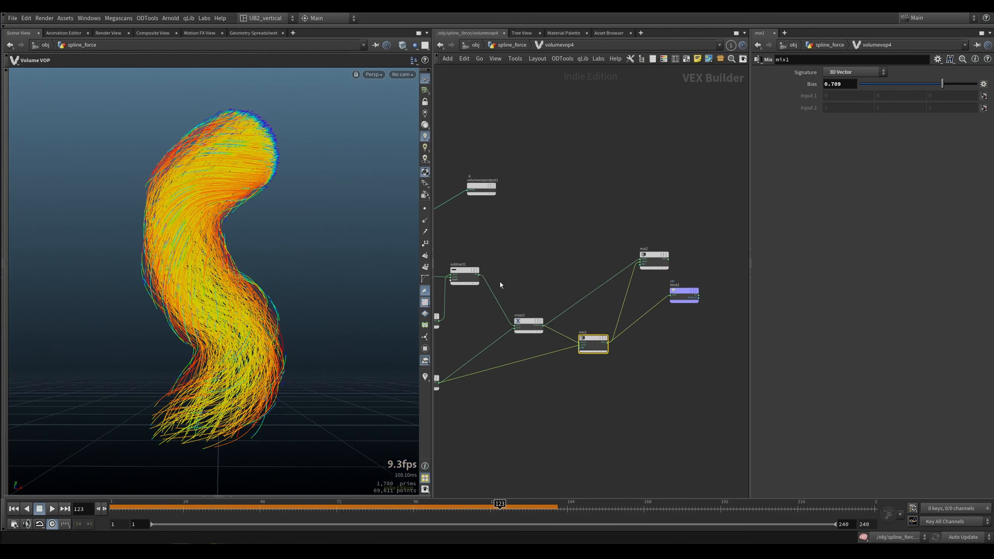
left_click(480, 274)
left_click(639, 259)
middle_click_drag(720, 267, 631, 262)
left_click_drag(600, 287, 625, 291)
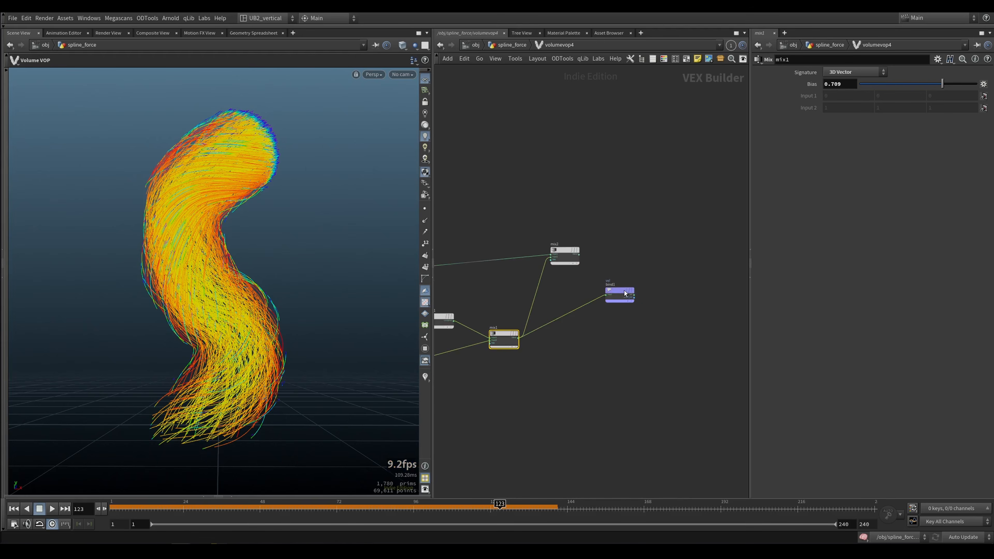
left_click_drag(578, 256, 570, 275)
Step: Adjust the bias of the two Mix nodes to rebalance the attracting, tangent and swirling velocities
mouse_move(943, 84)
left_mouse_down()
mouse_move(845, 86)
mouse_move(962, 93)
mouse_move(945, 93)
mouse_move(954, 89)
left_mouse_up()
middle_click_drag(517, 306, 516, 298)
left_click(505, 325)
left_click_drag(869, 88, 961, 93)
Step: Try a search radius of 3 on pcopen2, raise it to 5, and inspect the resulting trails
middle_click_drag(494, 261, 668, 205)
left_click(461, 321)
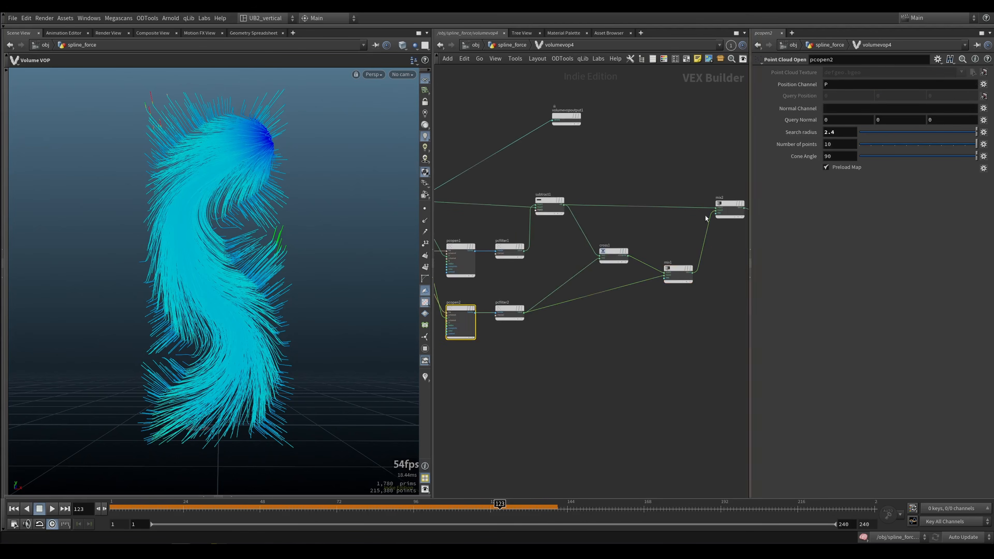
type("3")
key("Return")
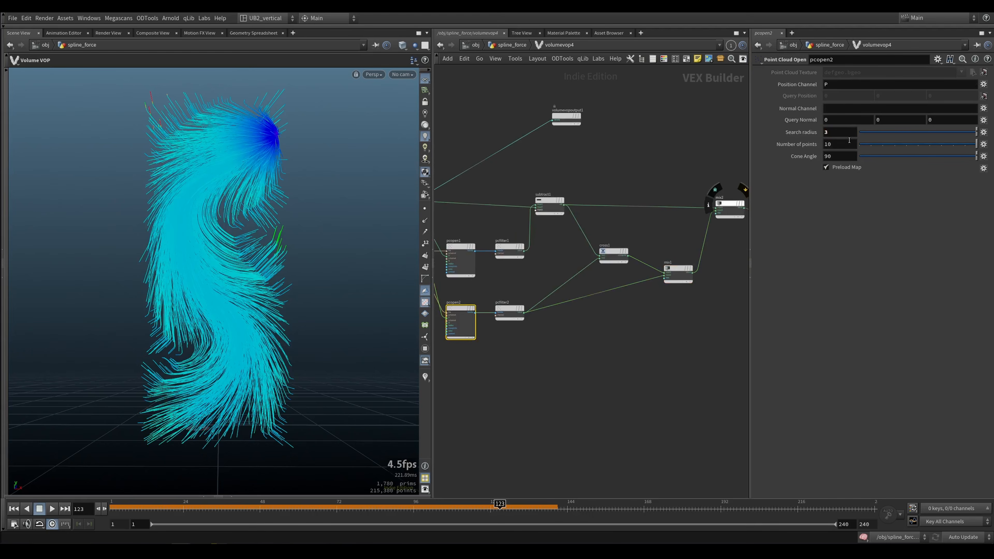
type("5")
key("Return")
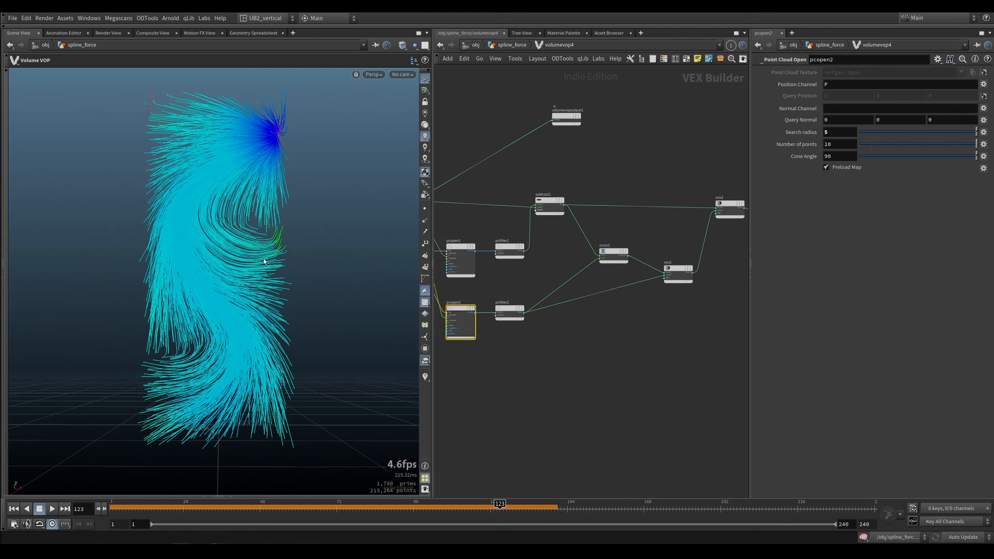
left_click_drag(264, 262, 168, 385)
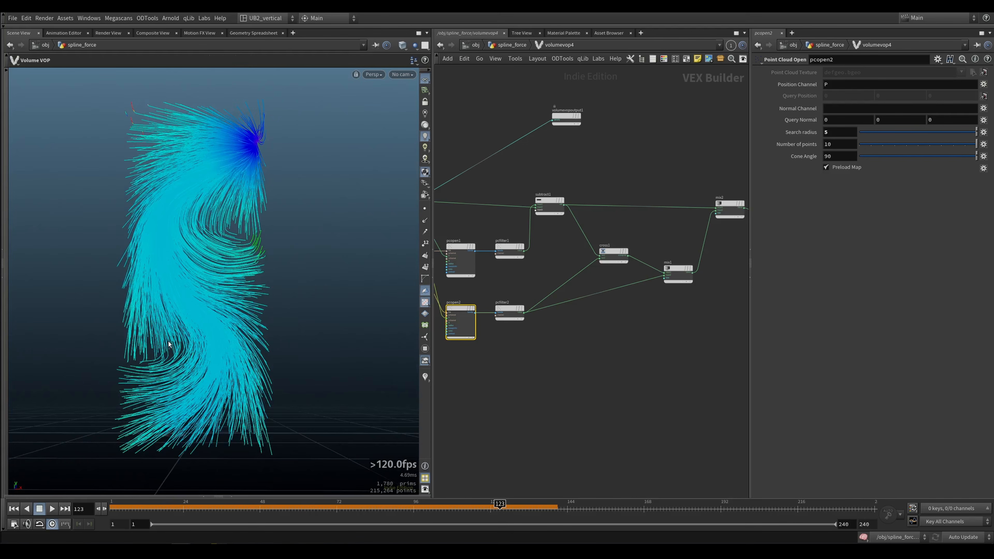
left_click_drag(194, 343, 217, 347, "alt")
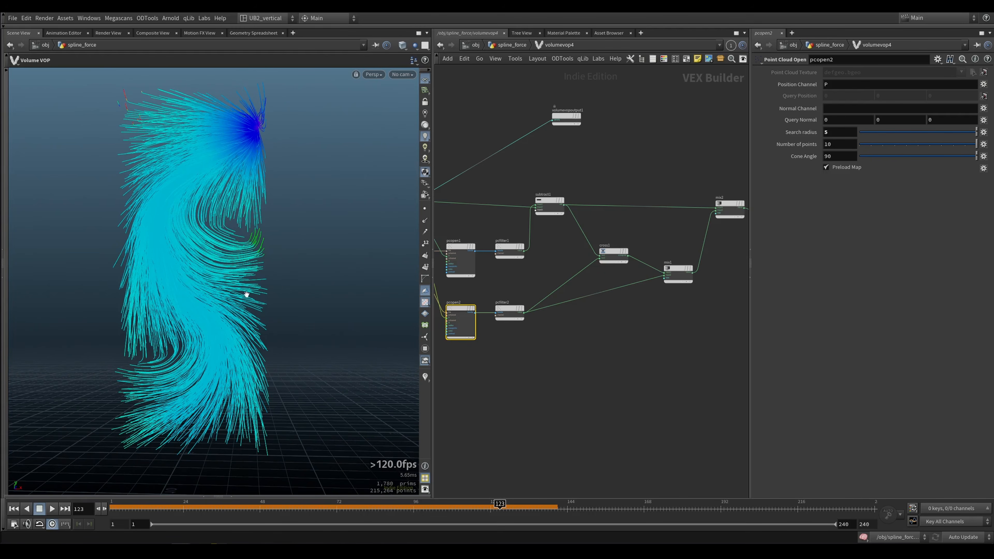
left_click_drag(245, 293, 239, 289, "alt")
Step: Return to the spline_force network and display transform1
key("u")
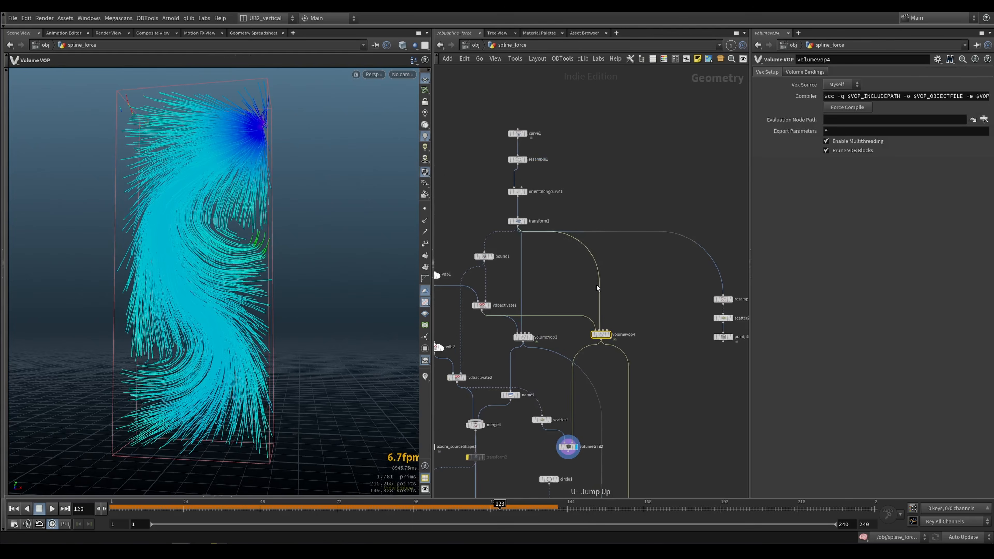
key("r")
left_click(518, 221)
left_click(584, 194)
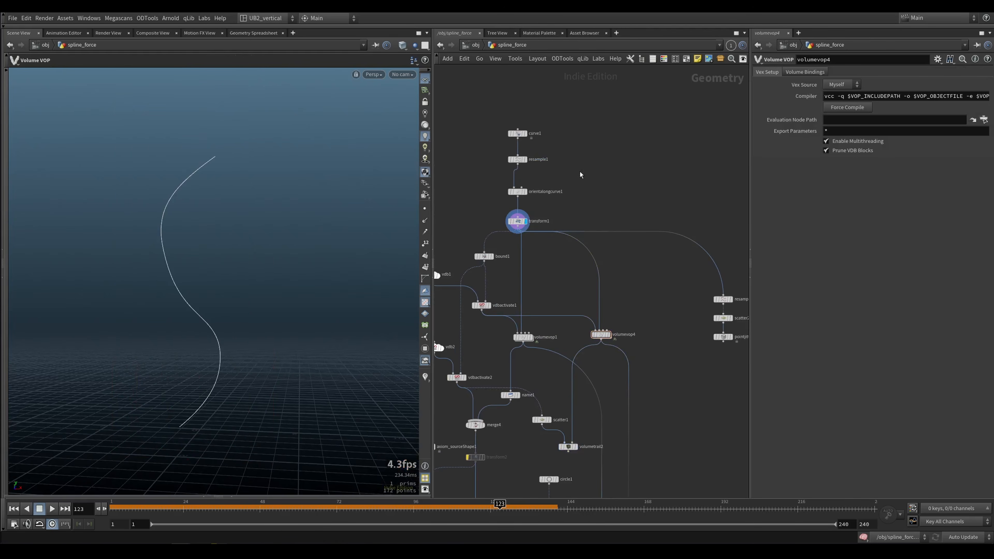
middle_click_drag(579, 171, 571, 196)
scroll(568, 193, "down", 1)
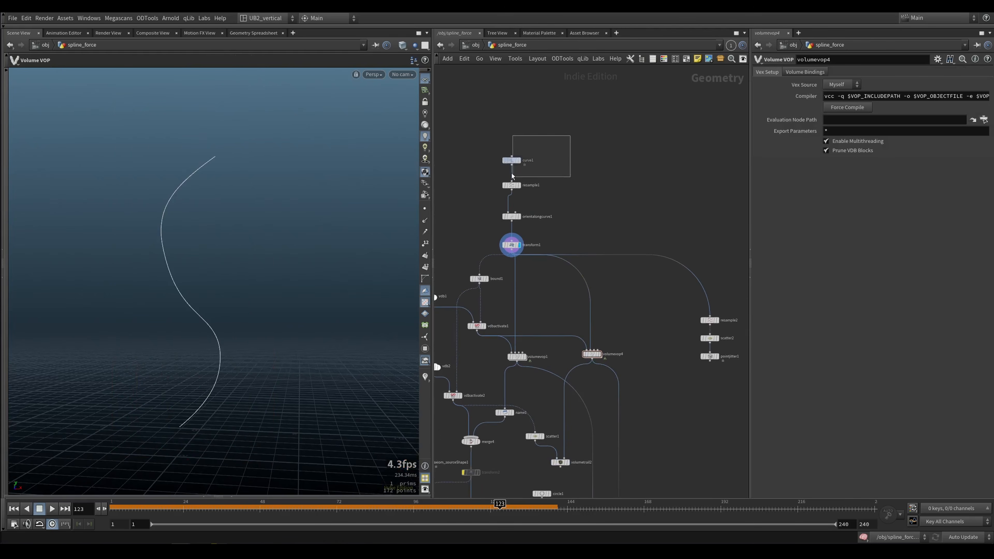
left_click_drag(512, 174, 512, 153)
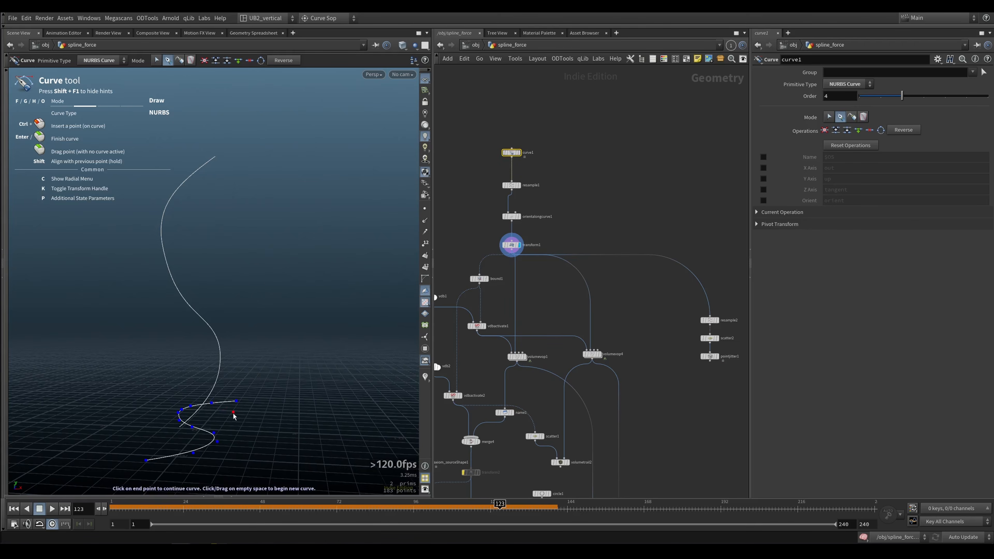
left_click_drag(234, 415, 246, 449, "alt")
left_click(180, 446)
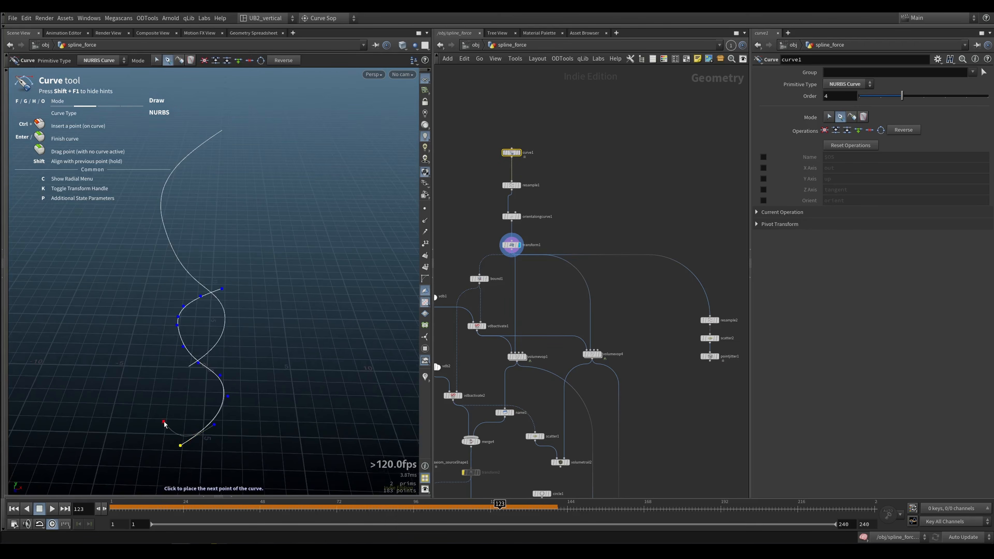
key("ctrl+z")
key("Escape")
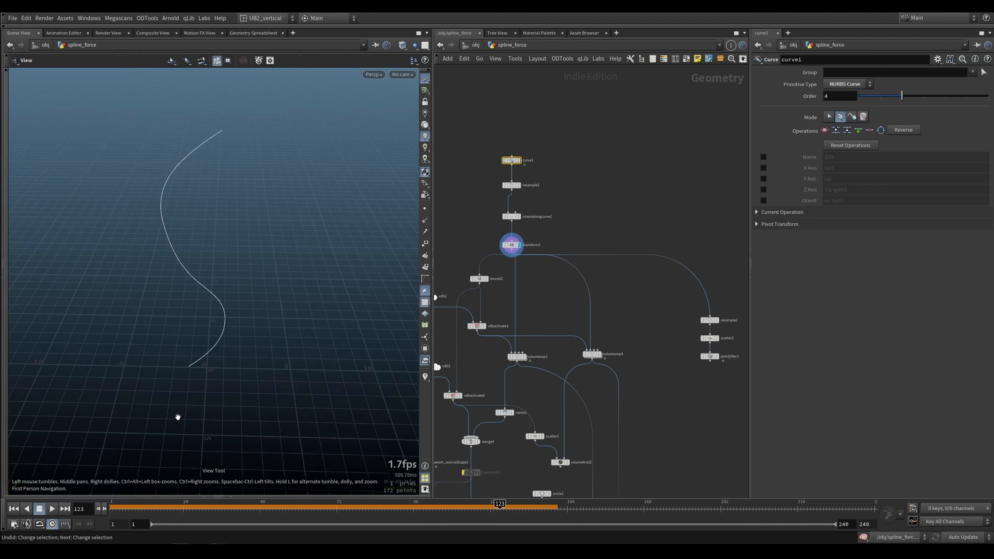
key("Return")
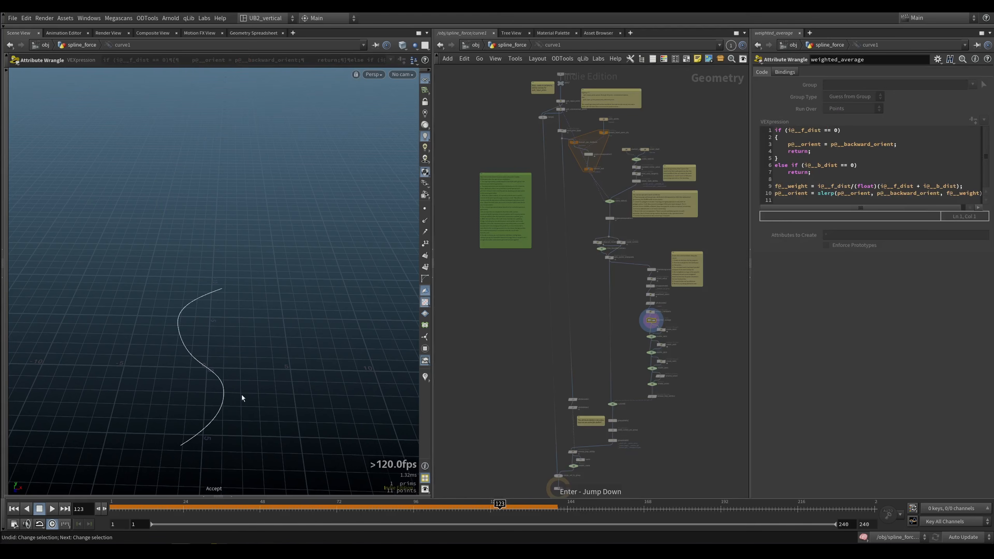
key("u")
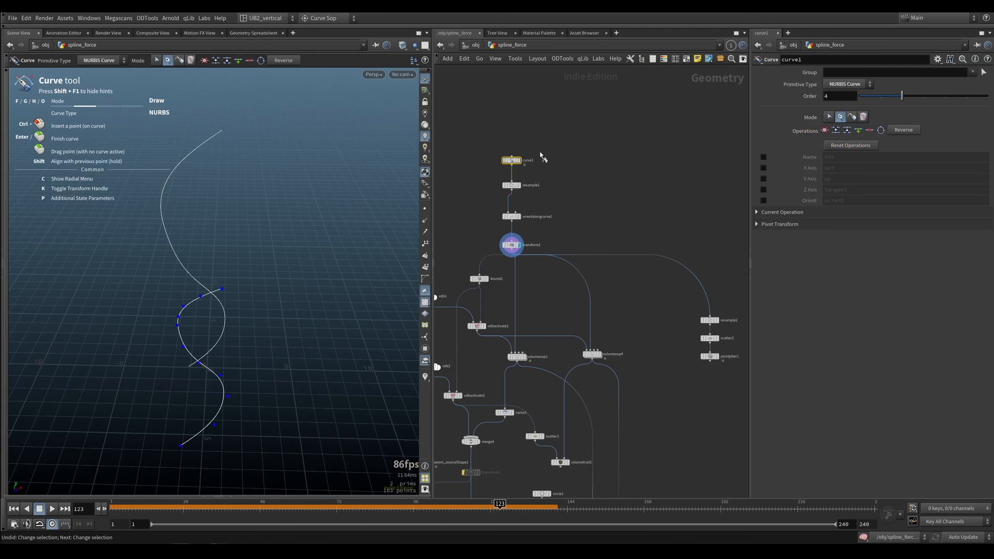
Step: Display curve1 and draw a second NURBS curve with seven points crossing the existing one
key("r")
left_click(166, 446)
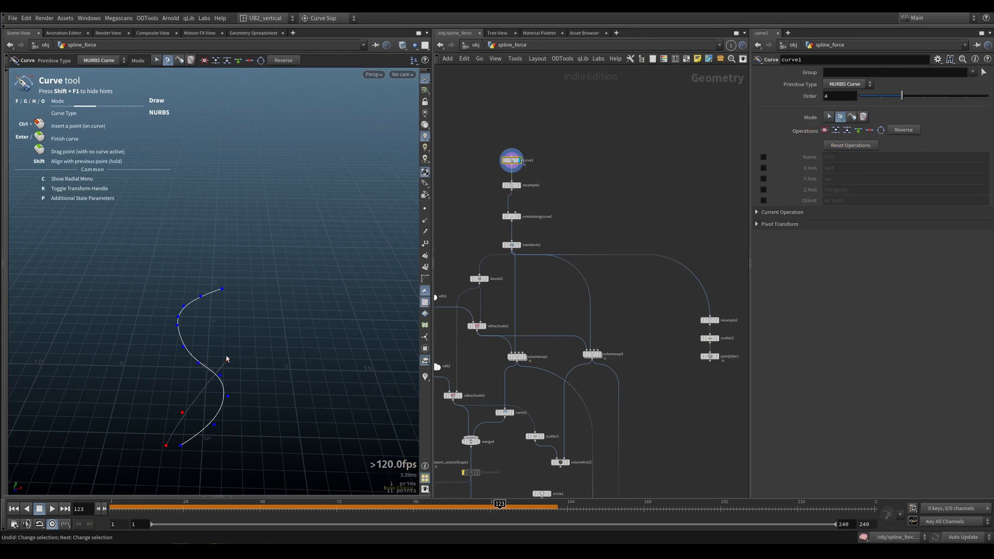
left_click(227, 359)
left_click(228, 343)
left_click(218, 330)
left_click(197, 303)
left_click(174, 239)
left_click(188, 198)
key("Return")
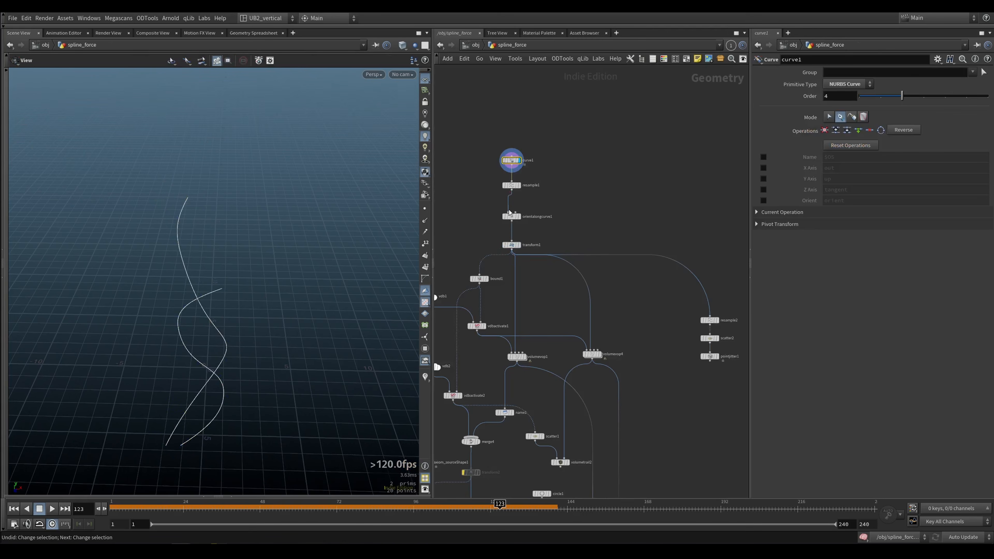
Step: Examine the volumetrail2 velocity trails around the two curves, comparing them with the curves shown by transform1
middle_click_drag(525, 344, 520, 247)
left_click(563, 368)
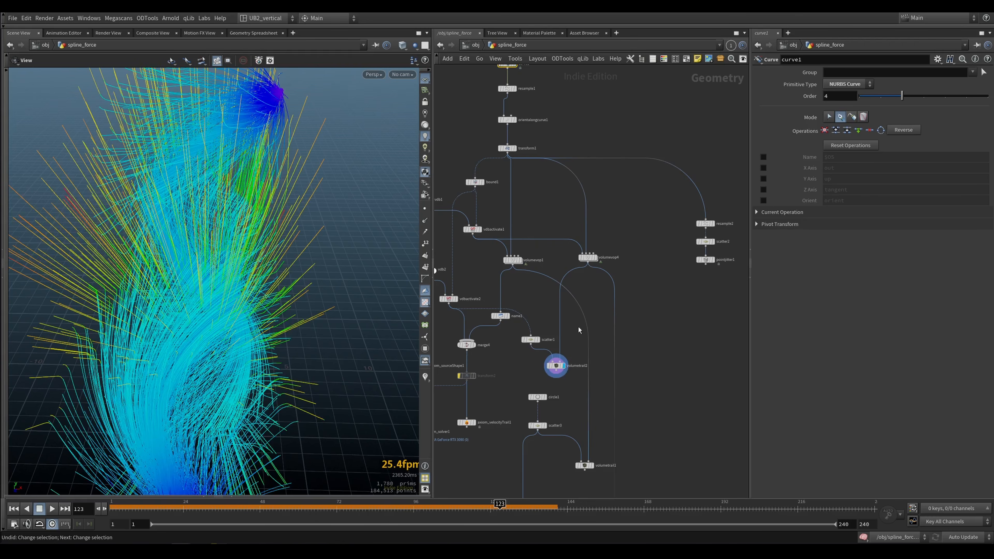
scroll(405, 282, "down", 5)
left_click_drag(188, 355, 313, 246)
middle_click_drag(514, 151, 516, 177)
left_click(517, 178)
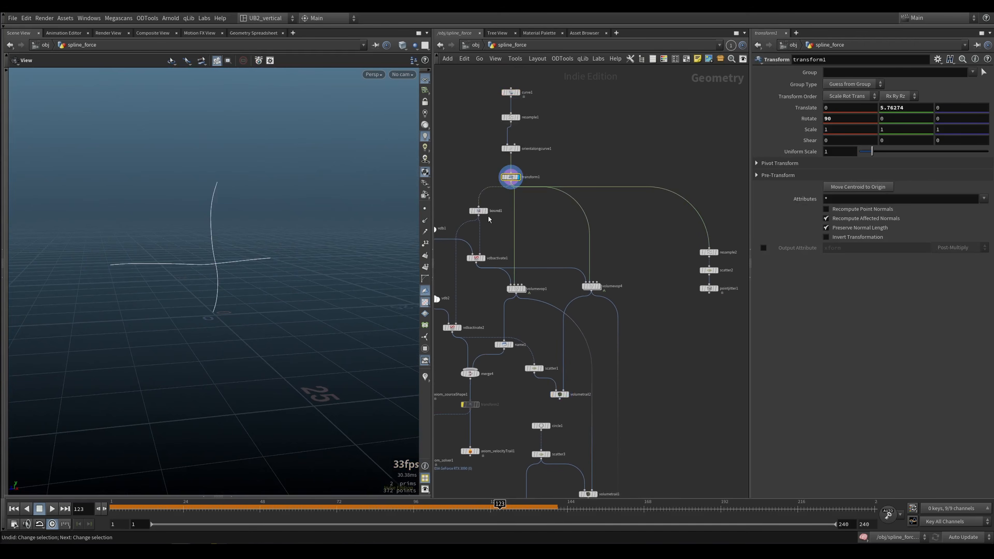
left_click_drag(270, 279, 286, 258)
left_click(567, 394)
middle_click_drag(554, 90, 543, 170)
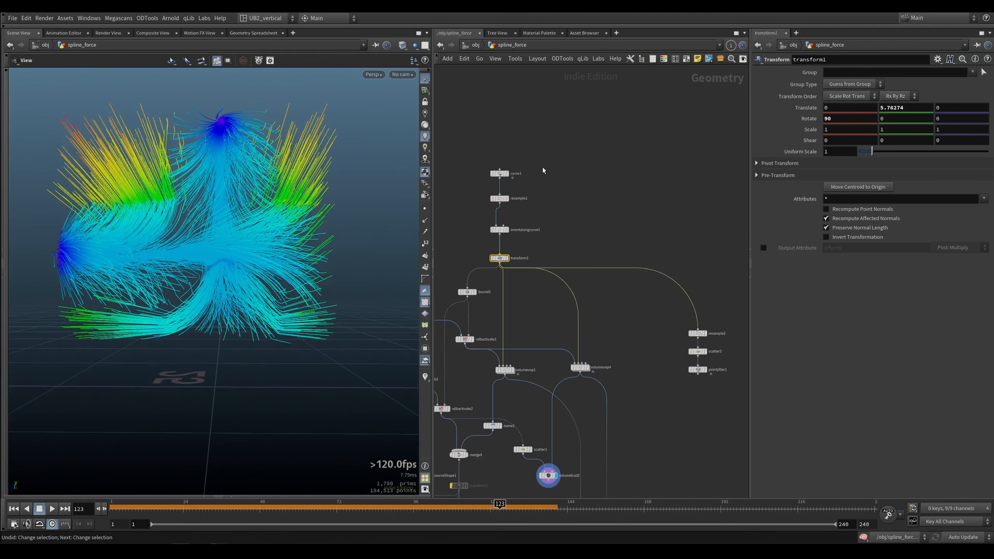
left_click_drag(311, 228, 119, 184)
Step: Display curve1 and undo the second curve's points until only the original curve remains
left_click_drag(489, 150, 553, 177)
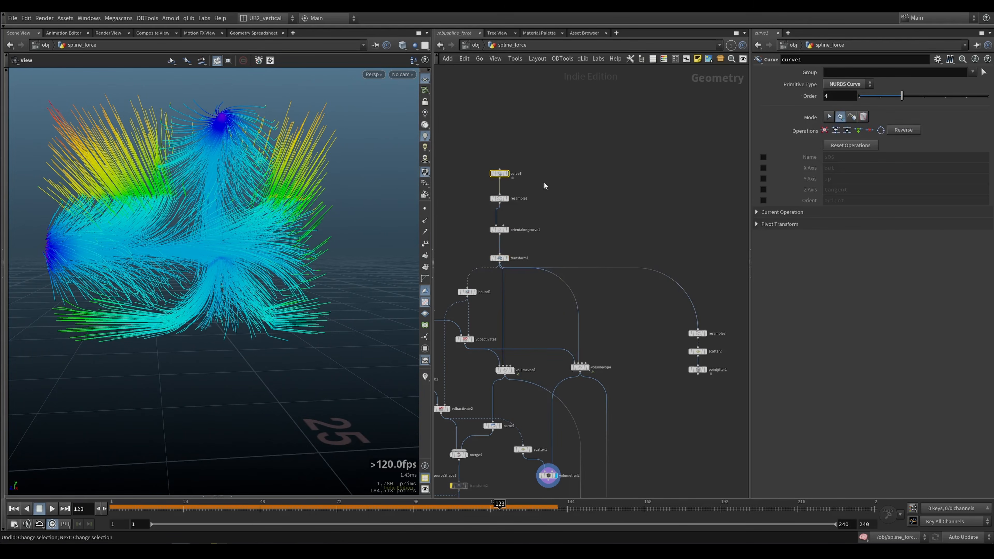
left_click_drag(570, 152, 509, 175)
key("r")
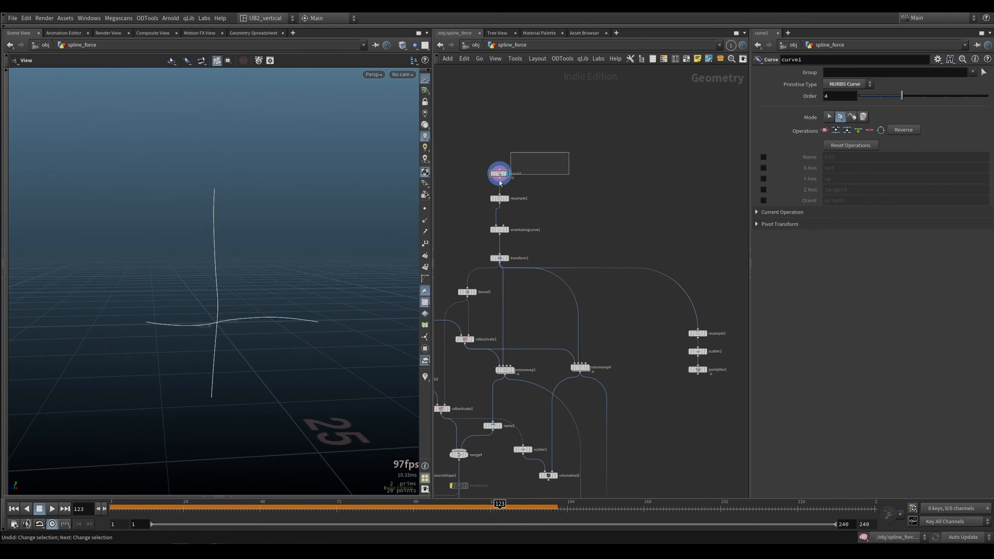
left_click_drag(224, 316, 269, 330)
key("ctrl+z")
key("ctrl+z")
key("ctrl+z")
key("ctrl+z")
key("ctrl+z")
key("ctrl+z")
key("ctrl+z")
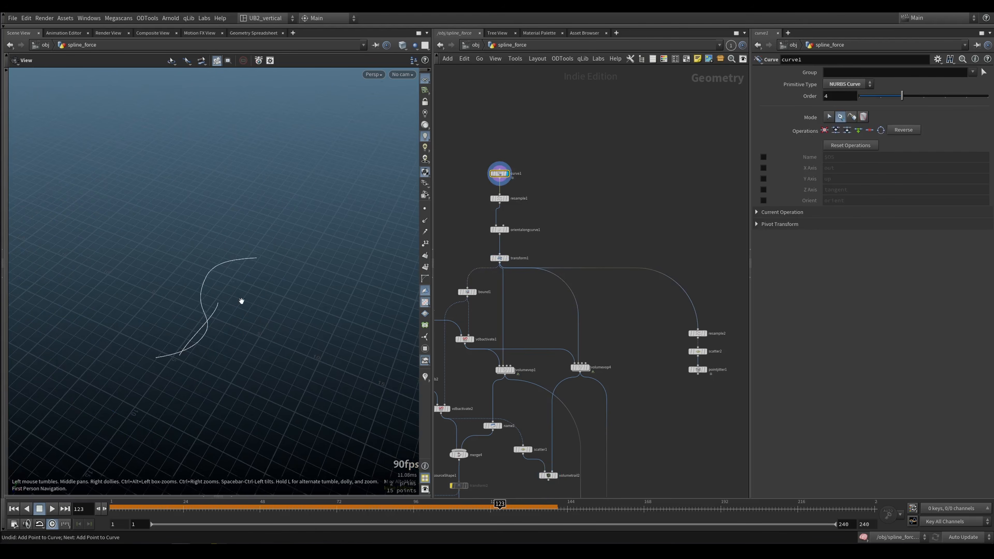
left_click_drag(248, 310, 235, 370)
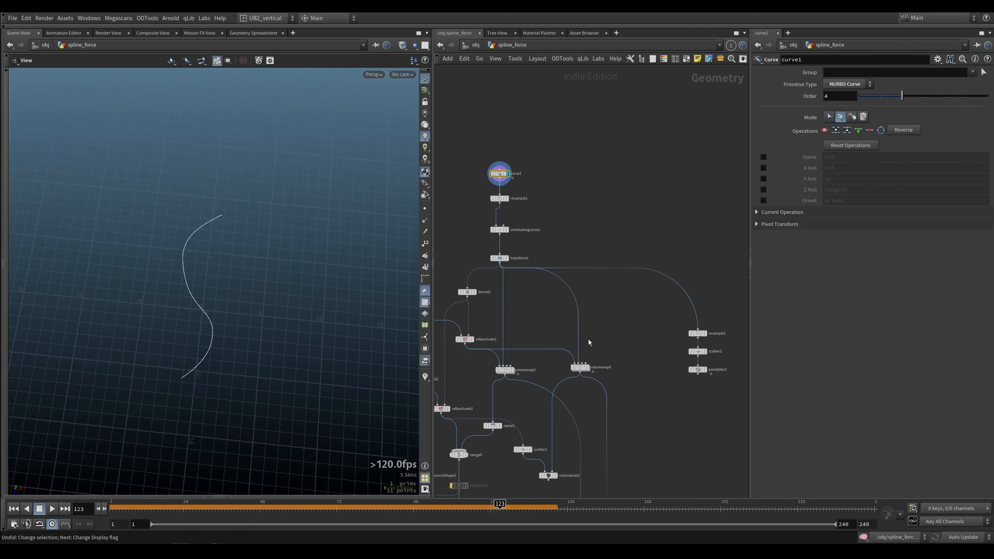
Step: Display volumetrail2 again and inspect the velocity trails around the original curve
middle_click_drag(561, 430, 549, 340)
left_click(542, 385)
left_click_drag(338, 340, 169, 239)
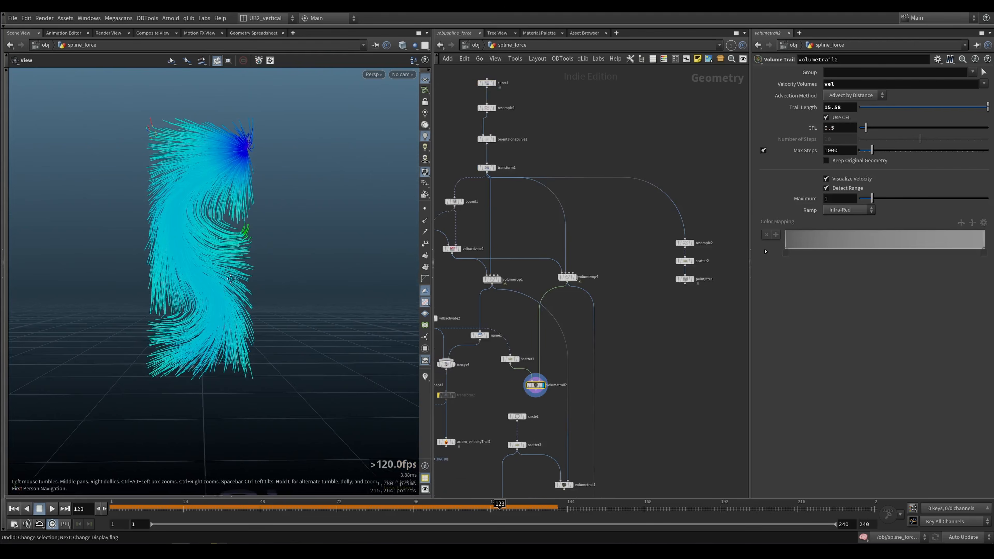
left_click_drag(230, 280, 219, 282)
middle_click_drag(557, 140, 552, 176)
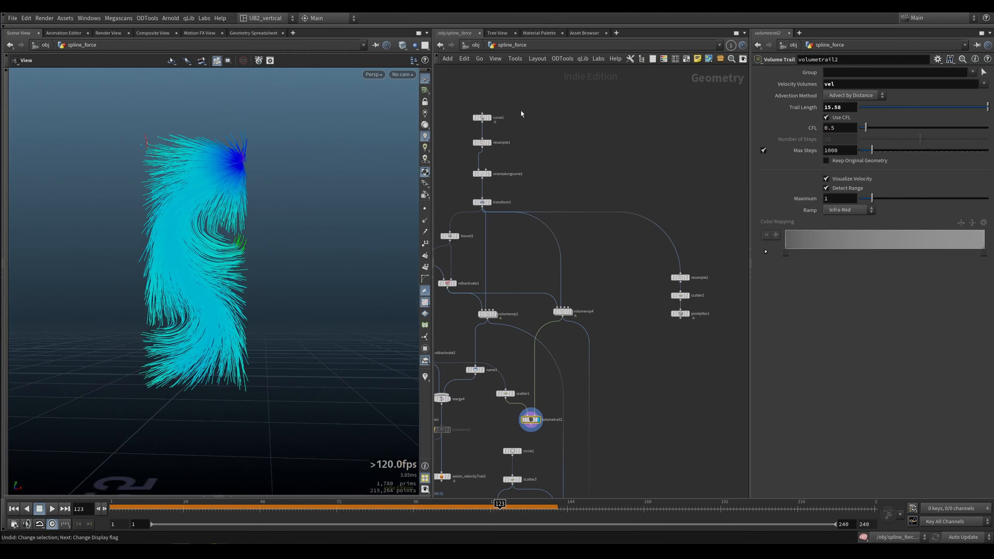
Step: View volumevop4's volume output, switch the display back to volumetrail2, and select volumevop4
left_click(482, 117)
middle_click_drag(512, 294, 515, 275)
key("r")
left_click(570, 294)
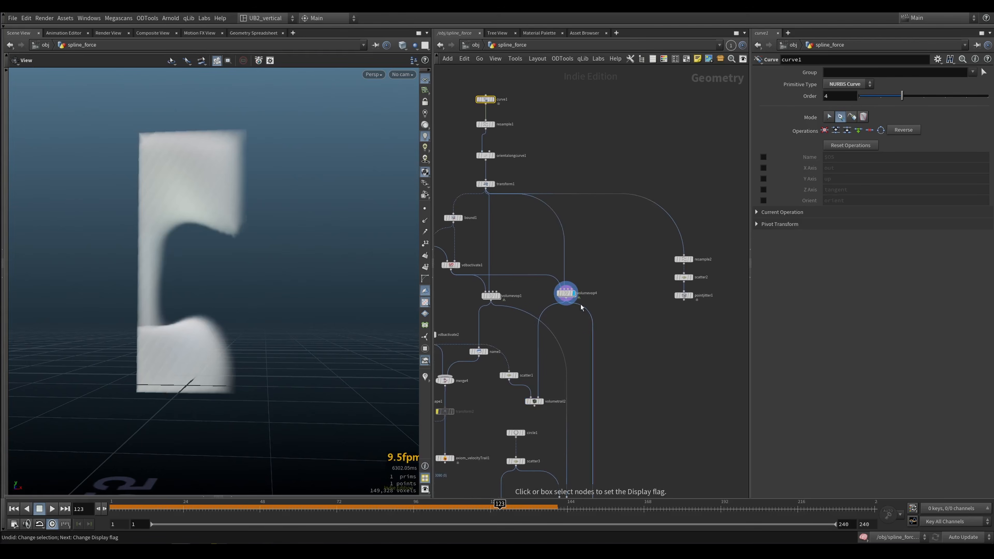
key("r")
left_click(534, 402)
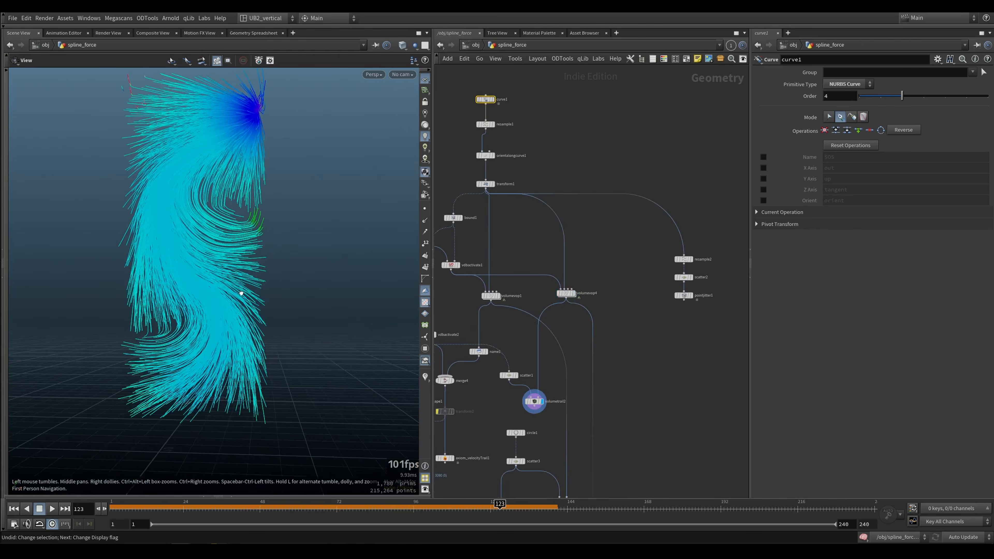
left_click(566, 293)
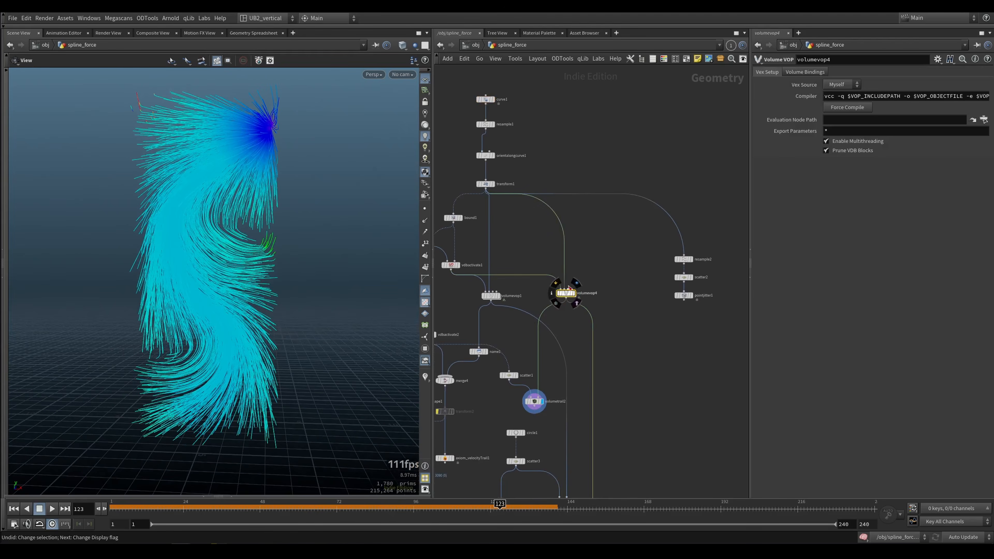
Step: Check the curve U attribute name on the resample1 node
middle_click_drag(528, 194, 537, 200)
left_click(494, 162)
left_click_drag(565, 121, 498, 138)
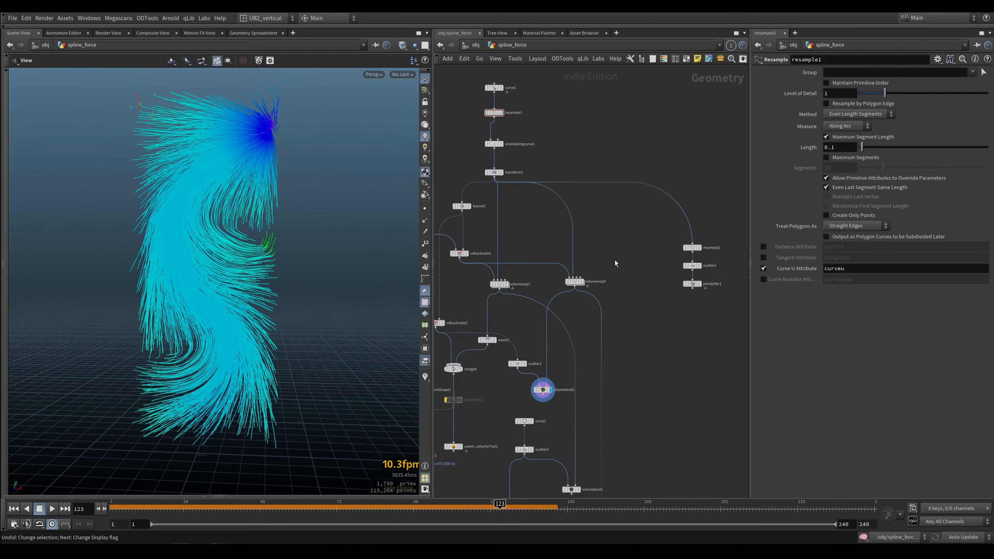
Step: Inside volumevop4, duplicate the point cloud open and filter pair, setting the new filter to Float Channel and channel curveu
key("i")
left_click_drag(550, 266, 492, 354)
left_click_drag(586, 330, 535, 369)
left_click_drag(835, 98, 770, 106)
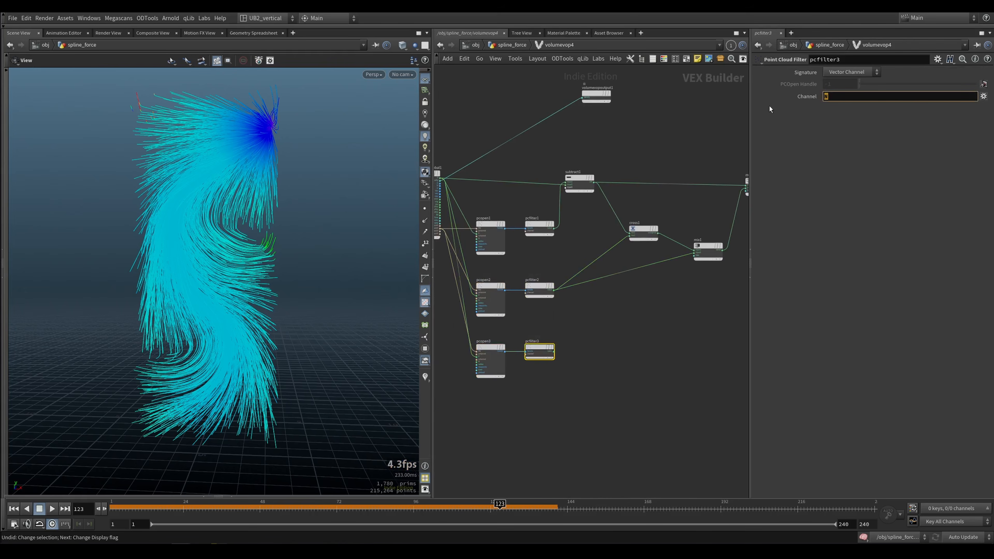
type("curveu")
key("Return")
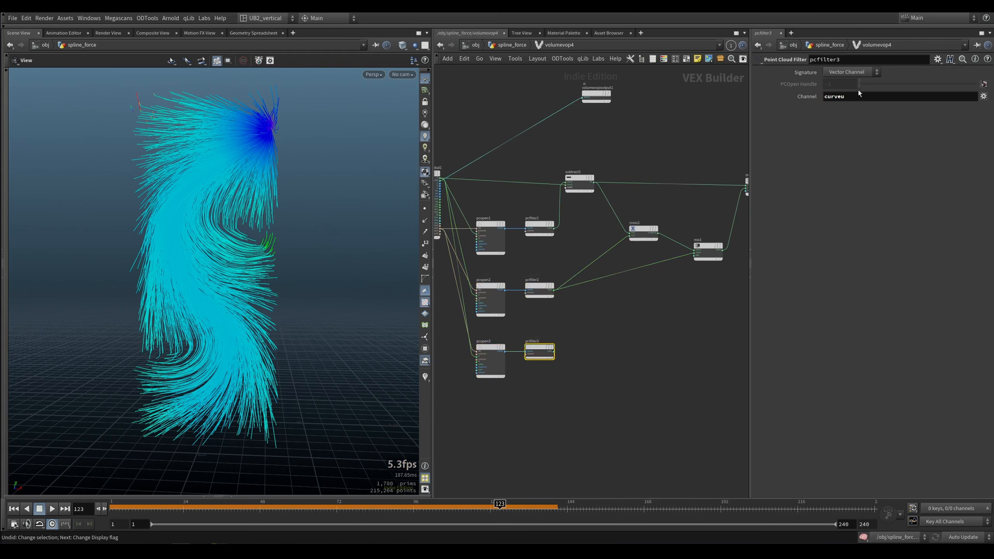
left_click(850, 72)
left_click(853, 101)
middle_click_drag(613, 351, 596, 353)
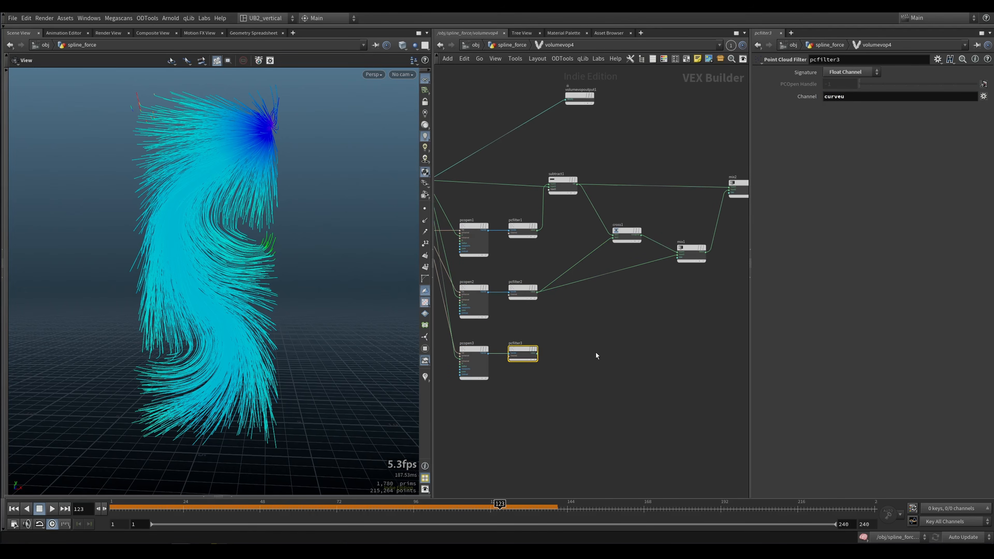
Step: Add a Ramp Parameter node beside pcfilter3 and wire the filter's output into its input
key("Tab")
type("ram")
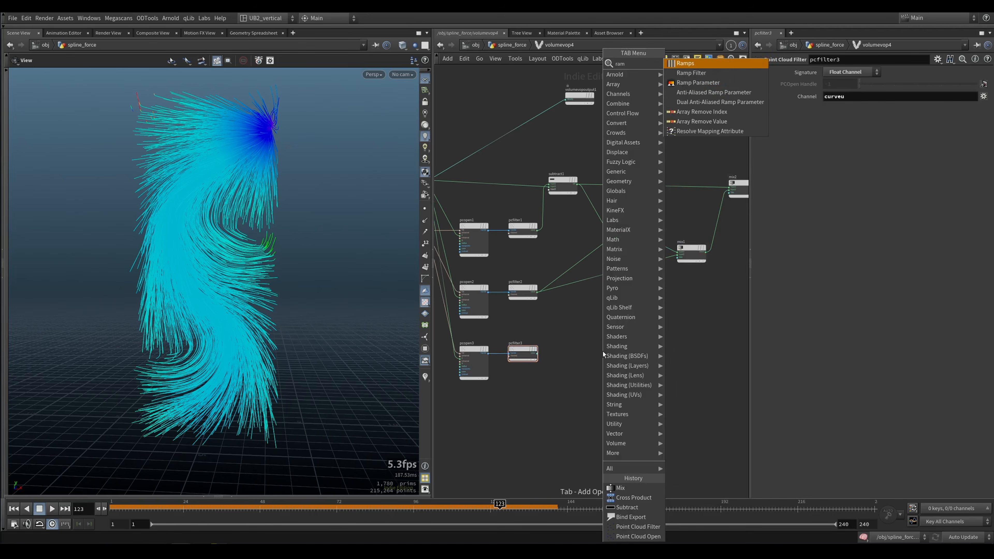
key("Return")
scroll(540, 362, "up", 1)
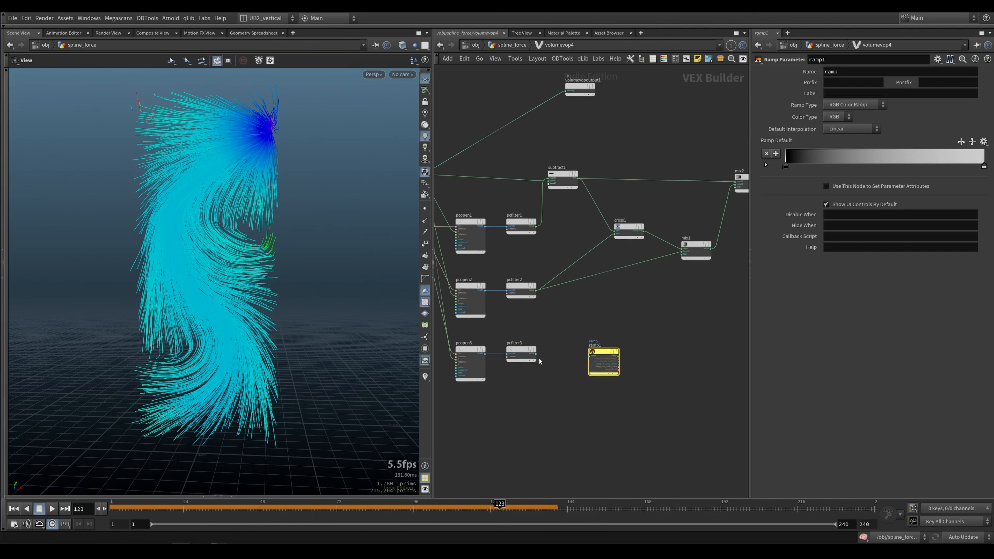
left_click_drag(544, 357, 609, 362)
left_click(589, 357)
Step: Move bind1 near mix1 and feed it from mix1, then from subtract1, to compare the velocity trails
middle_click_drag(653, 325, 578, 342)
middle_click_drag(696, 245, 645, 259)
left_click_drag(703, 225, 694, 230)
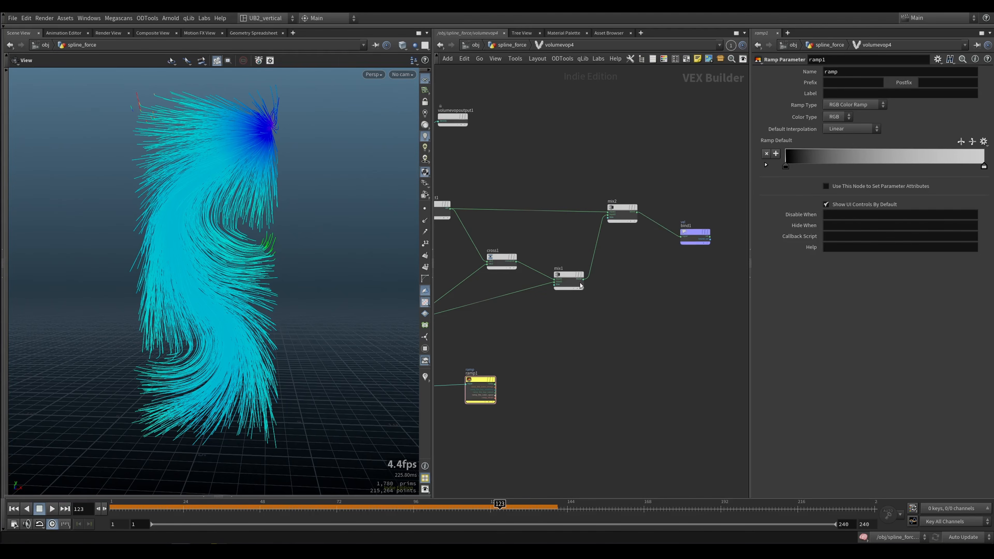
left_click_drag(571, 277, 551, 290)
left_click_drag(693, 234, 643, 324)
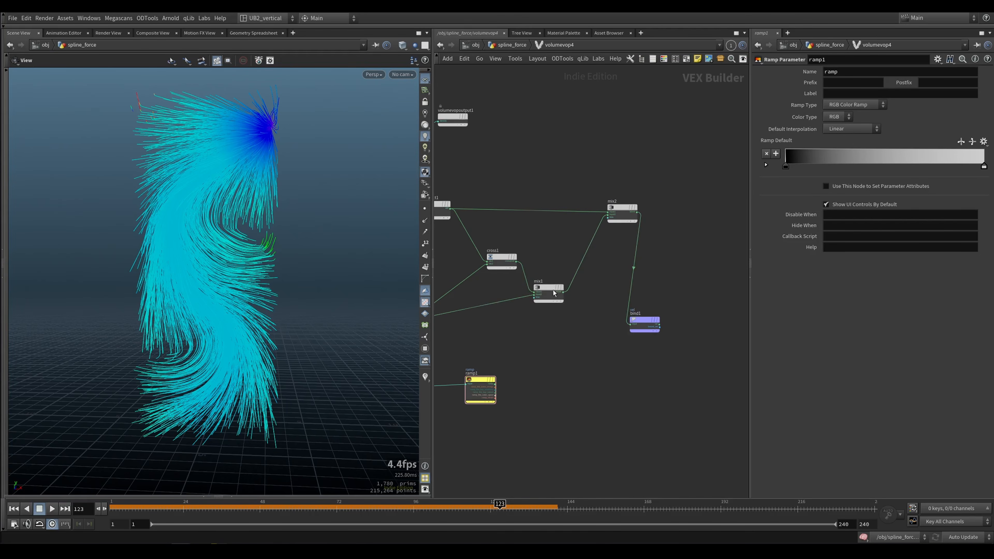
left_click_drag(553, 292, 630, 324)
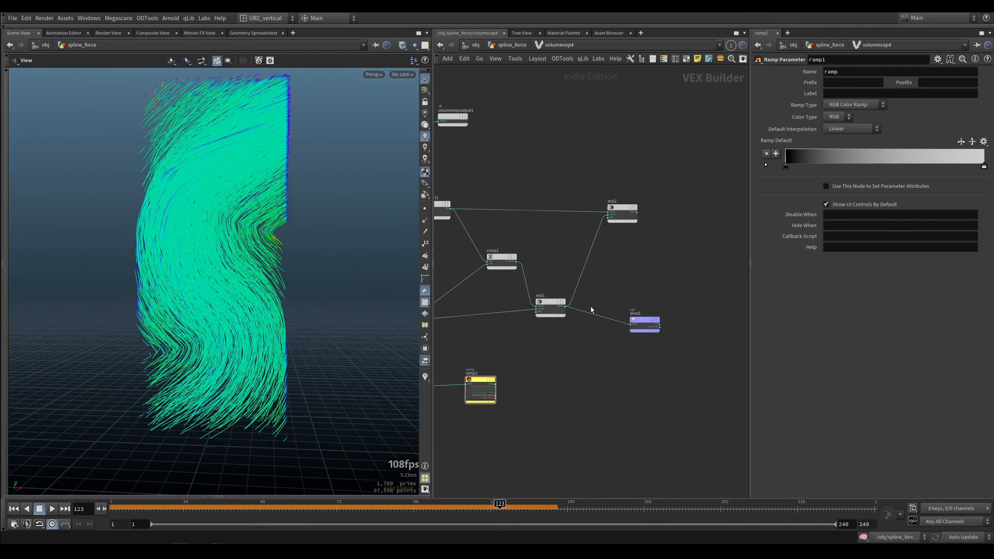
left_click_drag(574, 301, 451, 209)
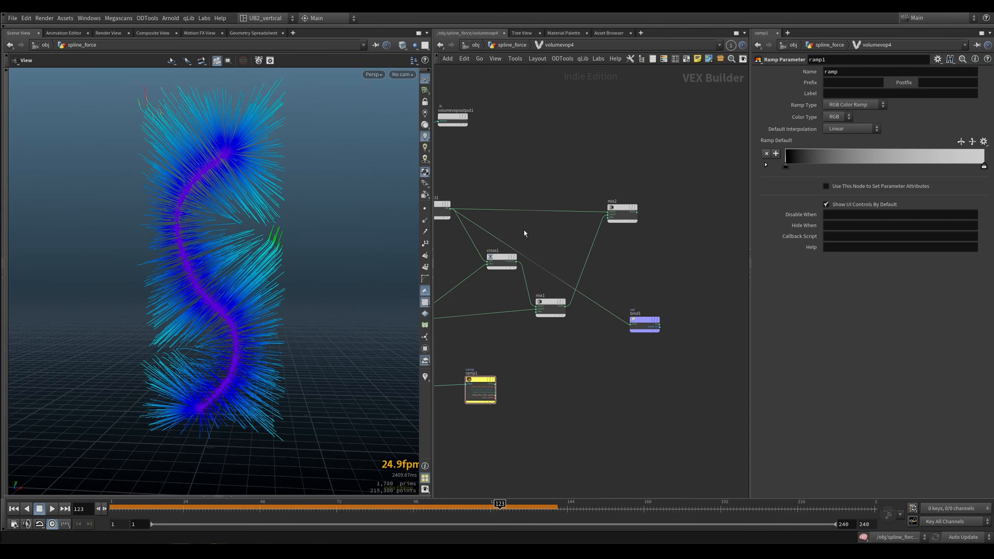
Step: Try a copy of mix2 combining the subtract1 and mix1 outputs, and delete the copy
left_click_drag(659, 310, 671, 318)
middle_click_drag(552, 354, 568, 348)
right_click_drag(568, 348, 565, 340)
left_click_drag(541, 236, 523, 238)
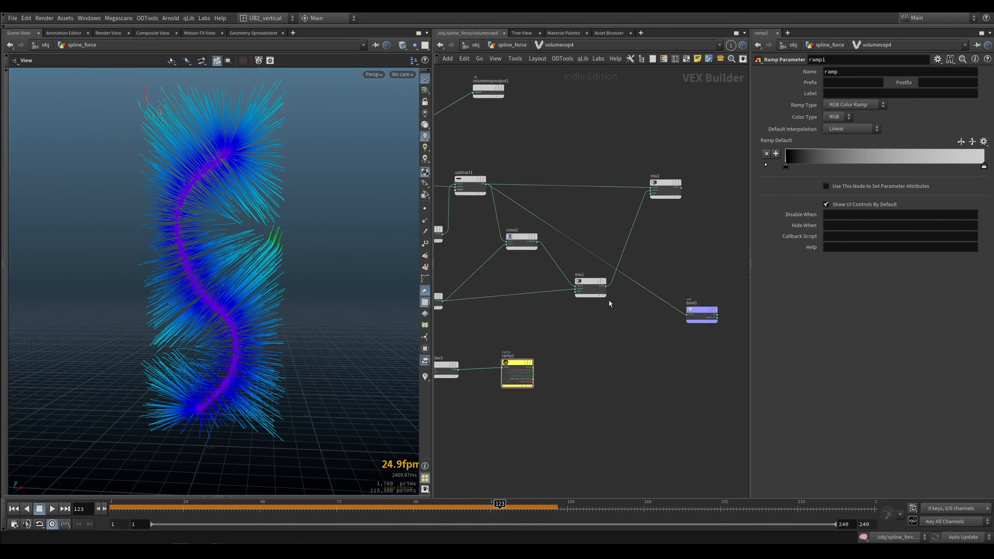
left_click_drag(582, 287, 559, 290)
left_click_drag(661, 187, 608, 230)
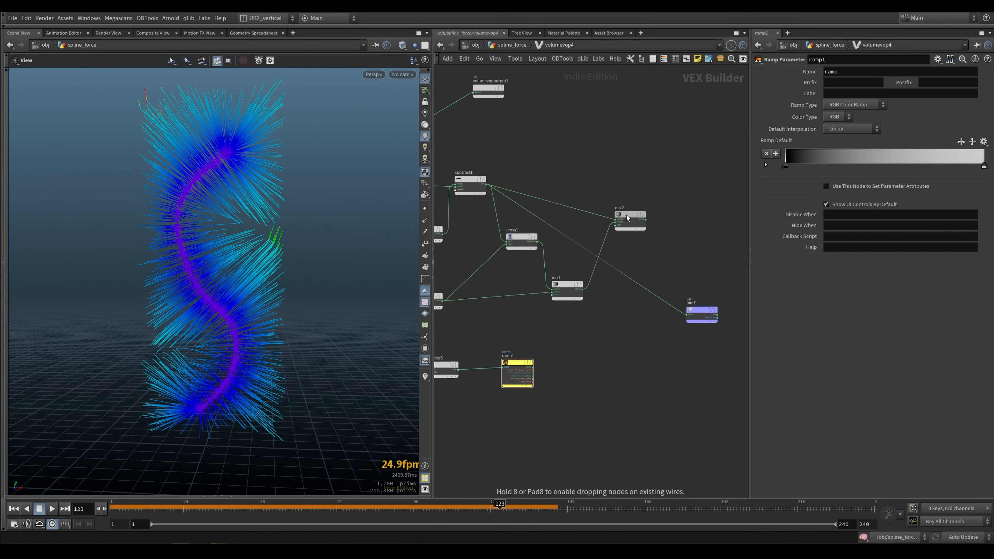
left_click_drag(636, 195, 638, 330)
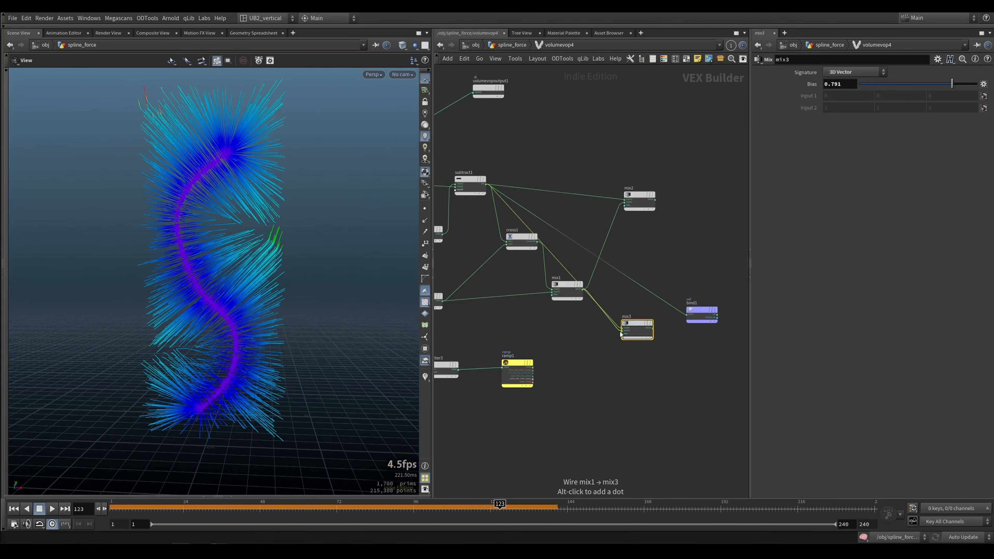
middle_click_drag(588, 326, 592, 335)
middle_click_drag(570, 227, 626, 234)
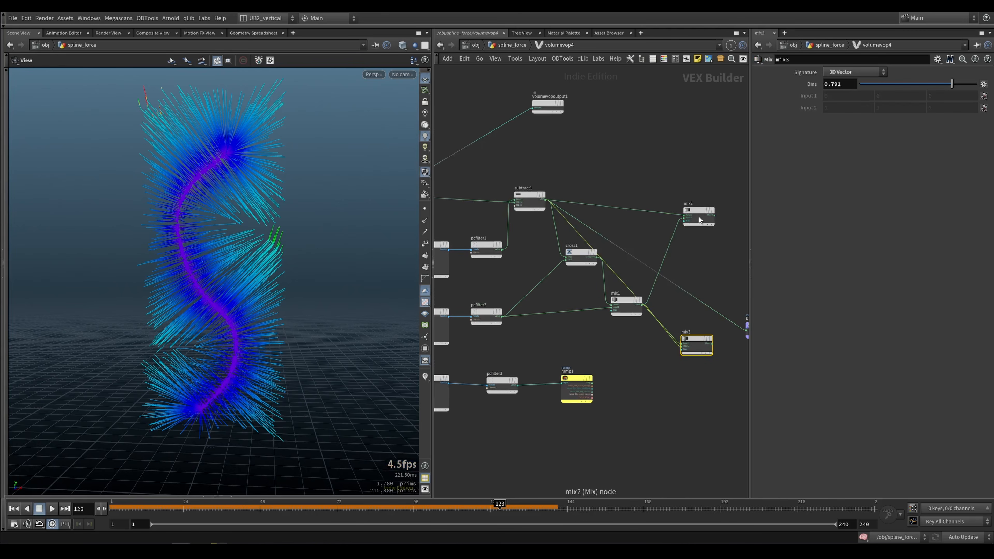
left_click_drag(700, 219, 701, 212)
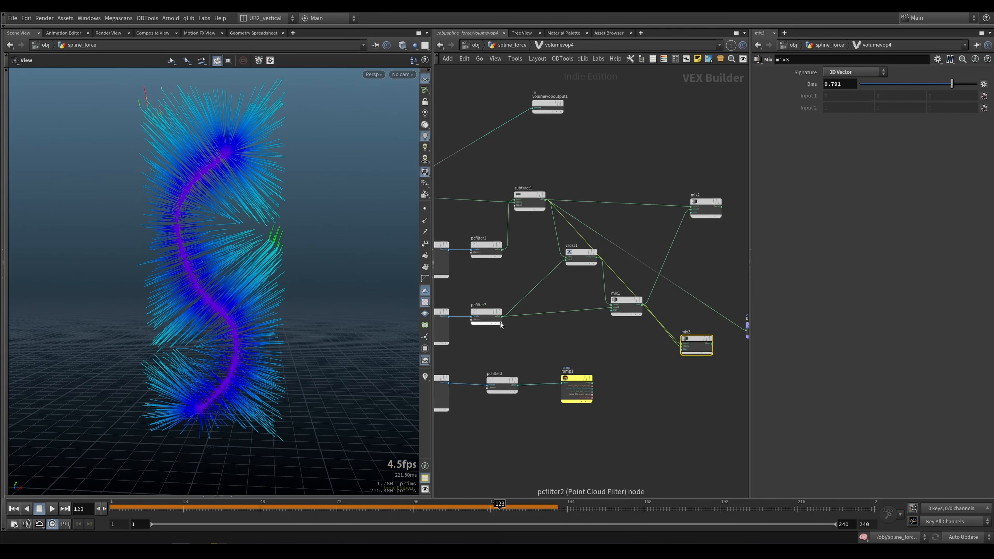
middle_click_drag(682, 350, 611, 343)
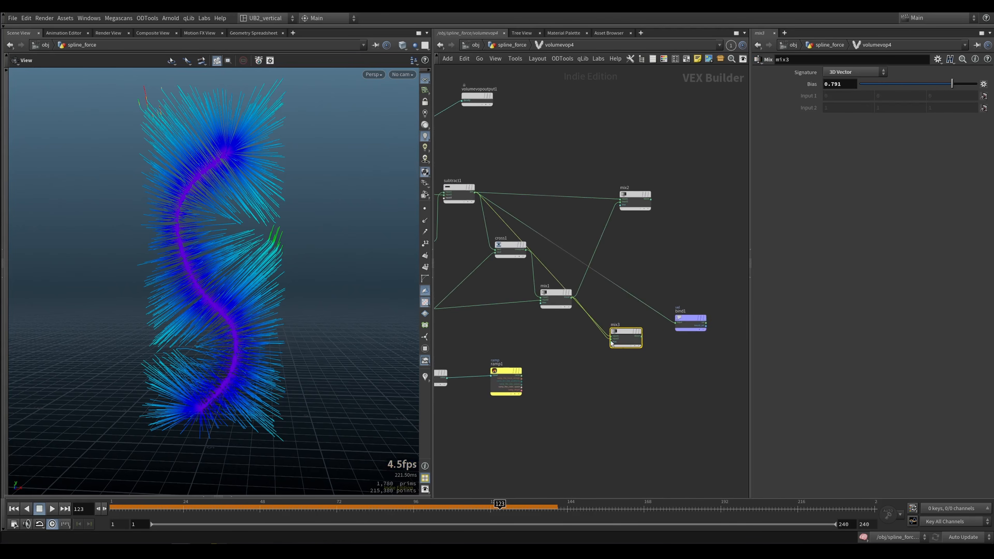
key("Delete")
Step: Reconnect bind1's input to mix1's output
left_click(686, 320)
left_click_drag(674, 323, 475, 195)
left_click_drag(601, 275, 577, 303)
key("ctrl+z")
left_click_drag(561, 301, 573, 300)
Step: Wire ramp1's output into the bias input of mix1
scroll(532, 324, "up", 3)
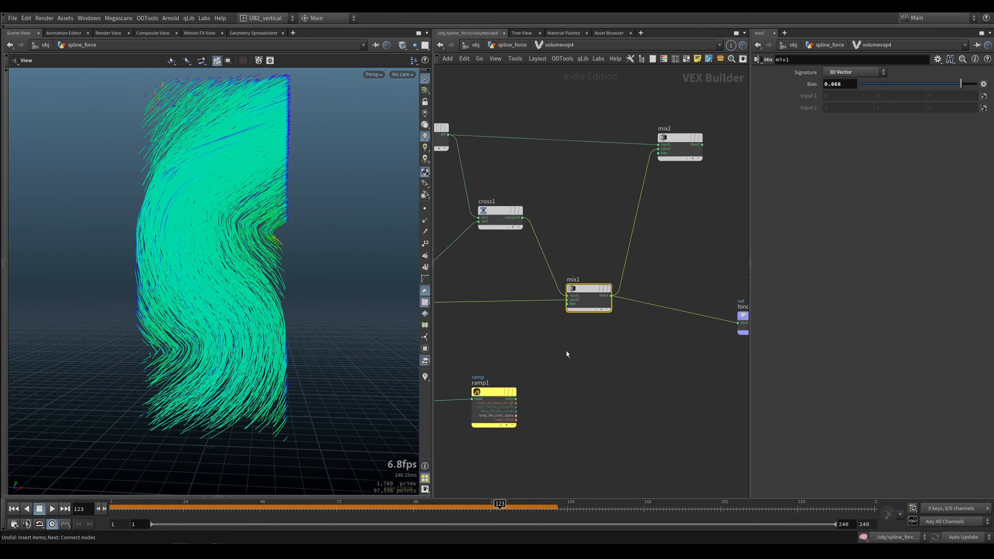
middle_click_drag(567, 351, 587, 331)
left_click_drag(536, 378, 591, 302)
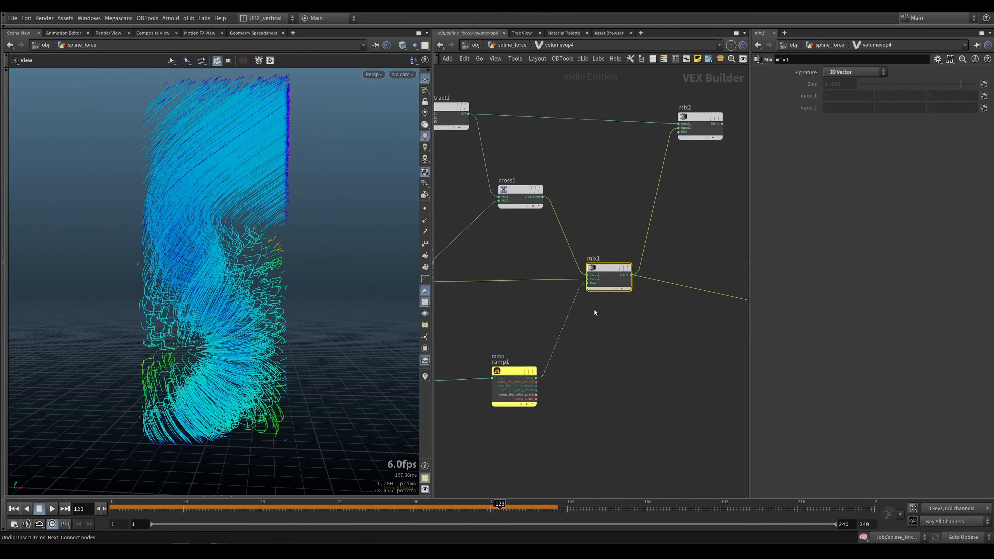
Step: Return to the geometry network and reverse volumevop4's ramp so it runs from white to black
scroll(589, 314, "down", 3)
key("u")
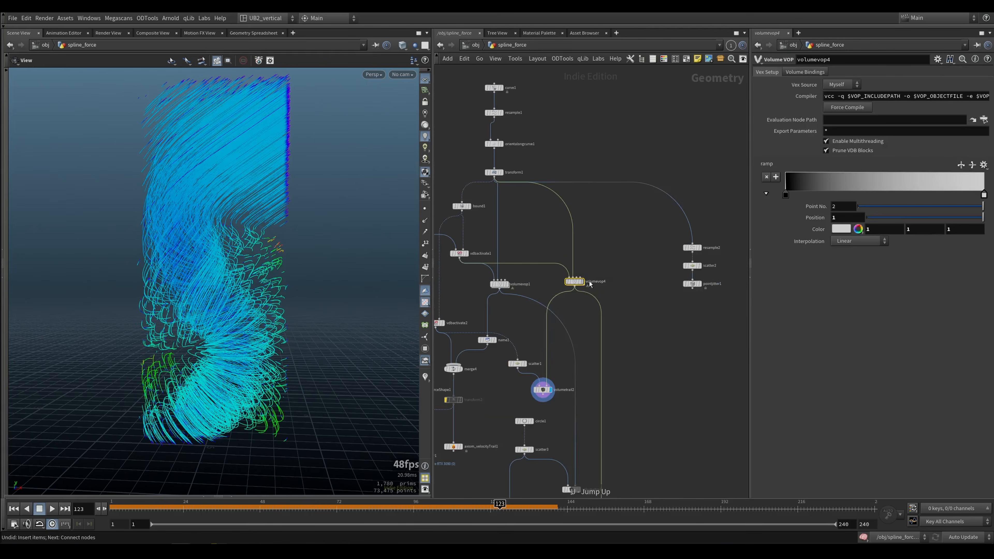
mouse_move(984, 195)
left_mouse_down()
mouse_move(830, 194)
mouse_move(975, 195)
left_mouse_up()
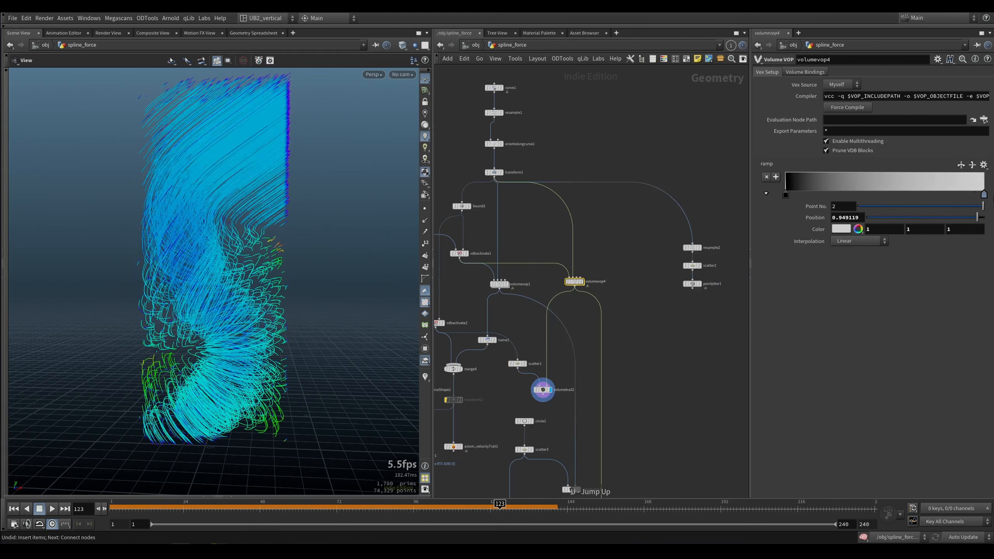
left_click(961, 165)
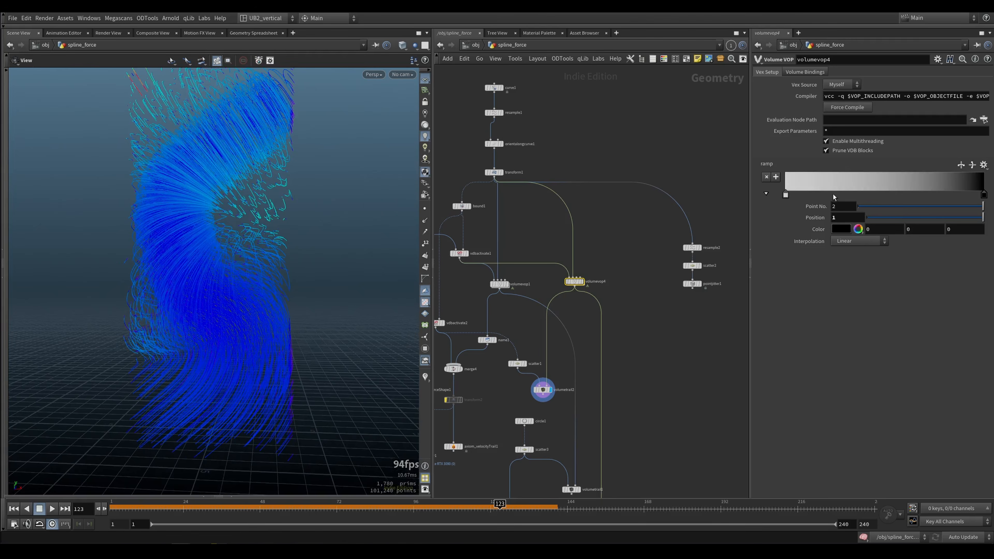
Step: Inside volumevop4, compare the trails by feeding bind1 from cross1, pcfilter2 and mix1 in turn
double_click(574, 282)
left_click_drag(635, 283, 541, 215)
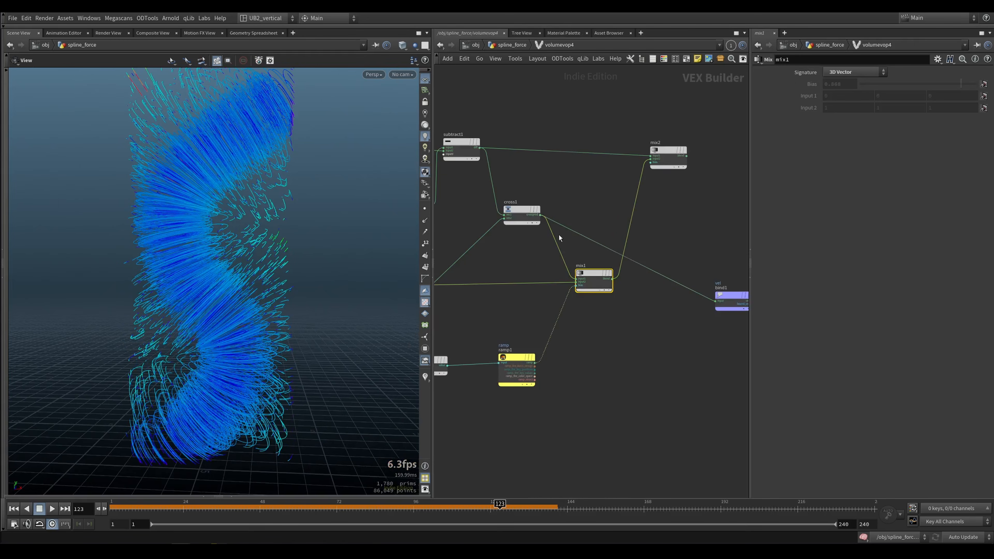
left_click_drag(650, 277, 526, 291)
left_click(487, 283)
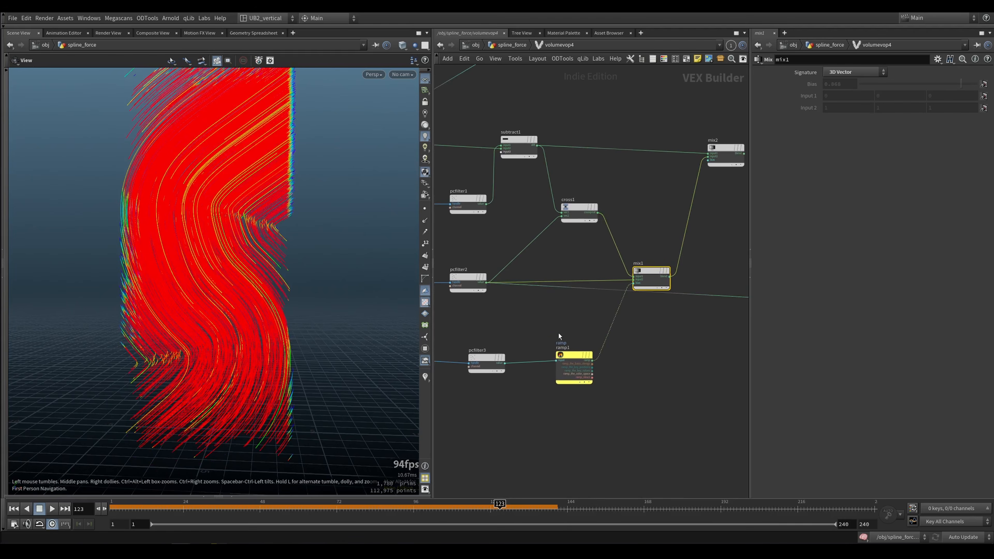
left_click_drag(631, 284, 620, 270)
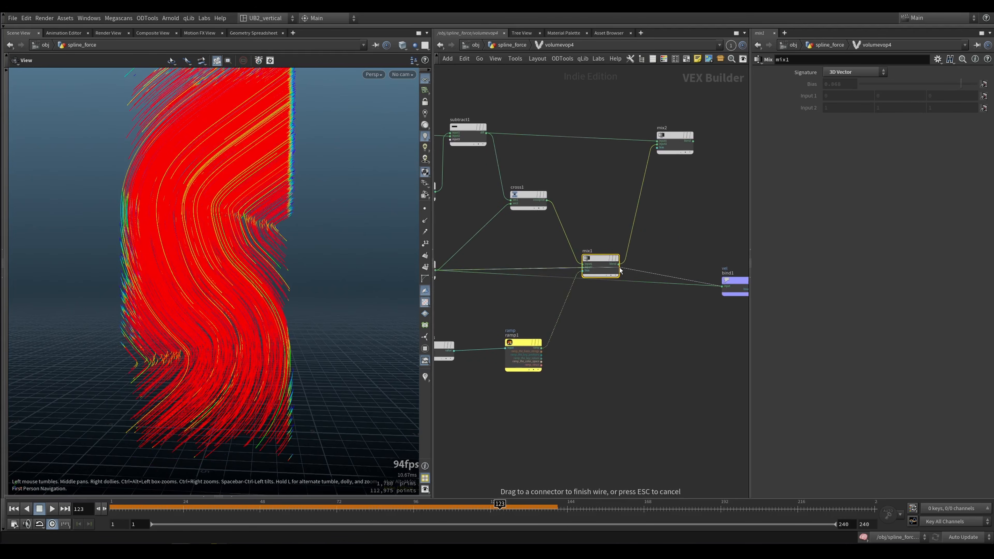
left_click(618, 264)
Step: Insert a Fit Range node between pcfilter3 and ramp1 and set its Source Max to 2.3
left_click(533, 344)
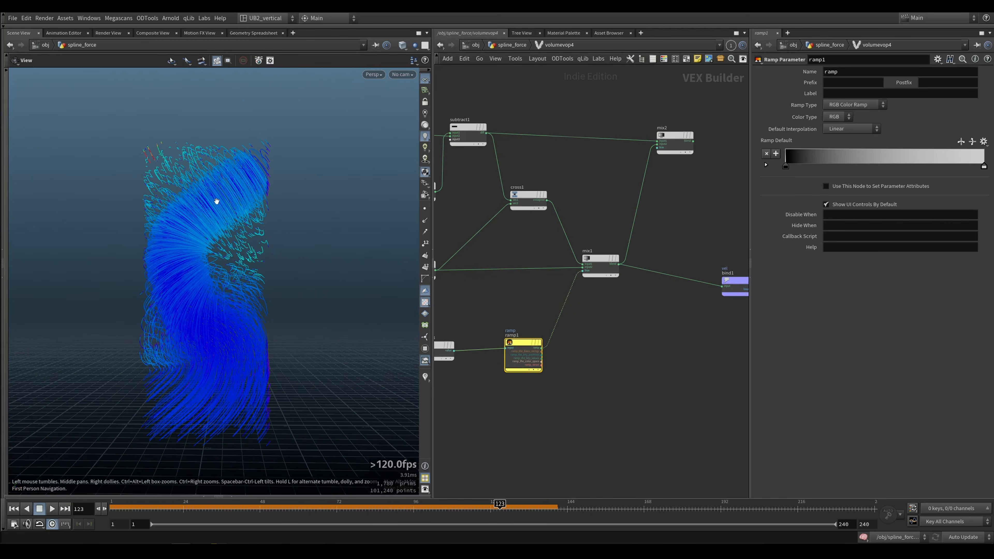
middle_click_drag(455, 331, 509, 314)
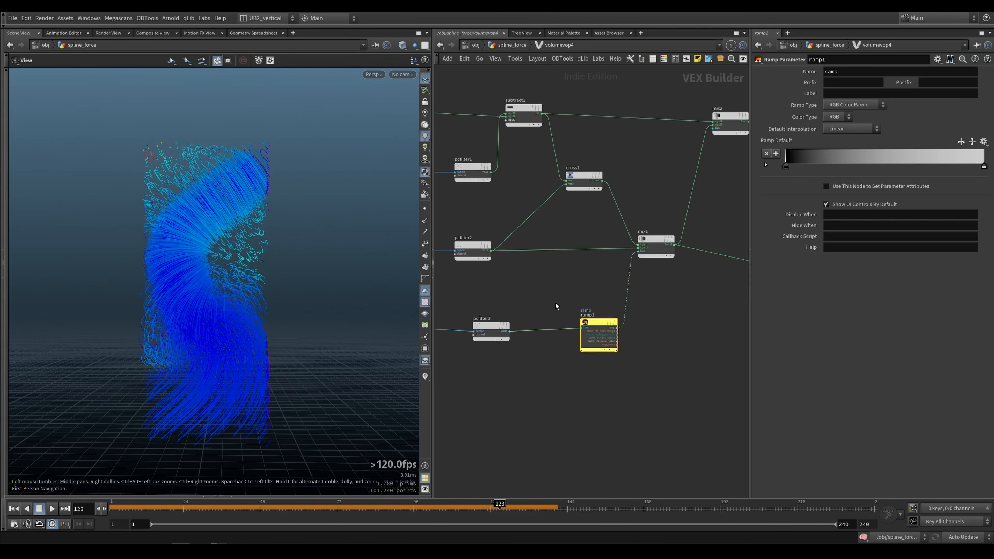
key("Tab")
type("fit")
key("Return")
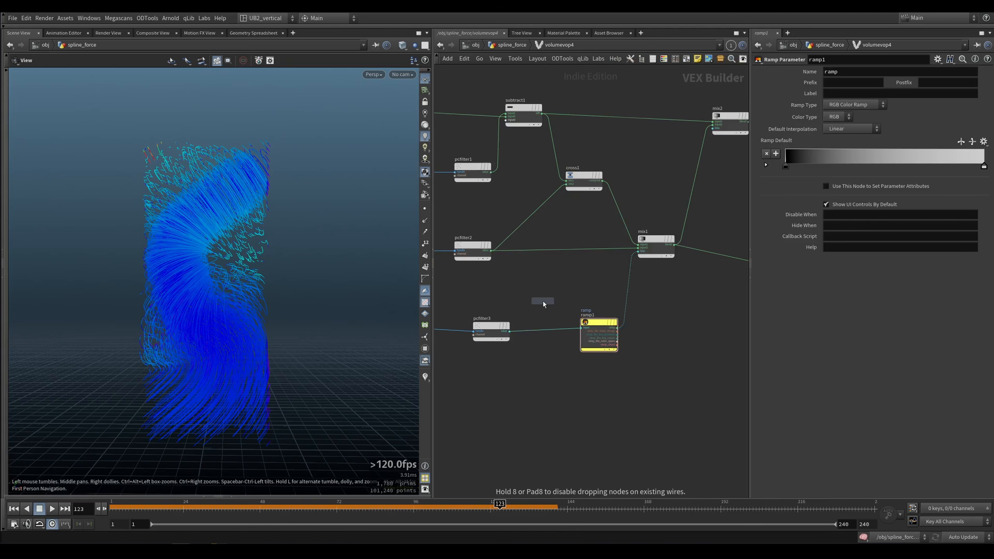
left_click(546, 310)
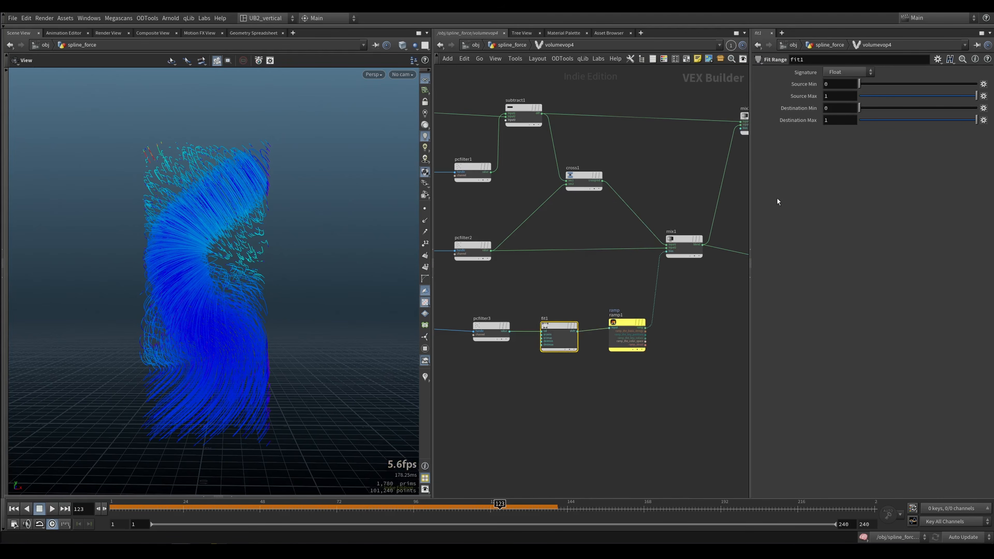
middle_click_drag(832, 94, 886, 88)
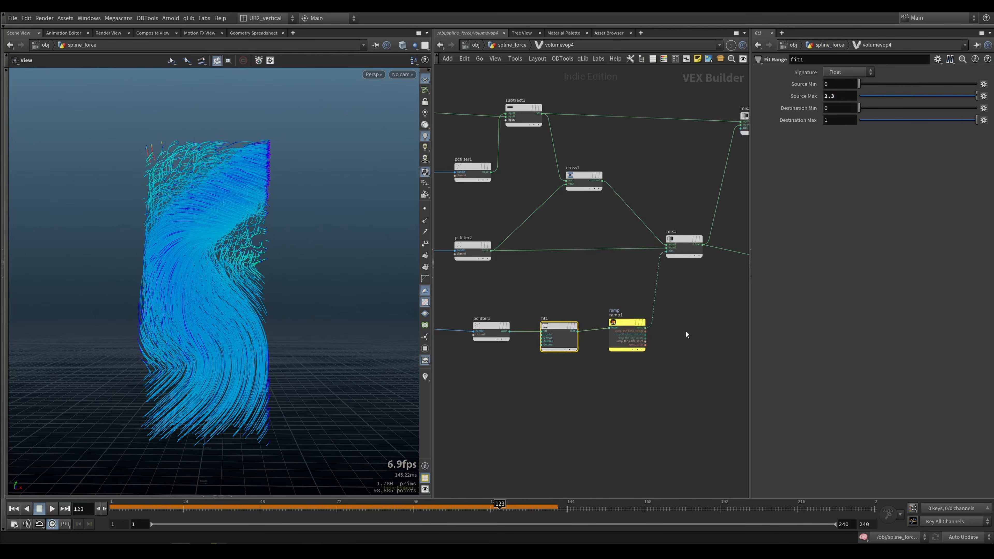
Step: Cut the wire between ramp1 and mix1's bias, and set mix1's bias to 0.566
left_click_drag(684, 337, 507, 331)
middle_click_drag(630, 286, 571, 299)
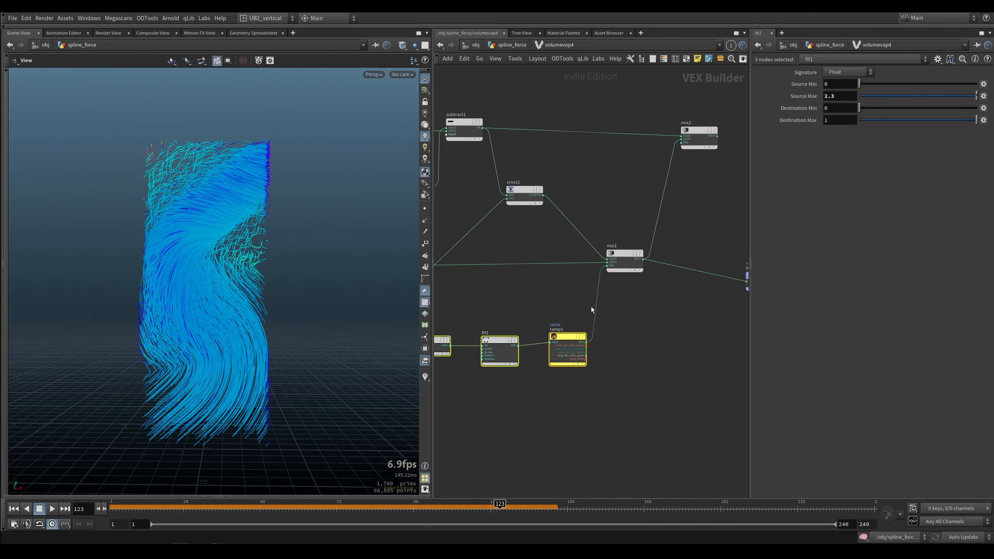
key("y")
left_click_drag(586, 286, 642, 317)
middle_click_drag(649, 309, 611, 318)
left_click(588, 266)
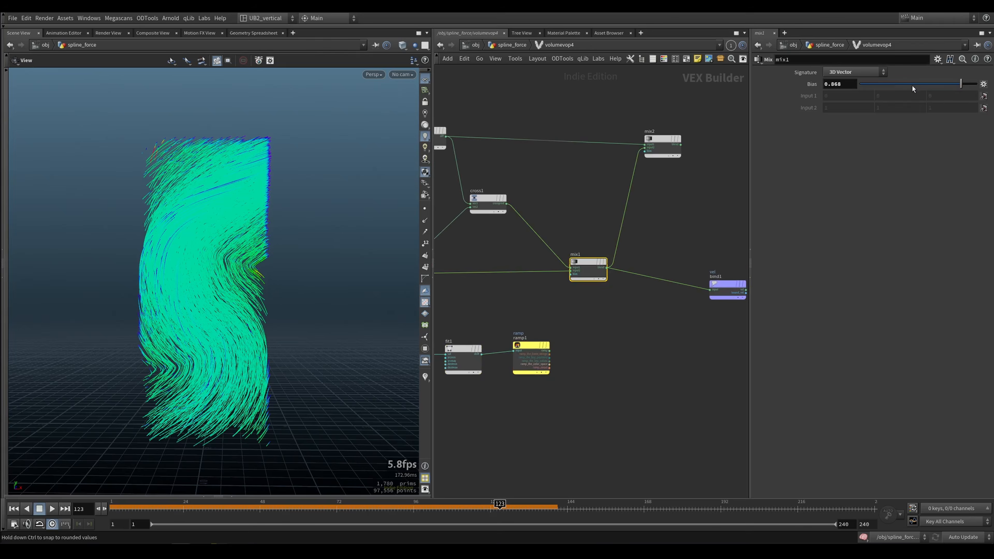
left_click_drag(913, 85, 935, 85)
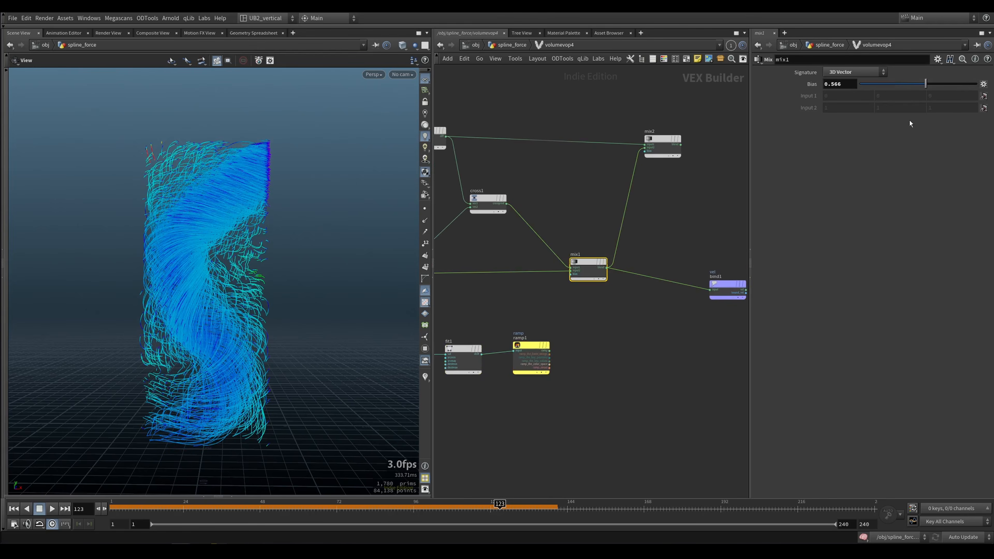
Step: Rearrange mix1, mix2 and bind1, leaving a clear gap in front of bind1
middle_click_drag(654, 261, 603, 261)
left_click_drag(680, 287, 678, 261)
middle_click_drag(593, 259, 631, 266)
middle_click_drag(674, 238, 640, 251)
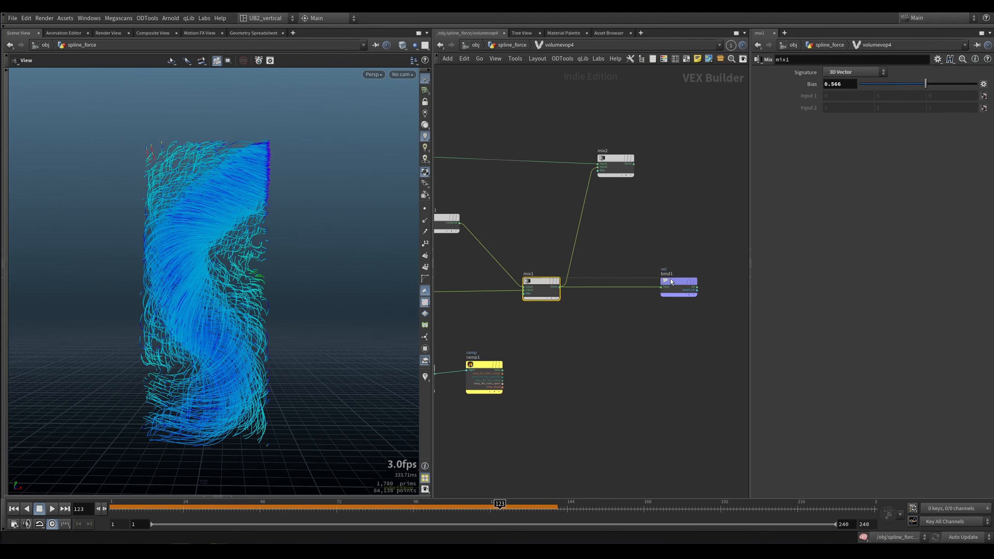
scroll(592, 243, "down", 3)
middle_click_drag(556, 248, 604, 284)
scroll(630, 300, "up", 1)
left_click_drag(605, 236, 588, 246)
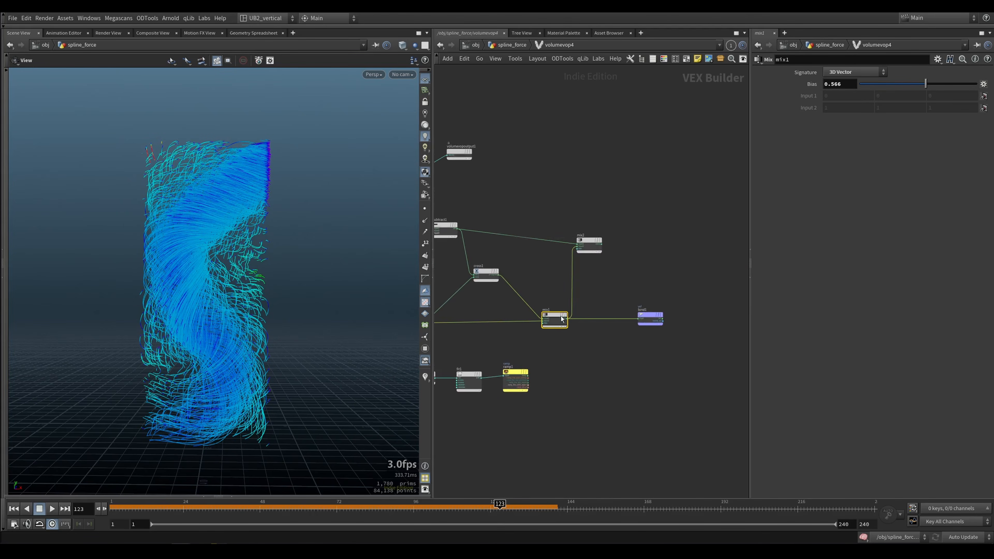
left_click_drag(558, 317, 520, 315)
left_click_drag(644, 315, 654, 314)
left_click_drag(589, 242, 571, 240)
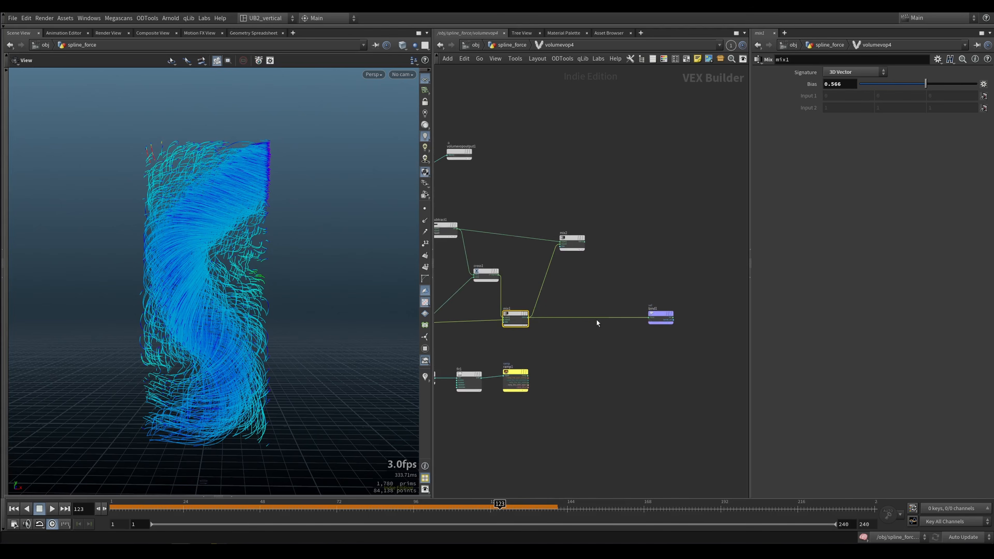
Step: Feed bind1 from mix2's output in place of mix1
left_click_drag(595, 318, 591, 241)
left_click(587, 241)
middle_click_drag(476, 157, 556, 243)
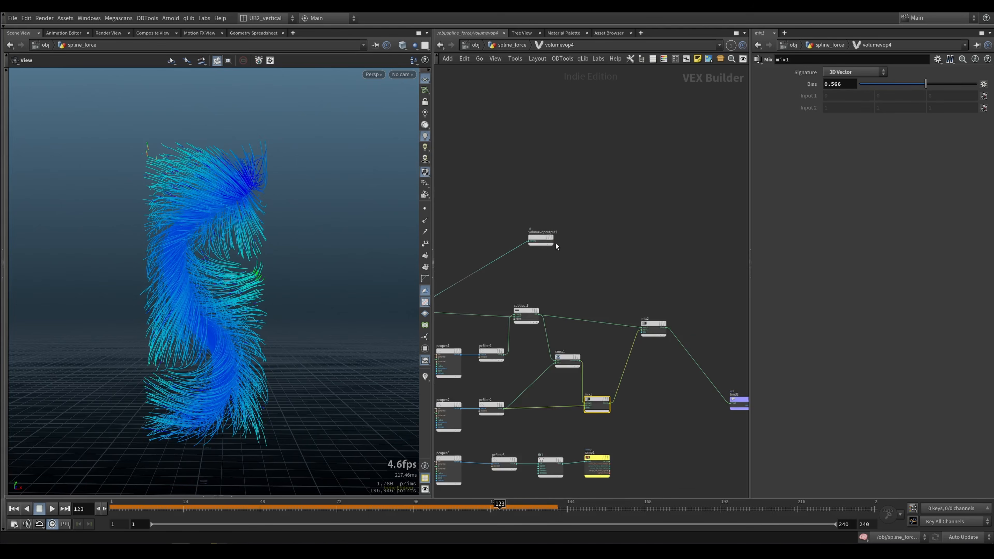
Step: Move volumevopoutput1 clear of the network and add a Curl Noise node in the free space above mix2
left_click_drag(557, 244, 550, 223)
key("Tab")
mouse_move(608, 259)
left_click(673, 63)
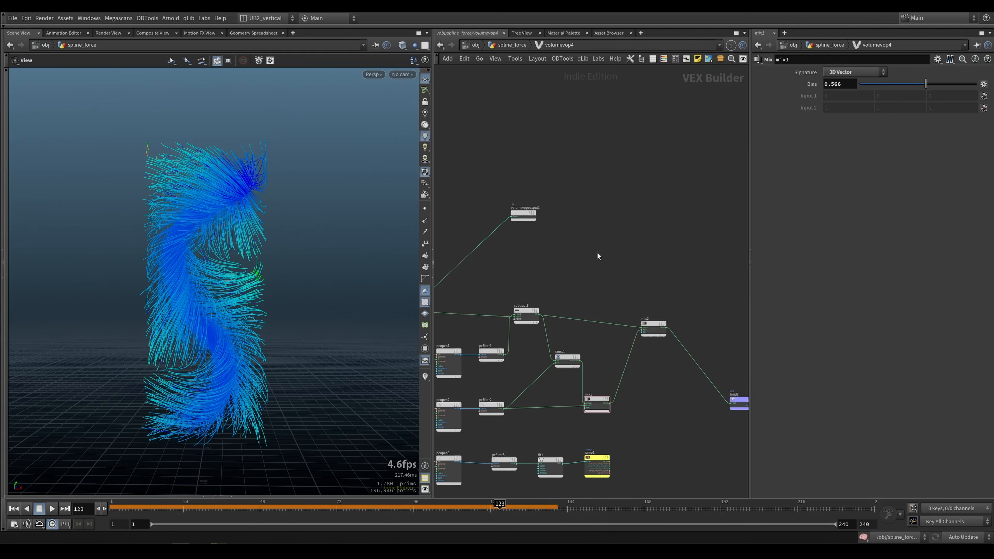
left_click(594, 251)
left_click_drag(593, 251, 615, 239)
Step: Connect the P output of volumevopglobal1 to curlnoise1's position input
scroll(607, 249, "up", 3)
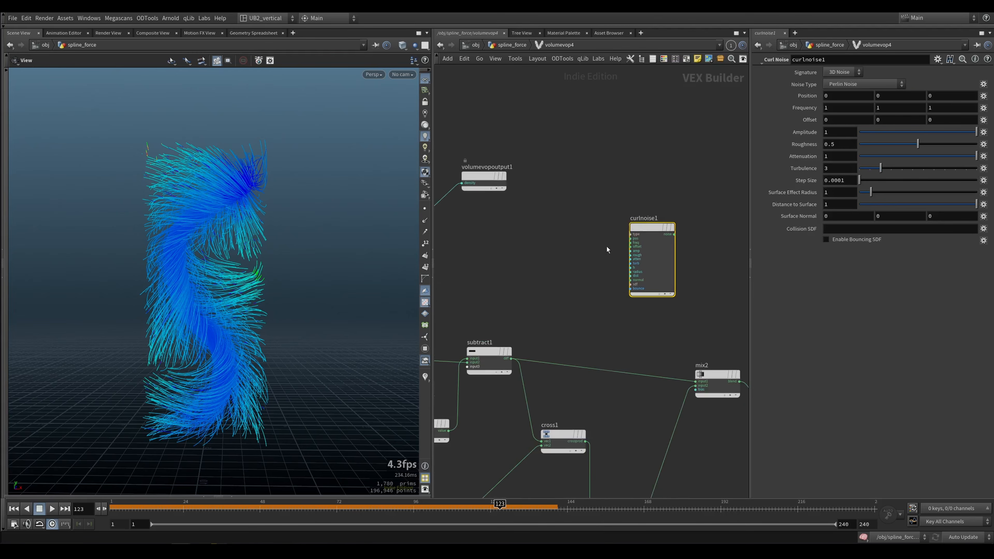
left_click(634, 242)
middle_click_drag(529, 275, 670, 230)
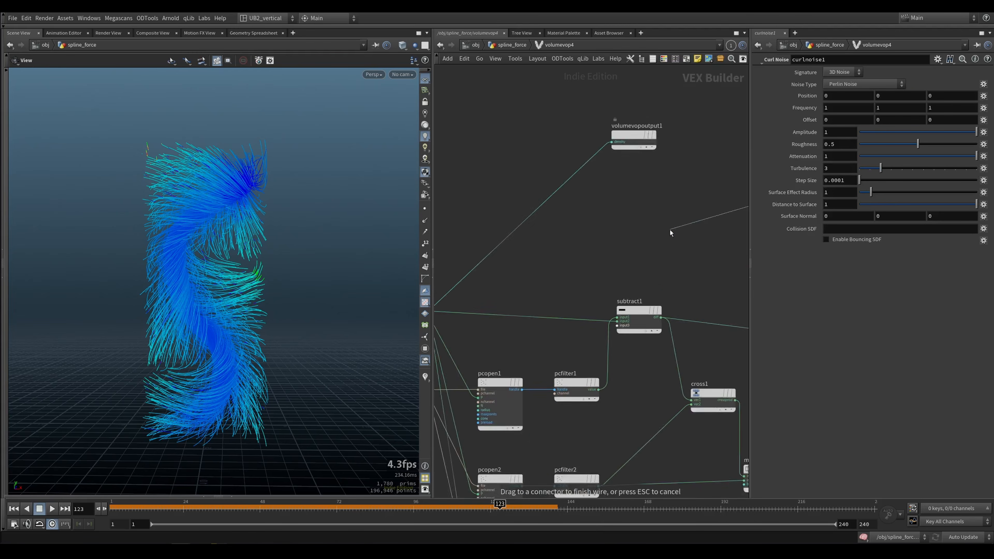
middle_click_drag(467, 294, 564, 268)
left_click(550, 268)
Step: Wire curlnoise1's noise output into a repositioned bind1 and set curlnoise1's Frequency to 0.7 on all three axes
middle_click_drag(725, 243, 457, 261)
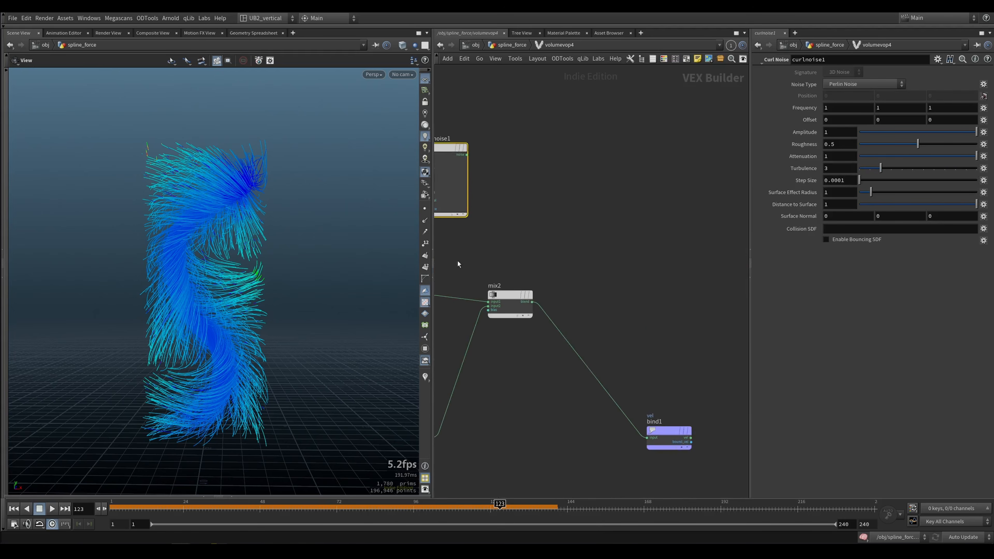
left_click_drag(657, 444, 666, 291)
left_click(657, 284)
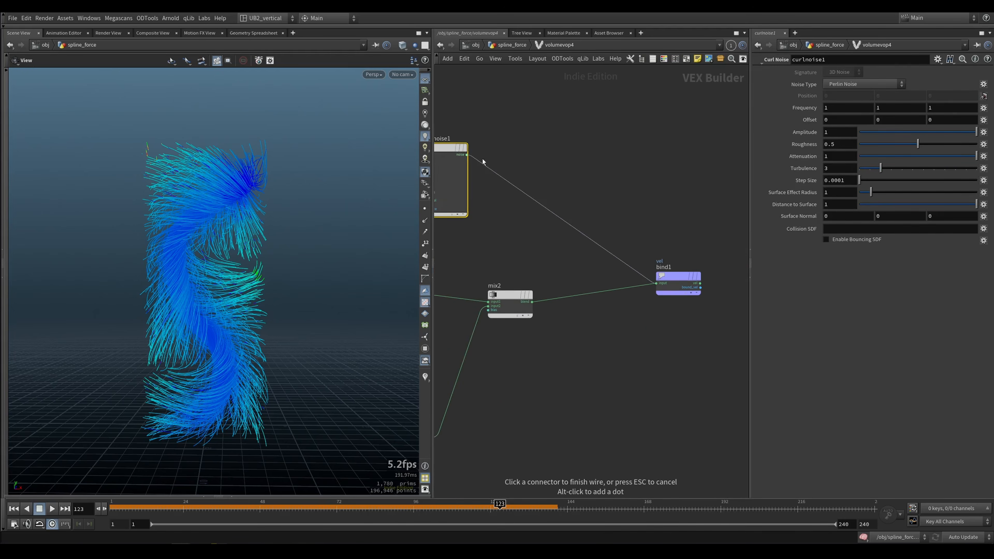
left_click(467, 155)
middle_click_drag(512, 152, 606, 155)
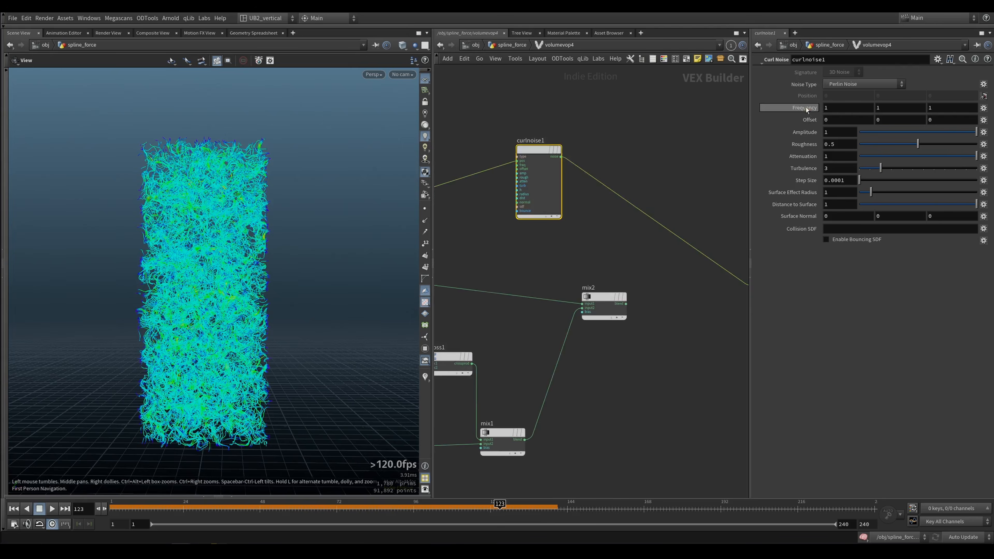
middle_click_drag(806, 107, 784, 117)
Step: Rearrange curlnoise1 and subtract1, leaving open space between them above mix2
scroll(561, 259, "down", 3)
left_click_drag(552, 182, 616, 161)
middle_click_drag(633, 262, 624, 262)
left_click_drag(597, 162, 575, 164)
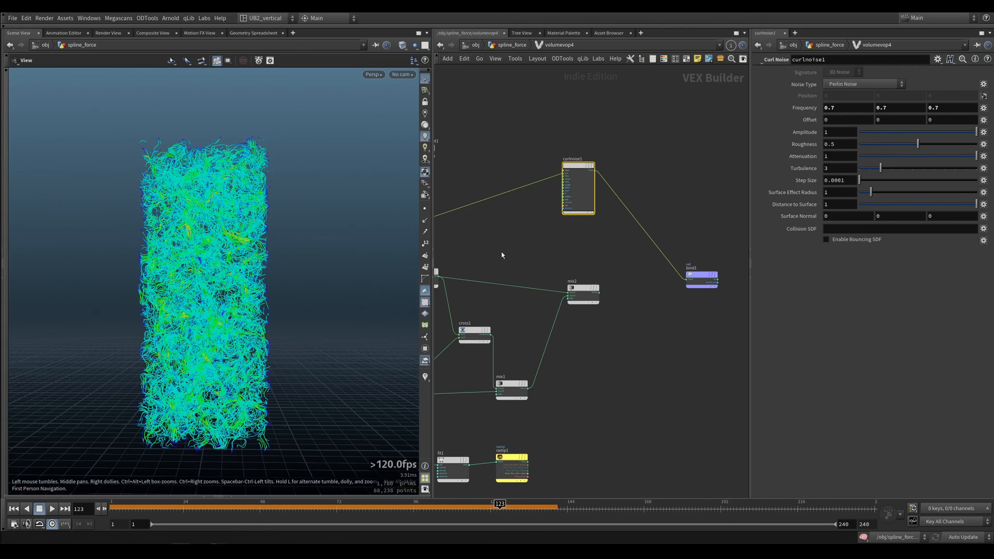
middle_click_drag(537, 228, 641, 216)
left_click_drag(538, 266, 546, 258)
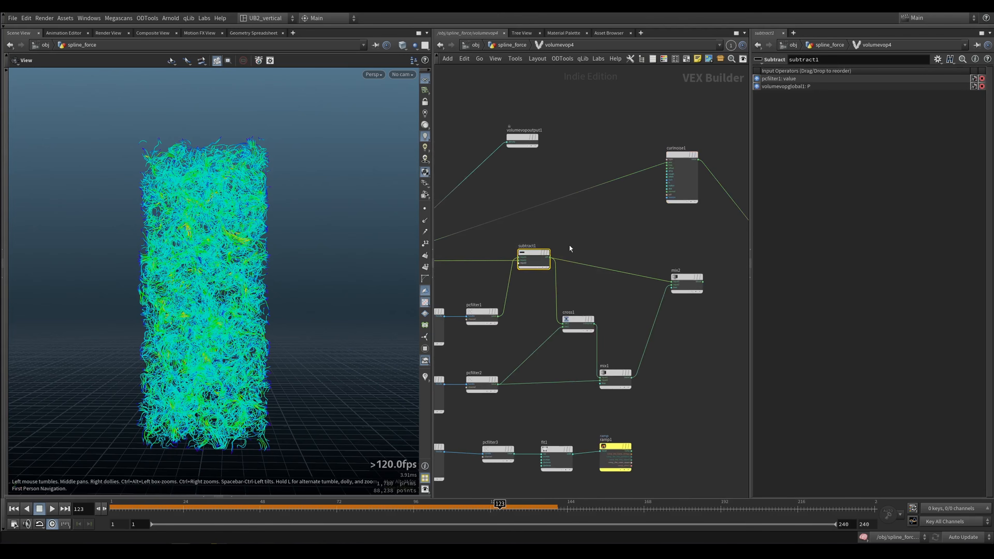
scroll(588, 247, "up", 1)
scroll(630, 215, "up", 2)
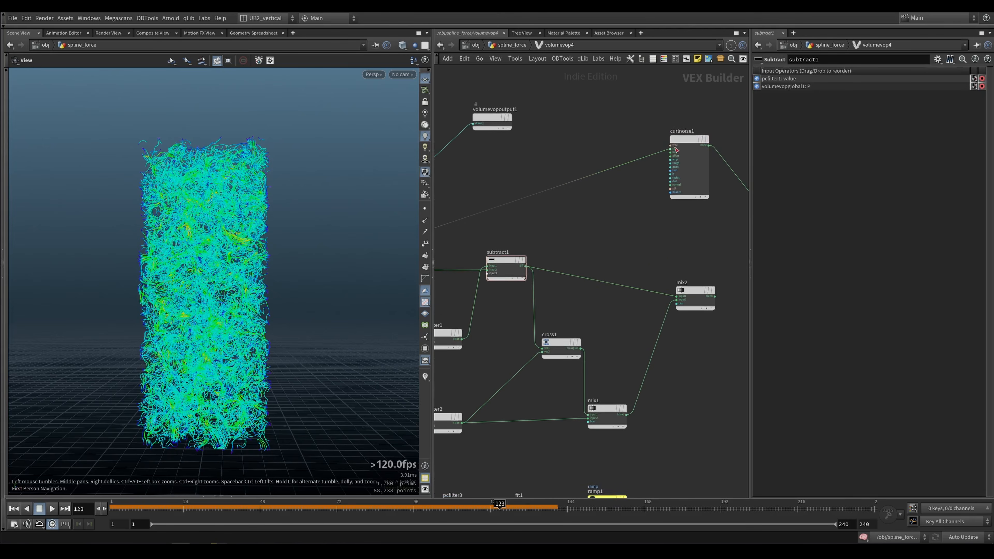
left_click_drag(505, 262, 505, 257)
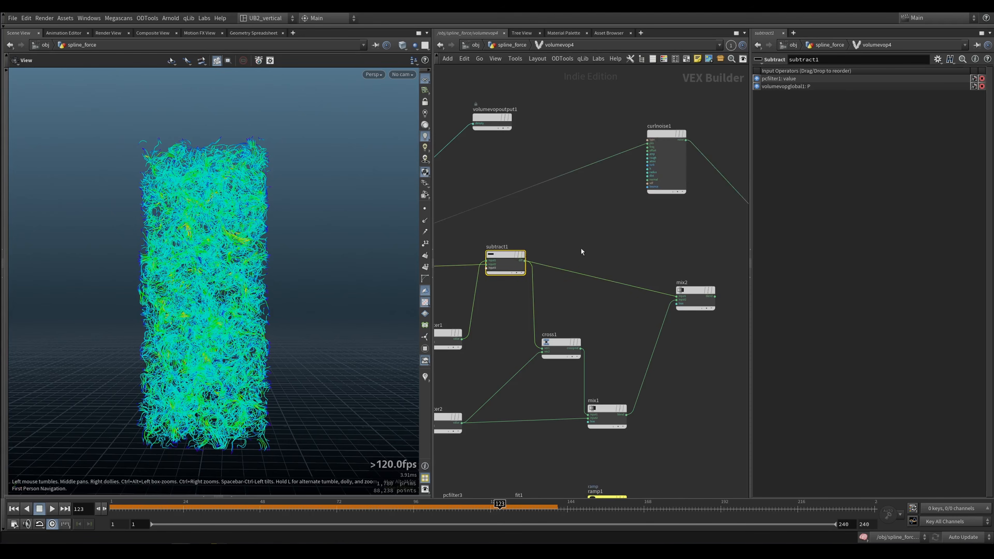
Step: Add a Length node beside the subtract1 node in the volume VOP network
left_click(581, 255)
key("Tab")
type("sp")
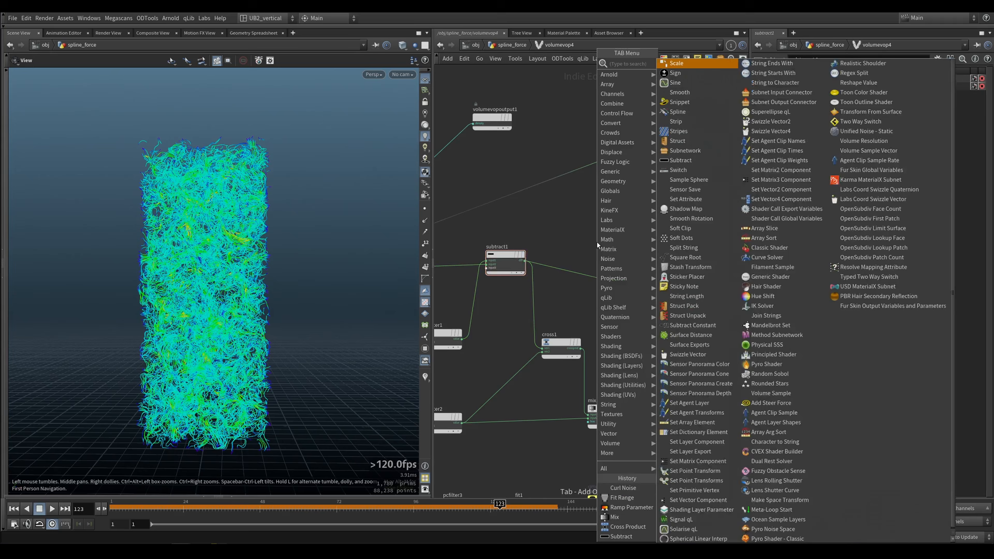
key("BackSpace")
key("BackSpace")
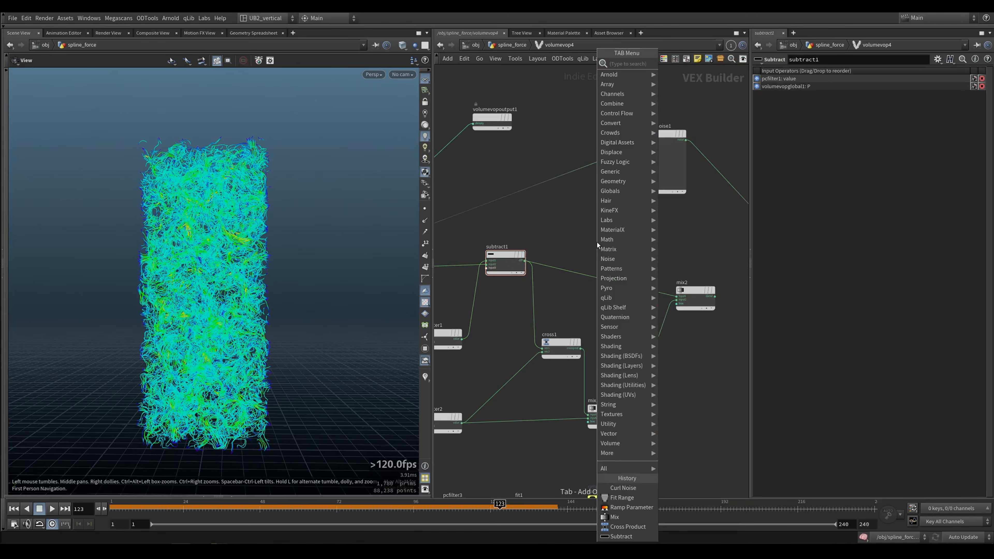
type("len")
key("Return")
left_click(598, 242)
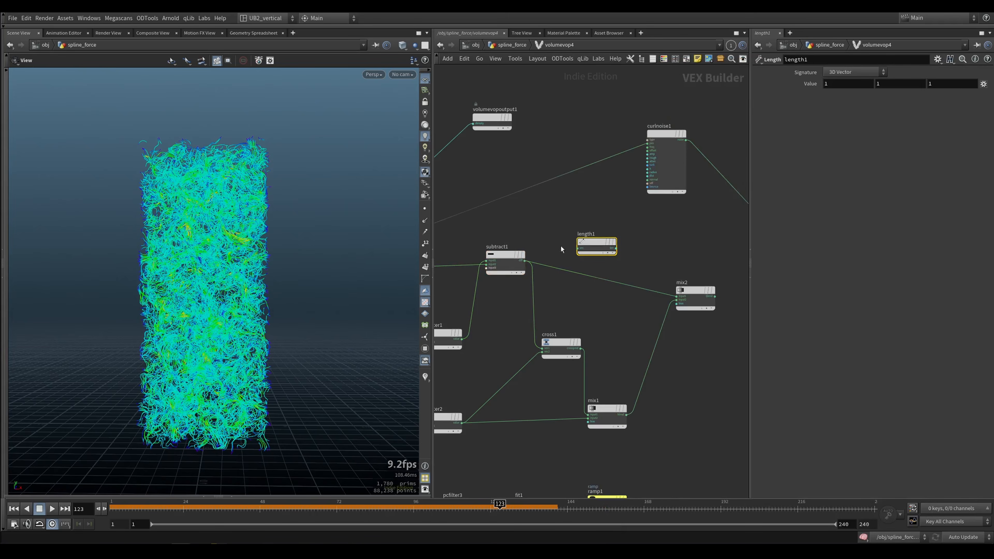
Step: Wire the output of subtract1 into the vector input of length1
left_click(522, 264)
left_click(581, 244)
left_click(577, 249)
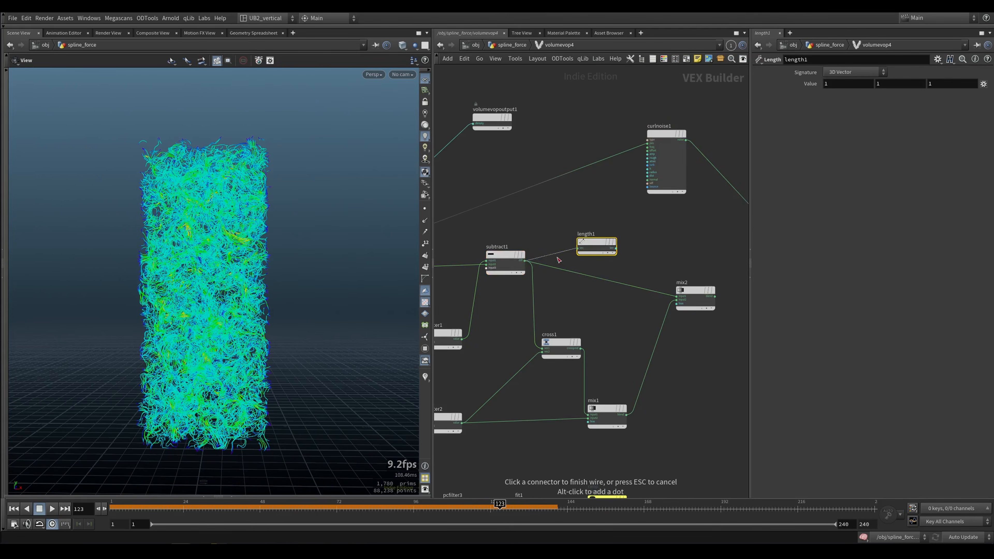
left_click(525, 261)
left_click(520, 253)
middle_click_drag(577, 228, 535, 248)
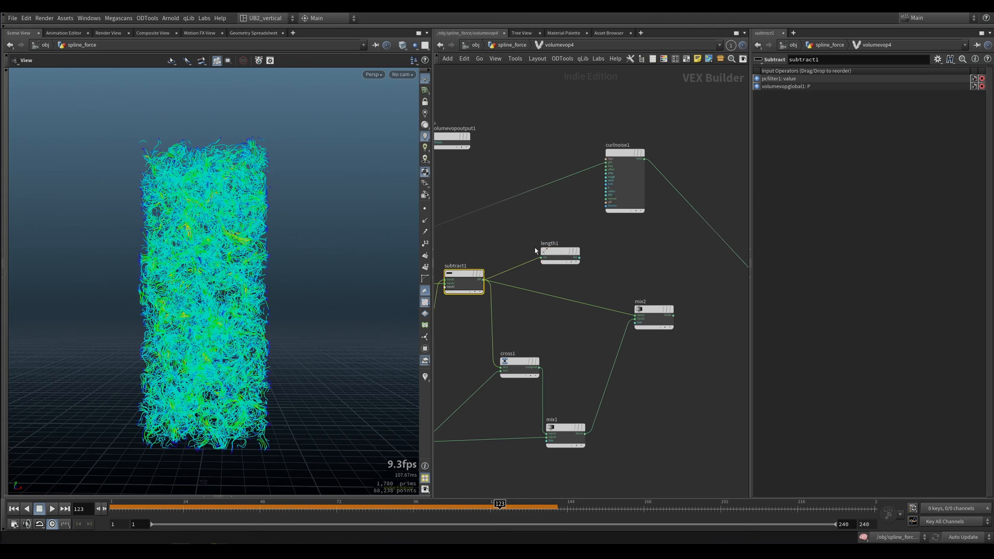
Step: Feed the output of length1 into the amplitude input of curlnoise1 and check the resulting trails
left_click(577, 261)
scroll(526, 240, "up", 5)
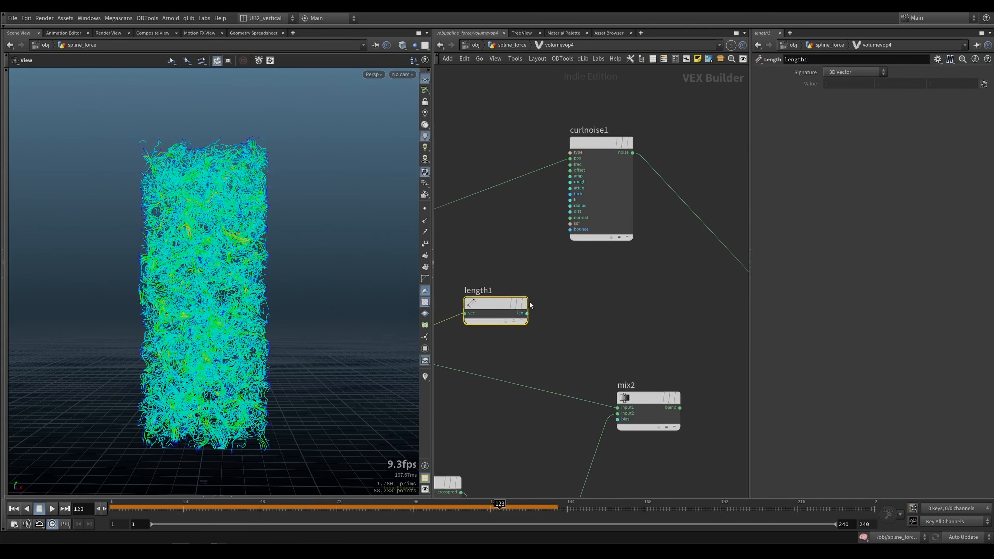
left_click(571, 176)
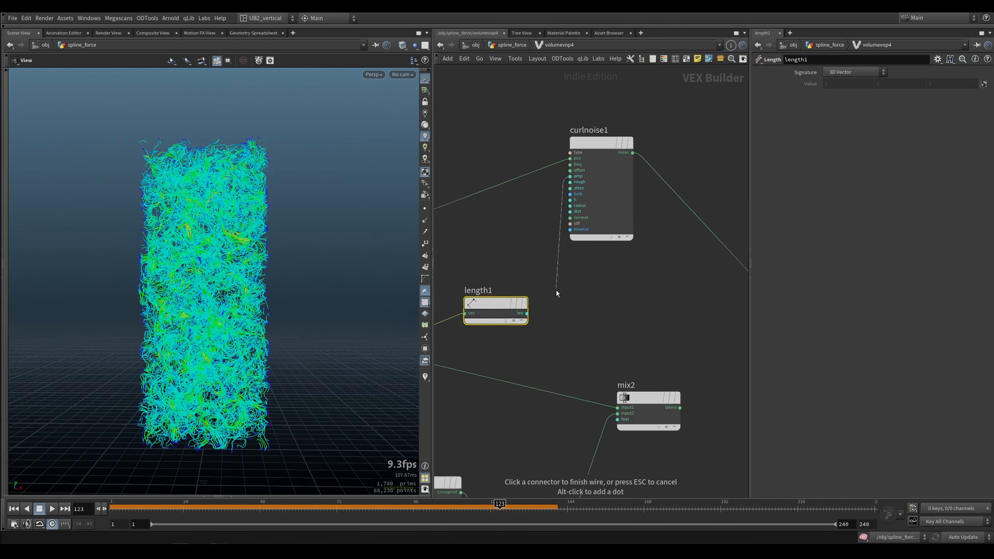
left_click(527, 314)
scroll(586, 307, "down", 2)
middle_click_drag(587, 307, 557, 312)
left_click_drag(573, 195, 609, 191)
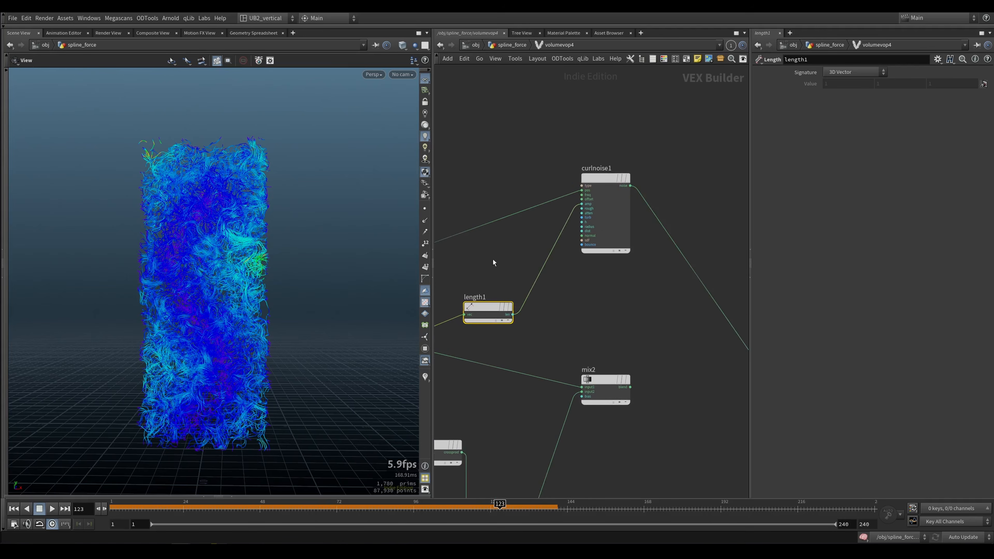
left_click_drag(258, 296, 242, 324)
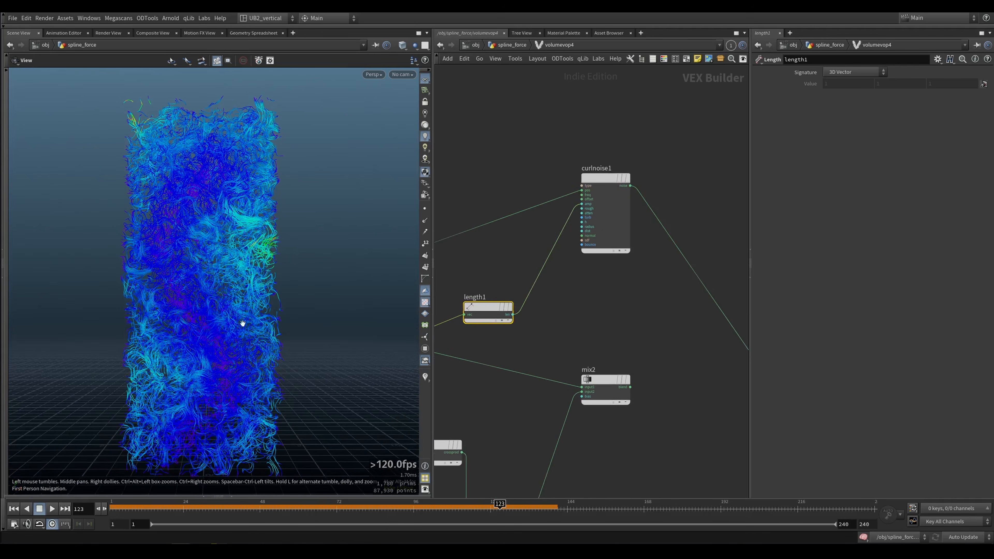
Step: Insert a Fit Range node into the wire between length1 and curlnoise1
middle_click_drag(490, 307, 513, 302)
left_click_drag(513, 302, 482, 294)
key("Tab")
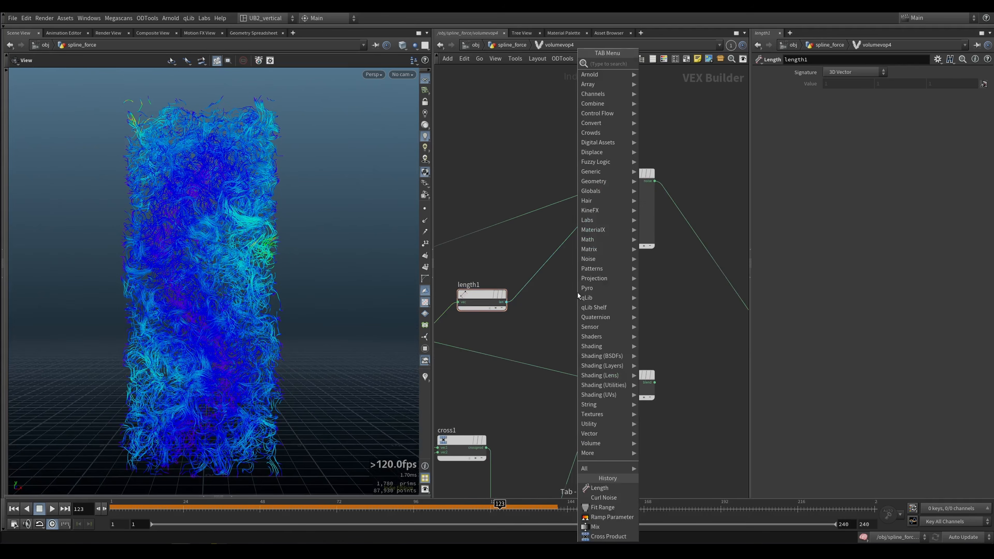
type("fit")
key("Return")
left_click(552, 263)
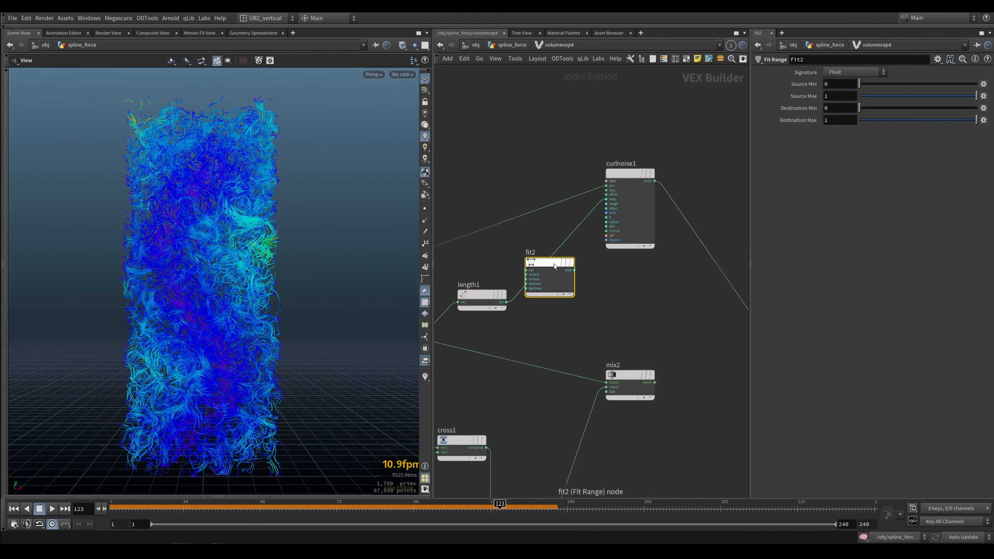
Step: Set the fit2 node's source maximum to 1.5, destination minimum to 1 and destination maximum to 0
left_click(800, 98)
type("5")
key("Return")
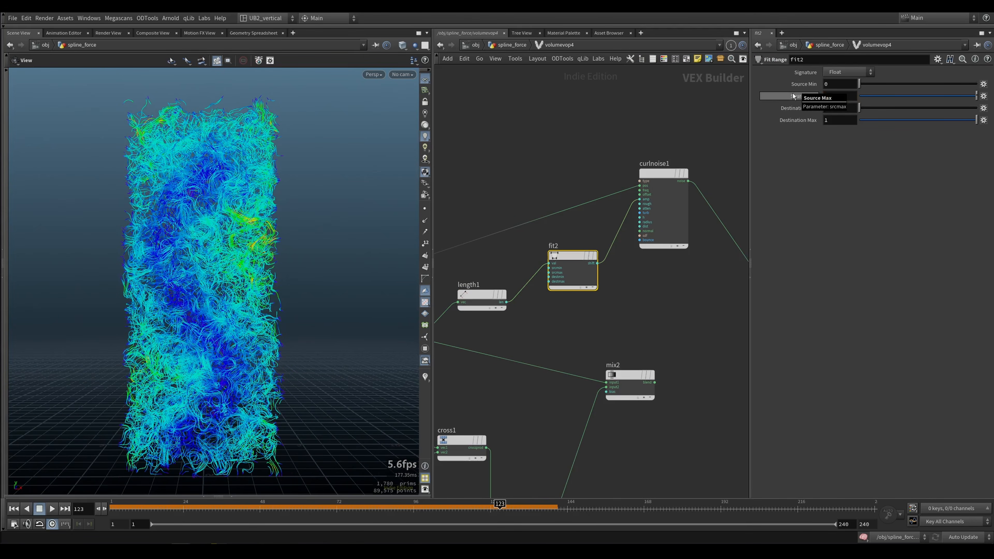
left_click_drag(828, 108, 760, 107)
type("1")
key("Tab")
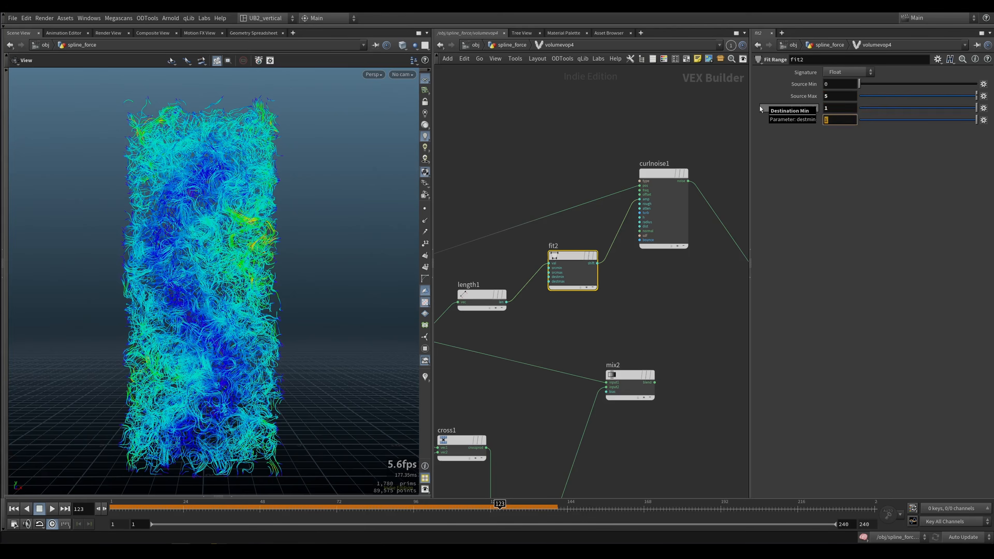
type("0")
key("Return")
middle_click_drag(840, 96, 693, 96)
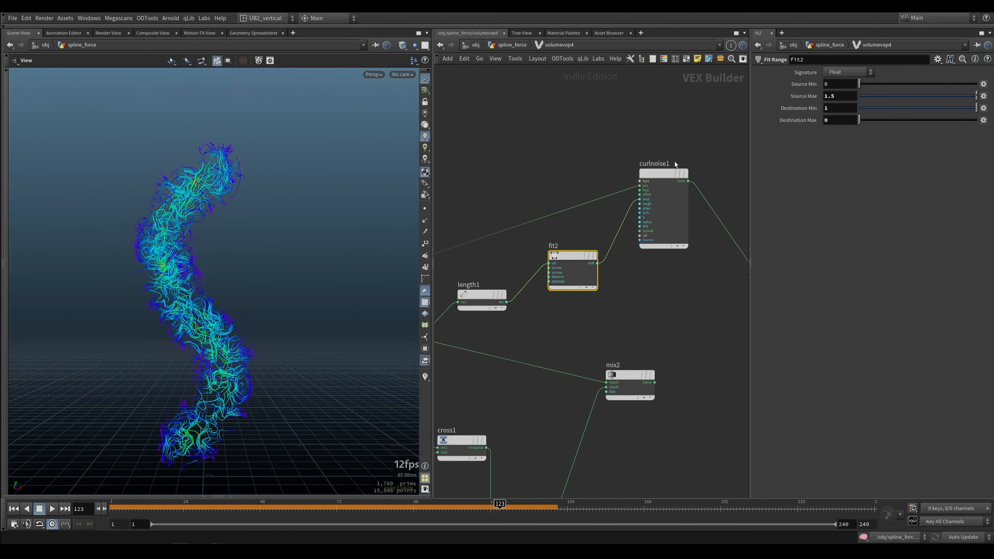
Step: Move the curlnoise1 node slightly farther up from fit2 and inspect the noisy trails along the spline
left_click(663, 172)
left_click_drag(663, 173, 667, 150)
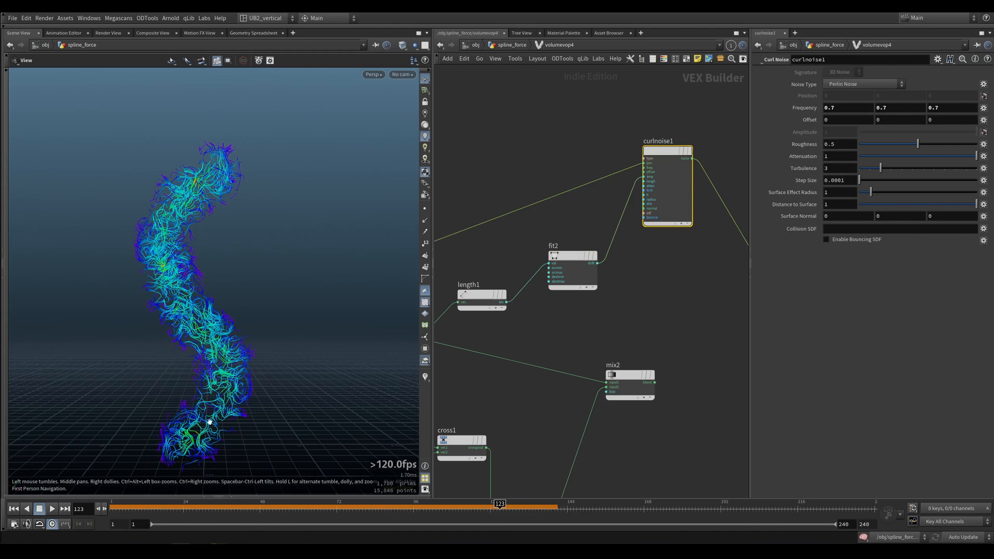
left_click_drag(181, 297, 208, 292)
Step: Connect the output of mix2 to bind1 in place of curlnoise1, and shift mix2 closer to bind1
middle_click_drag(657, 317, 538, 287)
scroll(551, 300, "down", 3)
left_click_drag(526, 332, 582, 309)
left_click_drag(657, 315, 694, 309)
left_click(681, 308)
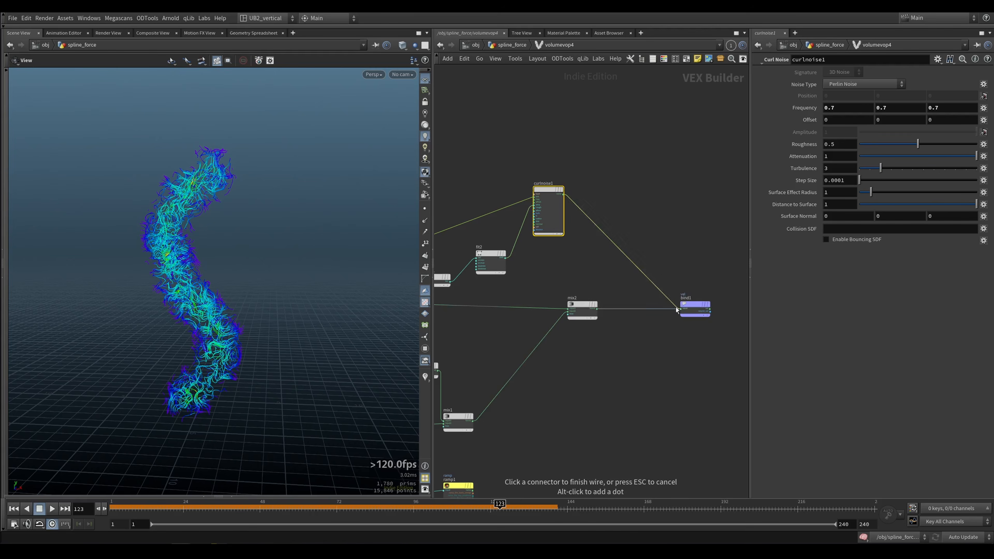
left_click(579, 308)
left_click_drag(579, 308, 610, 308)
middle_click_drag(540, 328, 578, 320)
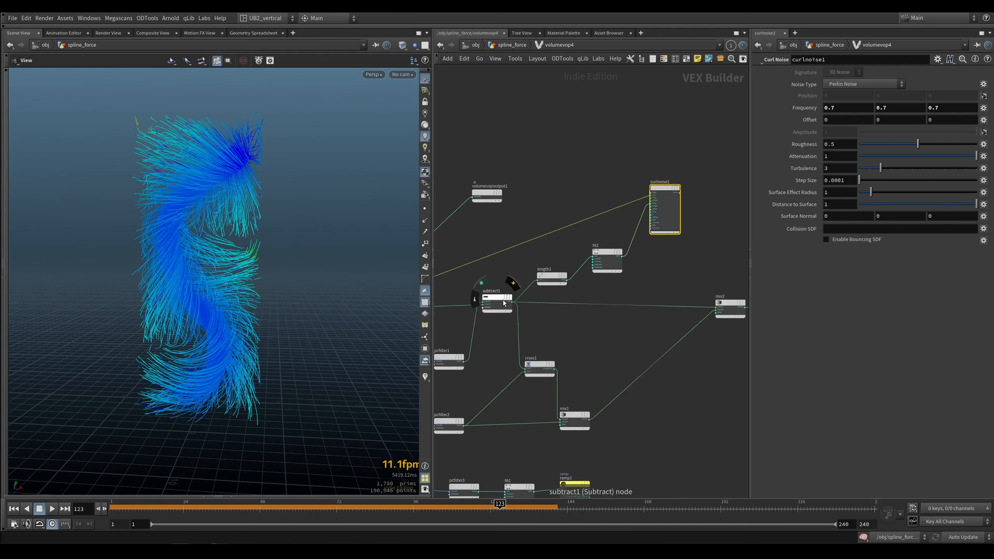
Step: Wire the output of cross1 directly into bind1, replacing the mix2 connection
middle_click_drag(514, 314, 484, 298)
left_click(525, 353)
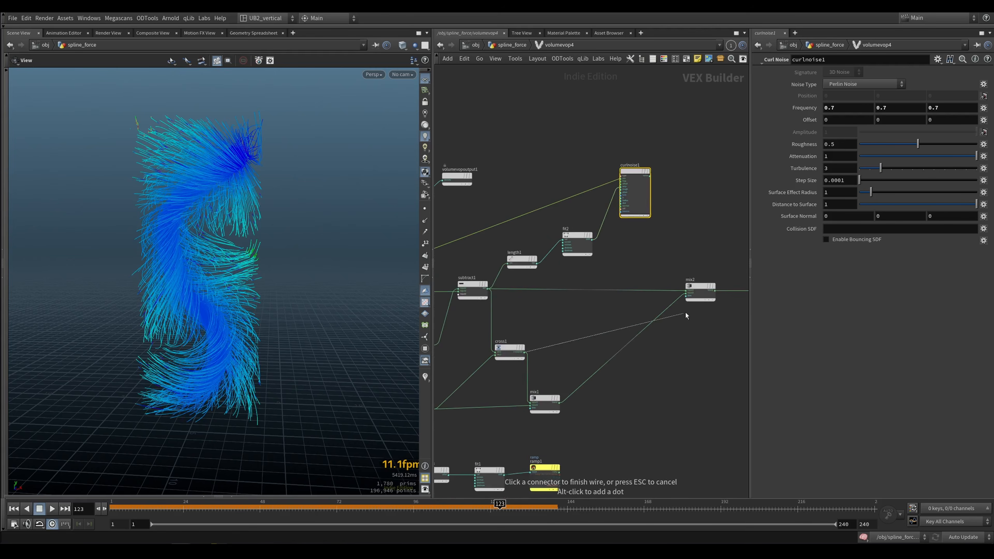
middle_click_drag(688, 312, 560, 305)
left_click(639, 285)
left_click_drag(654, 286, 646, 320)
middle_click_drag(447, 330, 567, 288)
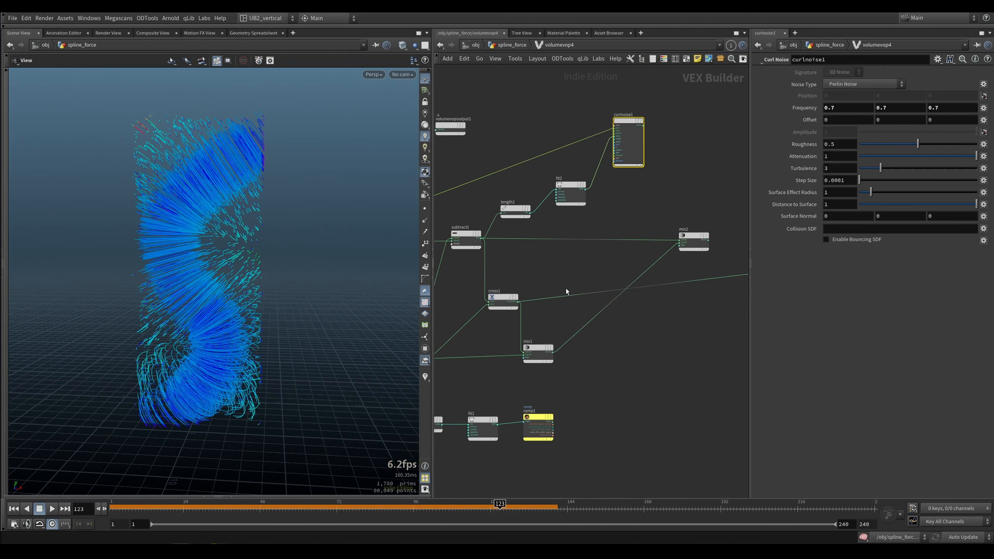
Step: Move cross1 away from subtract1 and insert an Add node into the wire between them
left_click_drag(505, 299, 574, 279)
middle_click_drag(574, 279, 625, 314)
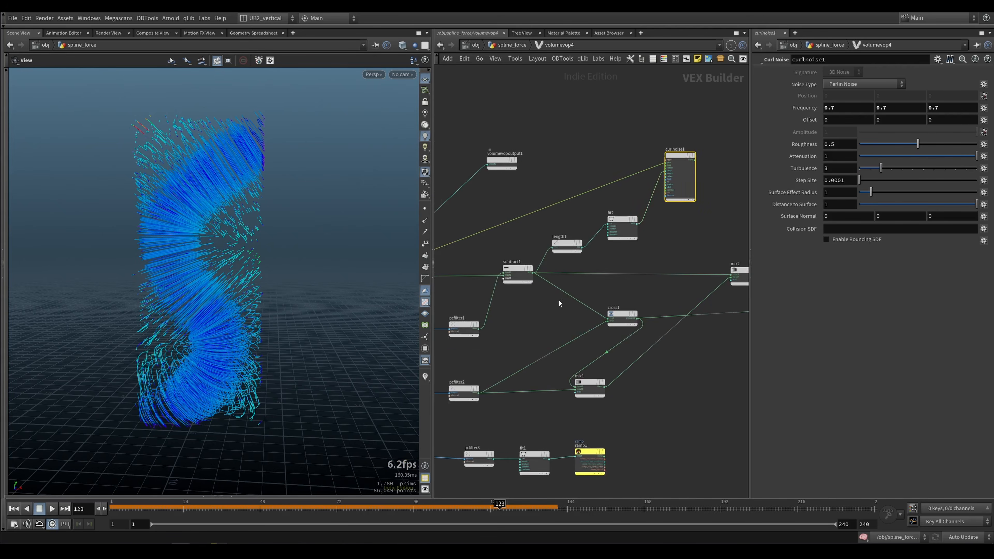
key("Tab")
left_click(654, 101)
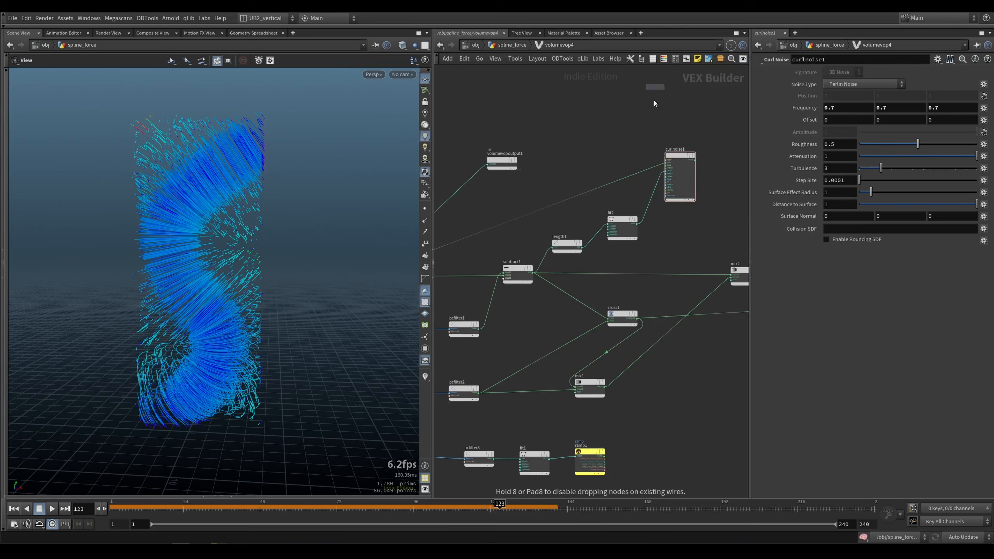
left_click(586, 309)
middle_click_drag(681, 295, 556, 285)
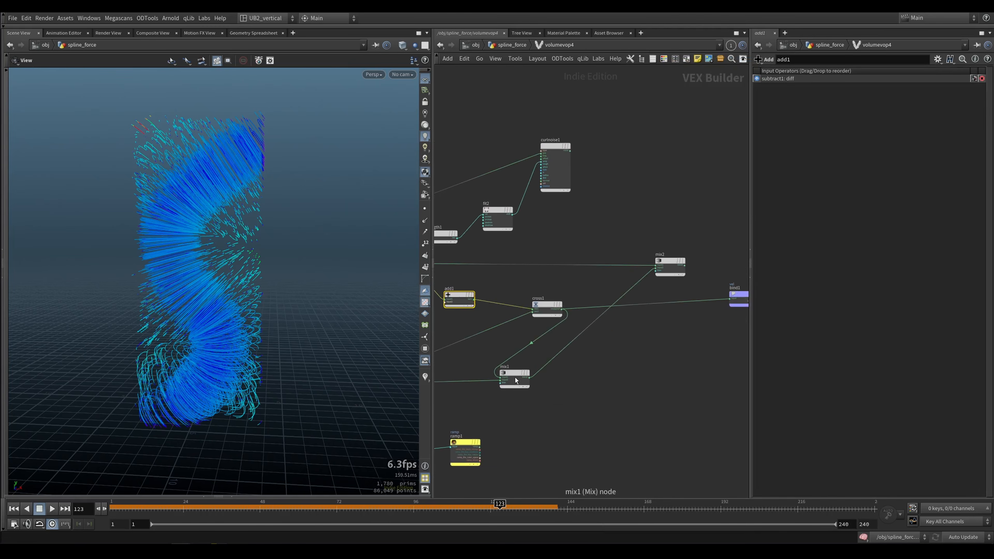
Step: Spread the mix1, mix2 and cross1 nodes farther to the right in the network for clearer wiring
left_click_drag(515, 379, 617, 372)
left_click_drag(664, 264, 680, 266)
left_click_drag(548, 305, 572, 304)
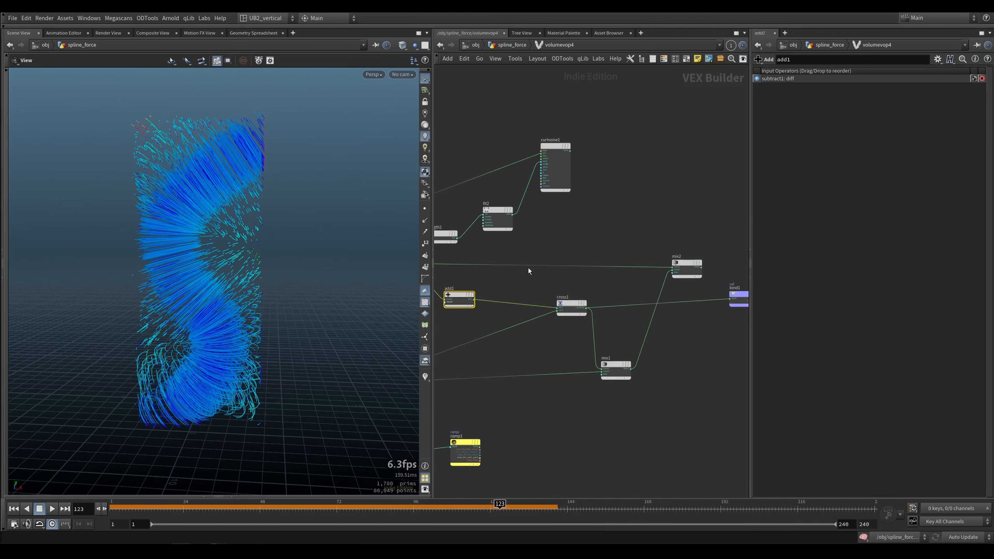
middle_click_drag(488, 170, 611, 204)
Step: Rearrange volumevopoutput1, curlnoise1, length1 and fit2 to open space above the add1 node
left_click_drag(498, 185, 476, 129)
left_click_drag(674, 196, 620, 173)
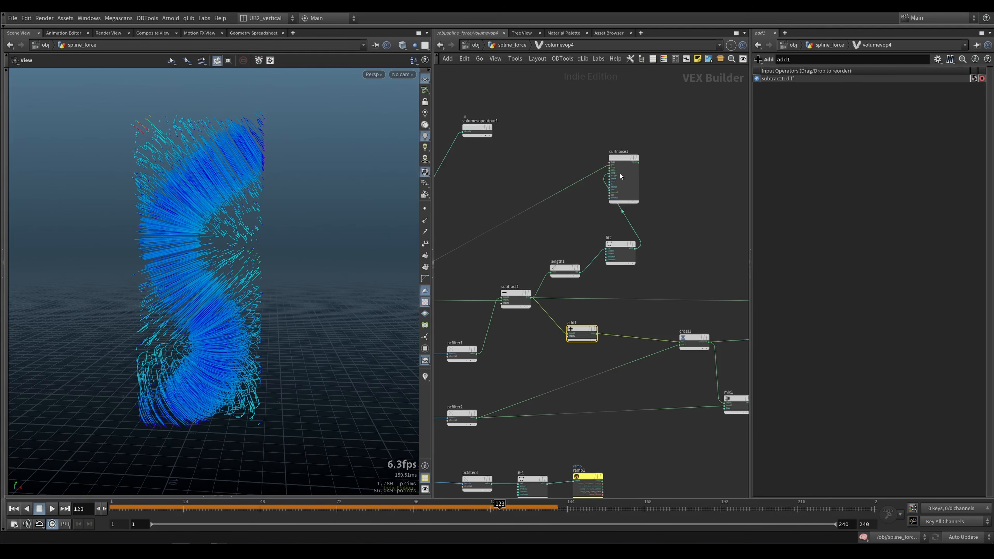
left_click_drag(670, 236, 548, 267)
left_click_drag(564, 269, 536, 259)
middle_click_drag(657, 223, 600, 244)
left_click_drag(572, 264, 523, 269)
Step: Wire the noise output of curlnoise1 into the free input of add1
left_click(576, 188)
left_click_drag(514, 351, 566, 348)
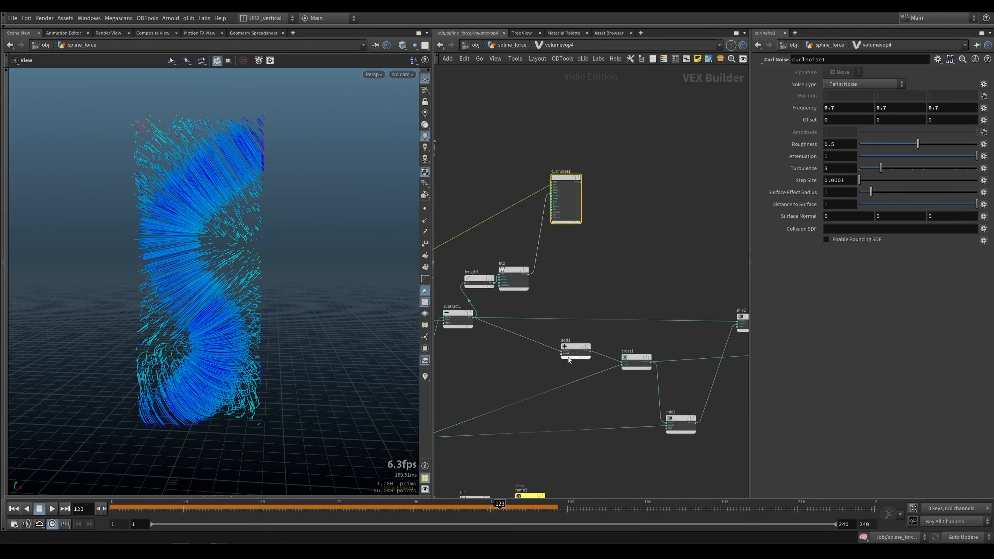
left_click(584, 183)
middle_click_drag(645, 261, 593, 221)
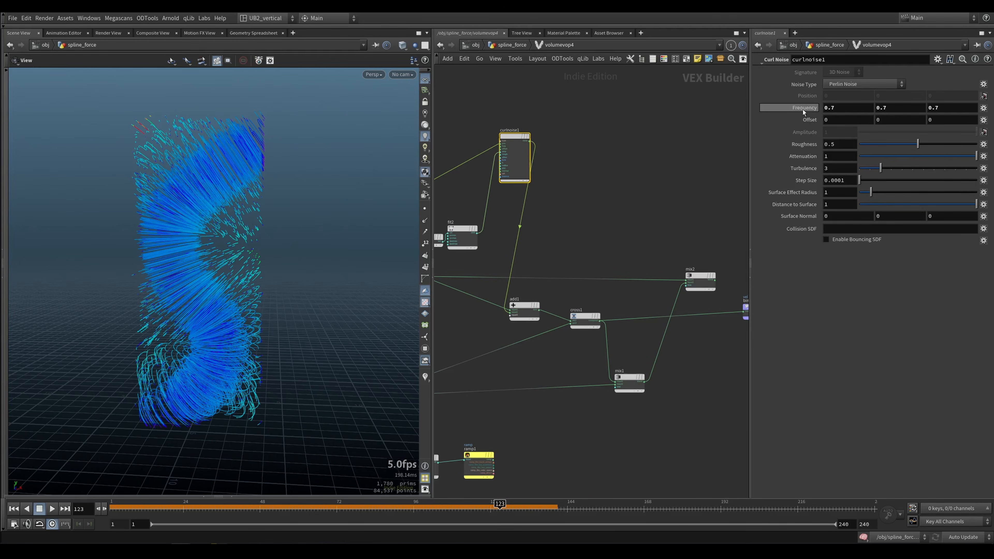
Step: Set the fit2 node's destination minimum to 4.7 and move curlnoise1 farther away from fit2
middle_click_drag(584, 225, 658, 221)
left_click_drag(533, 227, 542, 227)
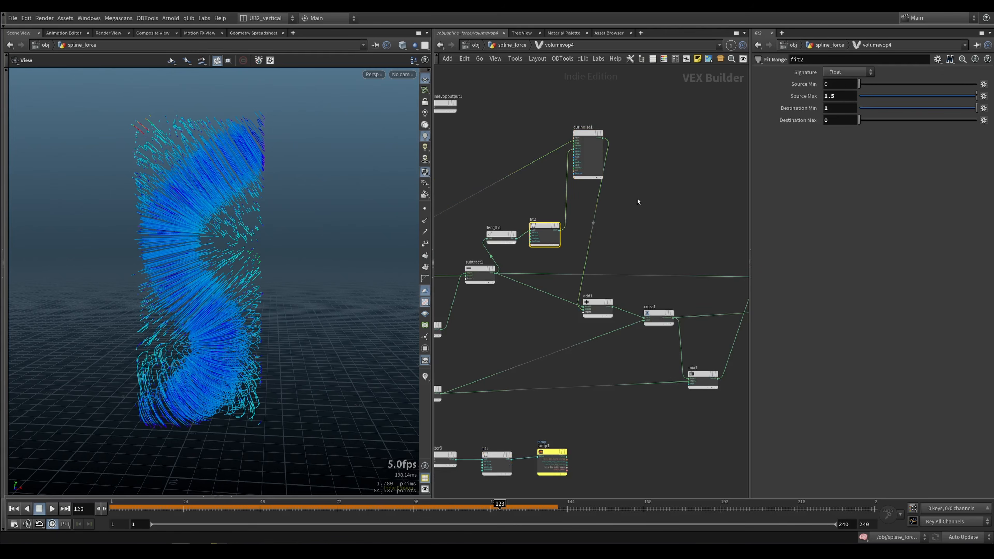
middle_click_drag(839, 107, 908, 104)
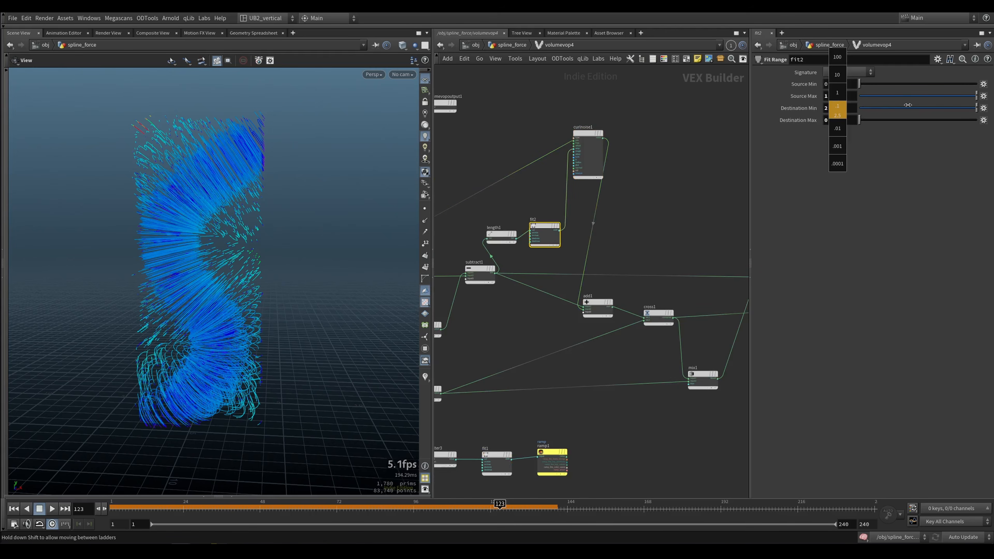
middle_click_drag(992, 92, 993, 93)
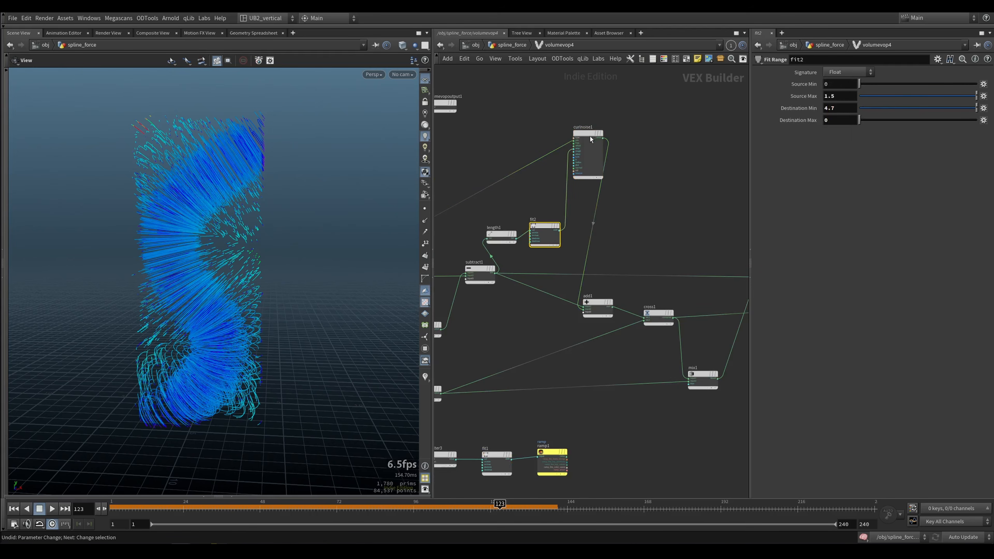
left_click_drag(591, 135, 643, 131)
left_click(569, 191)
key("Tab")
type("mil")
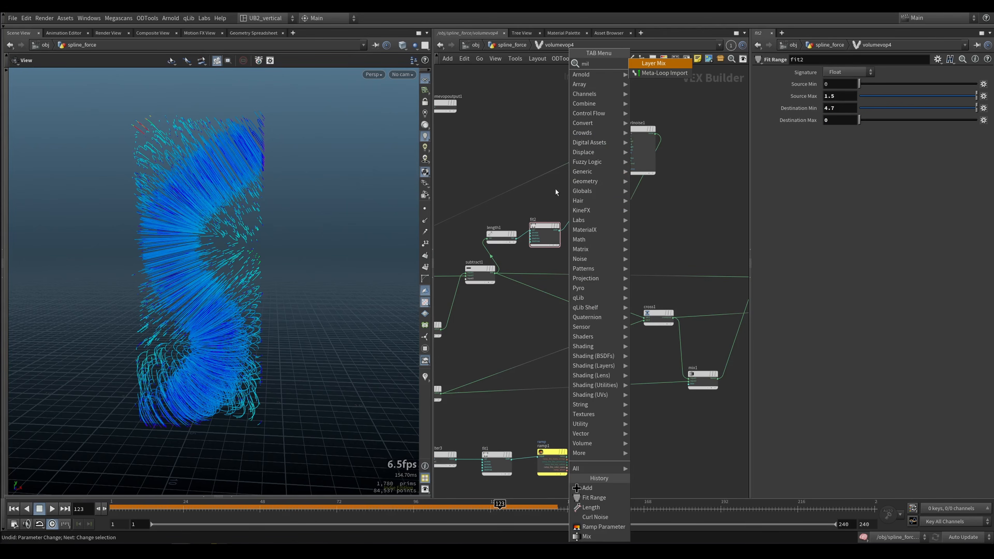
key("Escape")
Step: Insert a Multiply Constant node into the wire between fit2 and curlnoise1
key("Tab")
type("m")
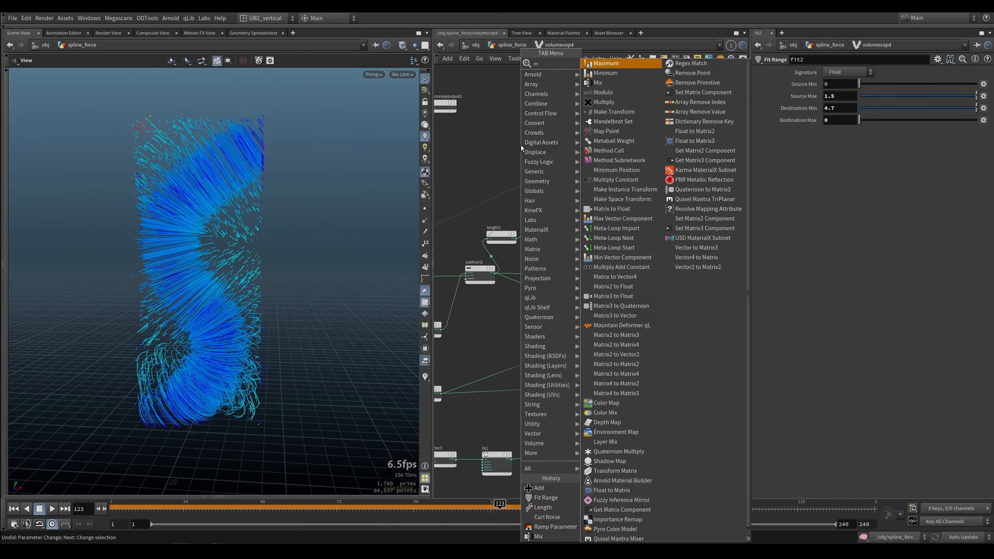
type("ult")
key("Down")
key("Return")
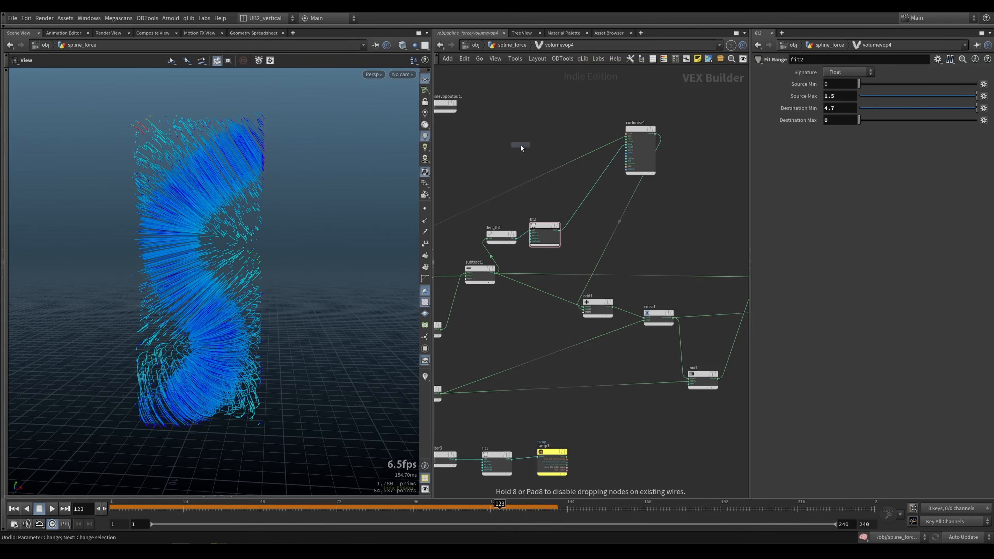
left_click(597, 197)
Step: Try a multiplier of 26 on the Multiply Constant node
mouse_move(844, 84)
middle_mouse_down()
mouse_move(846, 66)
mouse_move(956, 67)
mouse_move(847, 67)
middle_mouse_up()
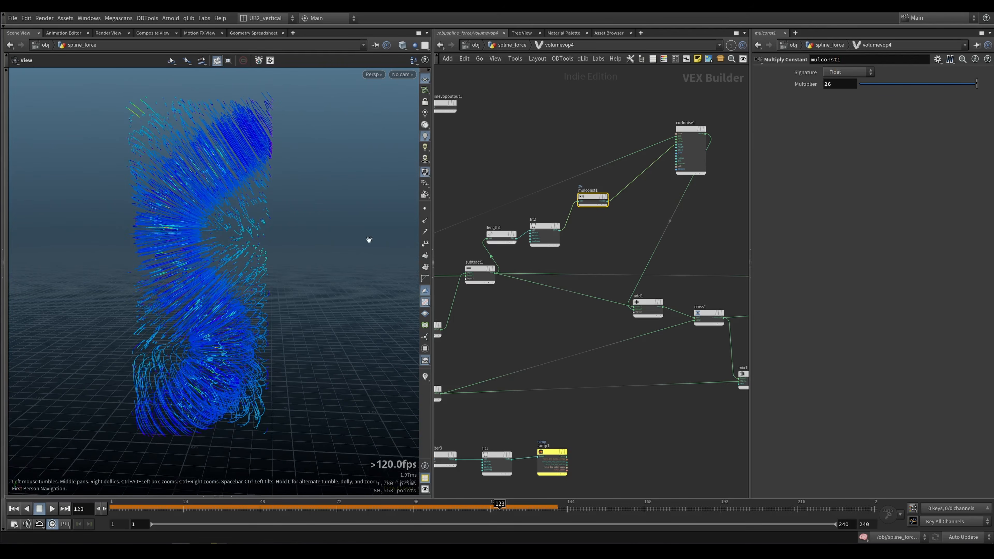
key("Return")
Step: Set the fit2 node's source maximum to 3.5
left_click(545, 227)
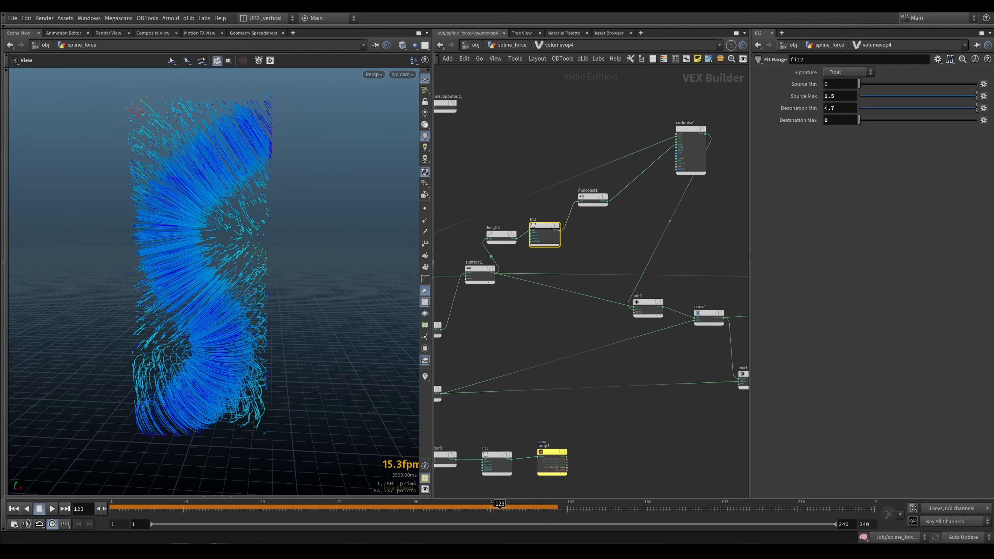
middle_click_drag(842, 96, 927, 86)
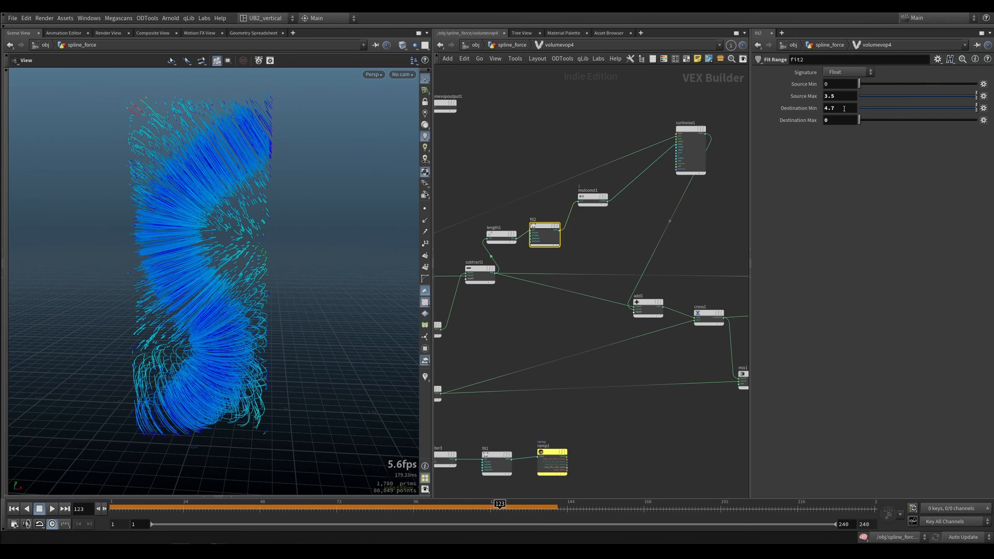
Step: Set the fit2 node's destination minimum to 1 and its source maximum to 19.5
type("1")
key("Return")
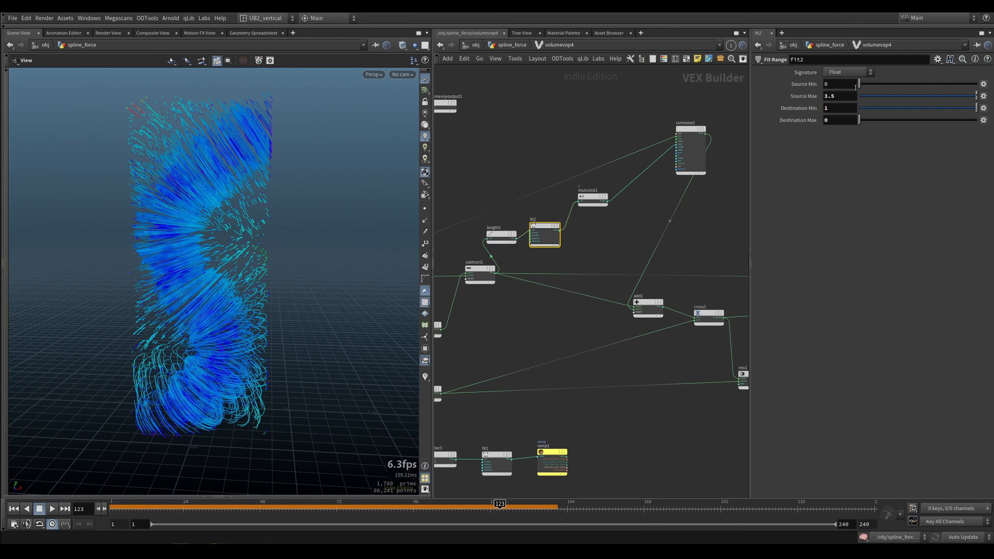
middle_click_drag(841, 96, 868, 80)
left_click_drag(328, 251, 220, 266)
Step: Connect the mix2 output to the velocity bind1 node, replacing its direct input from cross1
middle_click_drag(600, 330, 477, 314)
left_click_drag(524, 291, 591, 302)
left_click_drag(626, 357, 644, 354)
middle_click_drag(717, 291, 633, 312)
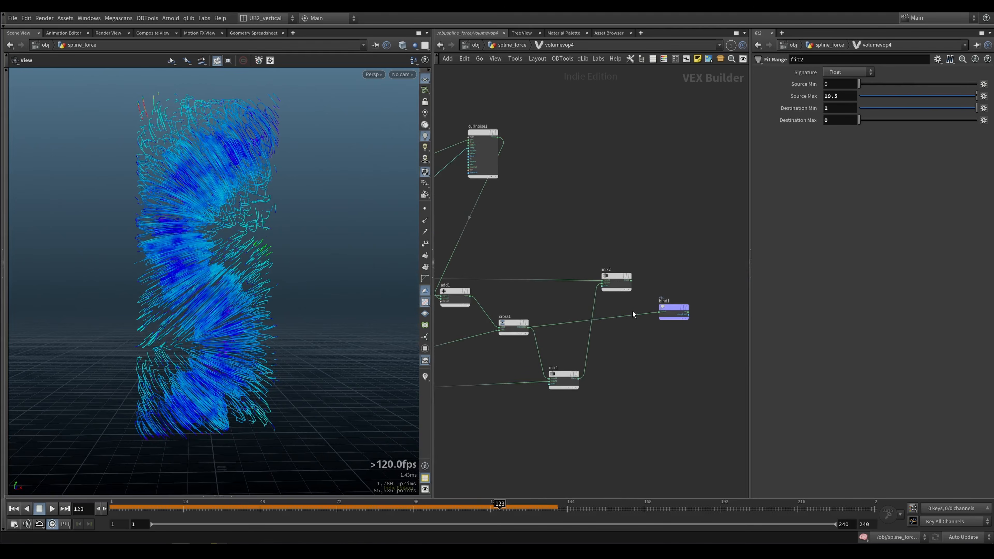
left_click_drag(634, 312, 661, 268)
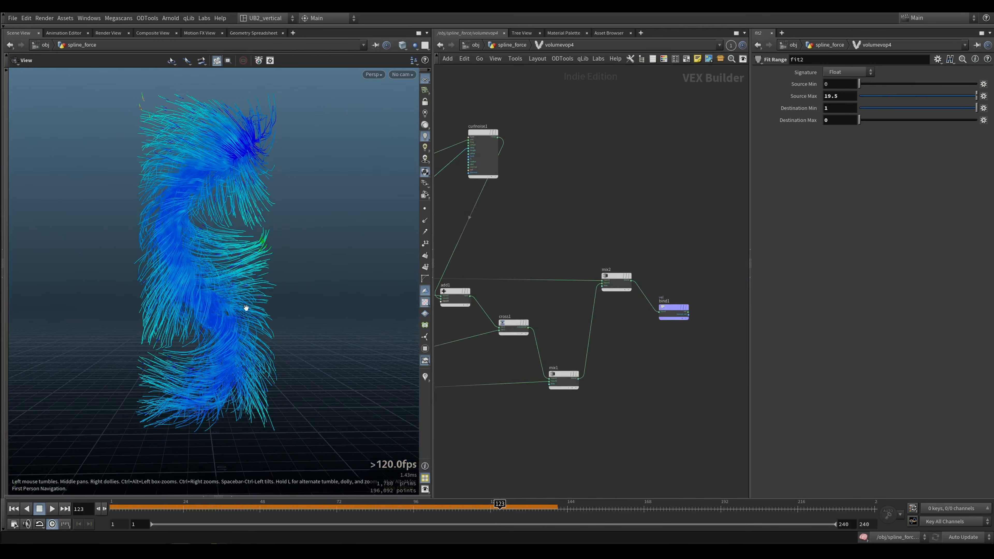
Step: Set the multiplier of the mulconst1 node to 1.2
middle_click_drag(533, 218, 630, 214)
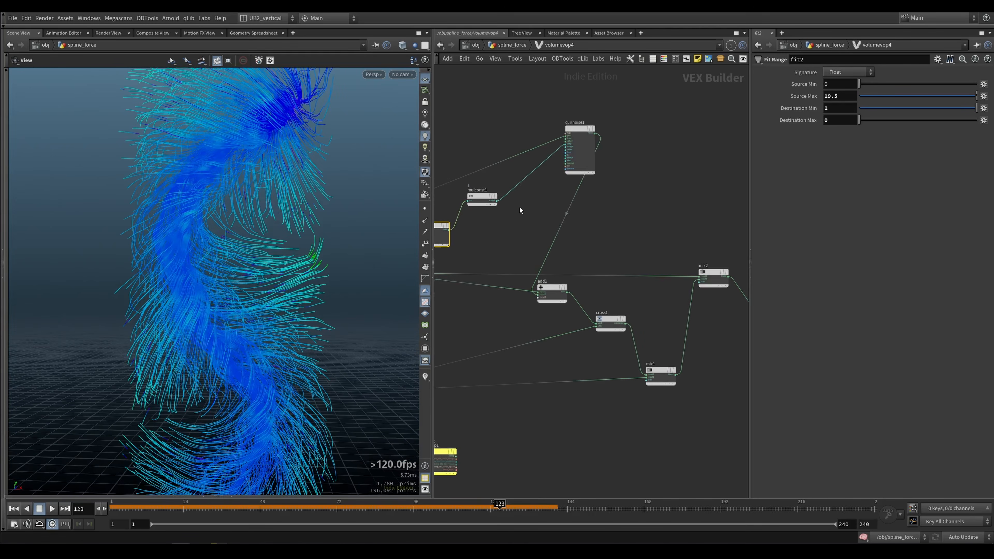
left_click_drag(486, 204, 489, 215)
middle_click_drag(832, 84, 832, 85)
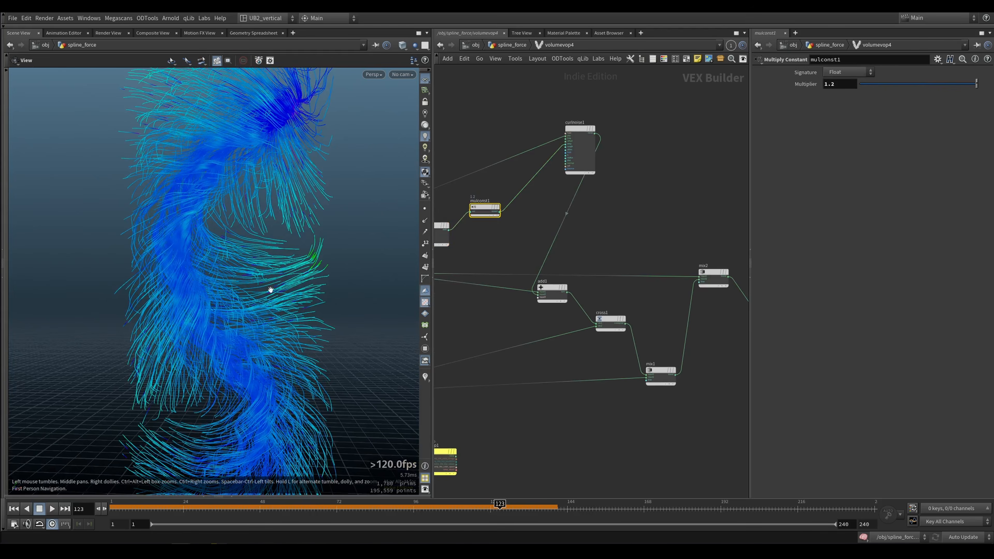
left_click_drag(271, 290, 269, 246)
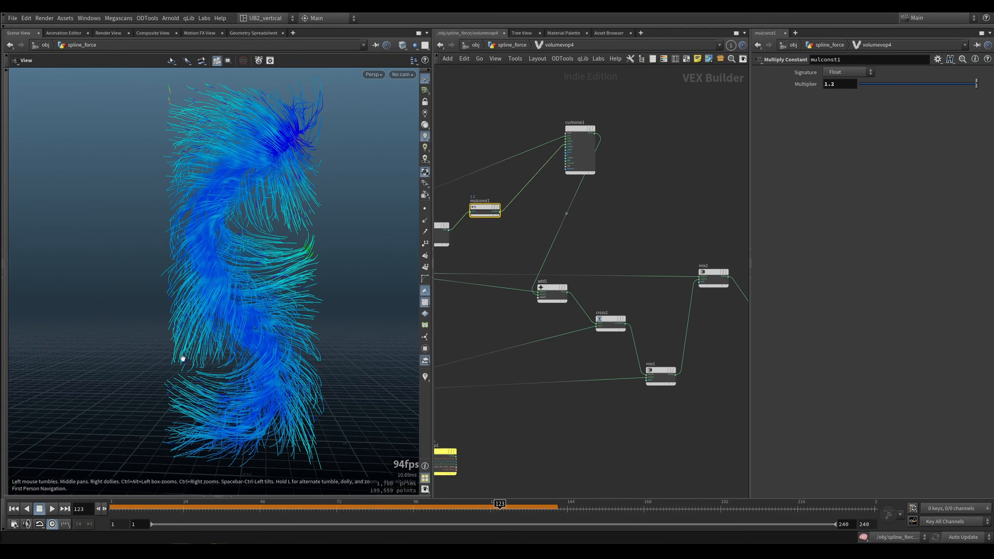
Step: Review the subtract1, length1 and fit2 chain feeding the curl noise, and go back up to the spline_force geometry network
middle_click_drag(489, 239, 562, 214)
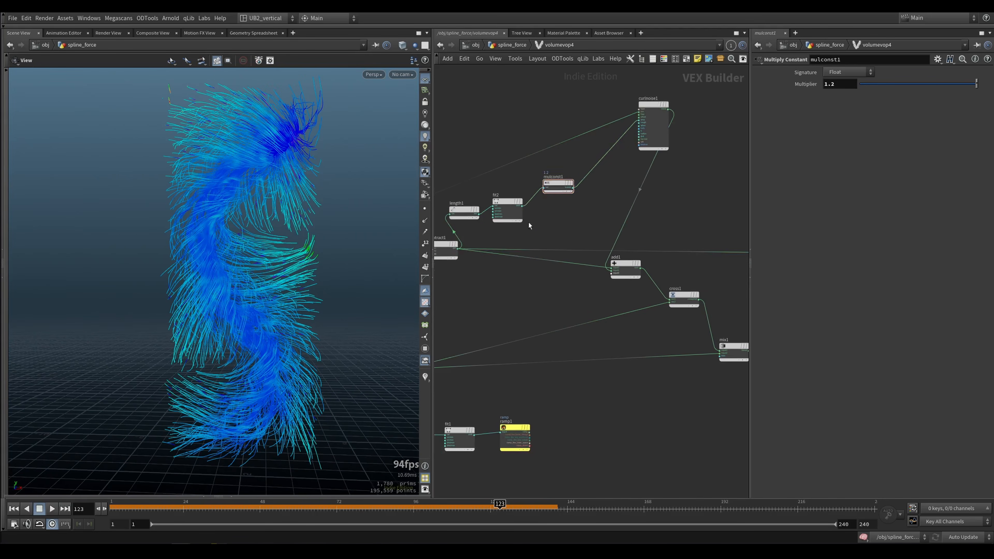
middle_click_drag(465, 270, 525, 281)
left_click(506, 257)
left_click(522, 226)
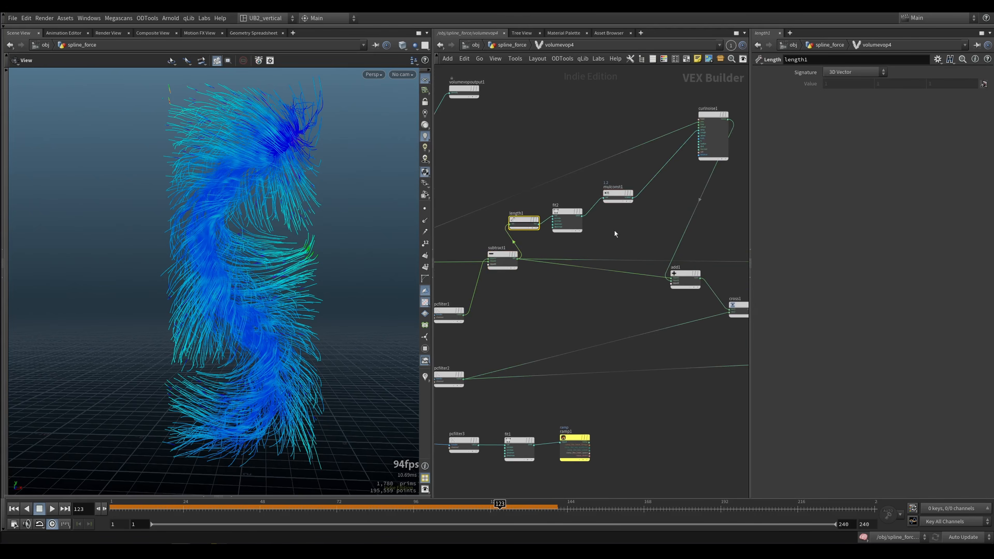
middle_click_drag(746, 228, 602, 224)
key("u")
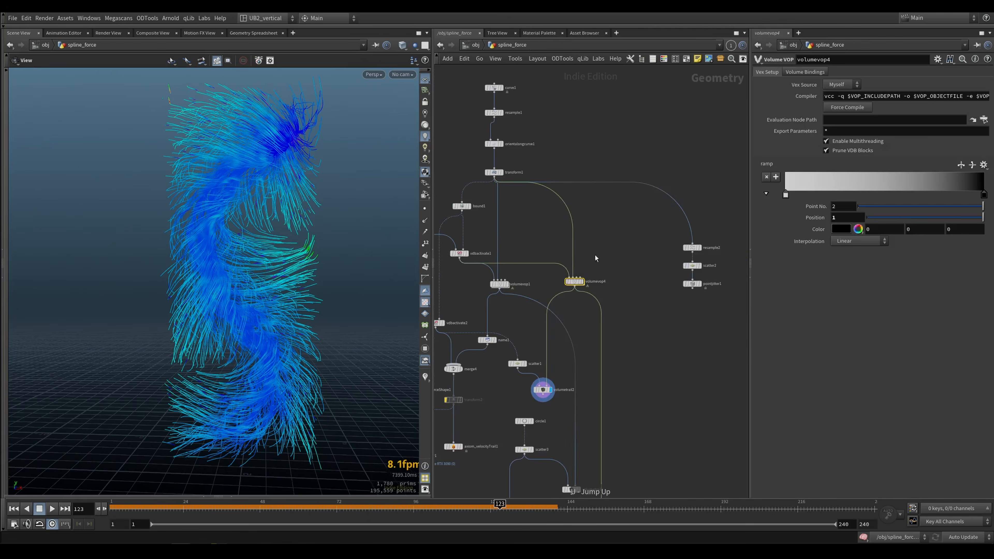
Step: Compare the circle1, scatter3, volumetrail1 and volumetrail2 outputs in the viewport, ending with volumetrail2 displayed
left_click_drag(299, 319, 267, 331)
middle_click_drag(619, 351, 616, 285)
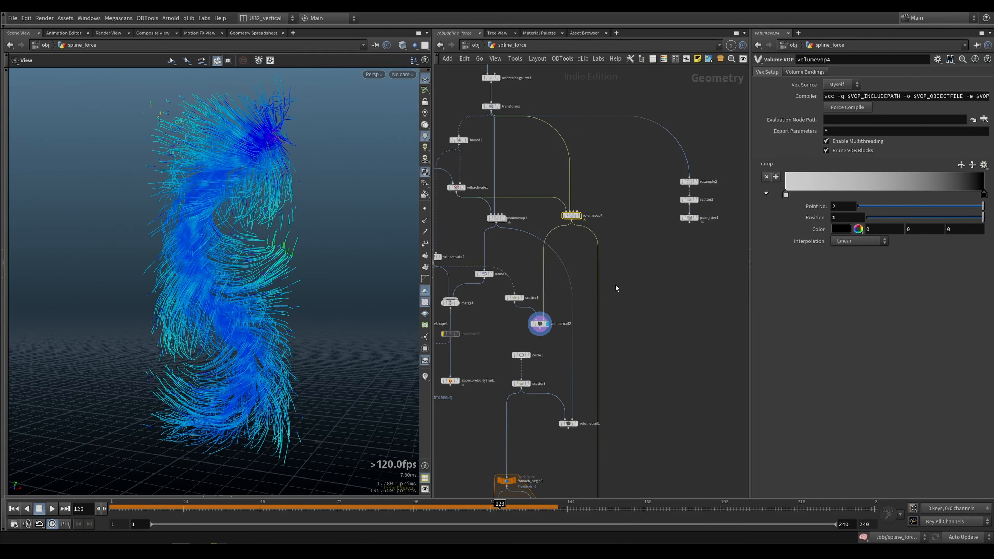
middle_click_drag(557, 362, 553, 326)
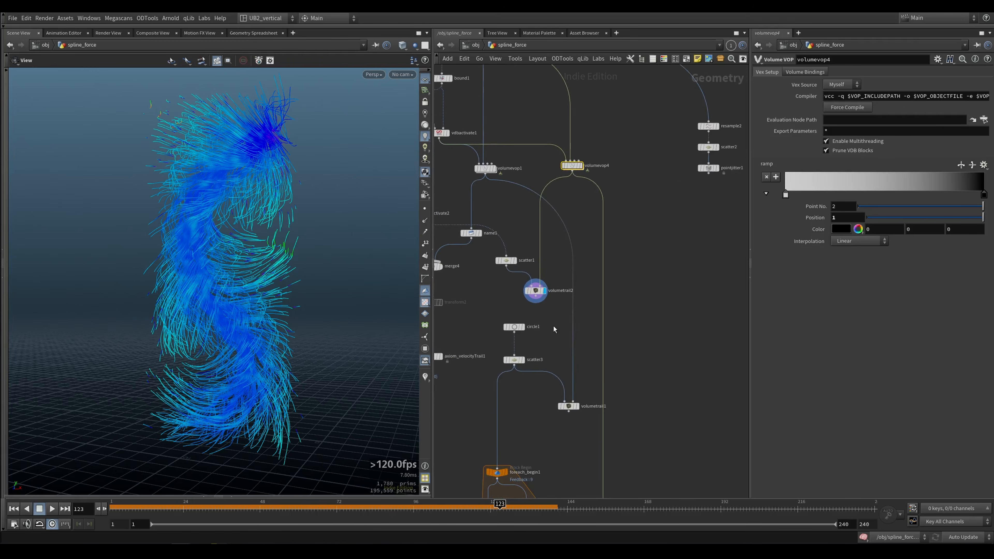
left_click(536, 299)
middle_click_drag(493, 299, 496, 296)
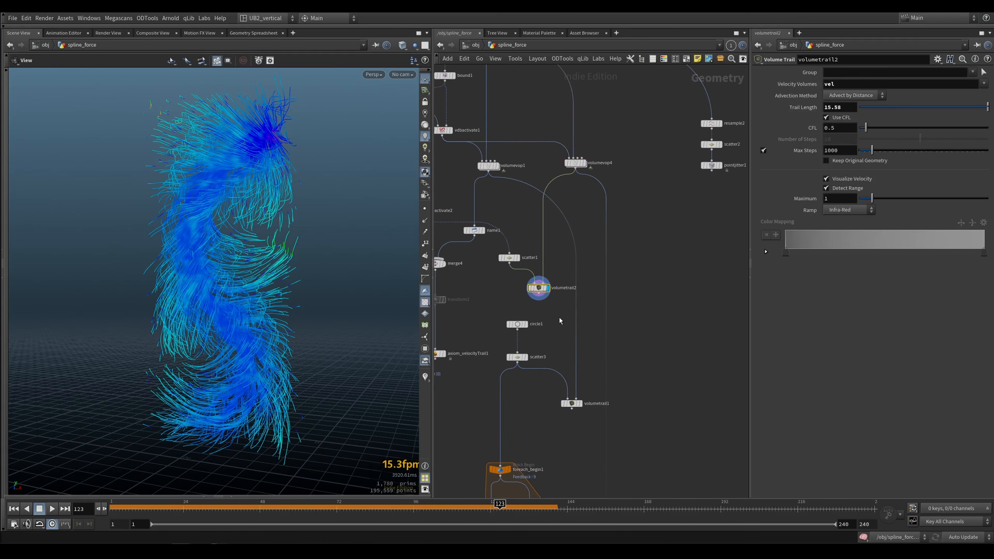
left_click(525, 325)
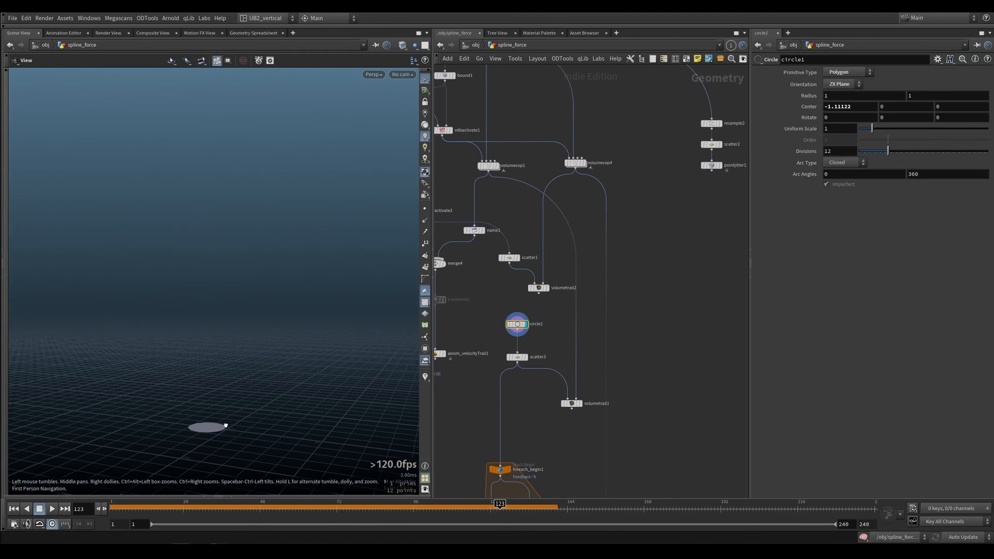
left_click(526, 357)
left_click(572, 404)
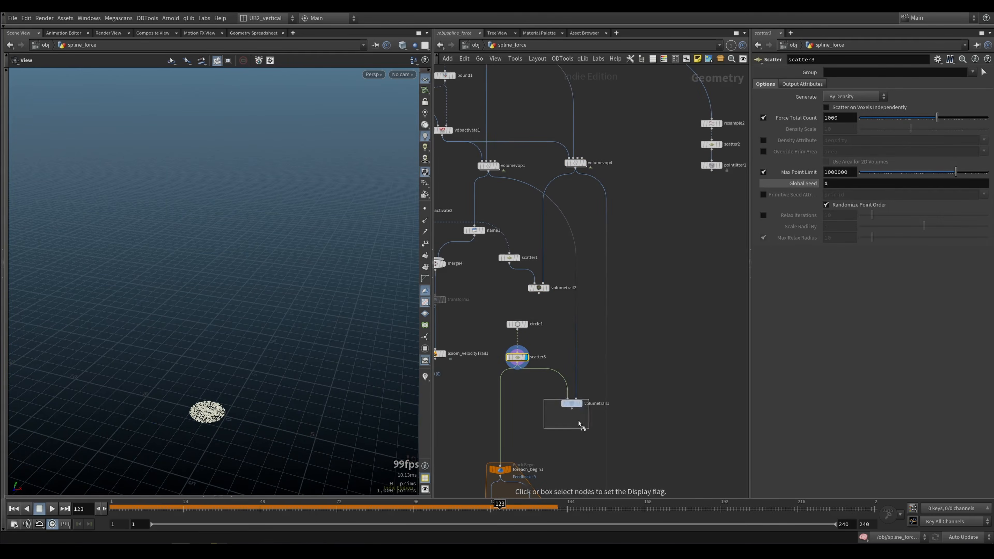
left_click(580, 404)
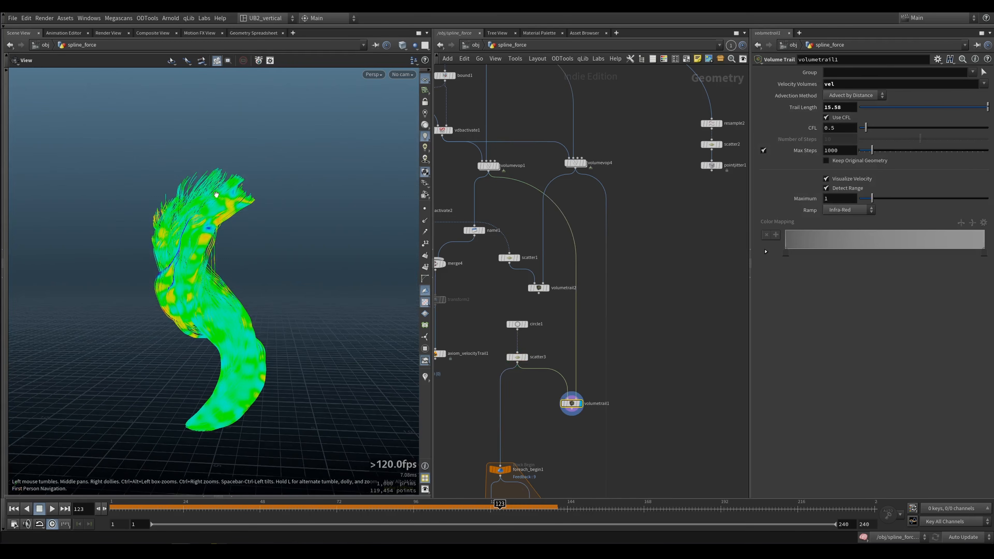
mouse_move(575, 320)
left_mouse_down()
mouse_move(583, 284)
mouse_move(568, 310)
left_mouse_up()
left_click(551, 311)
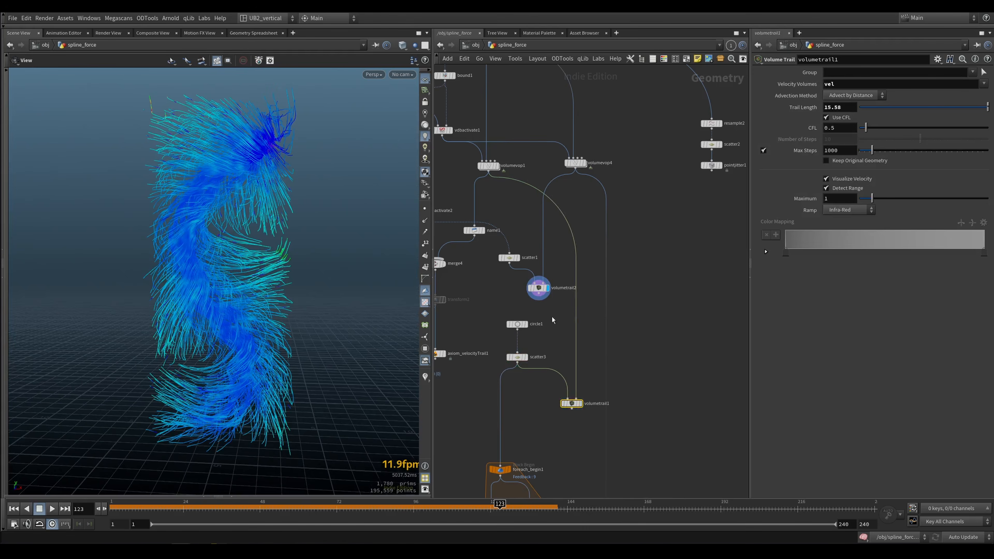
left_click(539, 288)
Step: Rewire volumetrail1's velocity input from volumevop1 to volumevop4 and display volumetrail1
key("r")
left_click(558, 424)
left_click_drag(573, 341, 577, 171)
middle_click_drag(583, 389, 583, 331)
left_click(572, 345)
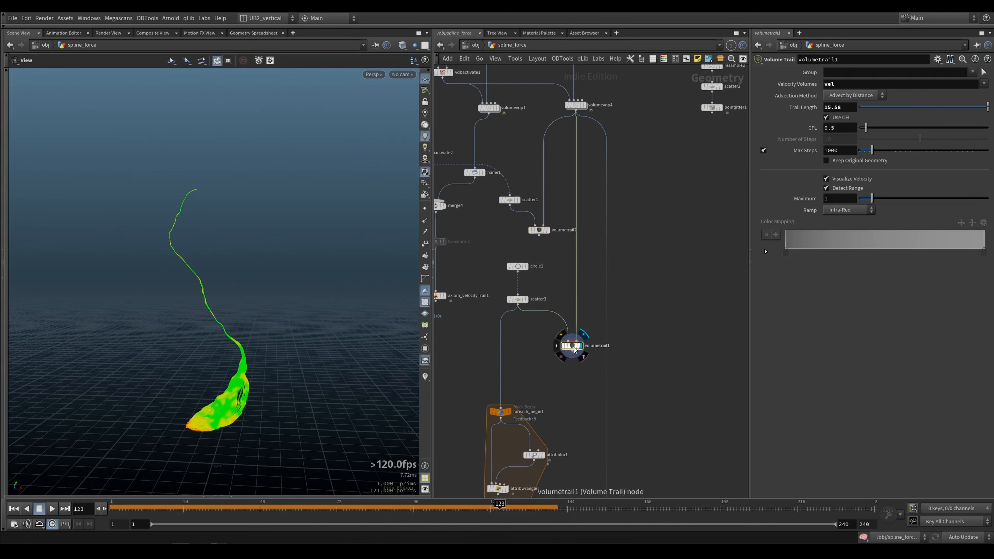
left_click_drag(340, 316, 342, 325)
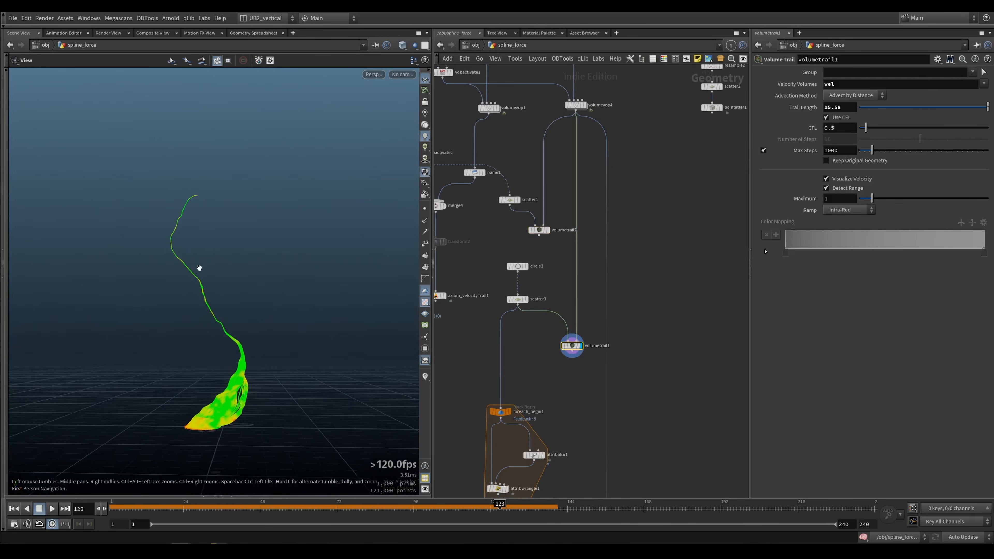
Step: Display the popnet node and play its particle simulation from the first frame, stopping at about frame 139
middle_click_drag(649, 261, 614, 214)
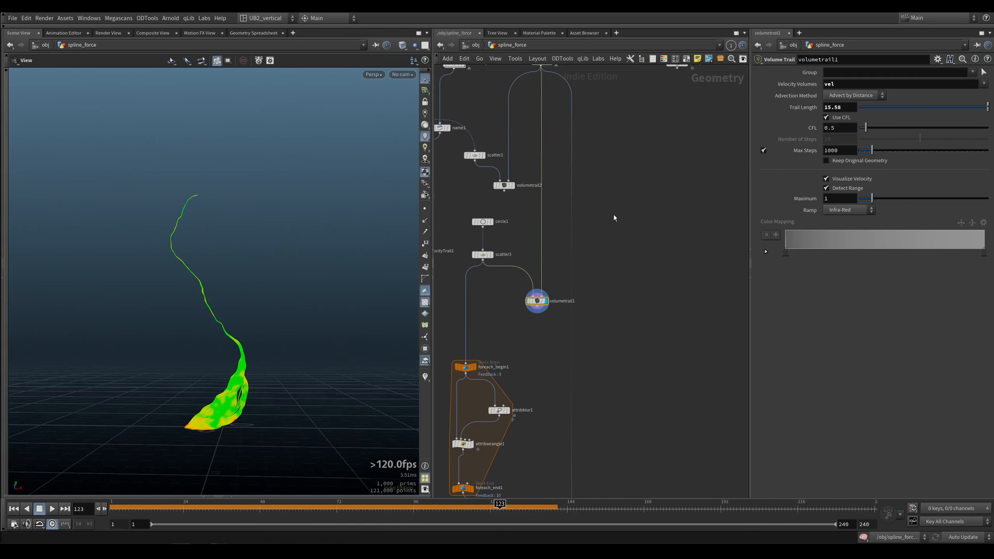
middle_click_drag(625, 338, 597, 169)
middle_click_drag(588, 377, 586, 360)
left_click(552, 420)
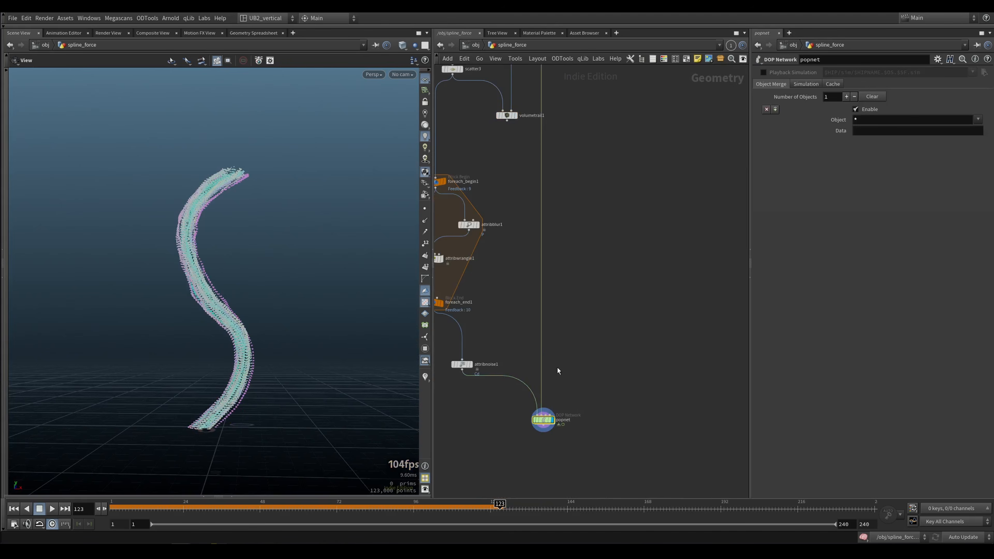
key("ctrl+Left")
key("Up")
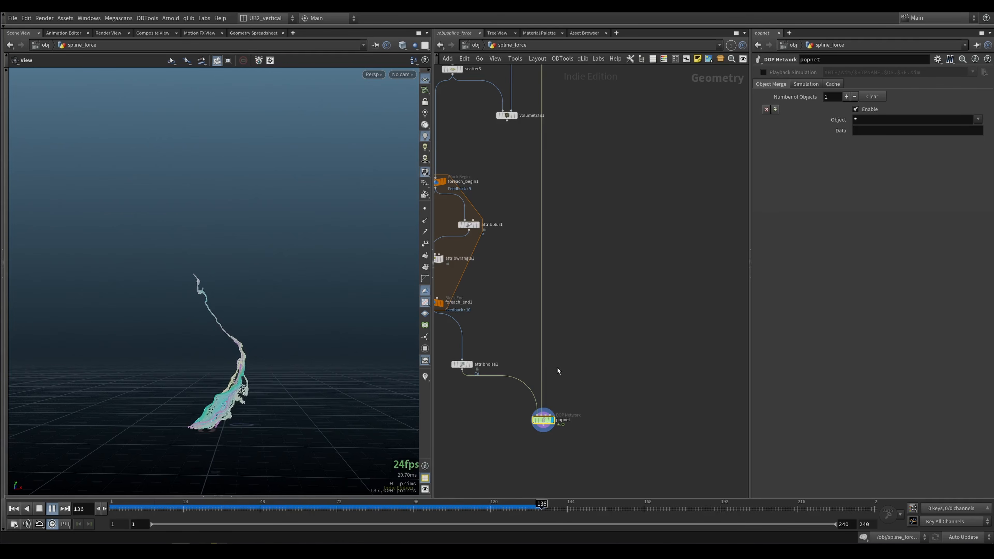
key("Up")
Step: Display the volumetrail2 trails and the scatter3 source points for inspection
scroll(581, 234, "down", 5)
scroll(531, 308, "up", 5)
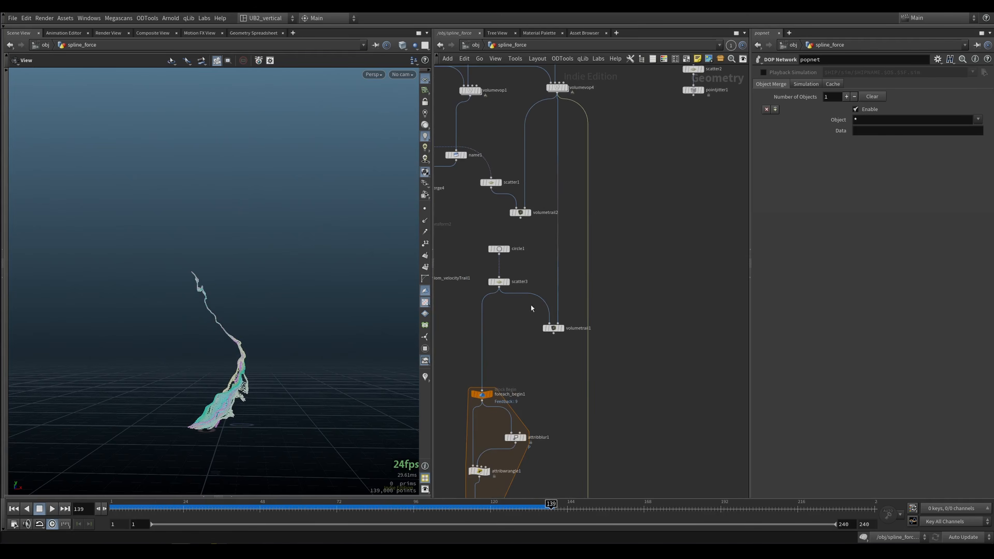
left_click(528, 213)
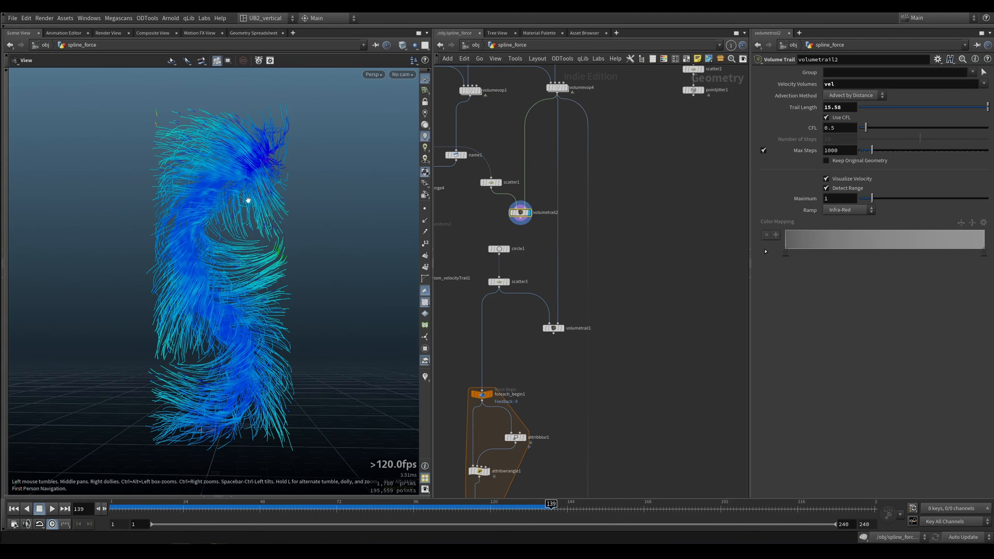
left_click_drag(248, 200, 255, 324)
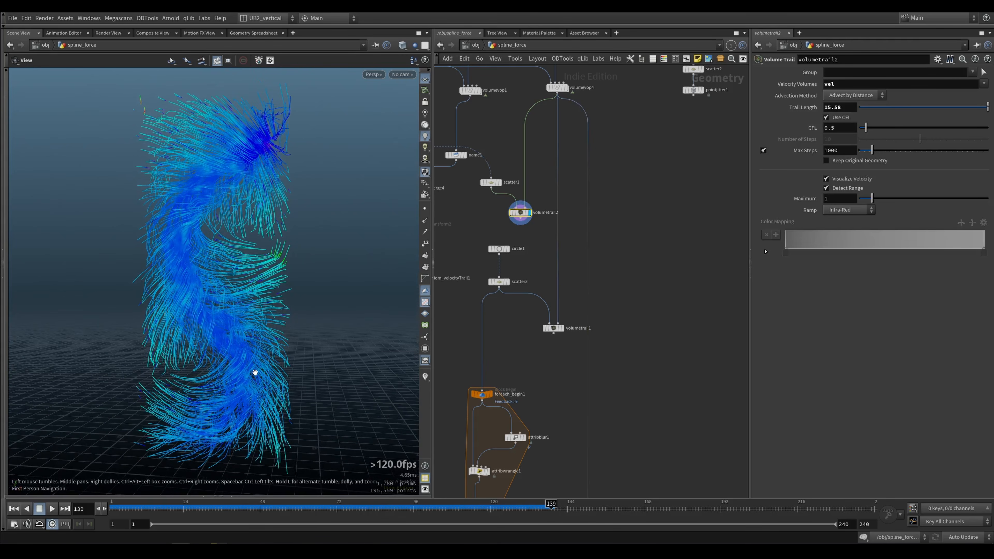
left_click(508, 282)
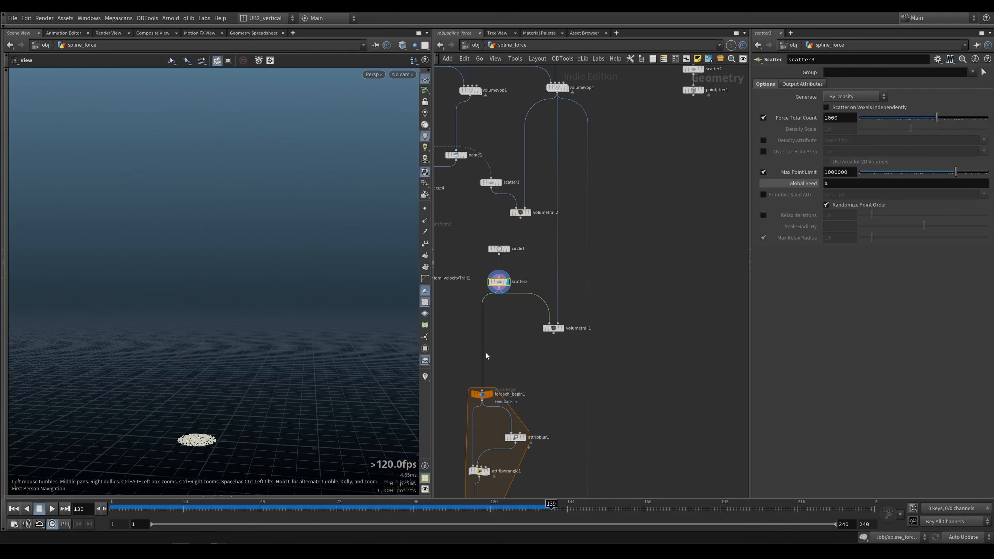
Step: Display volumetrail1 and set its trail length to 13.5
left_click(562, 328)
left_click_drag(221, 419, 165, 407)
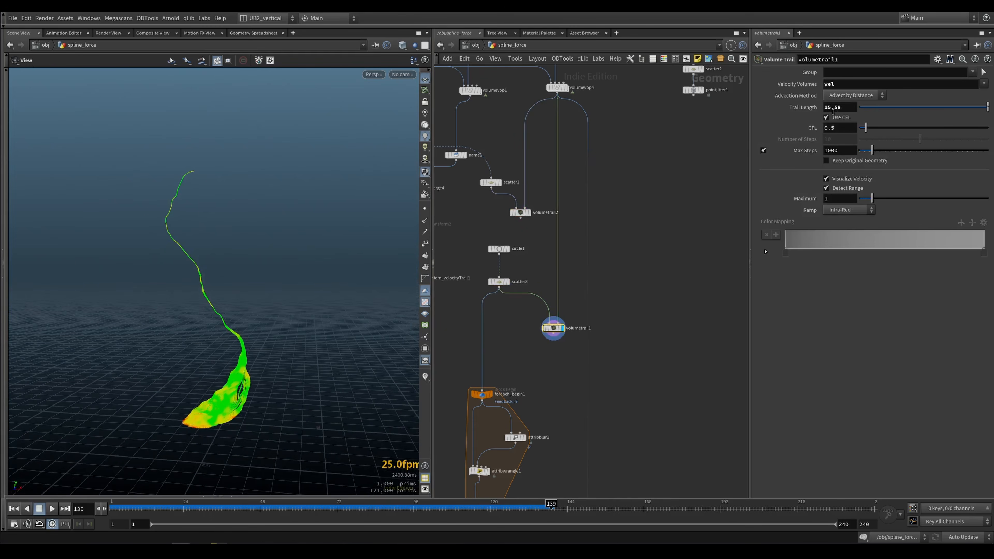
left_click_drag(889, 114, 987, 109)
middle_click_drag(846, 108, 976, 93)
Step: Check the popnet particle result in the viewport and return the display to volumetrail1
middle_click_drag(633, 339, 619, 184)
middle_click_drag(605, 367, 601, 271)
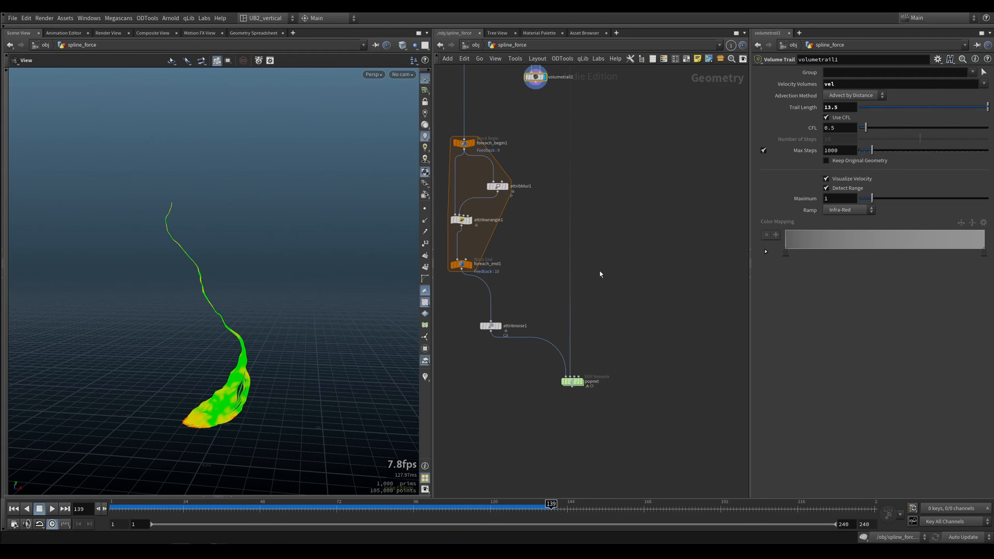
key("r")
left_click_drag(631, 340, 573, 413)
left_click_drag(268, 365, 238, 344)
middle_click_drag(522, 109, 538, 347)
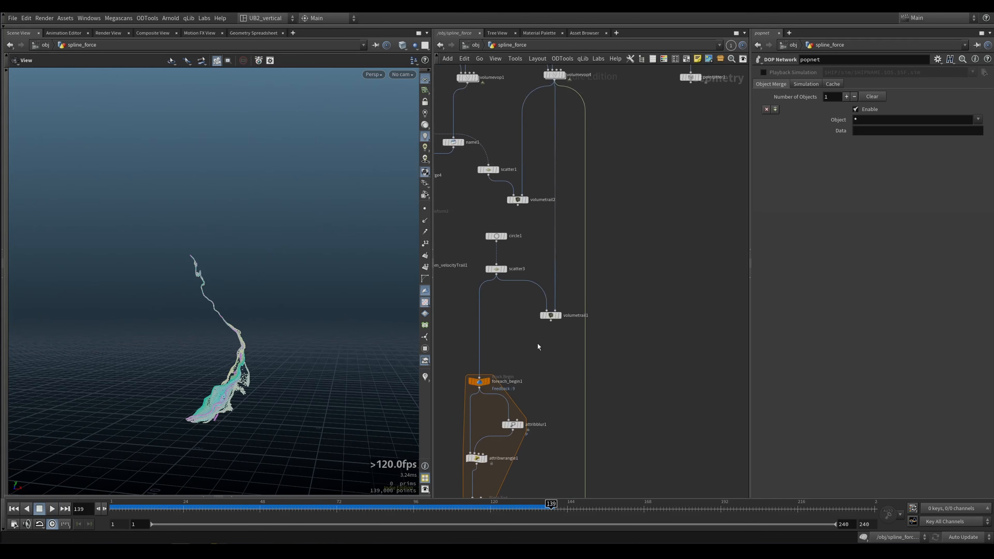
middle_click_drag(524, 309, 535, 386)
left_click(562, 392)
left_click(553, 392)
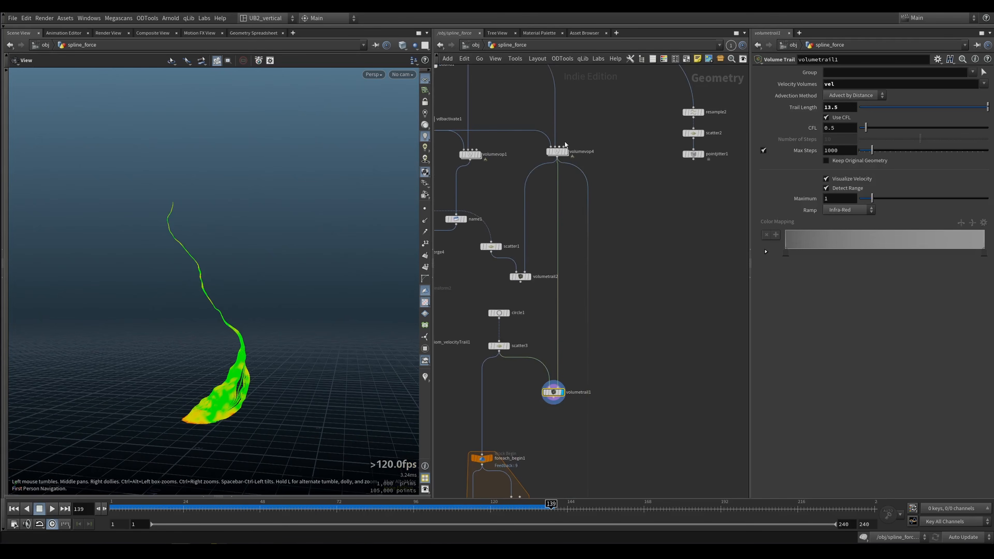
Step: Inside volumevop4, set the mix1 bias to 0.543 and the mix2 bias to 0.967
double_click(557, 153)
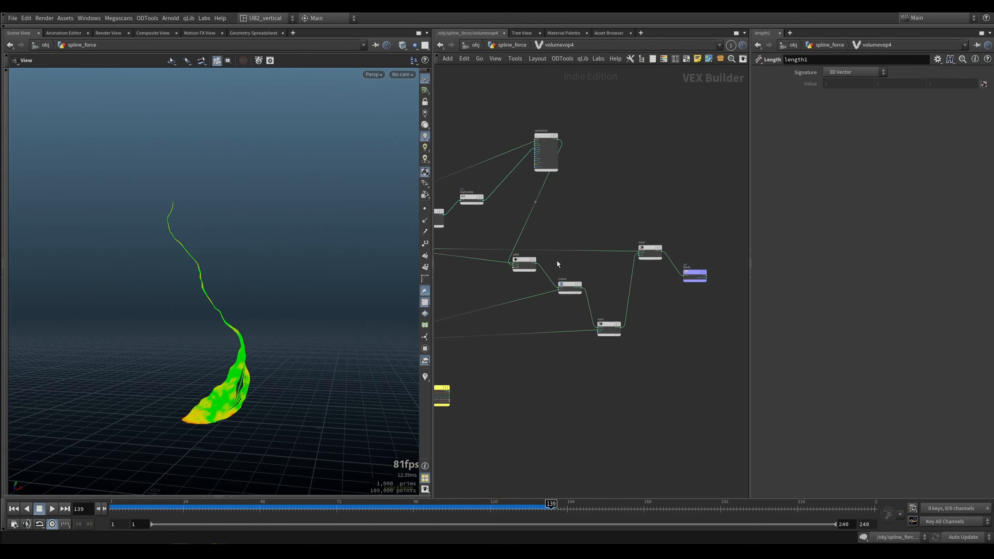
left_click(526, 260)
middle_click_drag(562, 356, 626, 329)
left_click(673, 301)
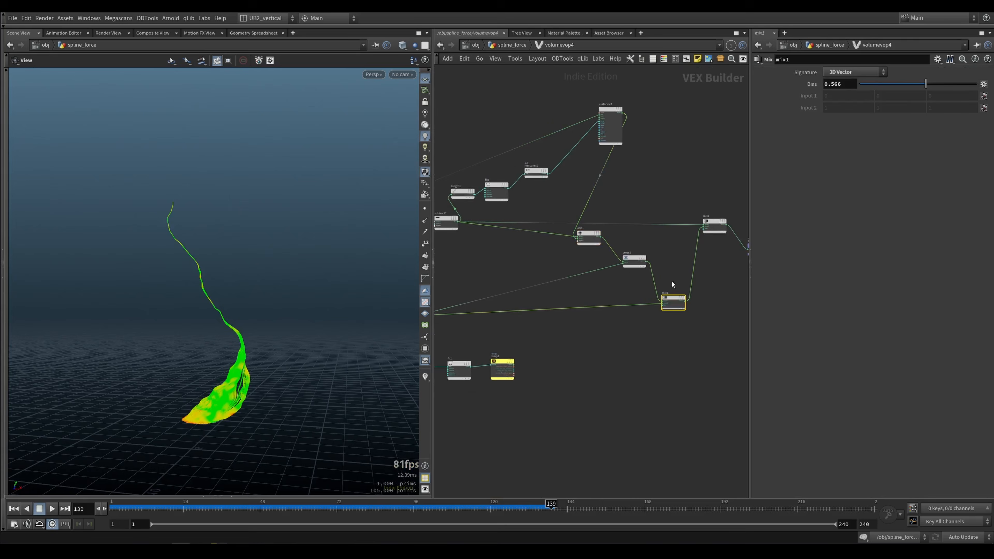
left_click_drag(910, 84, 974, 81)
left_click(715, 224)
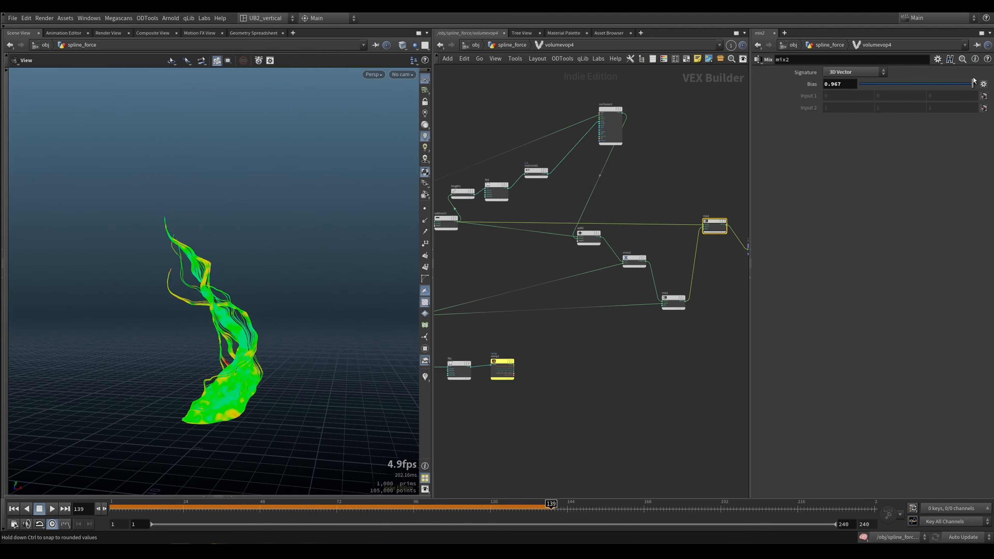
middle_click_drag(689, 258, 663, 273)
scroll(685, 242, "up", 1)
left_click(623, 317)
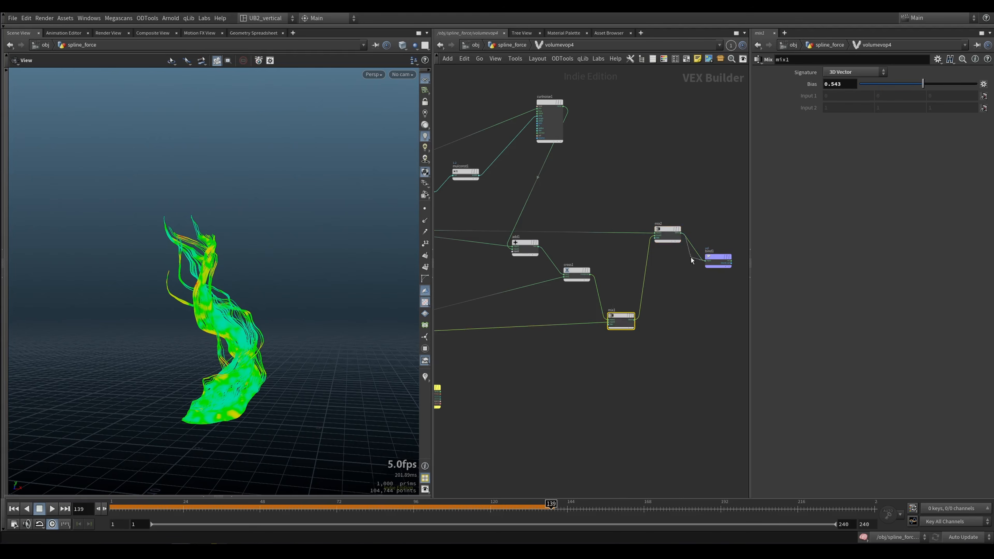
Step: Try feeding bind1 directly from cross1, and reconnect it to the mix2 output
left_click_drag(691, 258, 591, 274)
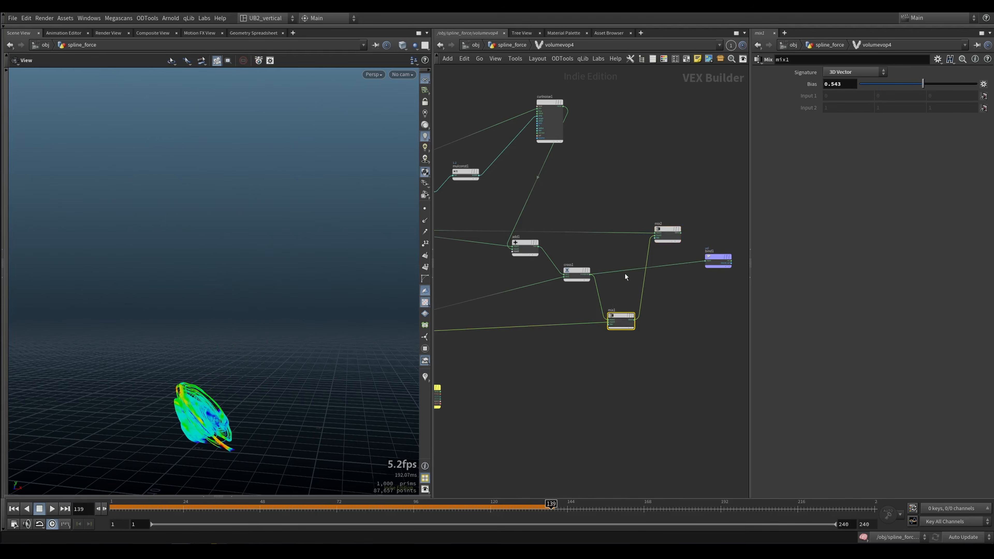
left_click_drag(608, 271, 682, 234)
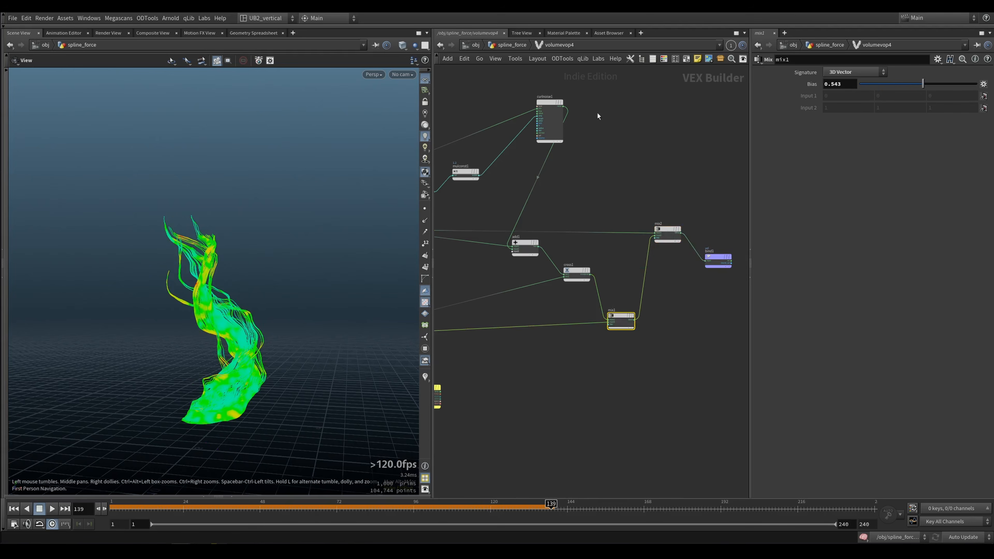
Step: Set the mulconst1 multiplier in volumevop4 to 0.745 and return to the spline_force network
left_click_drag(457, 200, 458, 200)
left_click_drag(897, 84, 947, 83)
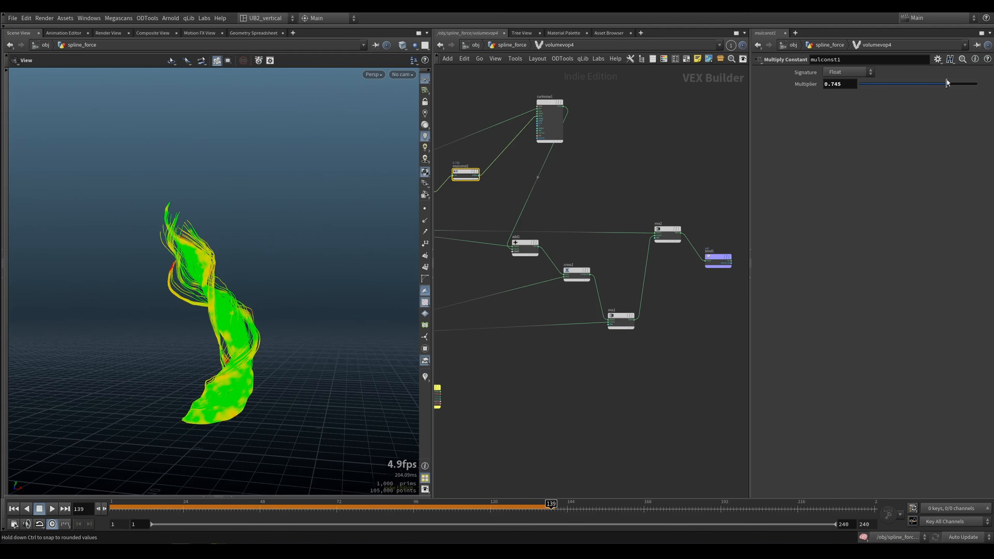
key("u")
Step: Display popnet and play the particle simulation from the first frame to examine its flow
middle_click_drag(610, 369, 599, 167)
middle_click_drag(603, 382, 598, 284)
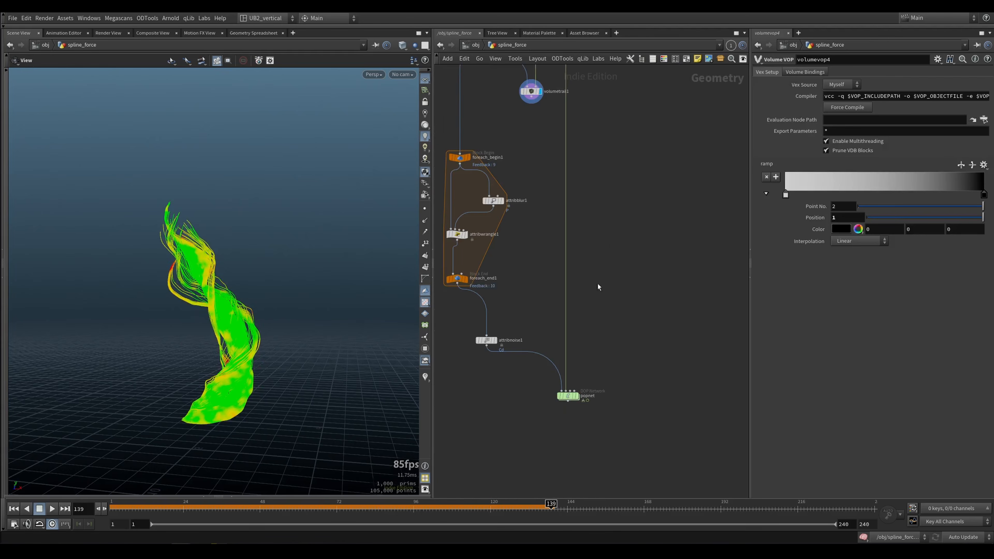
left_click_drag(624, 360, 572, 411)
key("r")
key("ctrl+Up")
key("Up")
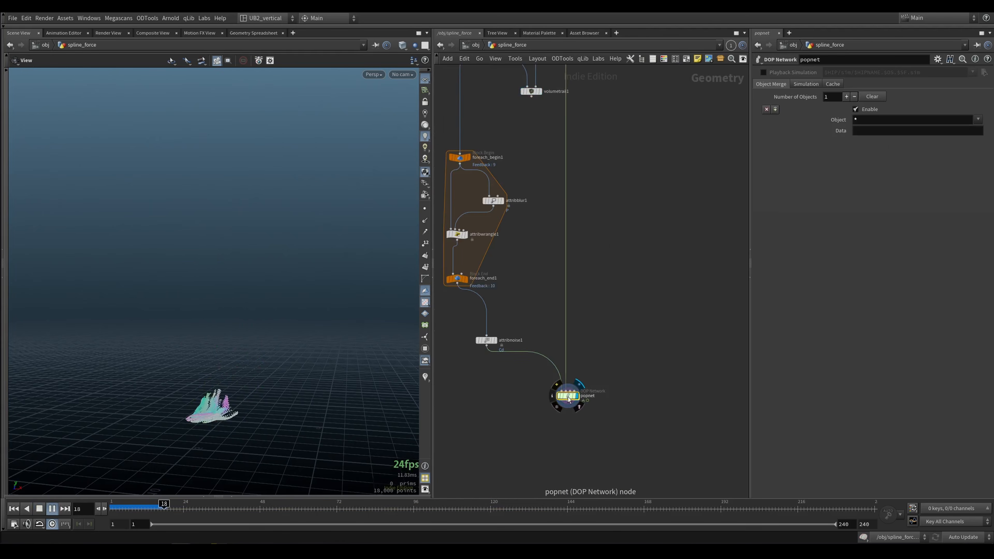
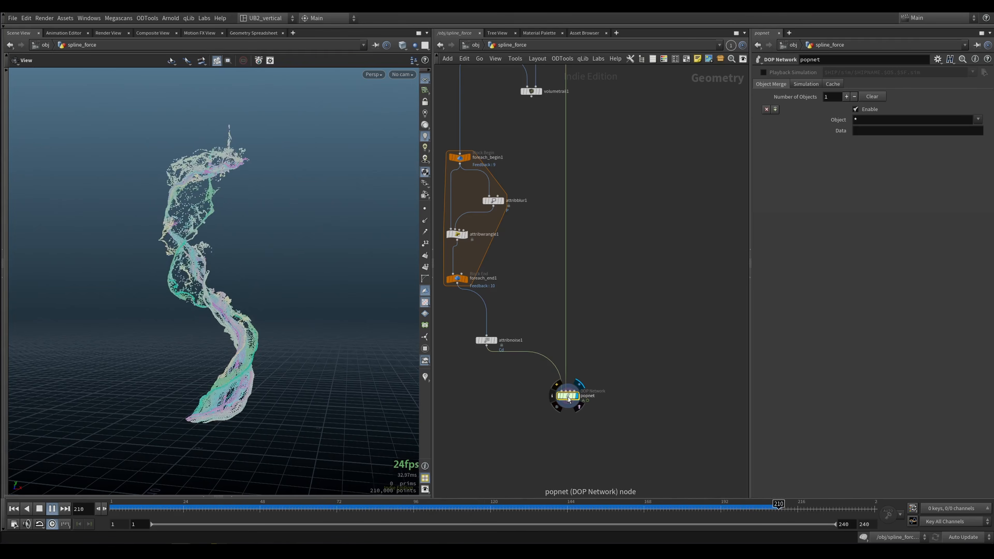
key("Up")
Step: Look inside popnet at the popadvectbyvolumes1 and popforce1 nodes, and return to spline_force
middle_click_drag(594, 369, 582, 337)
key("i")
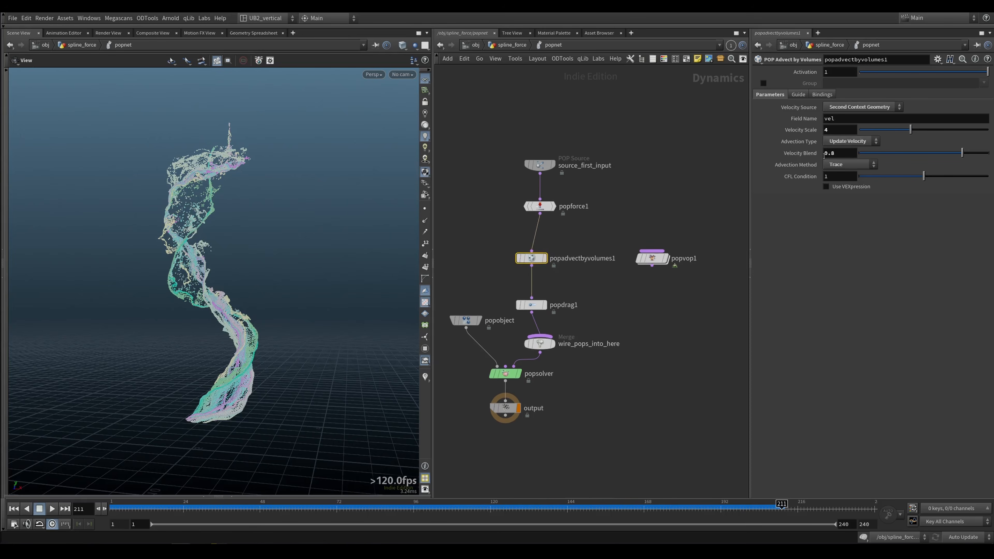
left_click(540, 206)
left_click_drag(578, 291, 514, 324)
middle_click_drag(481, 273, 527, 284)
key("u")
Step: Display the volumevop4 velocity field and the volumevop1 field in turn to compare them
scroll(467, 380, "down", 3)
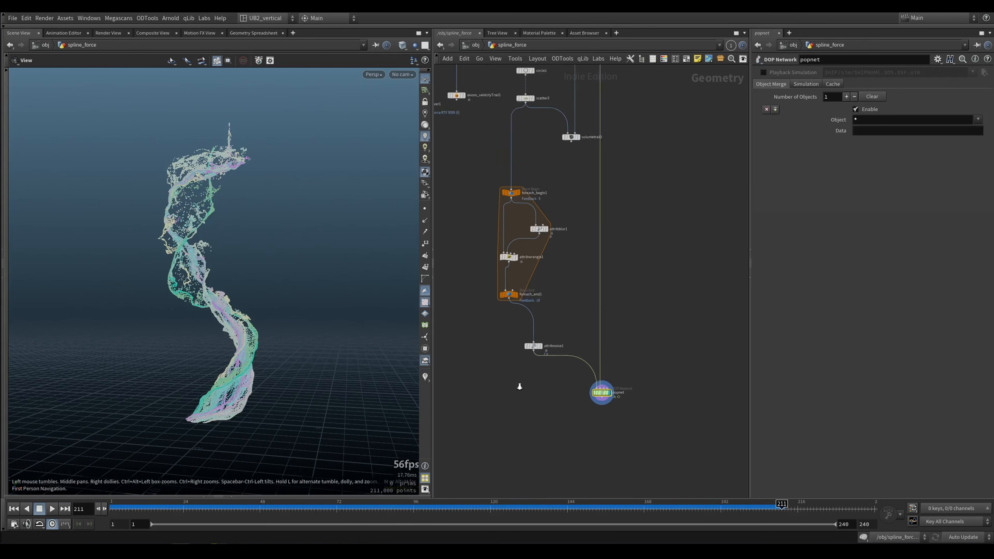
middle_click_drag(486, 327, 540, 402)
scroll(574, 328, "up", 3)
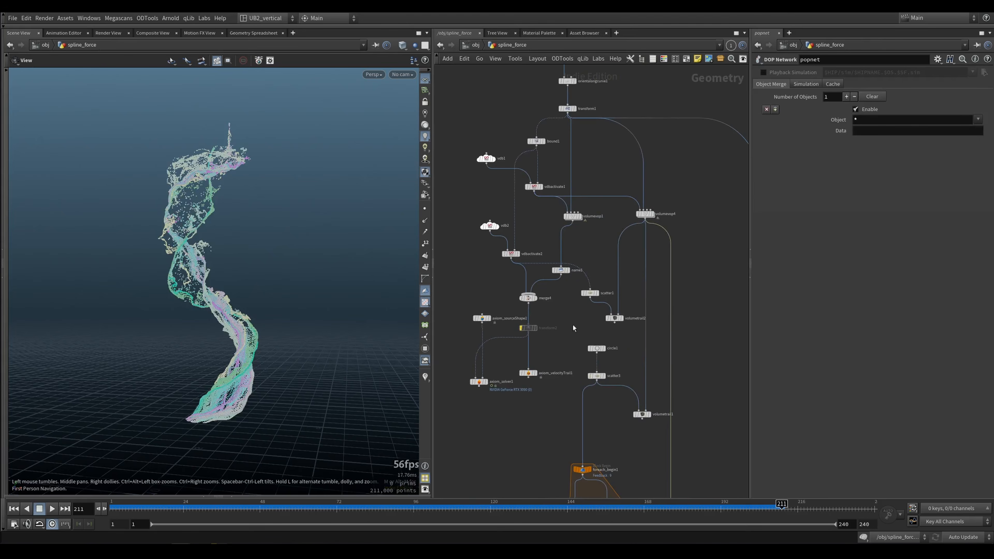
scroll(659, 211, "up", 2)
left_click(659, 210)
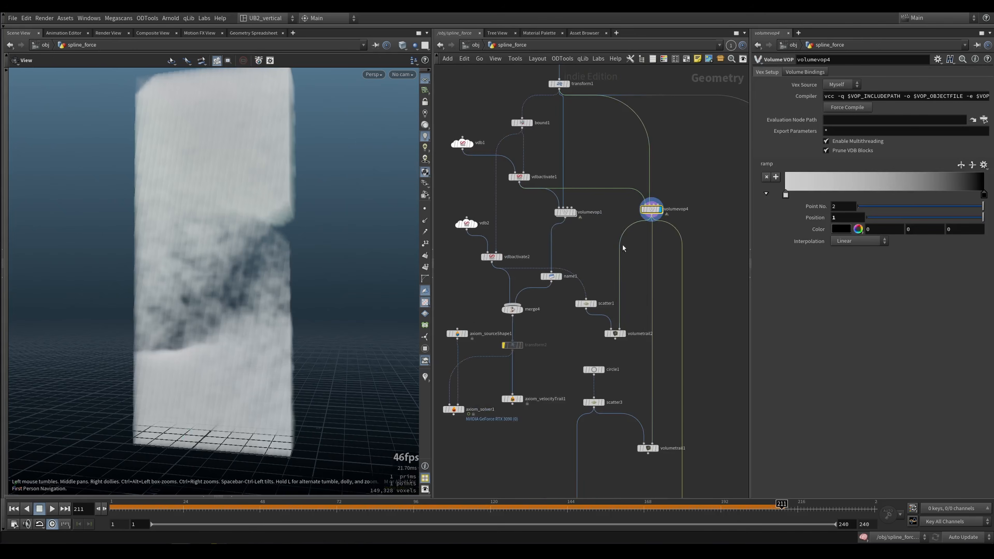
left_click(566, 212)
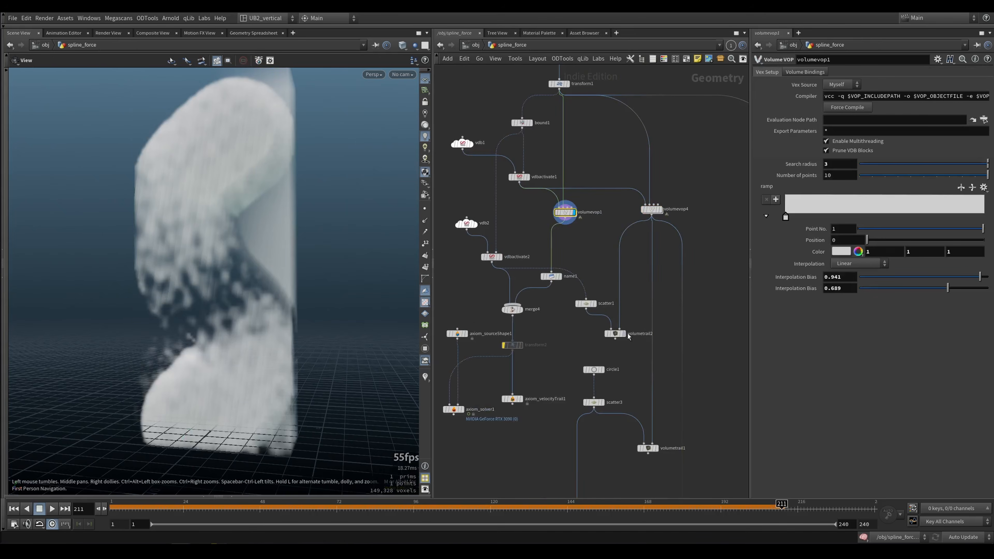
Step: Display volumetrail1 and switch its velocity input between volumevop1 and volumevop4 to compare trails, leaving volumevop1 connected
middle_click_drag(661, 442, 628, 381)
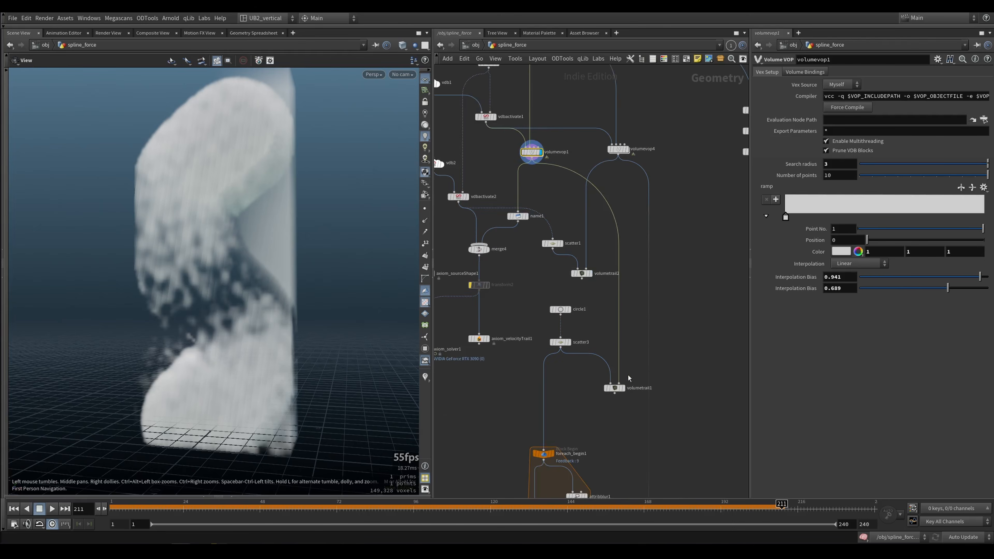
left_click(614, 387)
mouse_move(250, 347)
left_mouse_down()
mouse_move(289, 346)
mouse_move(250, 341)
left_mouse_up()
left_click_drag(620, 327, 632, 231)
left_click(623, 162)
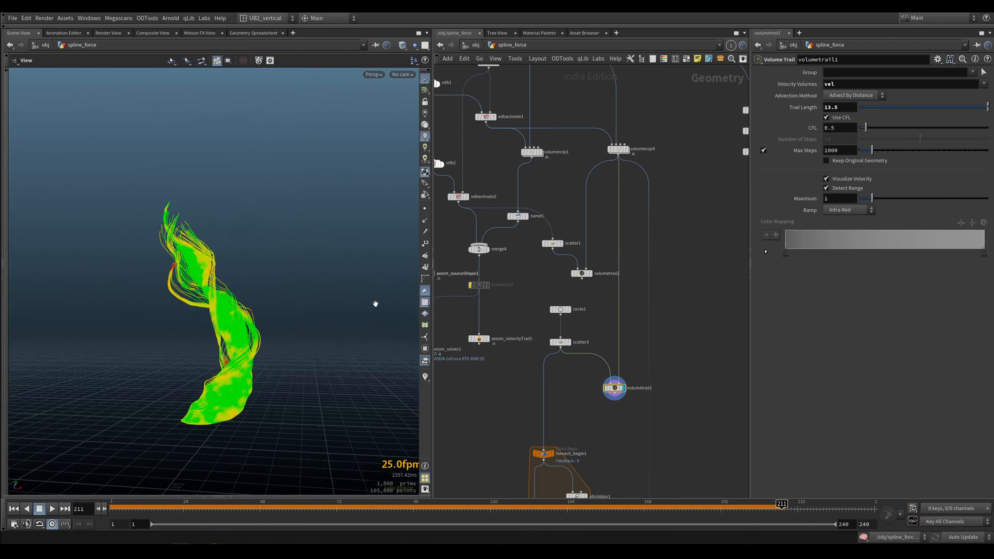
left_click(534, 170)
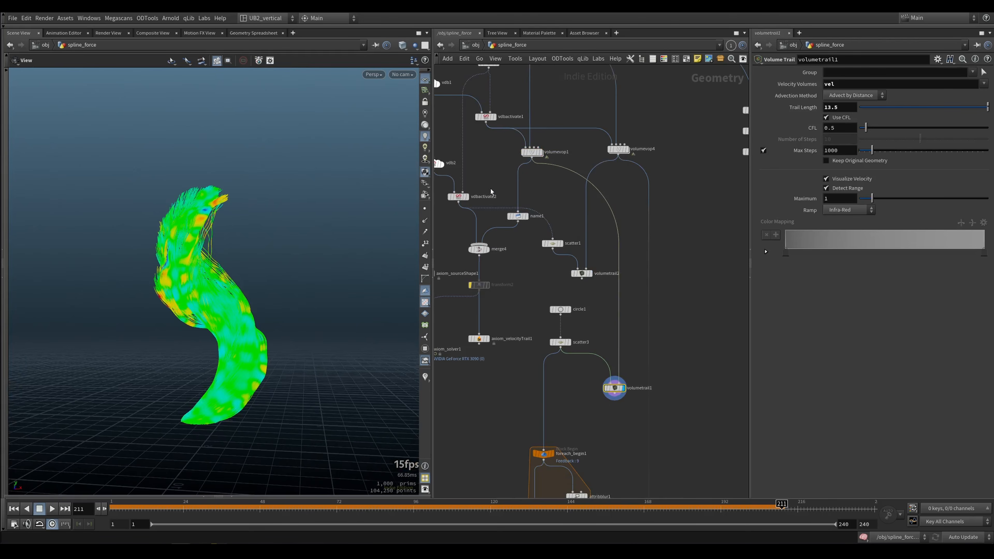
Step: Display name1 and compare the volume names in the node info of volumevop1 and name1
middle_click_drag(491, 192, 527, 222)
left_click_drag(543, 175, 572, 194)
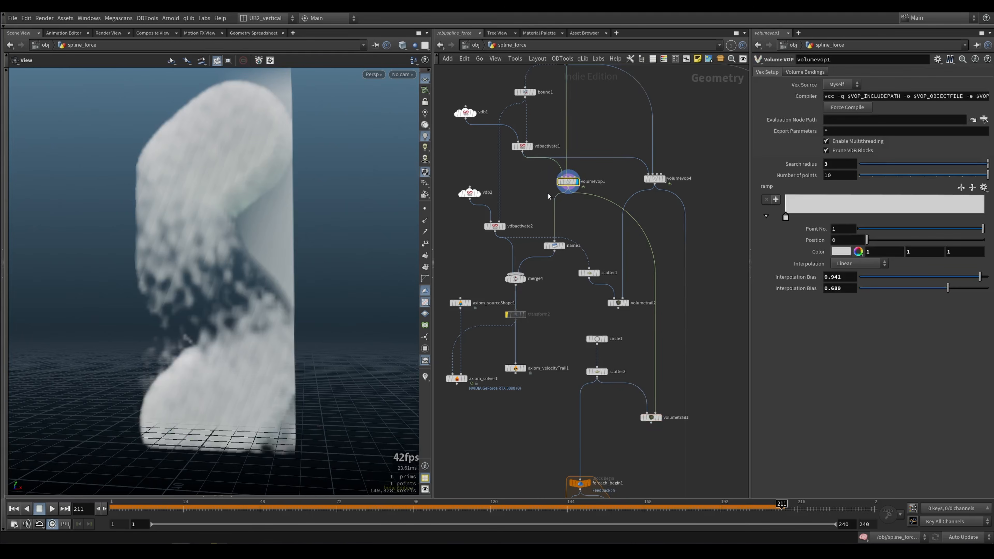
middle_click_drag(548, 194, 559, 211)
left_click_drag(552, 237, 584, 277)
middle_click(565, 262)
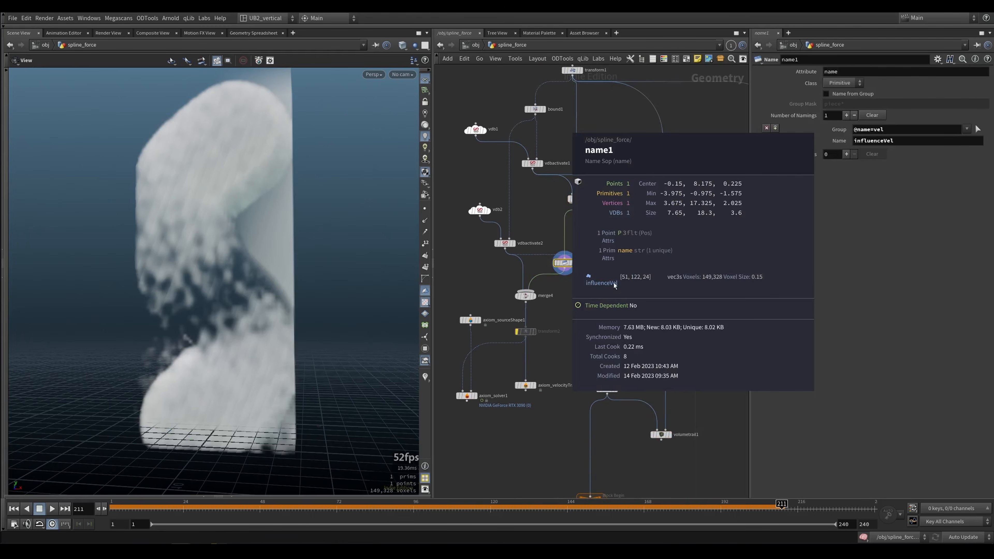
scroll(607, 236, "up", 3)
middle_click_drag(607, 235, 600, 265)
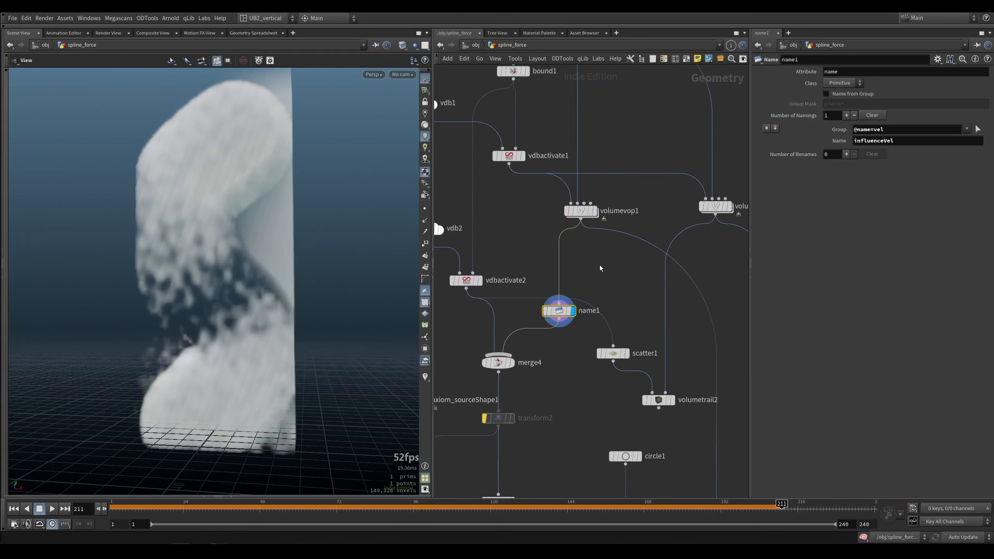
left_click_drag(584, 218, 579, 231)
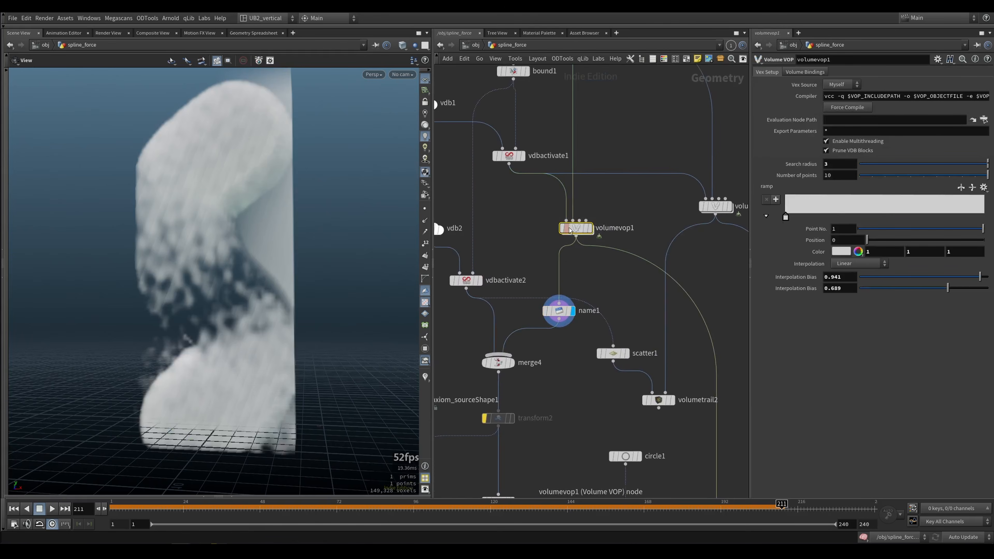
middle_click(588, 231)
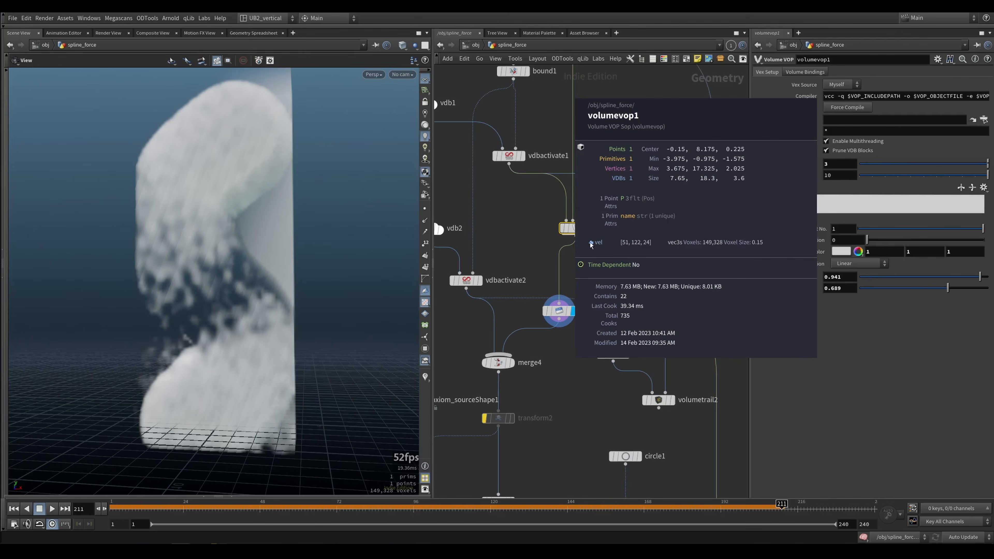
left_click(559, 311)
middle_click(562, 313)
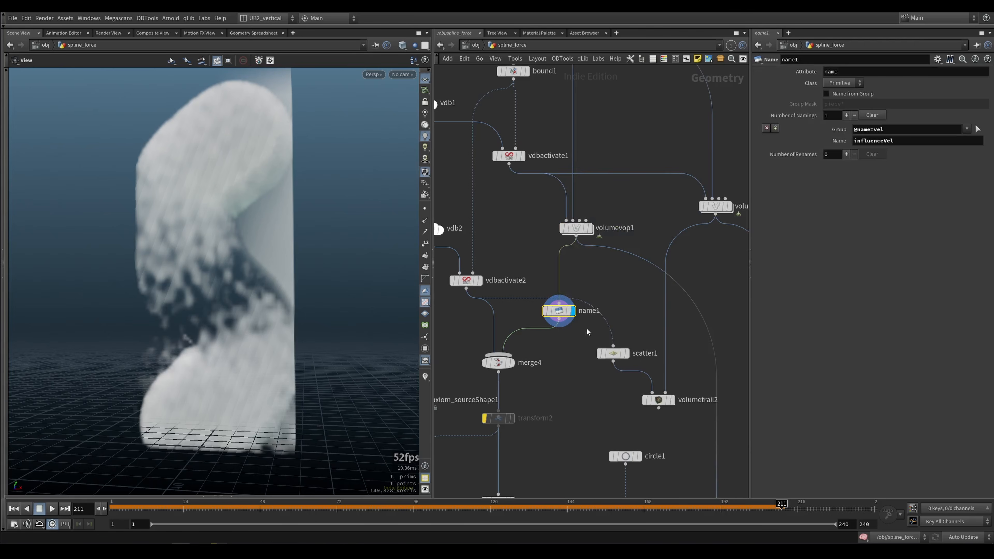
Step: Display vdbactivate2 and merge4, and inspect the merged volumes in merge4's node info
middle_click(516, 279)
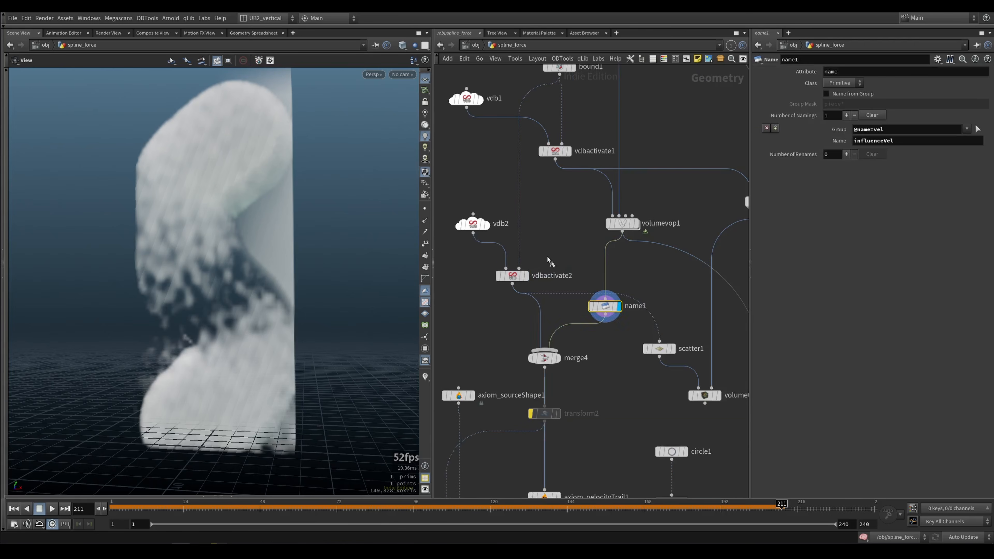
left_click(526, 276)
left_click(558, 359)
middle_click_drag(587, 382, 594, 318)
middle_click(555, 304)
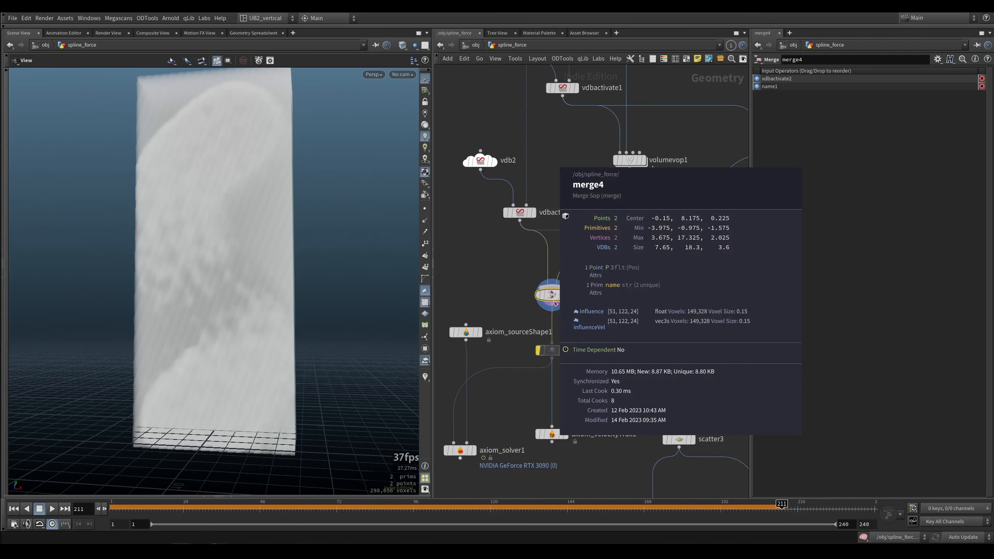
Step: Display axiom_solver1 and play the smoke simulation from the first frame
middle_click_drag(590, 408, 600, 342)
middle_click_drag(515, 346, 546, 344)
left_click_drag(542, 357, 488, 405)
left_click_drag(274, 327, 246, 315, "alt")
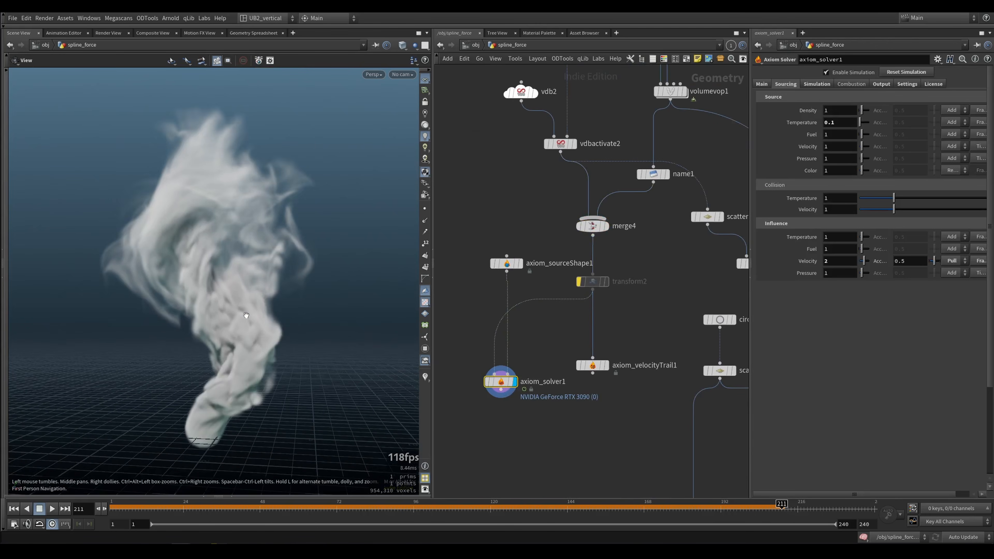
key("ctrl+Up")
key("Up")
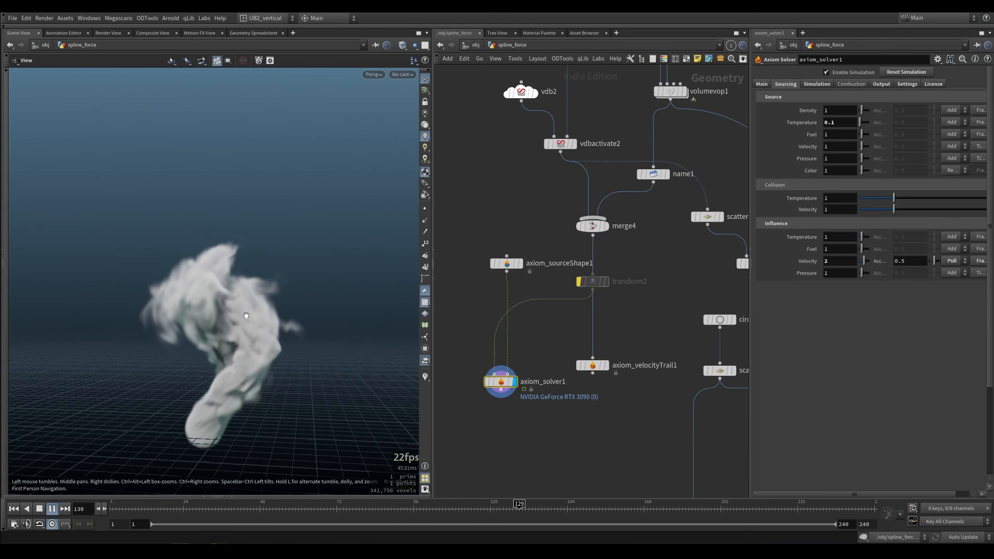
Step: Overlay the axiom_velocityTrail1 streamers on the smoke as a template to compare their directions, and remove the overlay
scroll(626, 324, "up", 2)
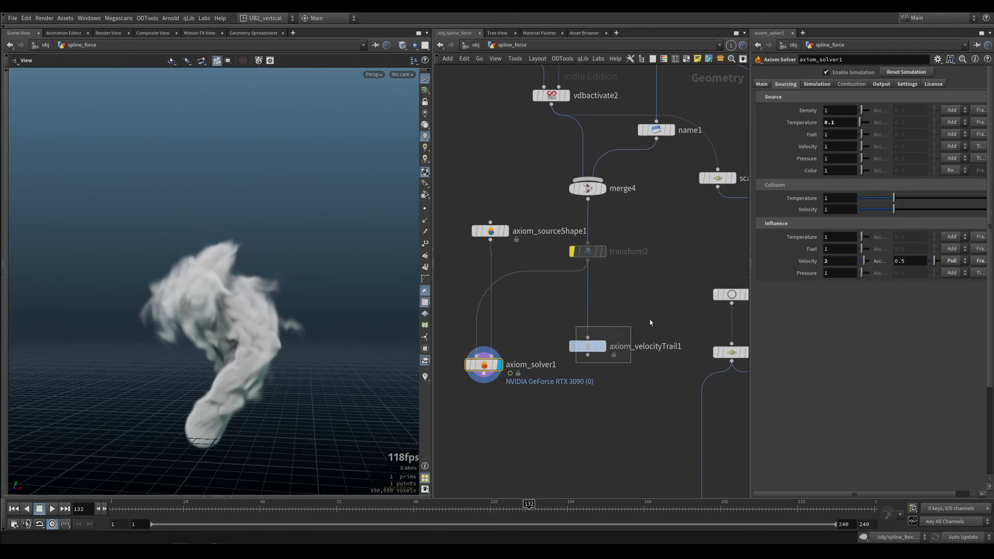
left_click_drag(650, 320, 651, 318)
key("shift+e")
left_click_drag(376, 357, 244, 347)
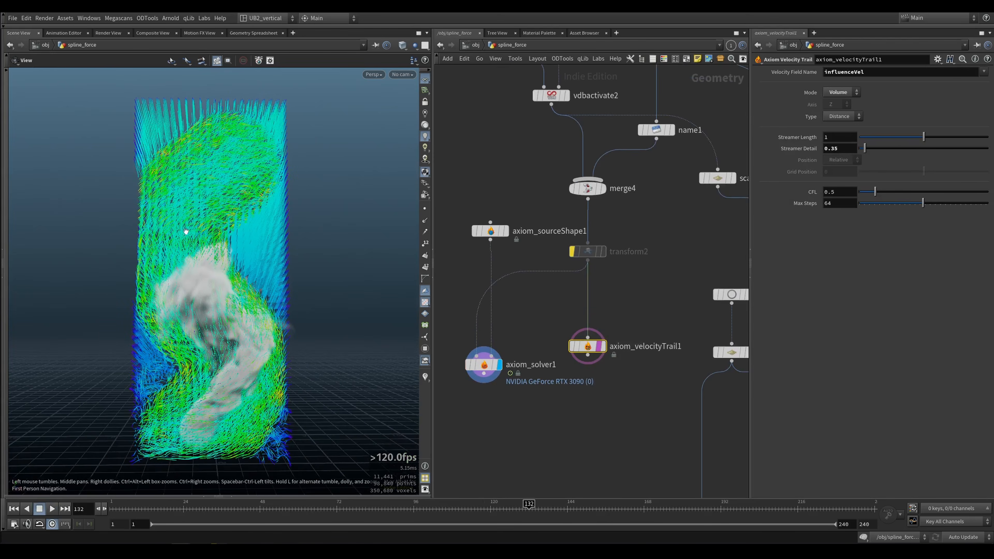
left_click_drag(490, 232, 487, 215)
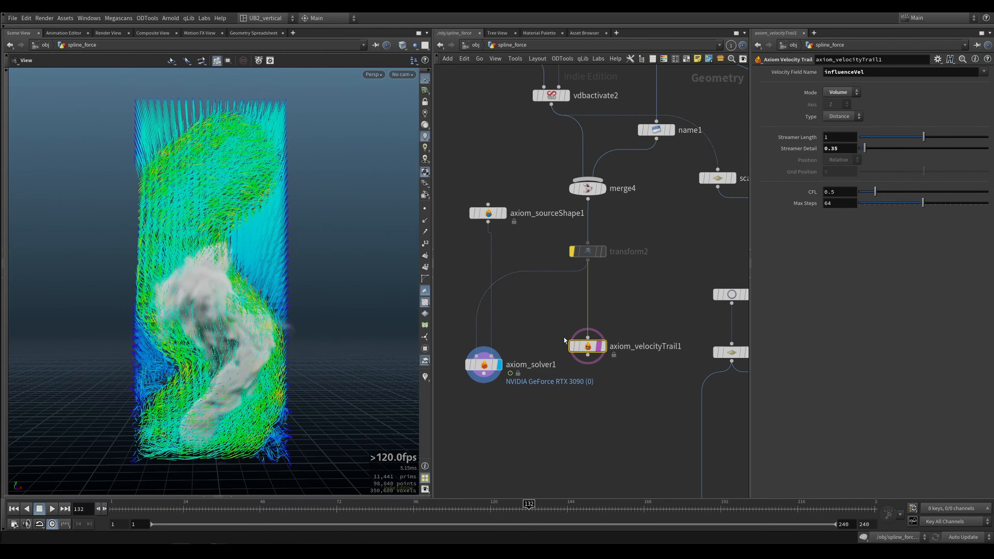
left_click(599, 347)
Step: Widen the parameter pane to show axiom_solver1's Influence settings in full, and display axiom_velocityTrail1
left_click(466, 366)
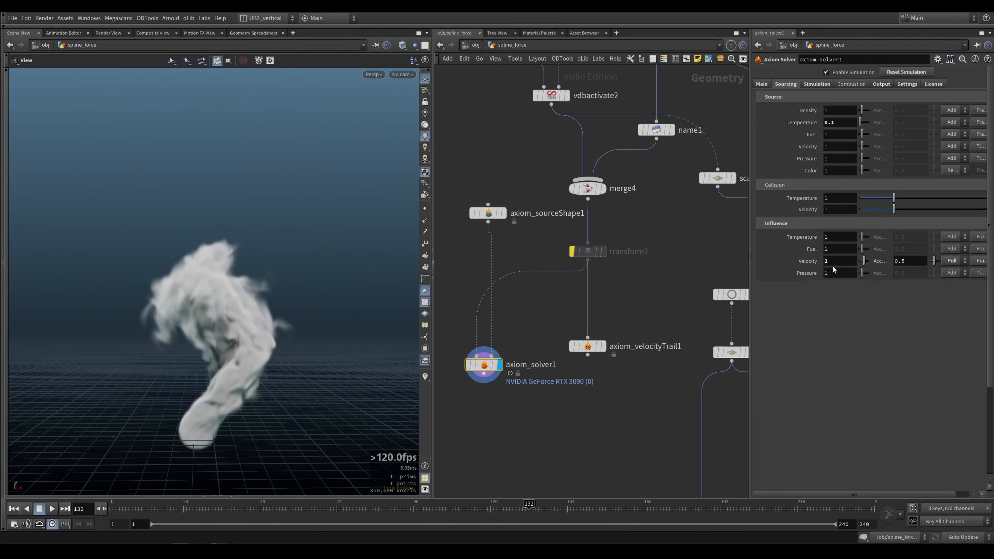
left_click_drag(750, 265, 682, 265)
left_click_drag(251, 345, 239, 326)
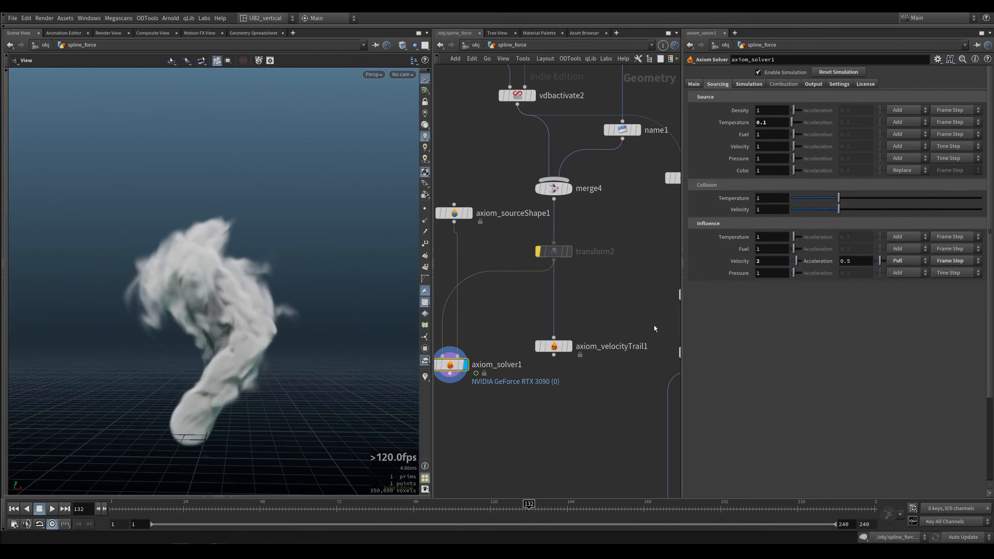
middle_click_drag(596, 273, 599, 304)
left_click(572, 378)
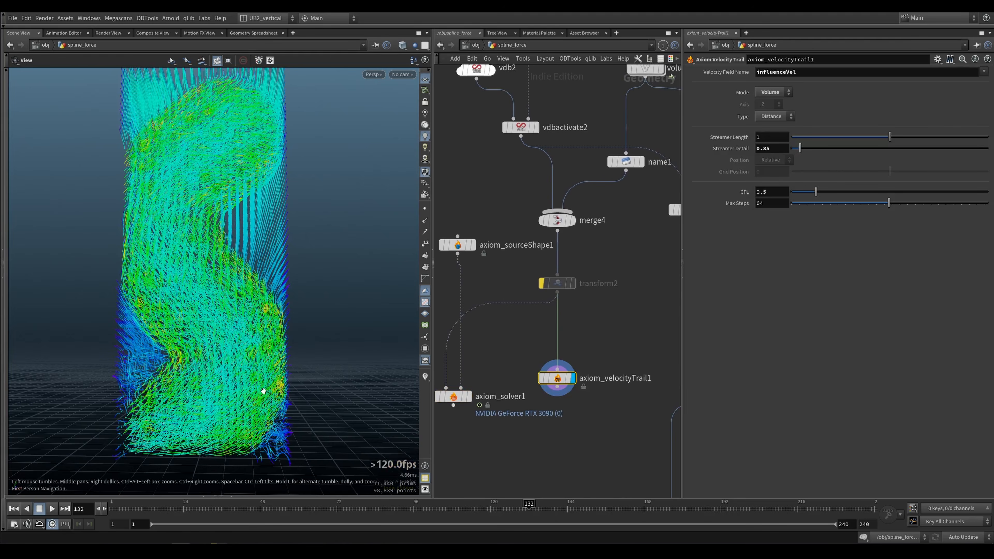
Step: Display axiom_solver1, set its Influence Velocity operation to Add, and replay the smoke simulation
left_click(469, 397)
middle_click_drag(500, 366, 503, 344)
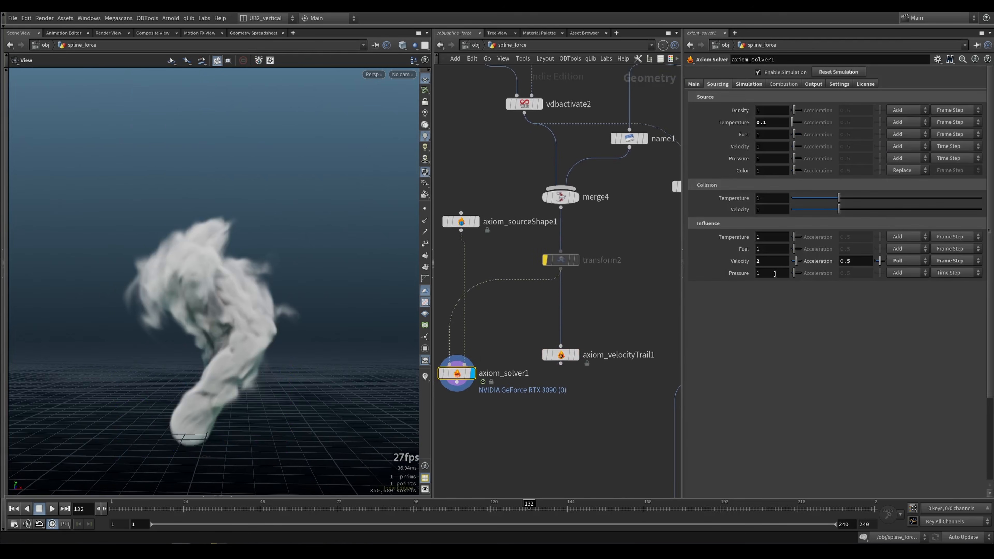
left_click(908, 263)
left_click(910, 272)
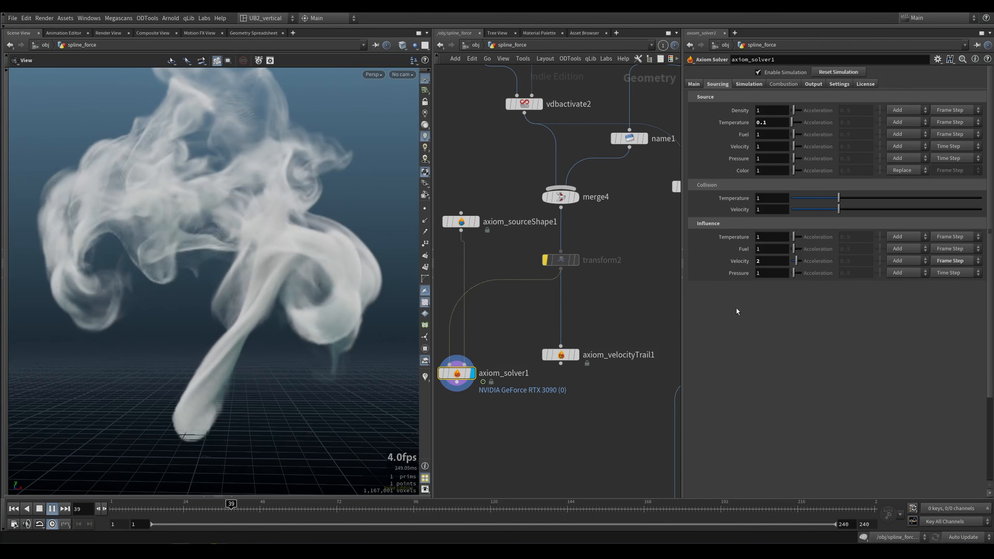
Step: Template volumetrail2 over the smoke, feed it from volumevop1, and examine the trails against the smoke up close
middle_click_drag(599, 331, 517, 340)
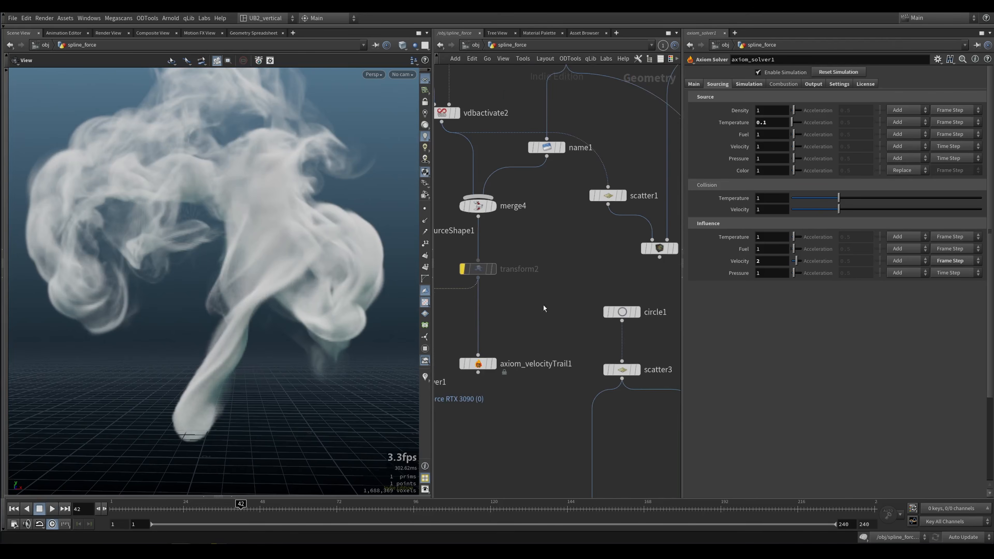
left_click(662, 248)
middle_click_drag(599, 211, 549, 242)
left_click_drag(617, 174, 525, 114)
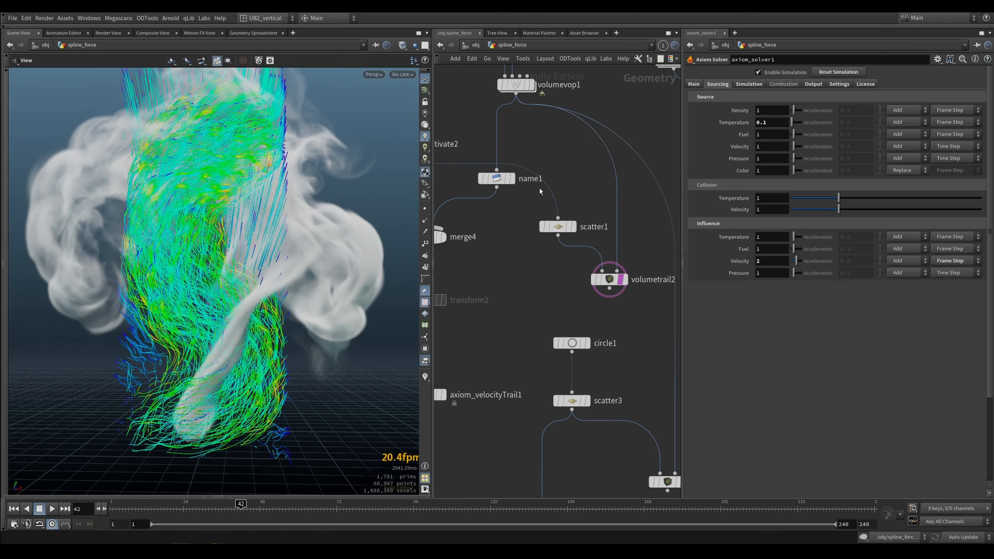
scroll(215, 414, "up", 3)
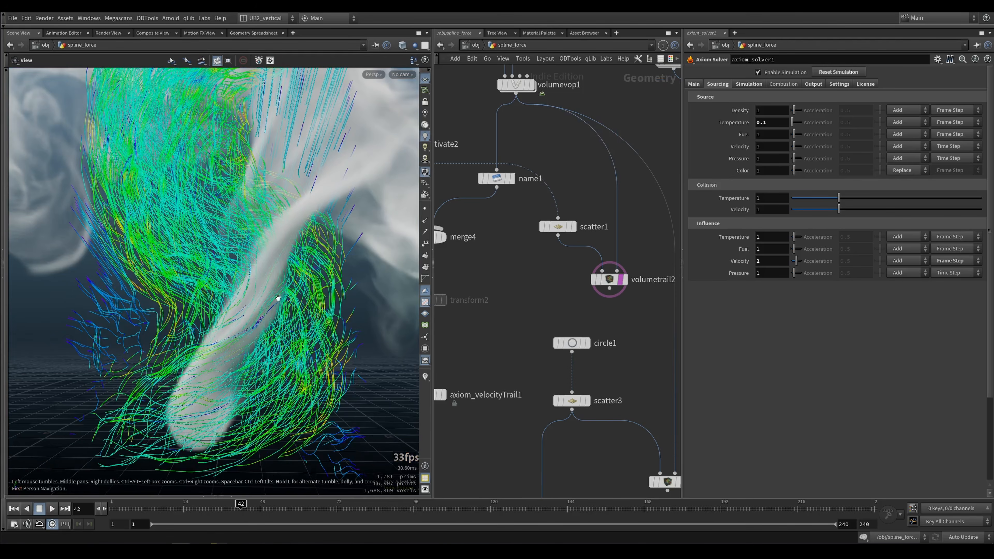
scroll(199, 359, "up", 3)
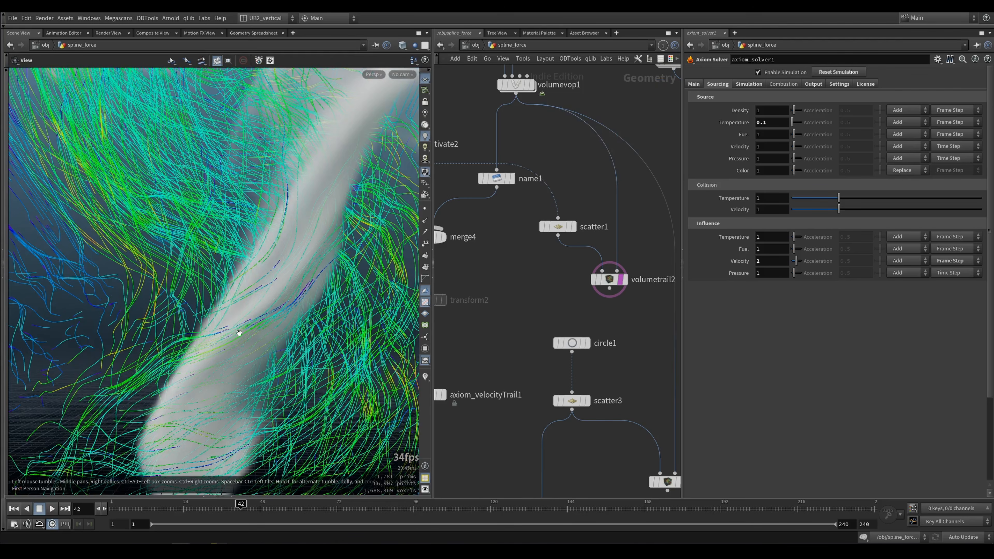
left_click_drag(293, 296, 318, 280)
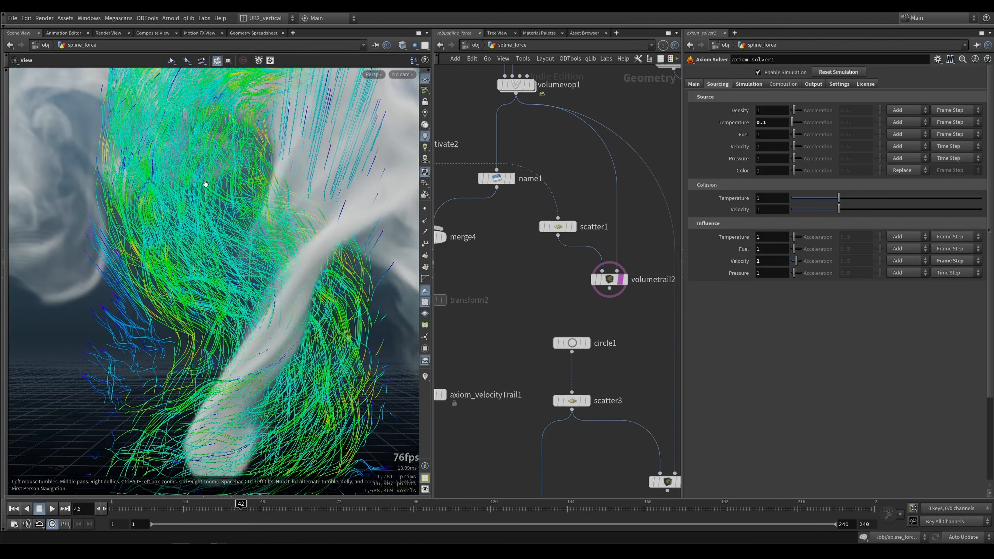
Step: Examine the volumetrail2 streamers around the smoke from close and afar, and replay the simulation from the start
left_click_drag(240, 289, 241, 253)
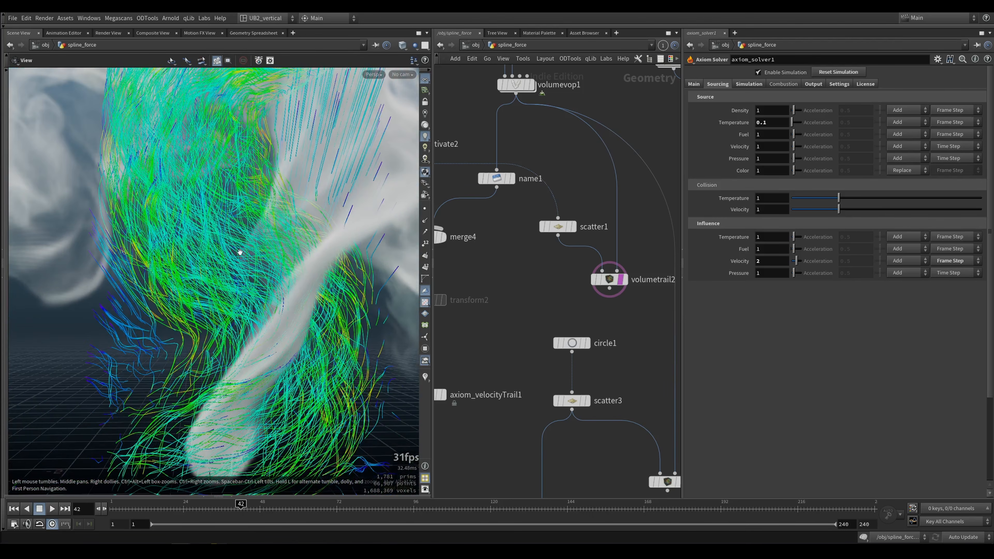
left_click_drag(231, 288, 294, 317)
left_click_drag(212, 207, 224, 257)
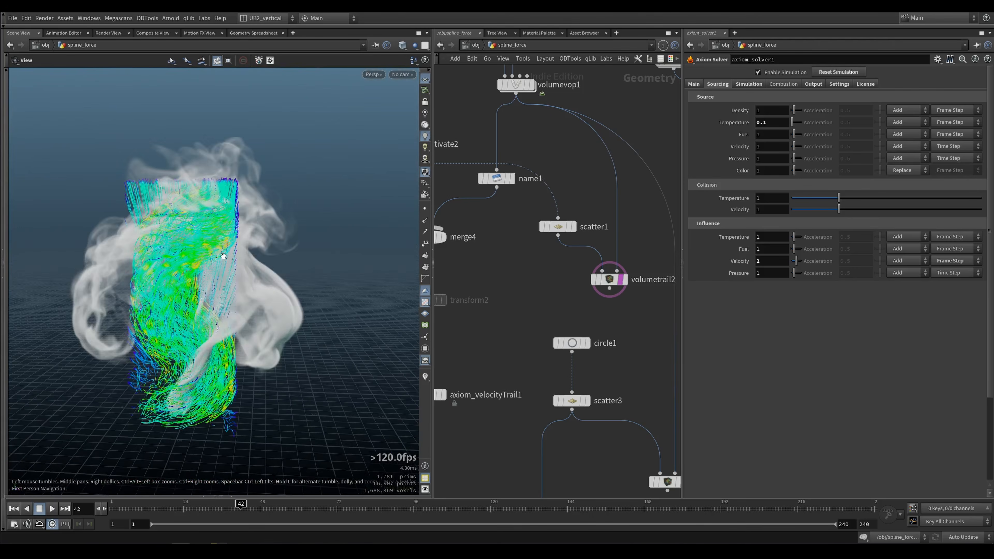
key("ctrl+Up")
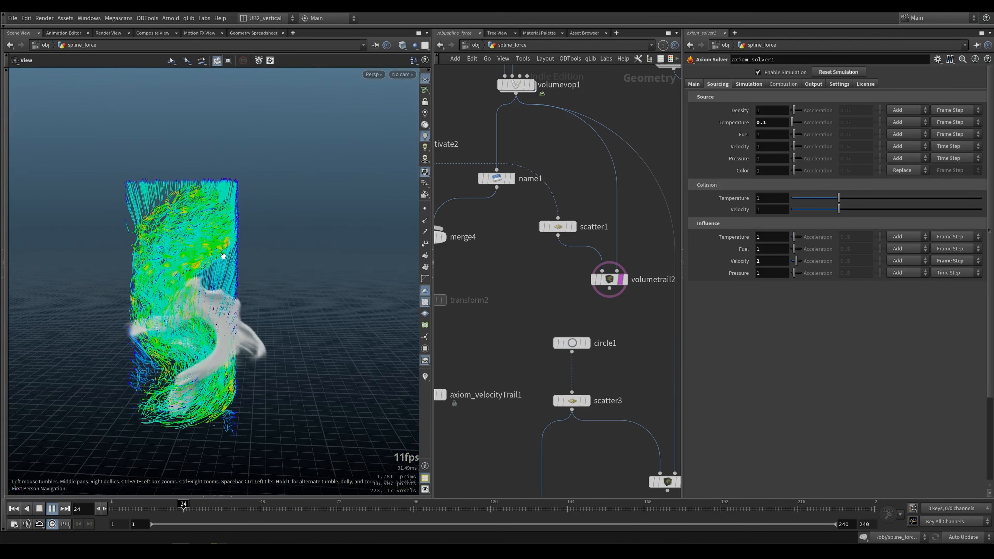
key("Up")
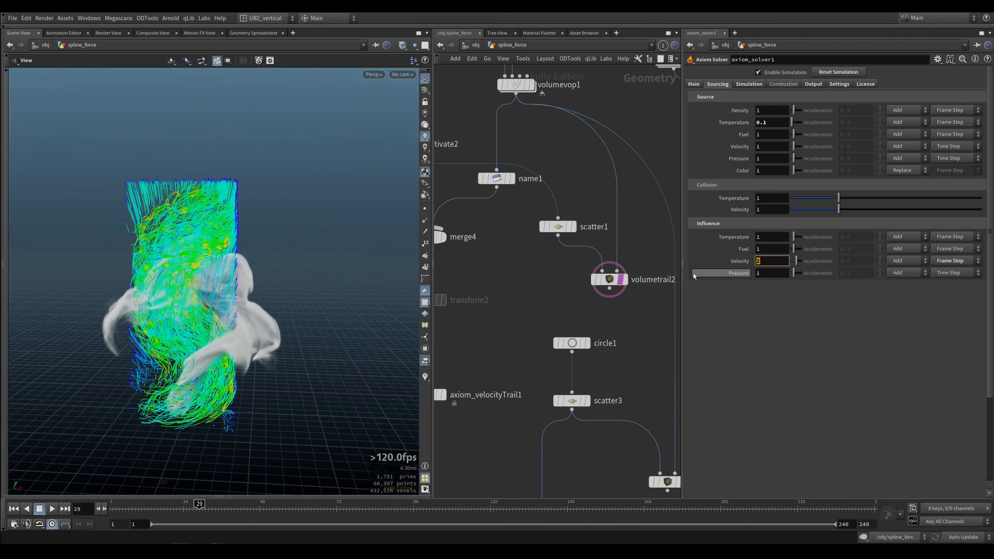
Step: Switch axiom_solver1's Influence Velocity operation to Replace with a value of 2, and replay the smoke against the trails
type("0.02")
key("Return")
key("ctrl+Up")
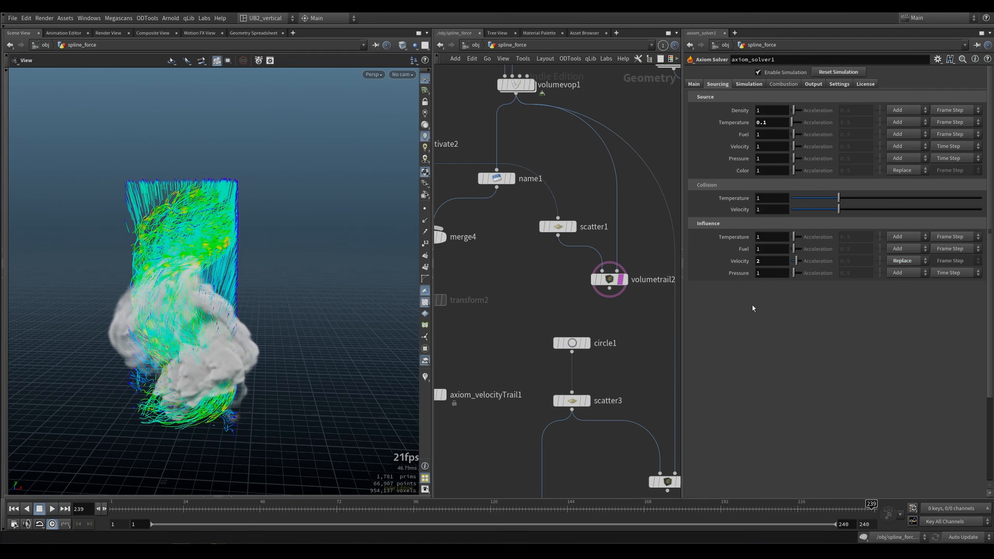
scroll(211, 344, "up", 2)
left_click_drag(211, 344, 211, 334)
key("ctrl+Up")
key("Up")
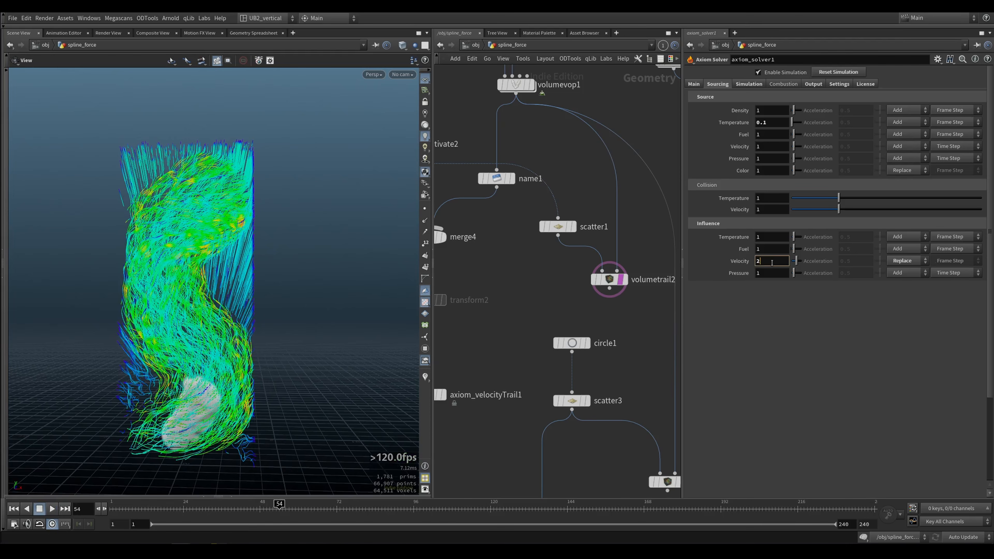
Step: Set axiom_solver1's Influence Velocity to 10 and replay the smoke simulation over the templated trails
key("Return")
key("ctrl+Up")
key("Up")
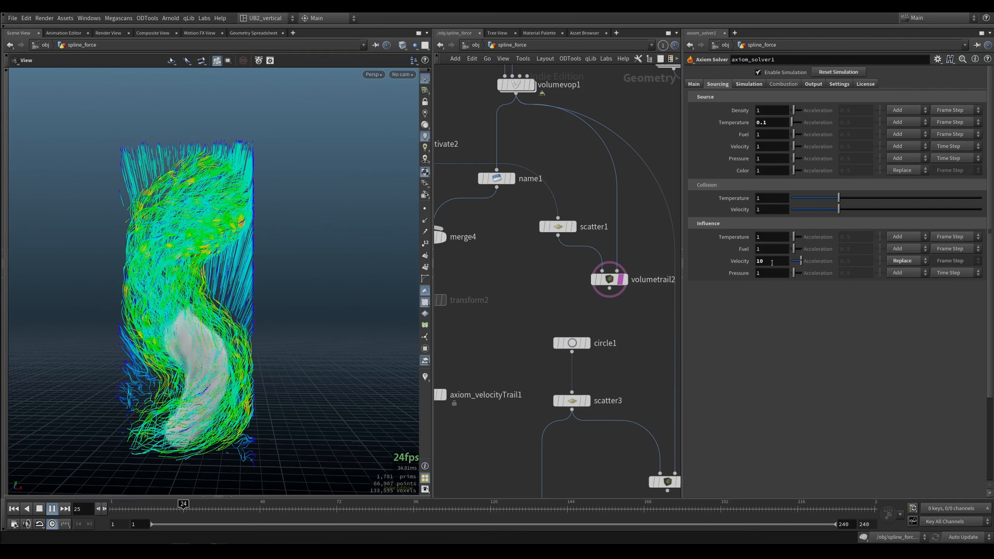
key("Up")
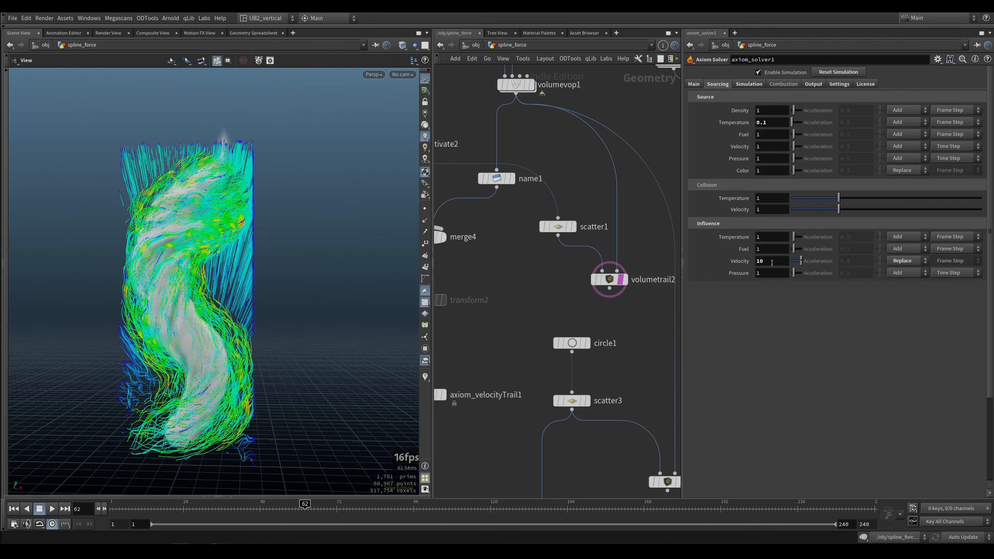
Step: Remove the volumetrail2 template overlay and continue playback to examine the smoke on its own
left_click(622, 279)
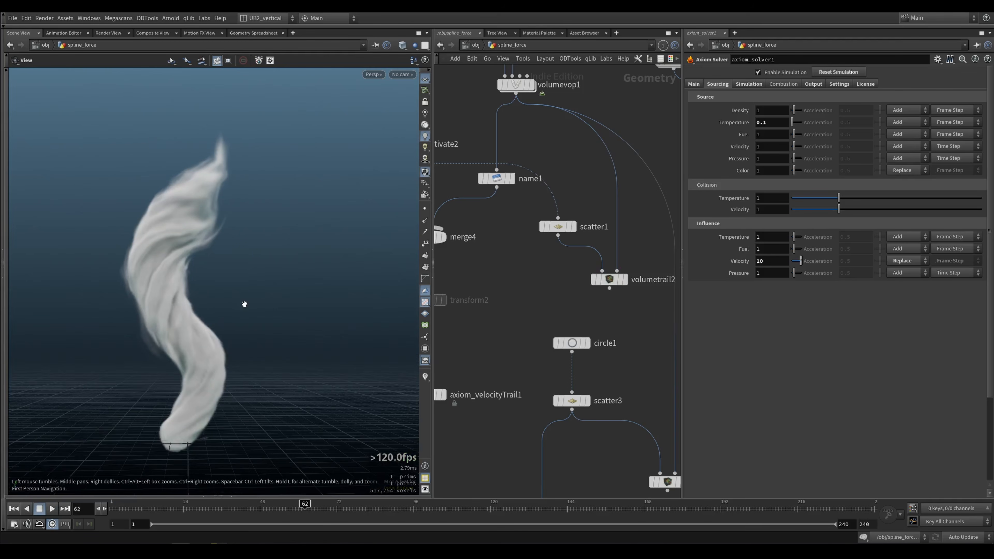
key("Up")
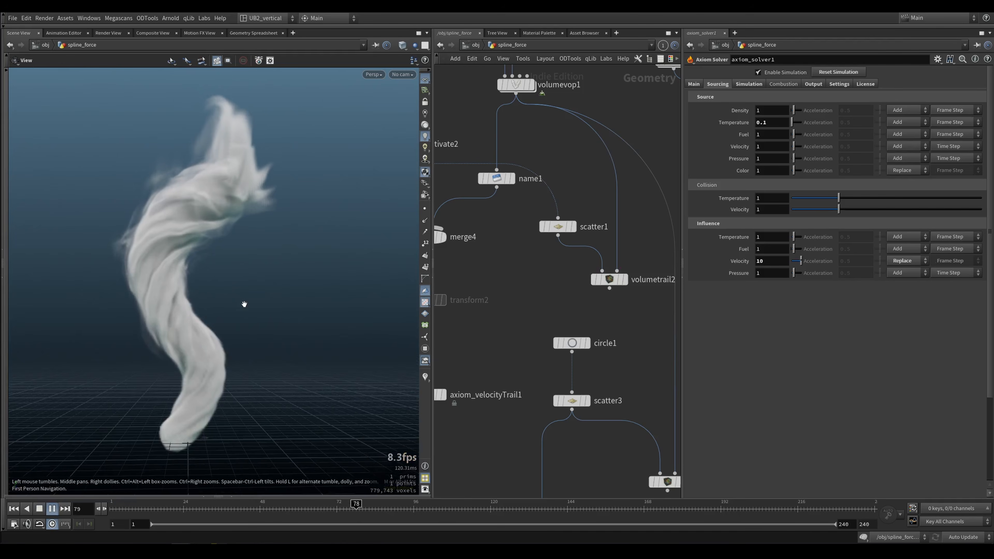
key("Up")
left_click_drag(190, 325, 181, 324)
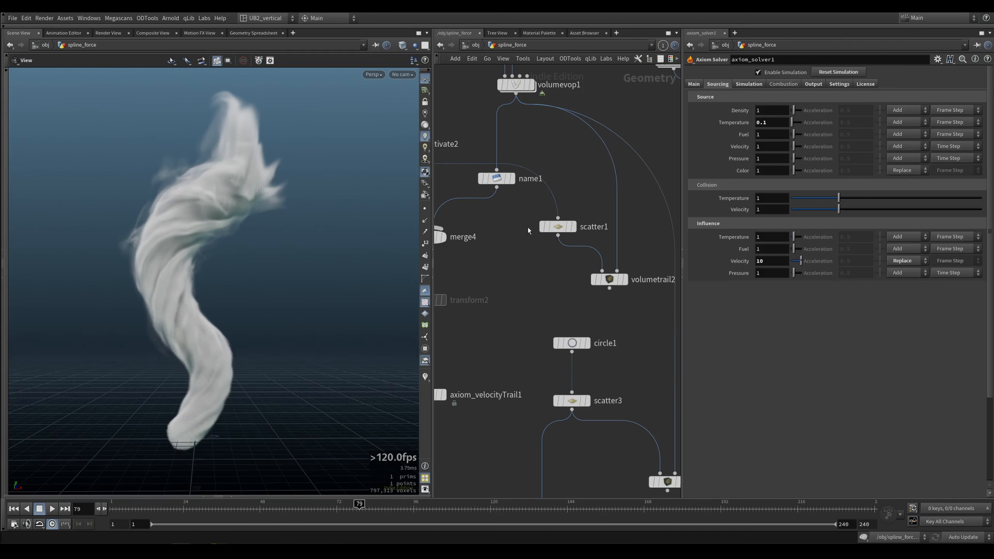
Step: Promote the Offset parameter of curlnoise1 inside volumevop1 so it can be edited on the Volume VOP node
middle_click_drag(561, 125, 530, 284)
left_click(529, 245)
middle_click_drag(541, 222, 555, 228)
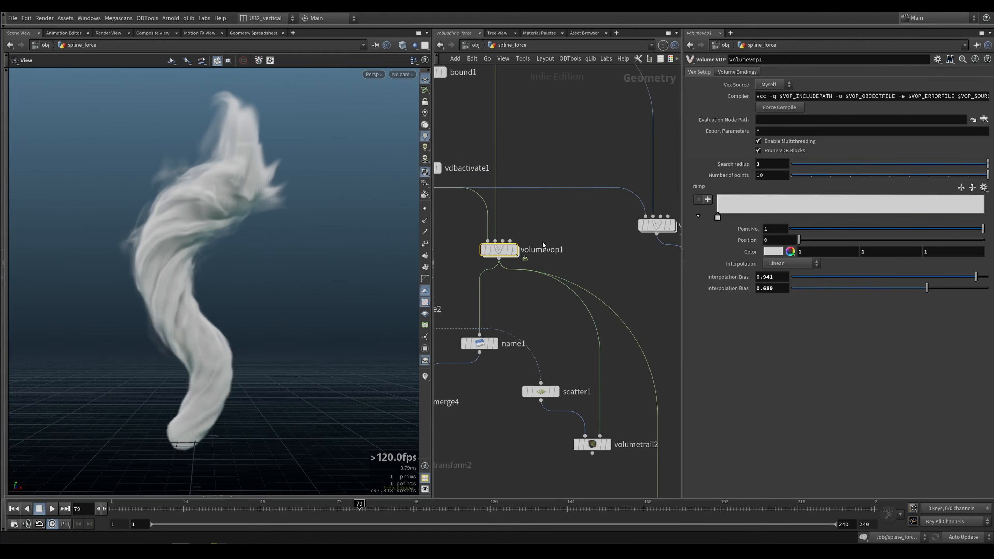
key("i")
left_click(535, 209)
scroll(534, 207, "up", 5)
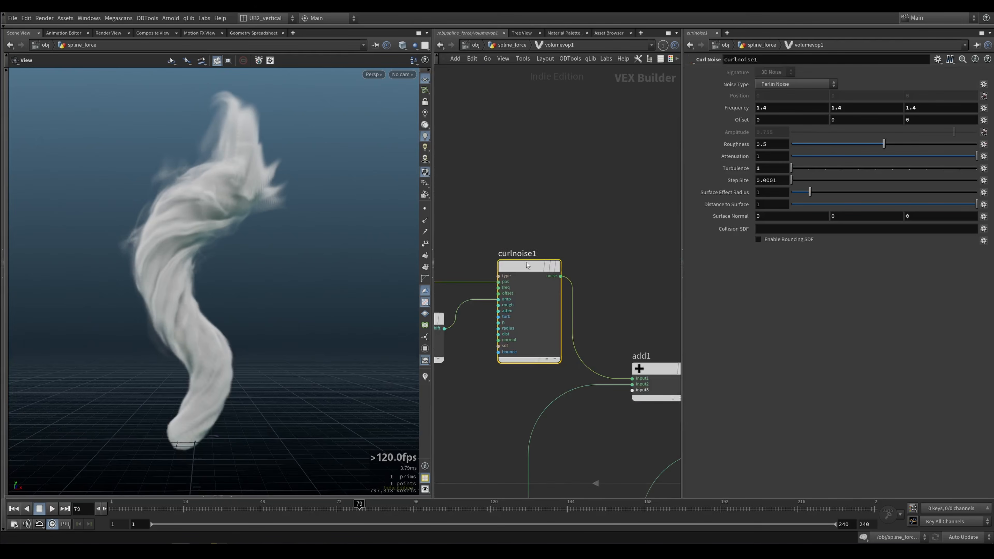
middle_click(499, 294)
left_click(526, 298)
key("u")
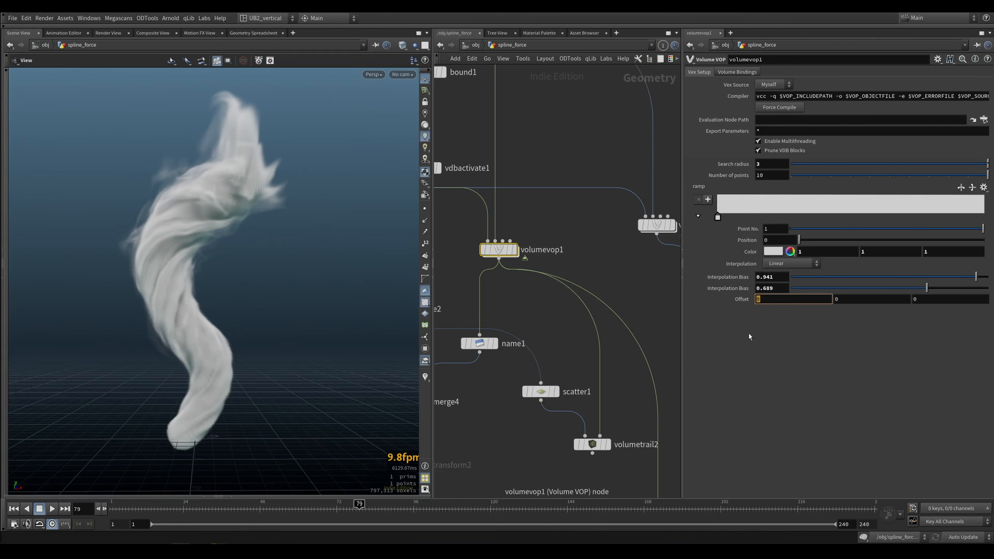
Step: Animate volumevop1's Offset with the expression $F on all three components, and replay the smoke simulation
right_click(799, 300)
left_click(763, 304)
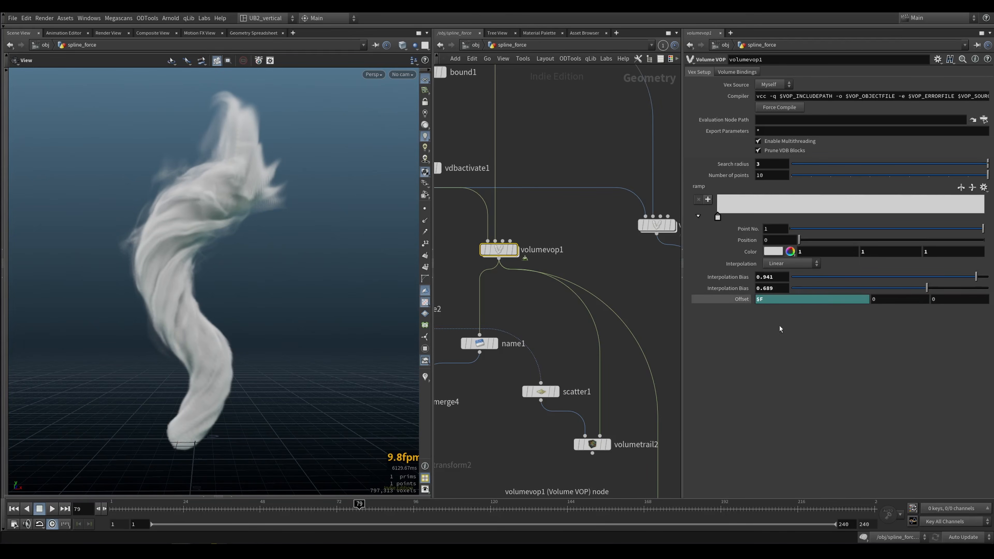
key("Return")
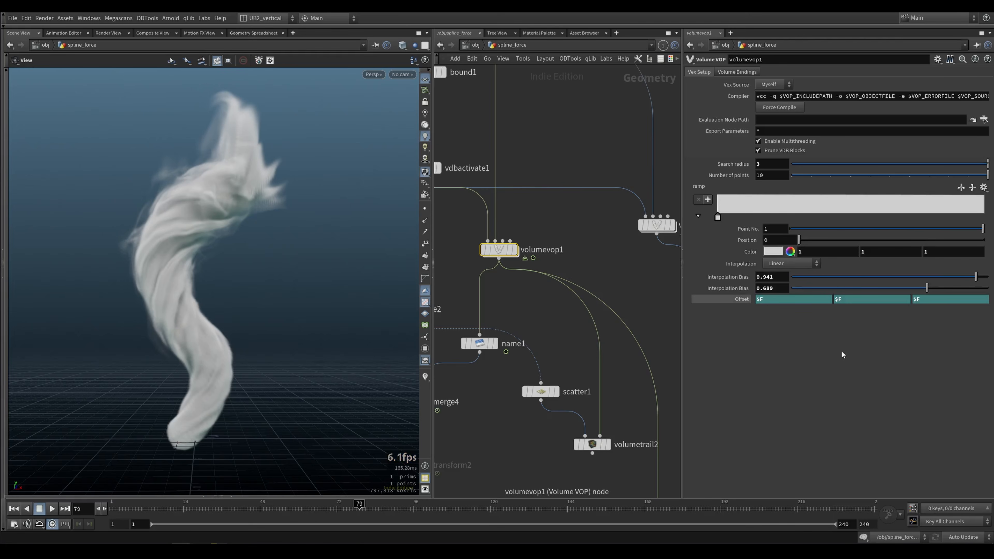
key("ctrl+Up")
key("Up")
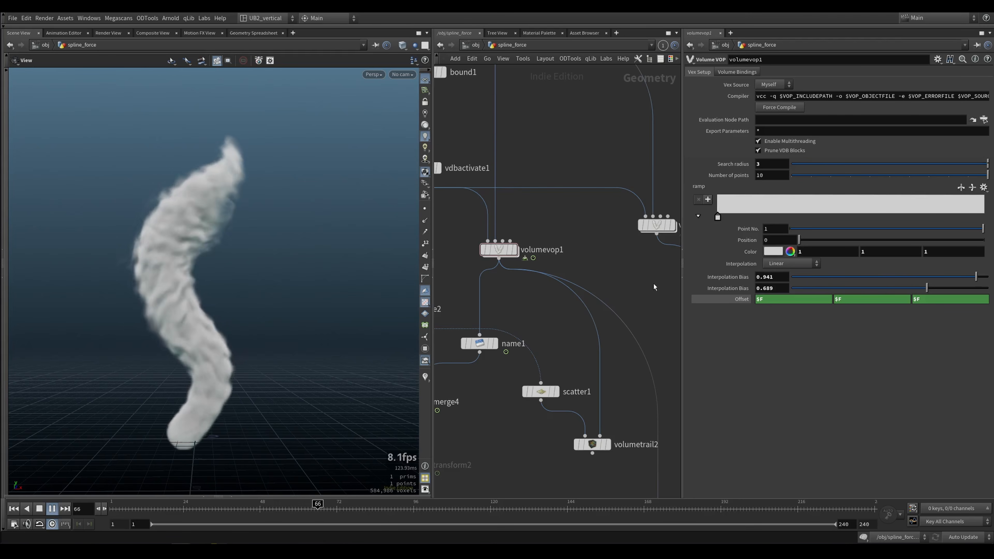
key("Up")
Step: Display volumetrail2 and play the timeline to examine how the noise offset animates the trails
middle_click_drag(572, 387, 594, 352)
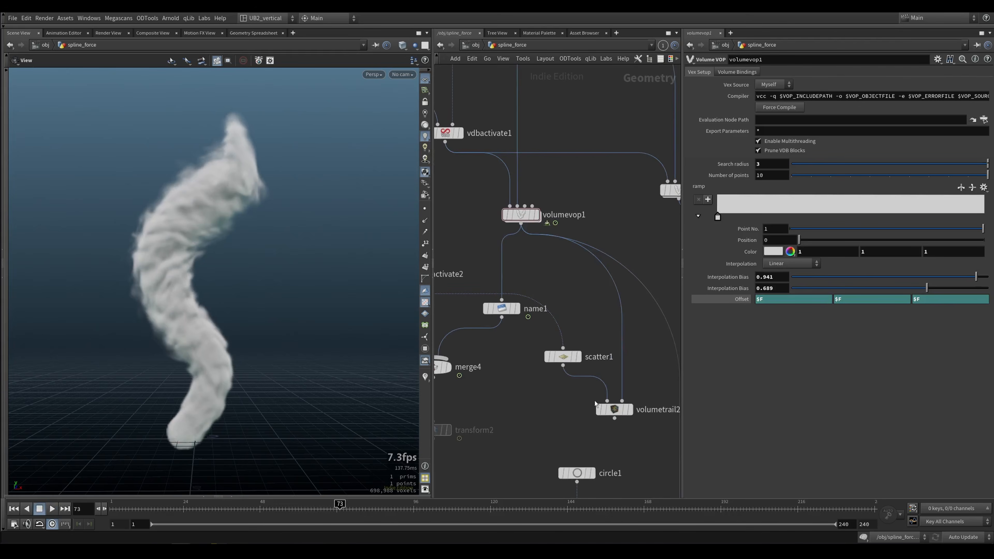
left_click(631, 410)
left_click(609, 410)
key("Up")
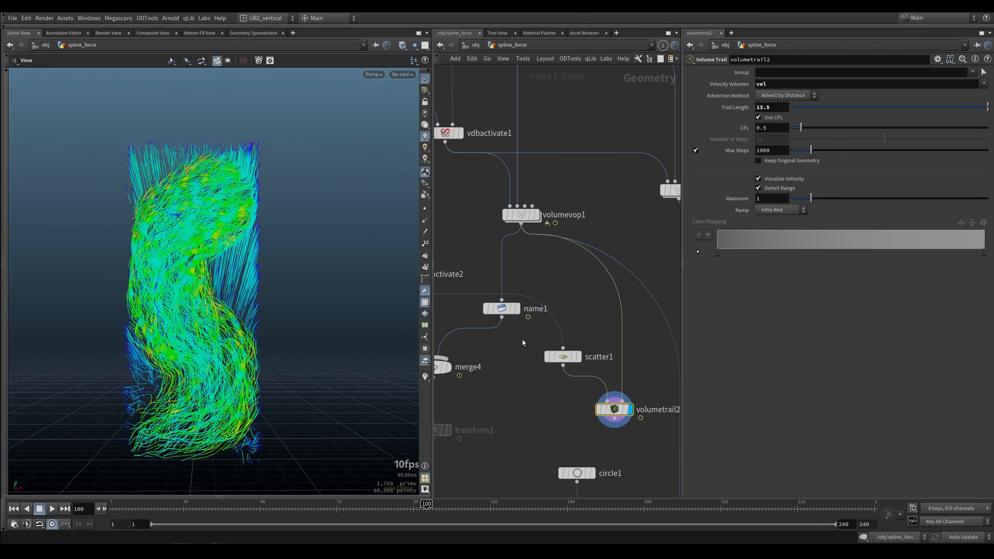
Step: Display axiom_solver1 and replay the smoke simulation with the animated noise offset
mouse_move(496, 407)
middle_mouse_down()
mouse_move(578, 292)
mouse_move(596, 244)
middle_mouse_up()
middle_click_drag(470, 362, 505, 332)
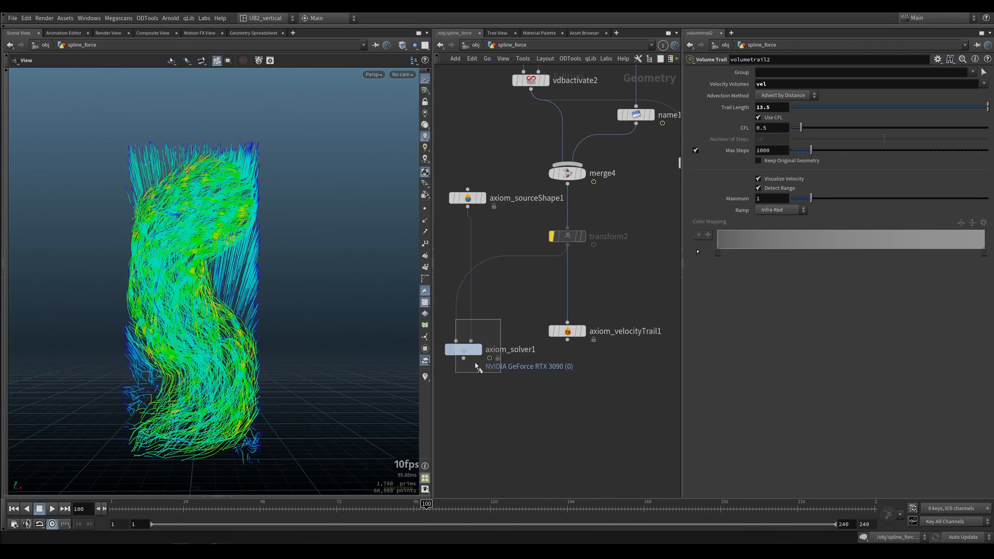
left_click_drag(455, 372, 507, 321)
key("r")
key("ctrl+Up")
key("Up")
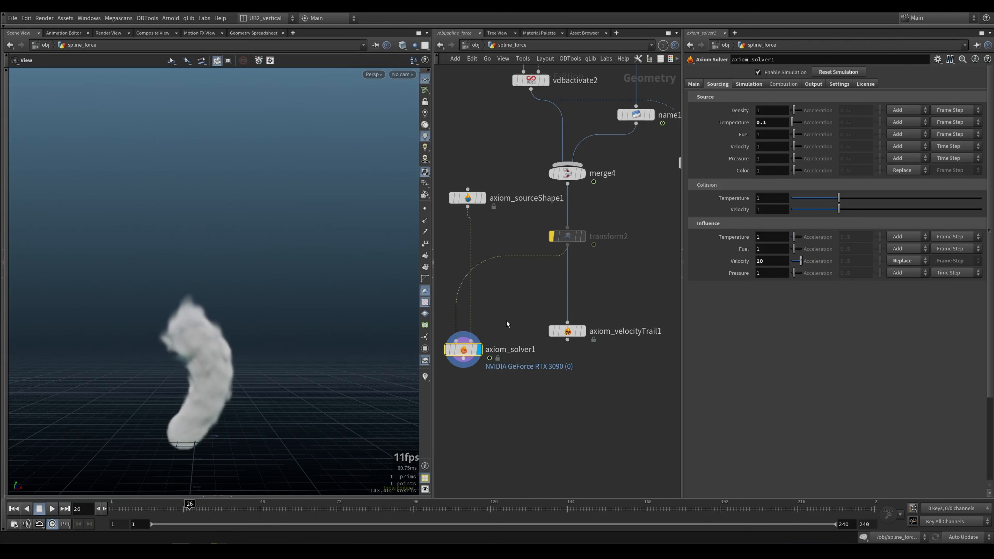
Step: Remove the $F expressions from volumevop1's Offset, leaving fixed values of 26 on all three components
scroll(612, 240, "down", 3)
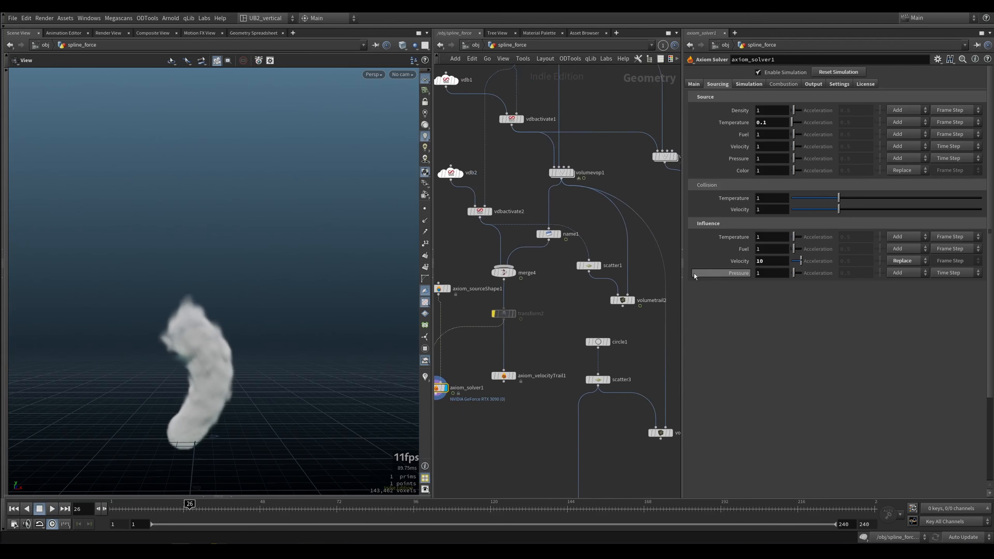
left_click(603, 167)
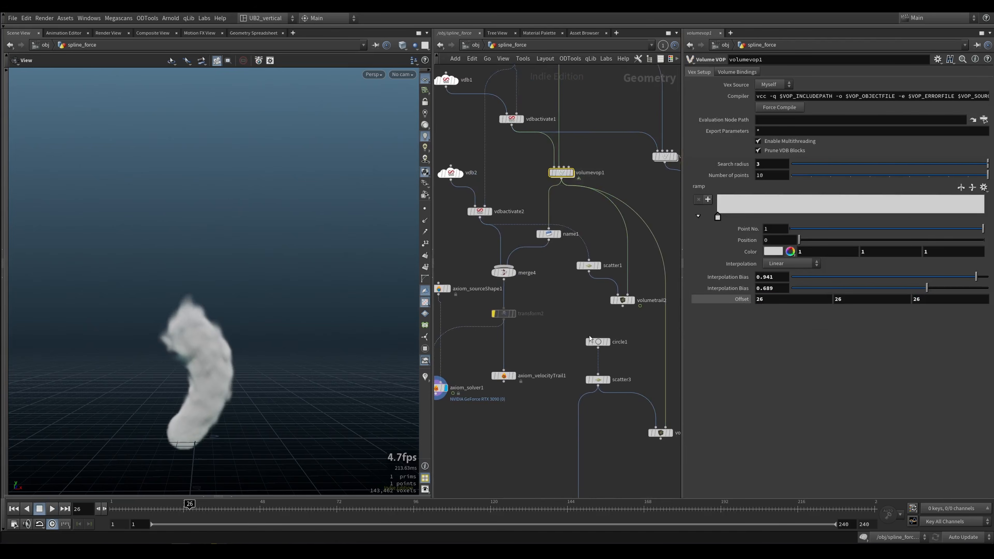
Step: Set axiom_solver1's Influence Velocity operation to Pull with an Acceleration of 1, and replay the simulation
middle_click_drag(472, 377, 553, 331)
left_click(518, 341)
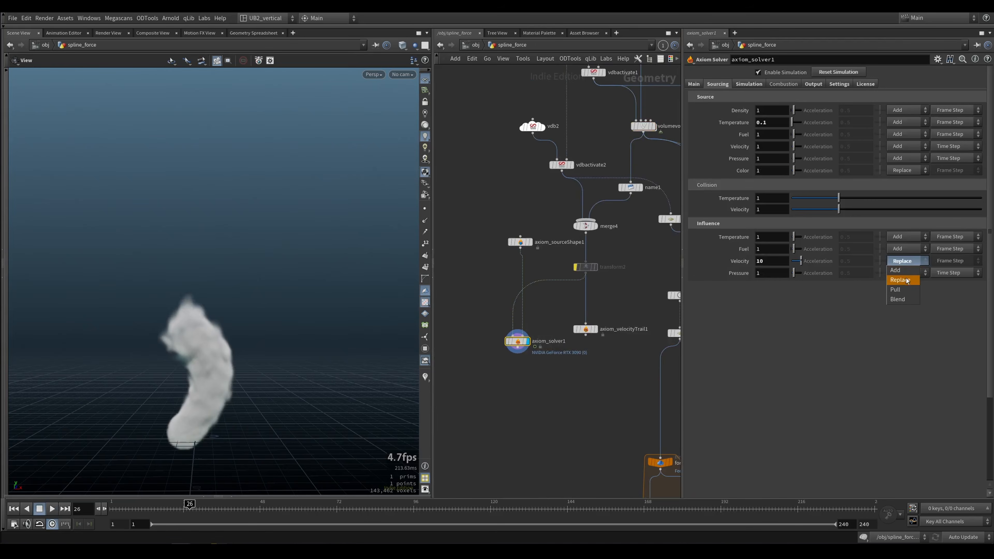
left_click(904, 288)
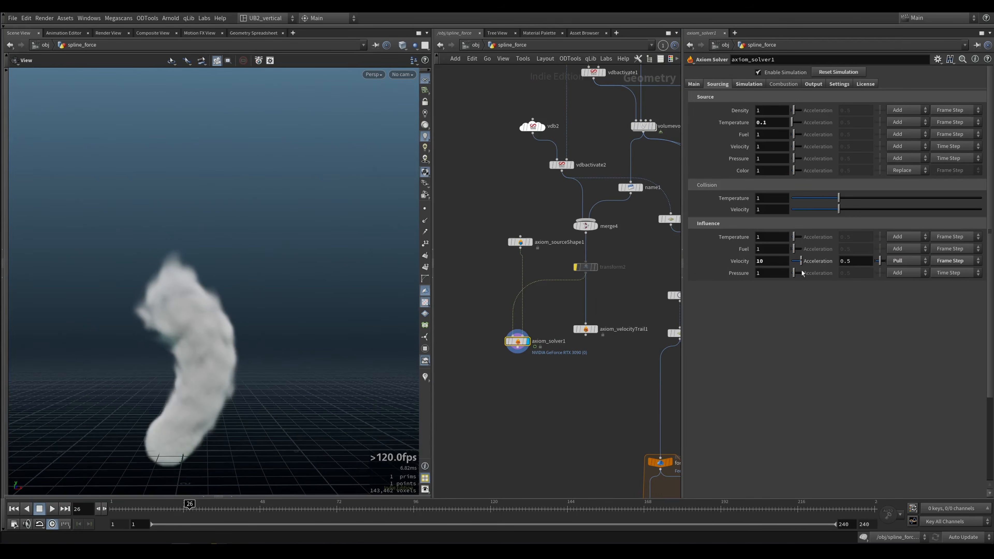
key("ctrl+Up")
key("Up")
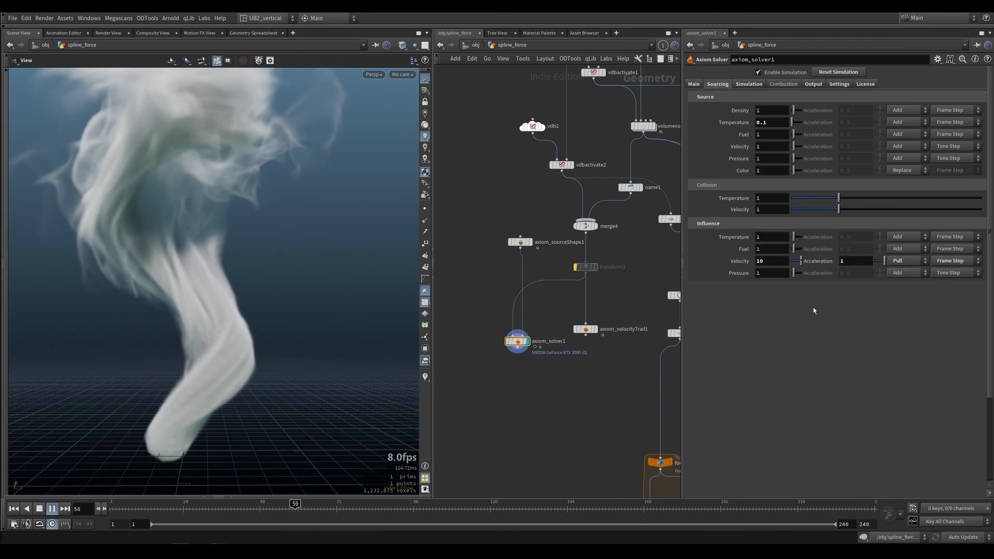
key("Up")
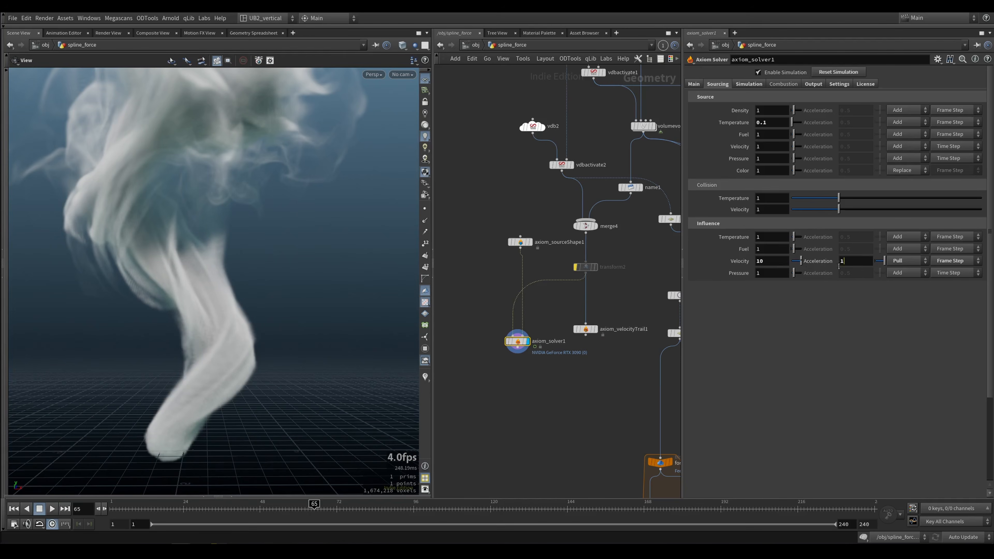
Step: Set the Influence Velocity Acceleration to 0.5 and replay the smoke simulation
key("Return")
key("ctrl+Up")
key("Up")
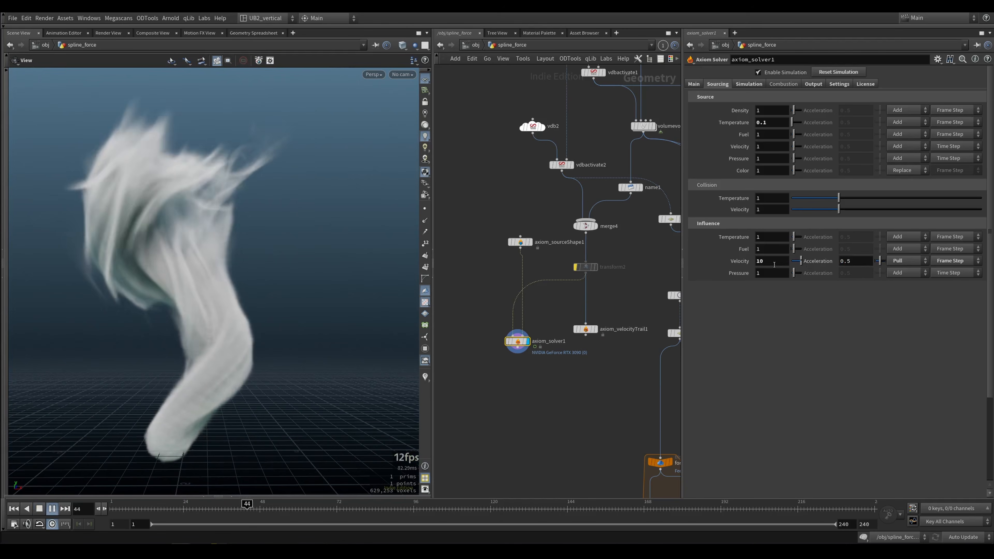
key("Up")
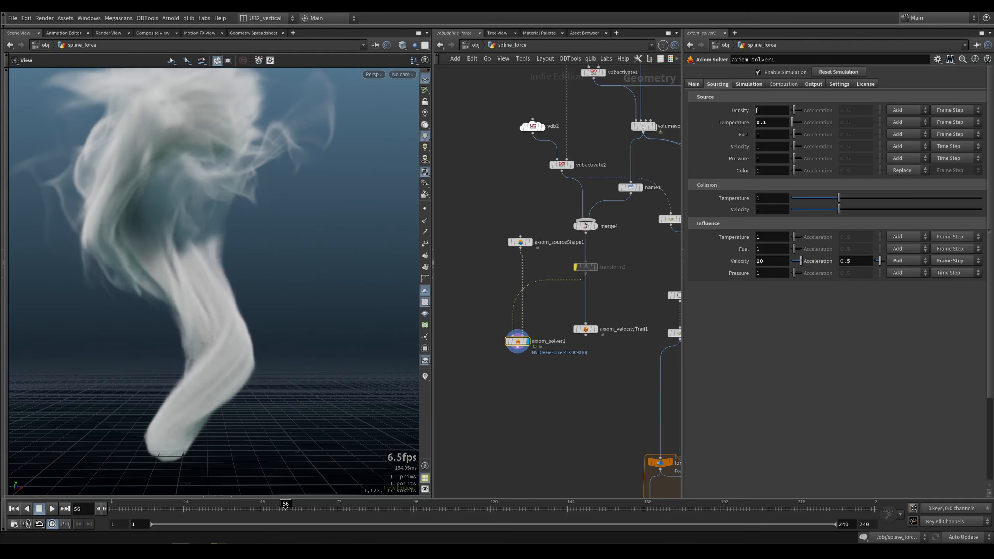
Step: Show axiom_solver1's Simulation settings and replay the smoke from the start
left_click(755, 83)
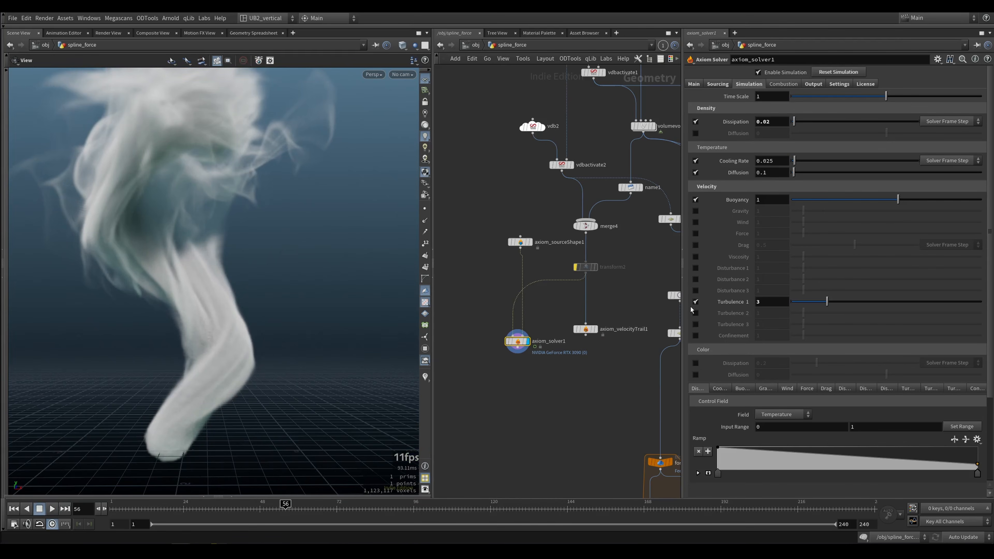
key("ctrl+Up")
key("Up")
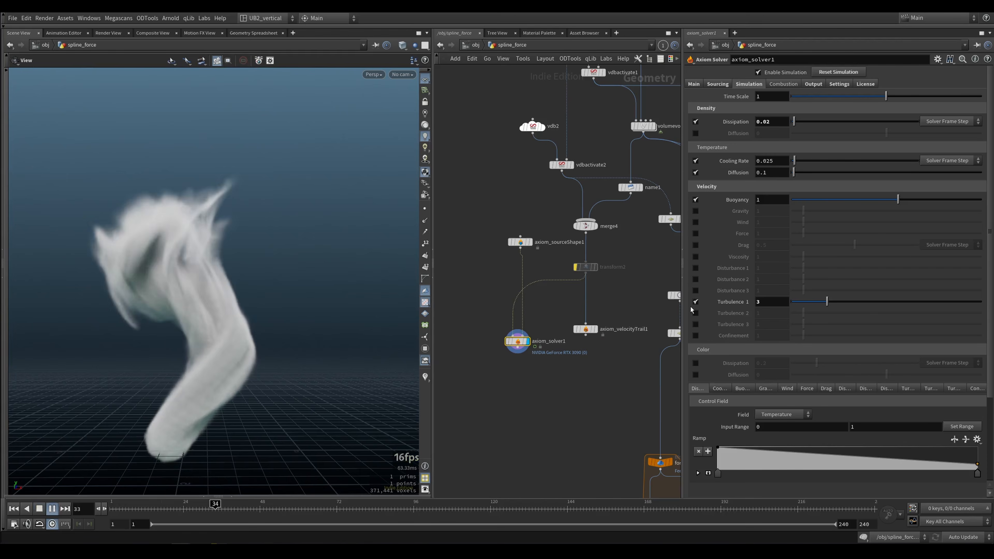
key("Up")
Step: Set axiom_solver1's Turbulence 1 to 30, replay the simulation, and examine the smoke from another angle
left_click(781, 301)
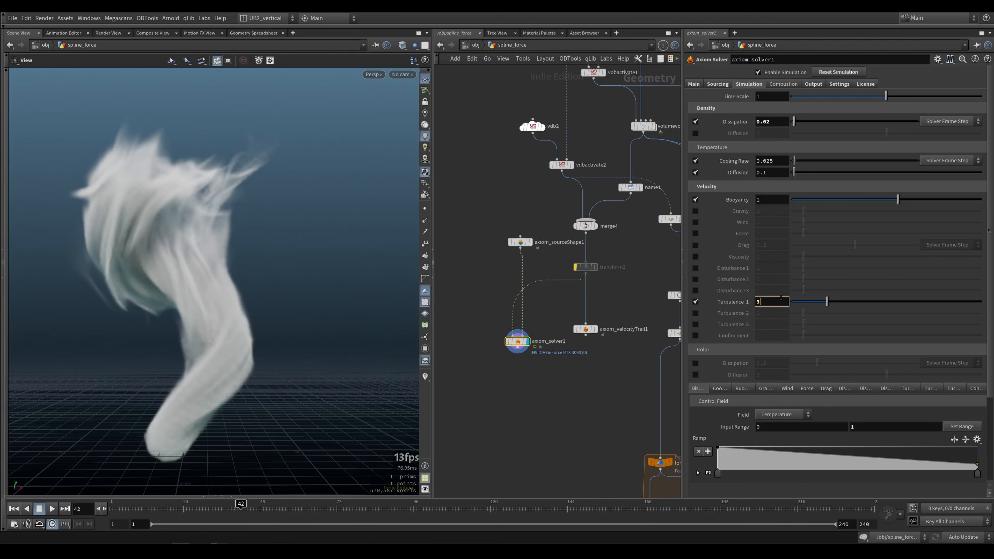
type("0")
key("Return")
key("ctrl+Up")
key("Up")
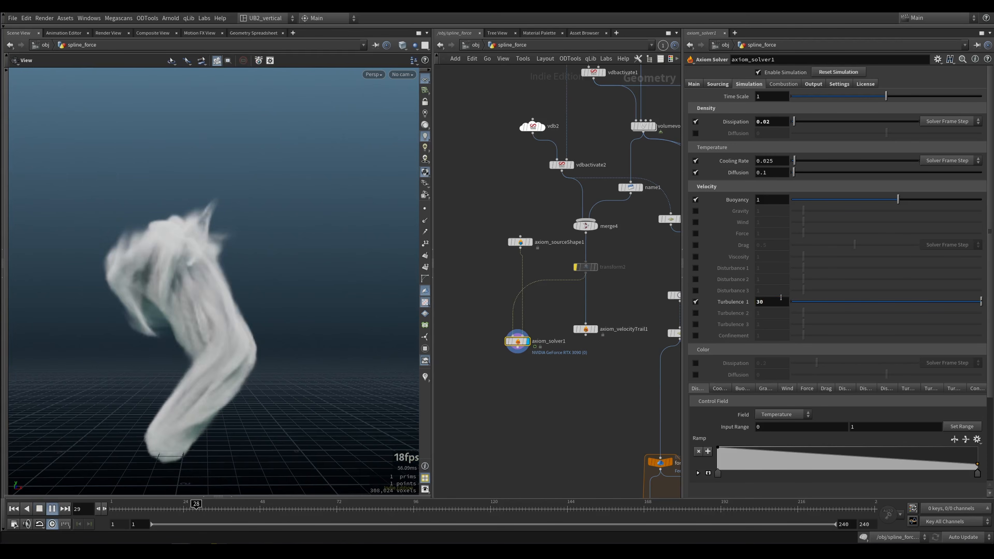
key("Up")
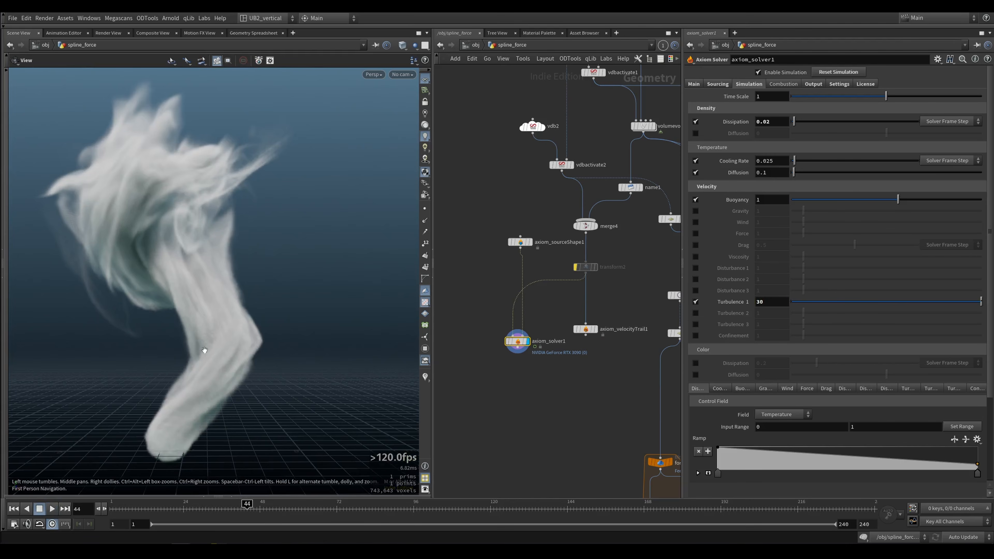
left_click_drag(334, 305, 171, 281)
key("Up")
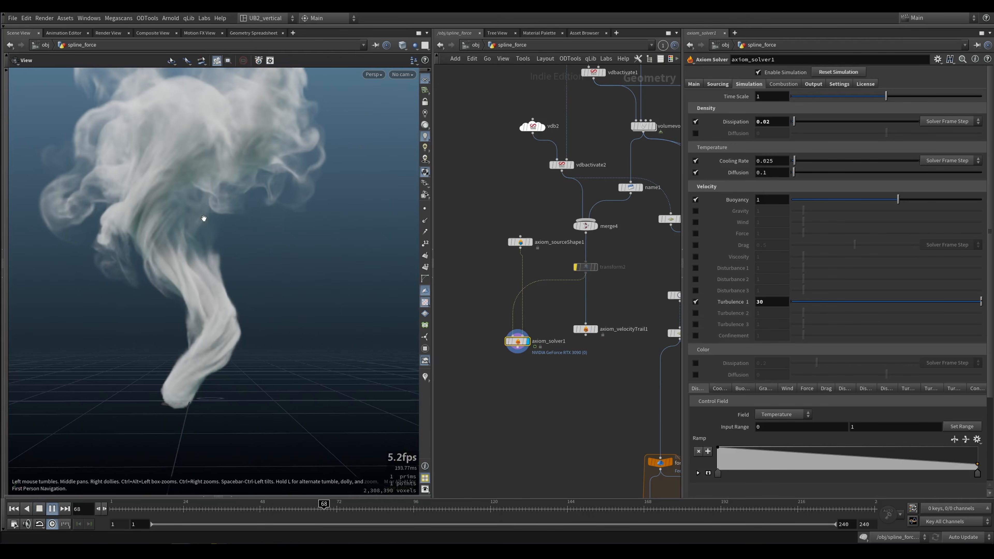
Step: Stop playback and display curve1's guide spline, examining its shape from above and from a low angle
key("Up")
left_click_drag(202, 218, 402, 293)
middle_click_drag(486, 220, 468, 334)
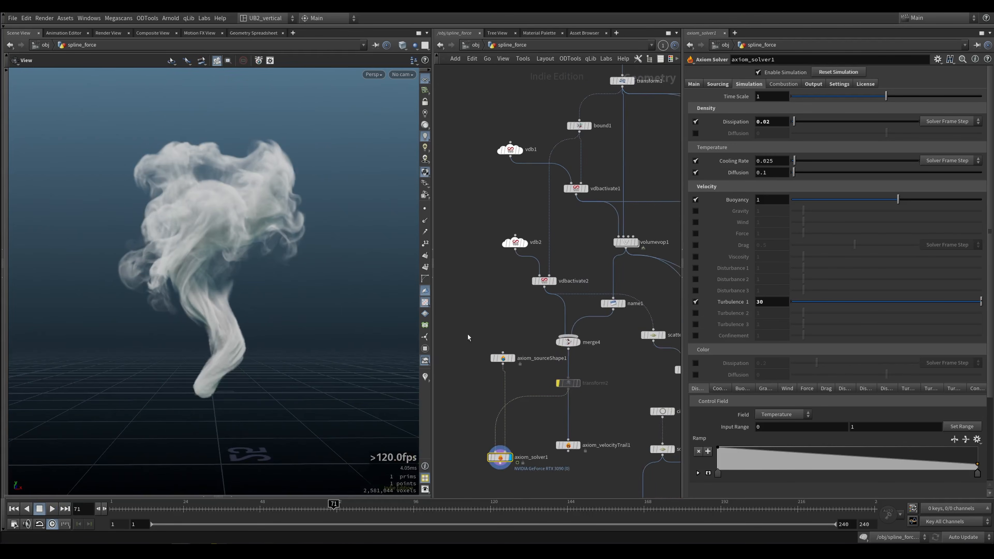
middle_click_drag(483, 183, 415, 416)
left_click(562, 200)
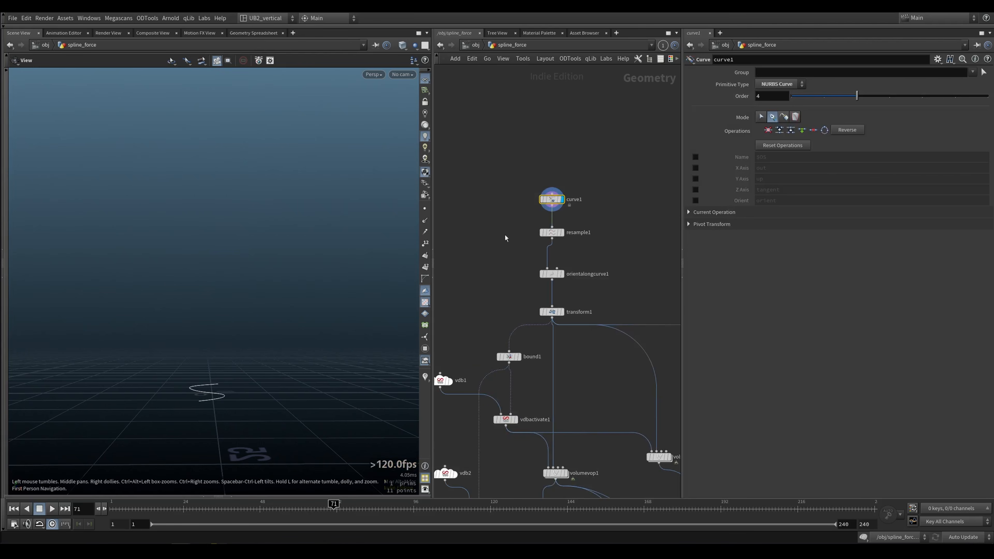
left_click(552, 233)
left_click(547, 200)
left_click_drag(261, 367, 241, 442)
key("s")
left_click_drag(220, 269, 193, 297)
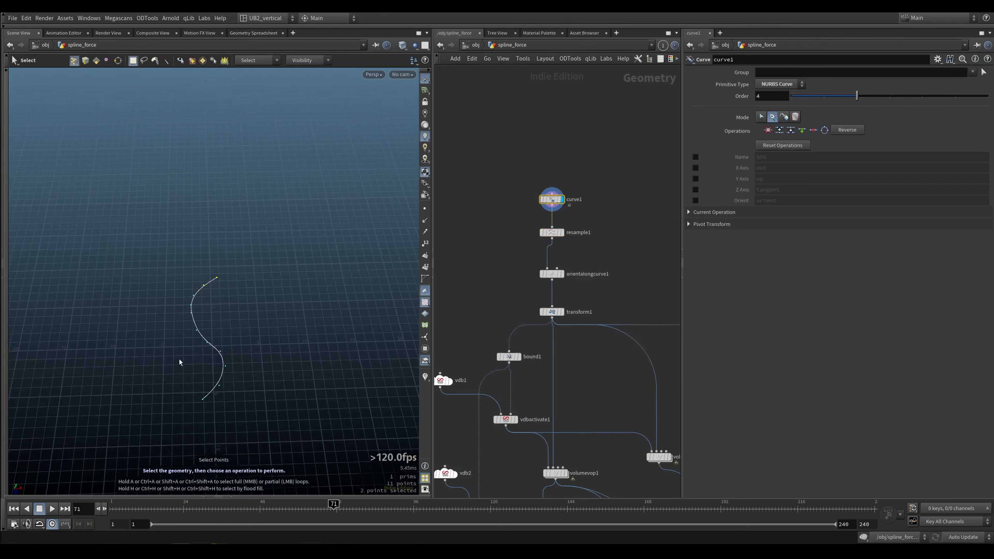
left_click_drag(243, 389, 258, 313, "alt")
Step: Display axiom_solver1 again and replay the smoke simulation from the first frame
middle_click_drag(462, 431, 509, 237)
middle_click_drag(453, 389, 471, 265)
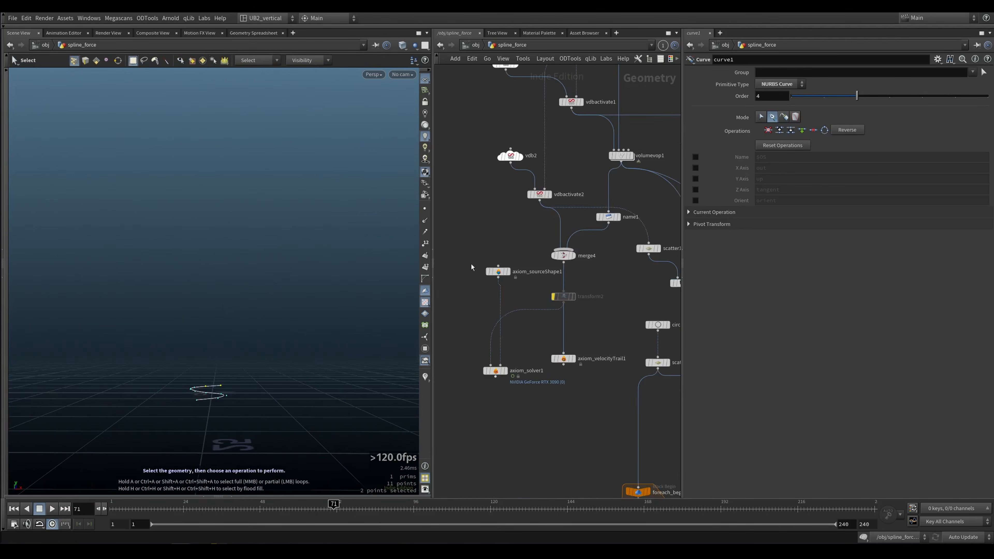
left_click(496, 371)
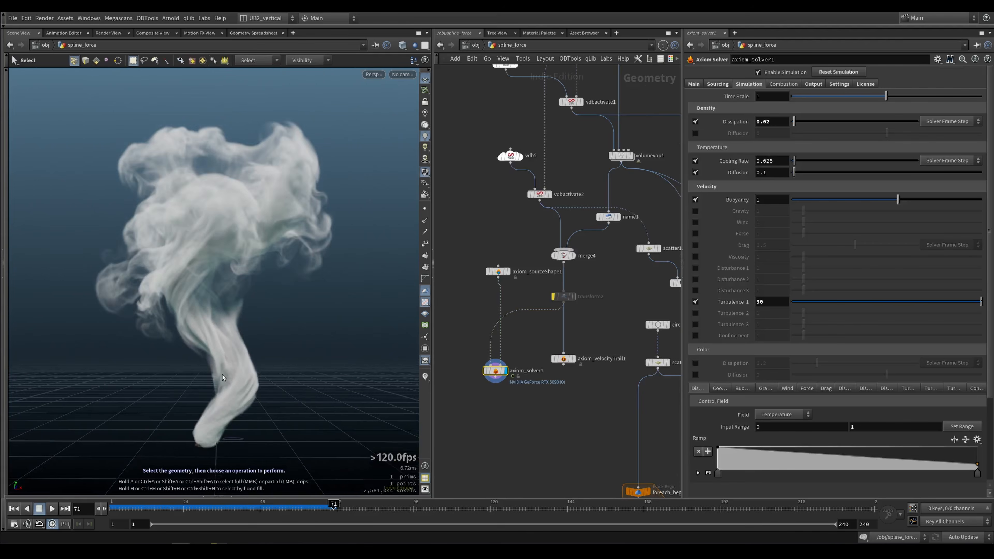
key("ctrl+Up")
key("Up")
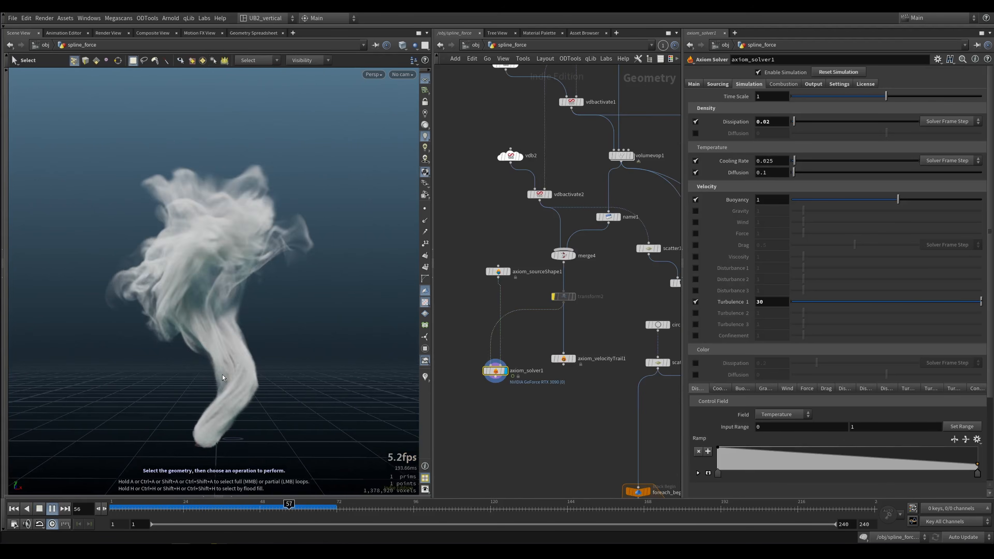
key("ctrl+Up")
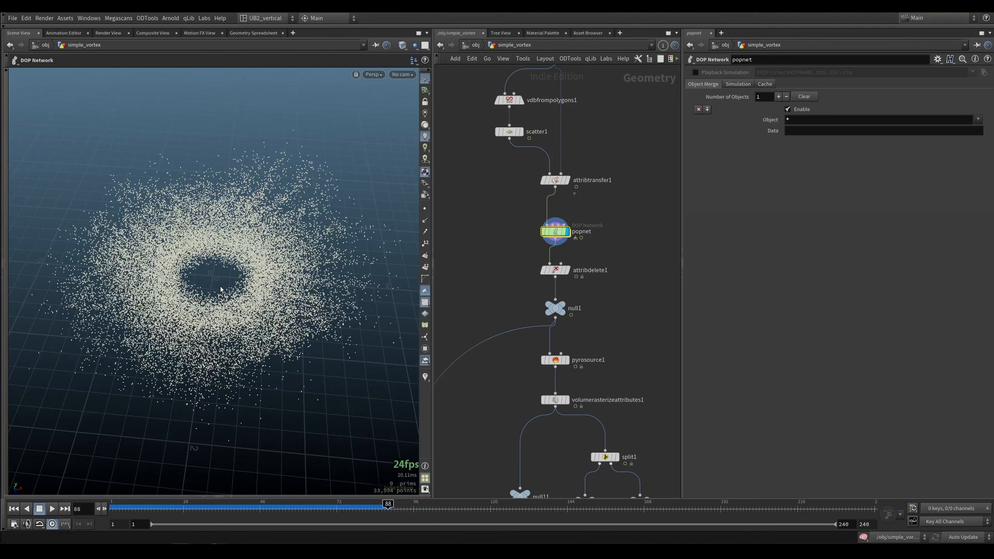
Step: Replay popnet's particle vortex in the simple_vortex network, stop it, and examine it from a steeper angle
key("ctrl+Up")
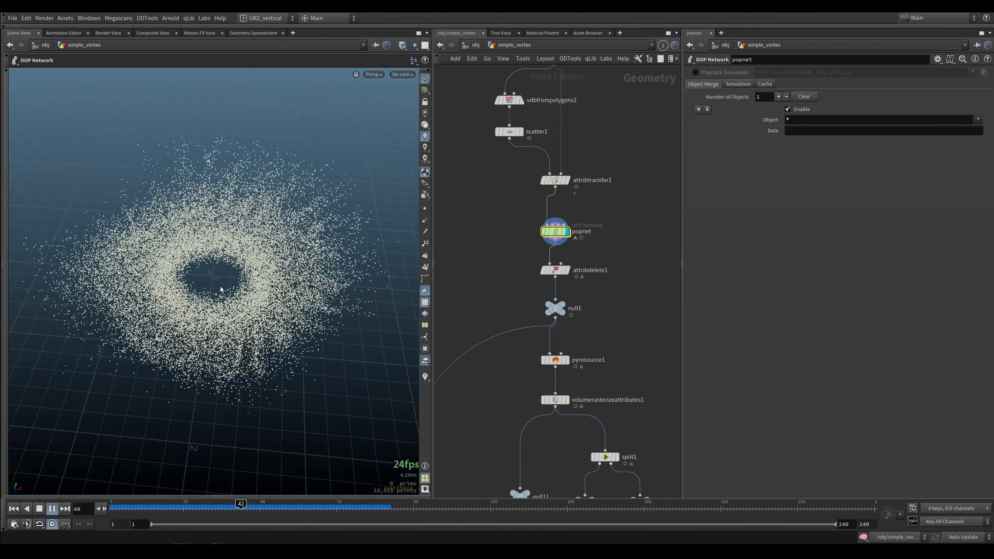
key("Up")
key("Escape")
left_click_drag(220, 289, 238, 297)
right_click_drag(238, 297, 266, 309, "alt")
Step: Display torus1 at the start of the simple_vortex network and view its shape
middle_click_drag(484, 191, 486, 383)
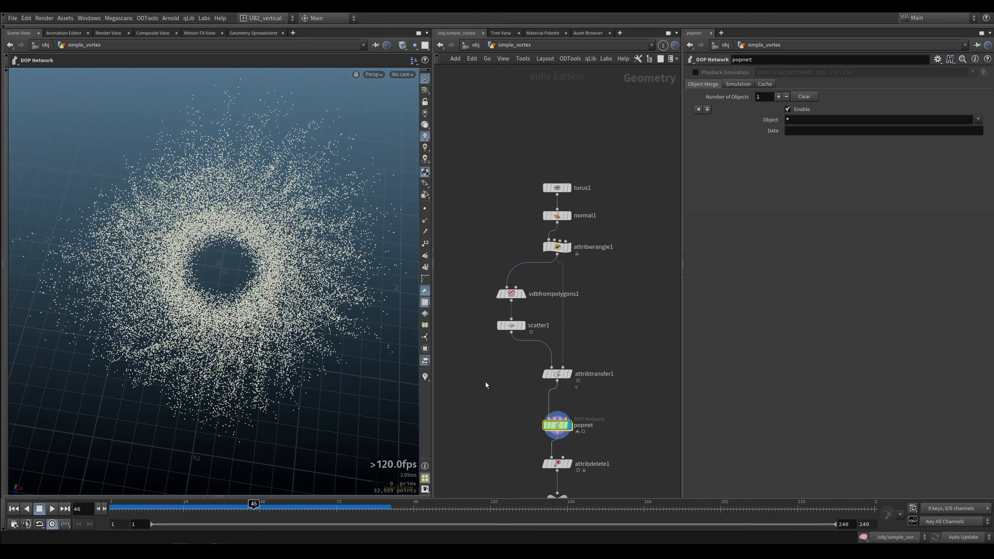
right_click_drag(515, 201, 536, 208)
left_click_drag(528, 173, 577, 203)
key("r")
left_click_drag(332, 270, 317, 243, "alt")
Step: Display attribwrangle1 with its point velocity vectors shown, and examine the normalized position line in its VEX code
left_click_drag(524, 247, 570, 274)
key("r")
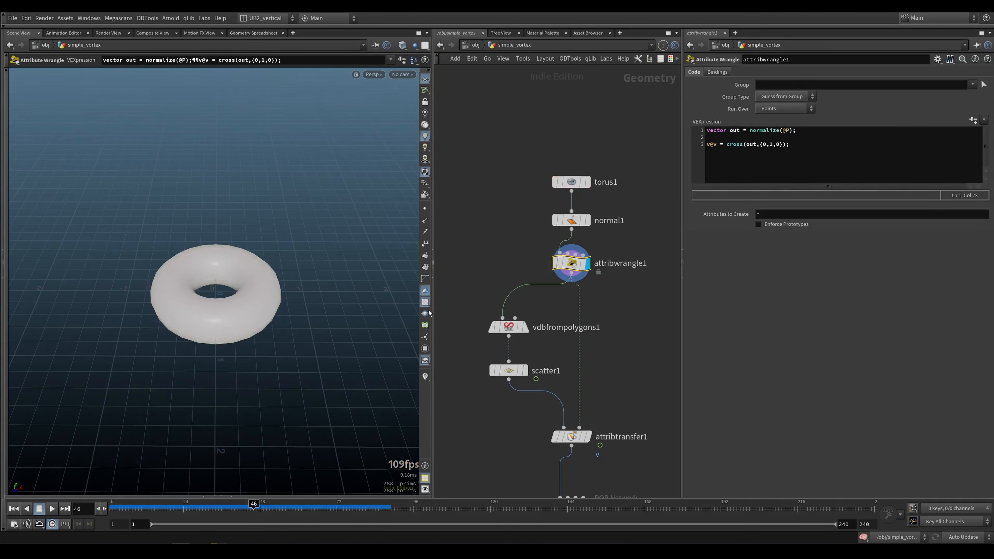
left_click(425, 380)
left_click_drag(266, 289, 241, 323, "alt")
scroll(240, 323, "up", 1)
left_click_drag(787, 158, 708, 145)
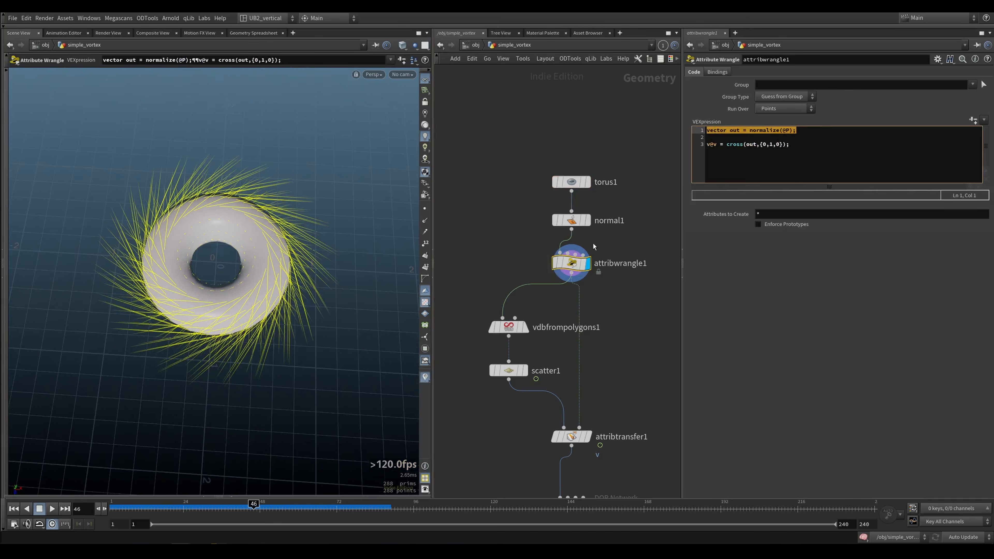
Step: Try moving torus1 off the origin to test the velocity directions, and reset its Center to the defaults
left_click(571, 182)
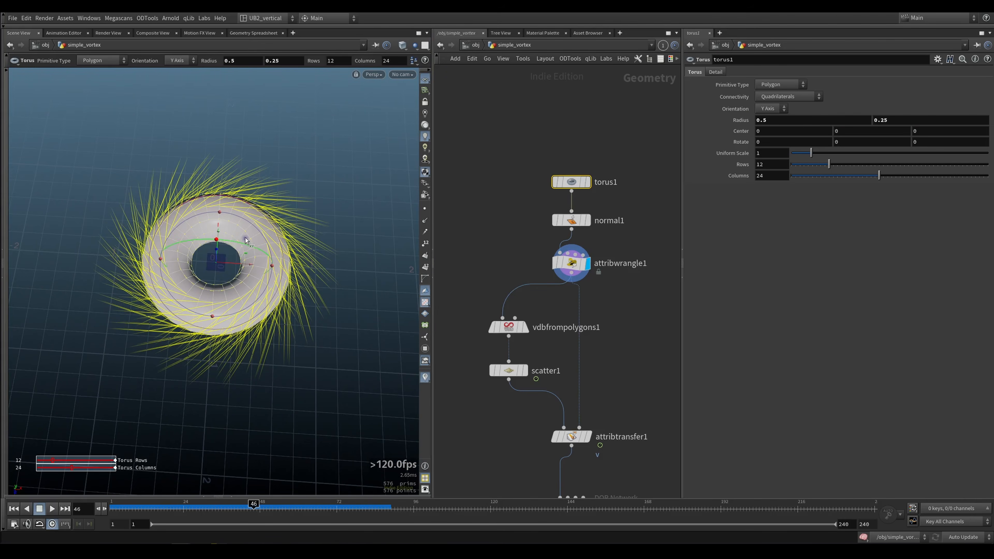
left_click_drag(245, 240, 259, 258)
key("ctrl+z")
key("ctrl+z")
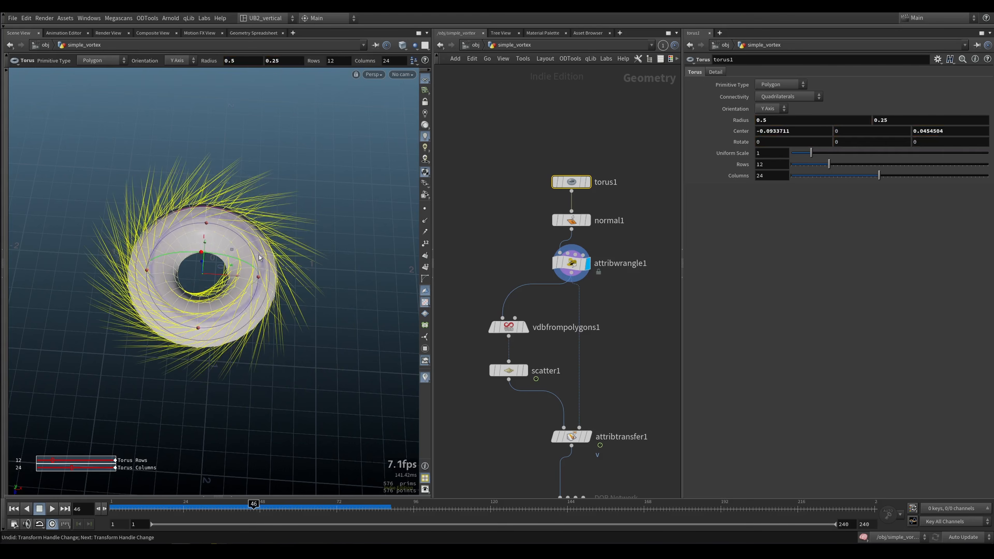
key("ctrl+z")
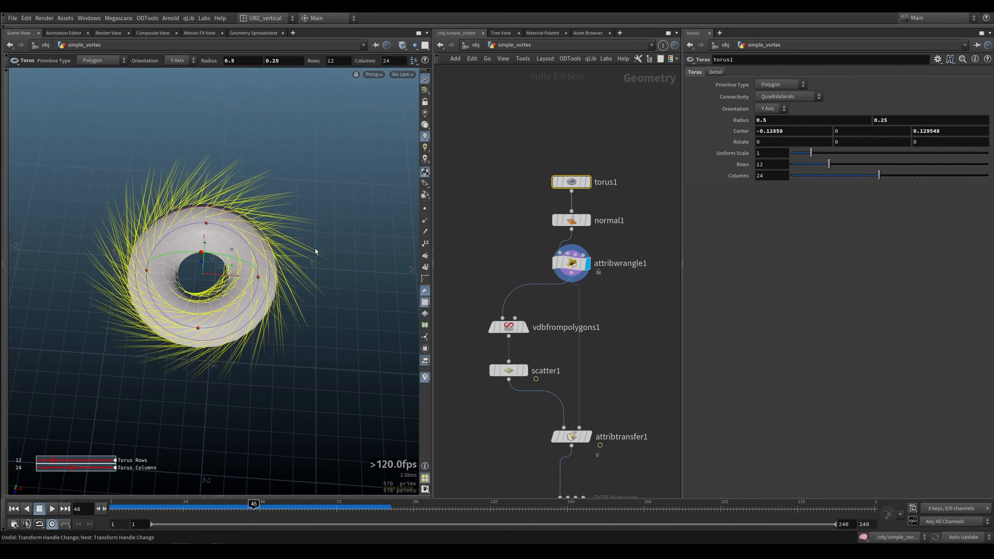
key("s")
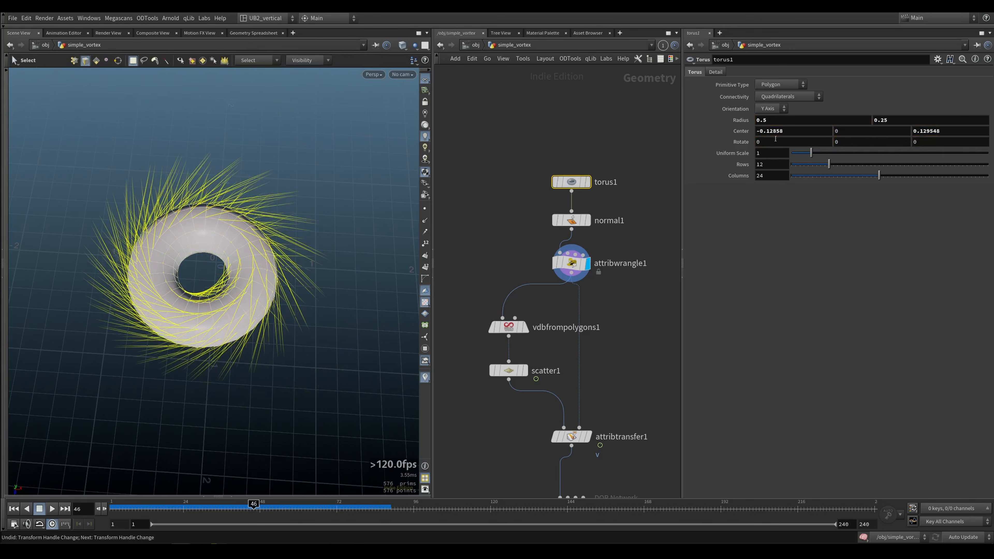
middle_click(777, 132, "ctrl")
middle_click(927, 133, "ctrl")
left_click(510, 247)
Step: Display vdbfrompolygons1's fog volume, followed by the points of scatter1
middle_click_drag(510, 270, 516, 212)
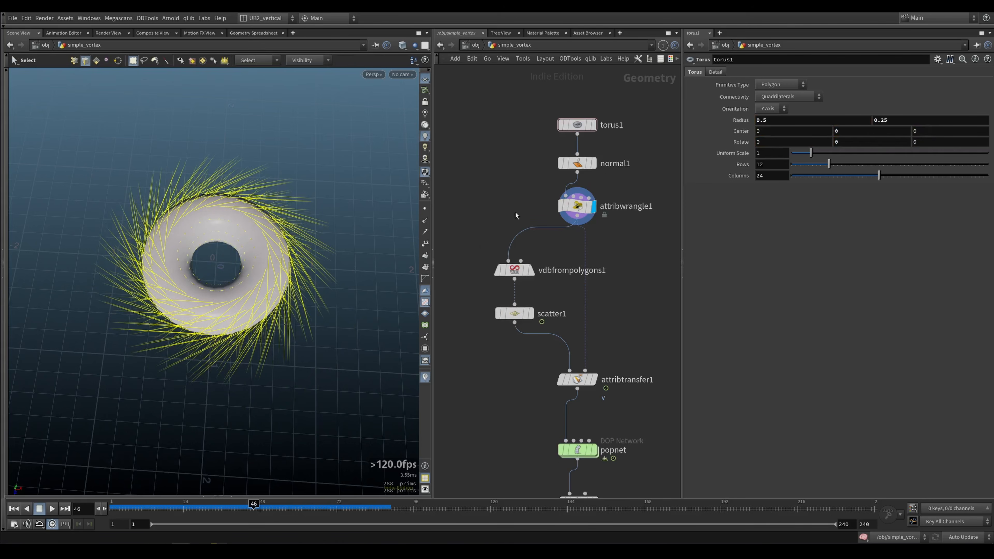
left_click_drag(482, 257, 519, 284)
key("r")
middle_click_drag(490, 314, 475, 275)
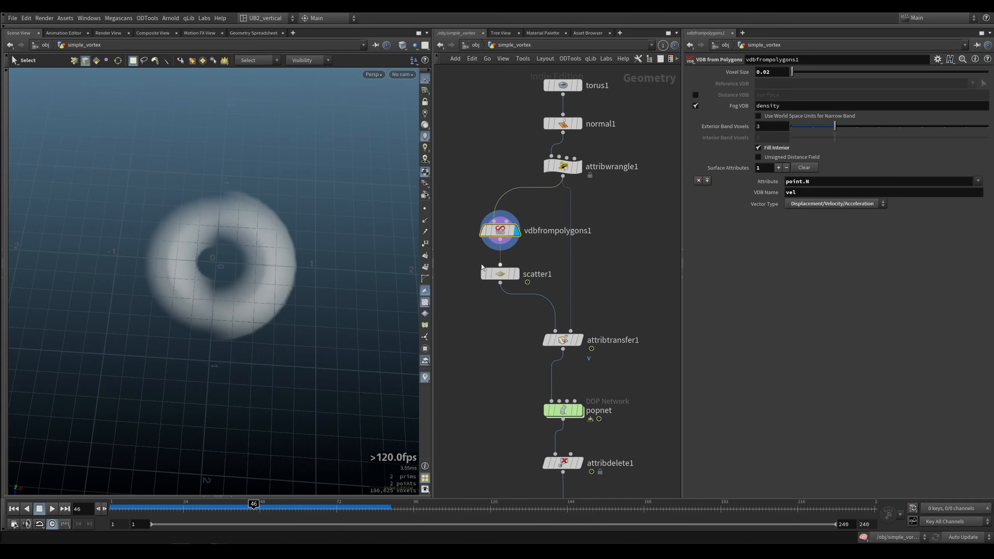
left_click(517, 274)
left_click_drag(462, 265, 507, 284)
Step: Display attribtransfer1 to examine the velocities on the scattered points, and hide the velocity vectors
middle_click_drag(518, 352, 497, 310)
left_click(558, 299)
left_click_drag(503, 290, 546, 308)
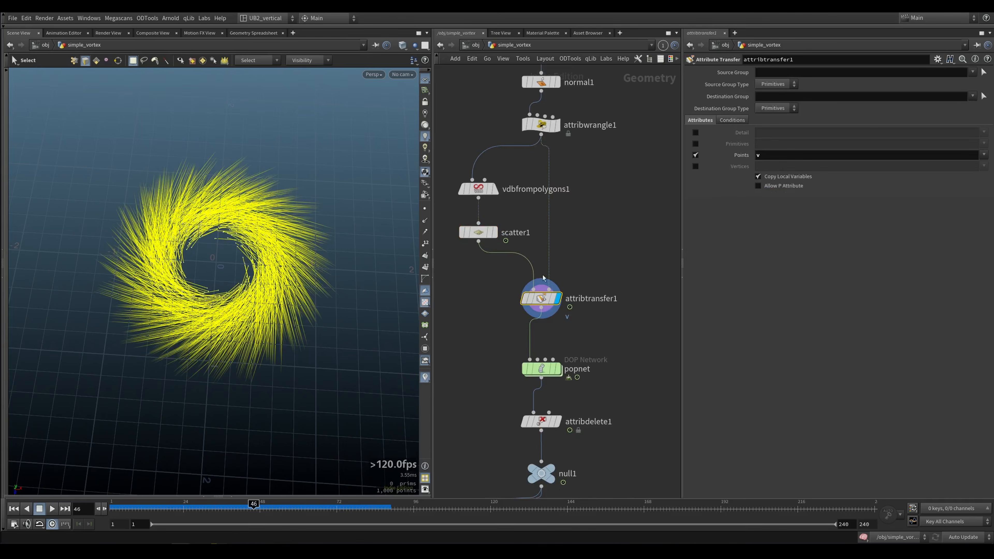
left_click(425, 378)
Step: Display popnet, replay its particles from the first frame, and stop the playback
left_click(558, 369)
left_click_drag(514, 362, 547, 378)
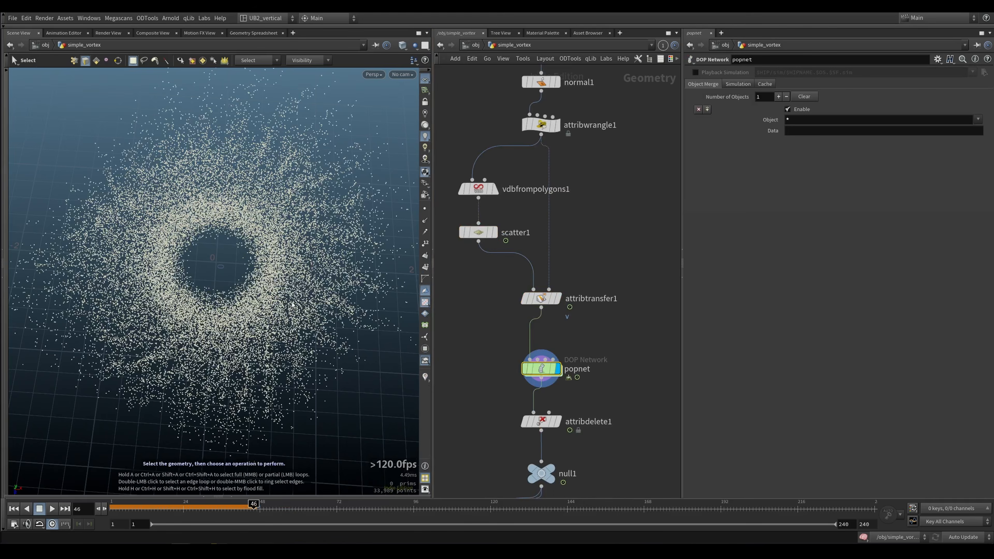
right_click_drag(290, 275, 222, 296, "alt")
key("ctrl+Up")
key("Up")
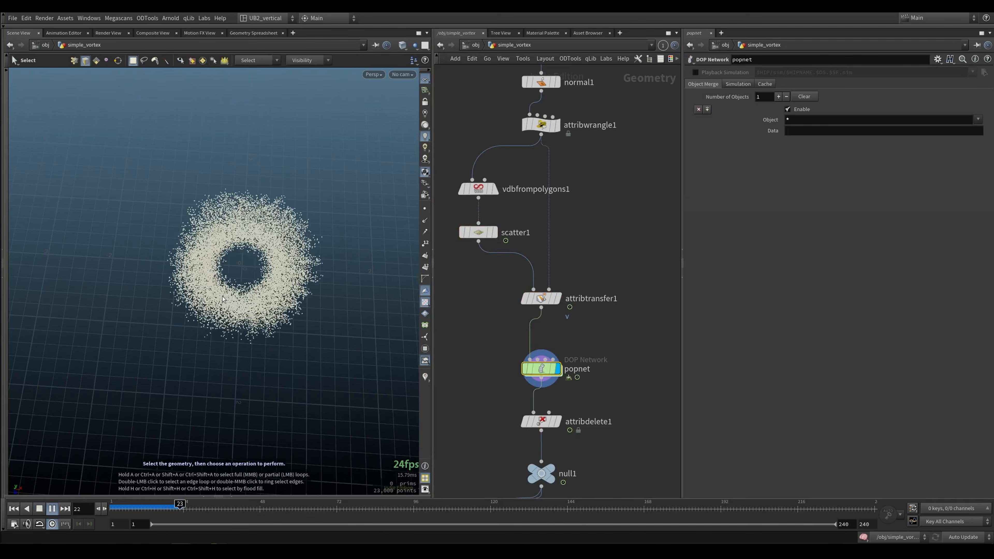
key("Up")
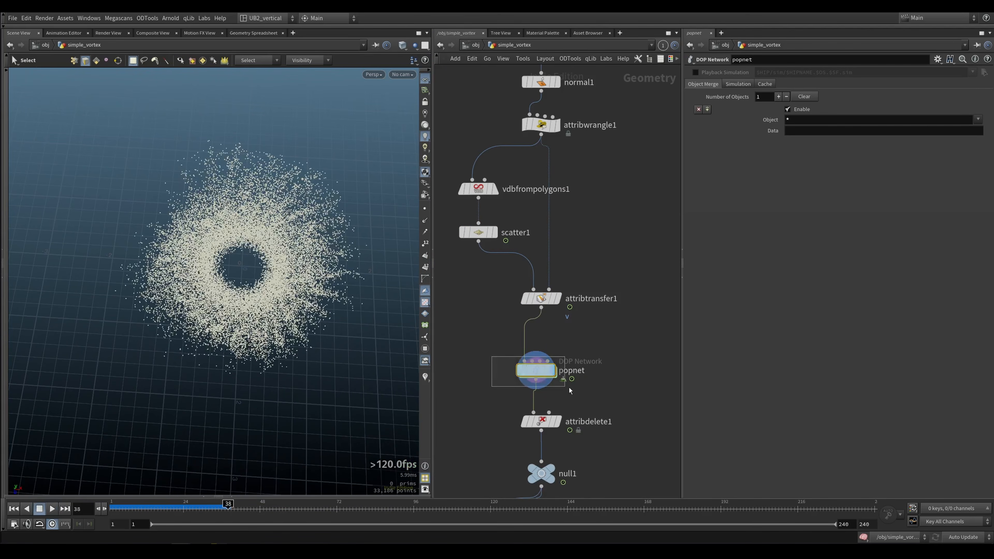
Step: Inspect the POP Source's Birth settings inside popnet, return to simple_vortex, and display scatter1 at the first frame
key("i")
middle_click_drag(528, 293, 509, 292)
key("Up")
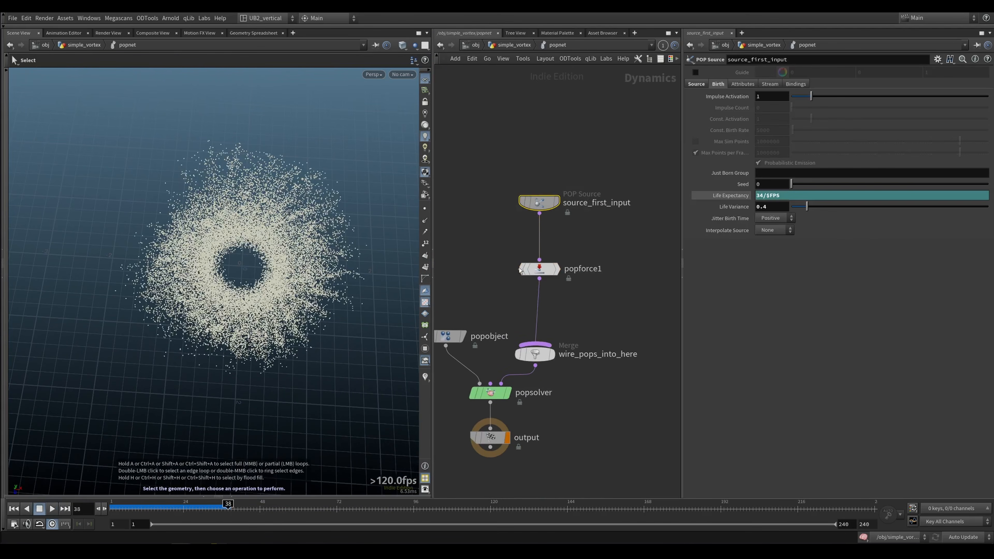
key("u")
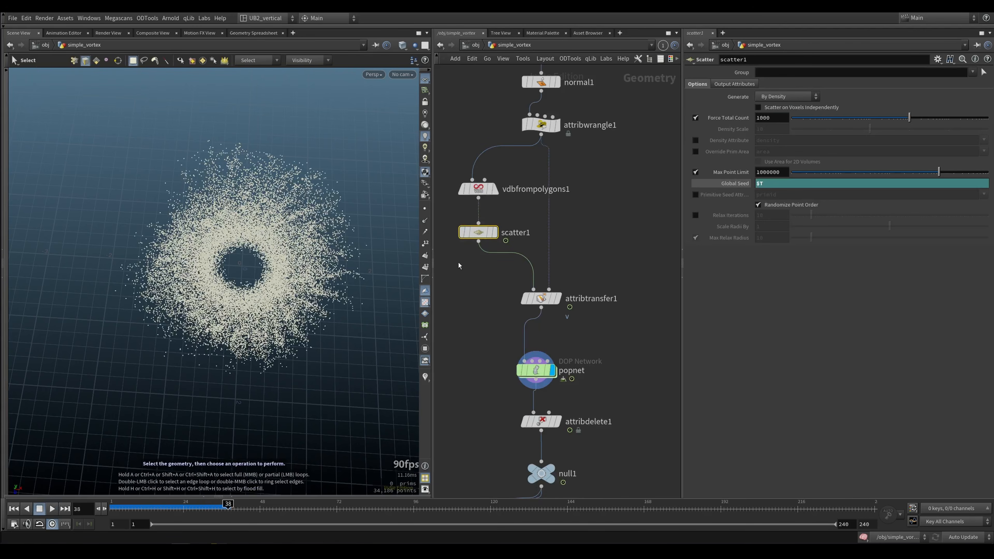
key("r")
key("ctrl+Up")
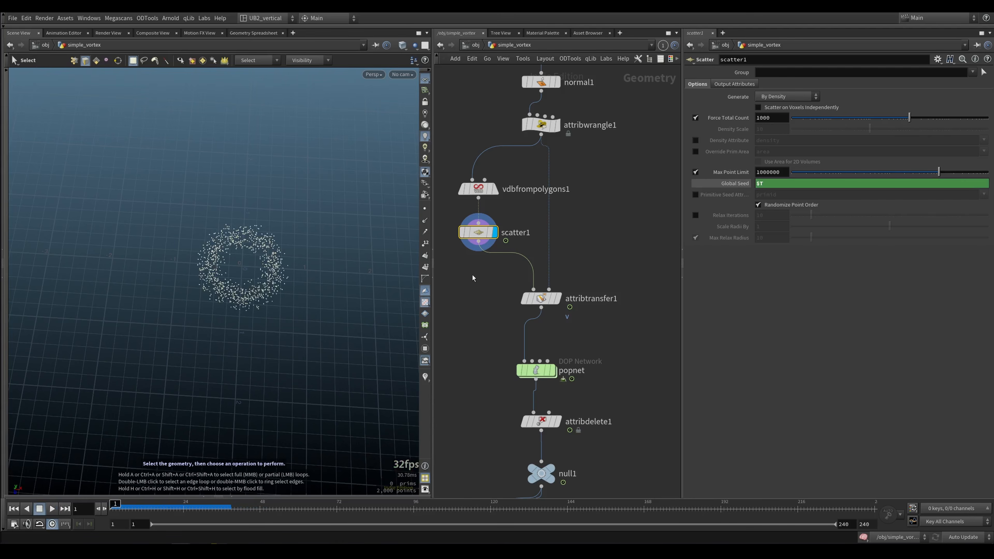
Step: Bypass scatter1 with popnet displayed to compare the emission source, and re-enable scatter1
left_click(553, 371)
left_click_drag(481, 236, 455, 219)
key("b")
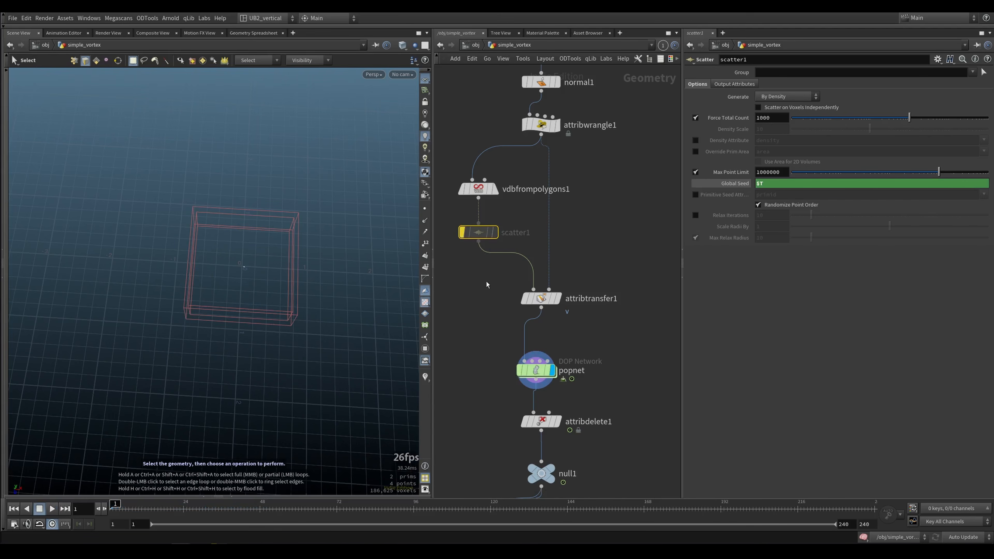
key("b")
Step: Display popnet, play its particle simulation, and rewind to the first frame
left_click(554, 366)
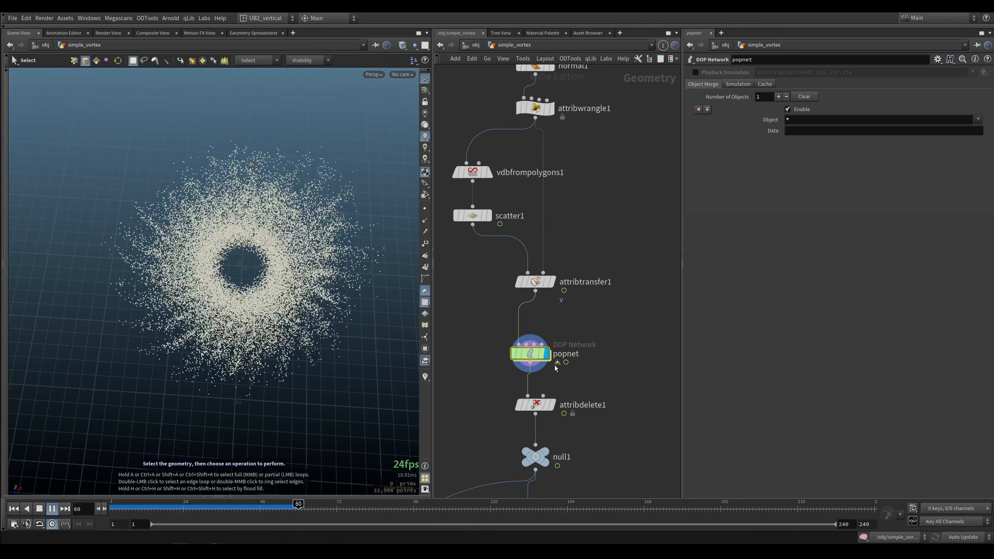
key("Up")
key("ctrl+Up")
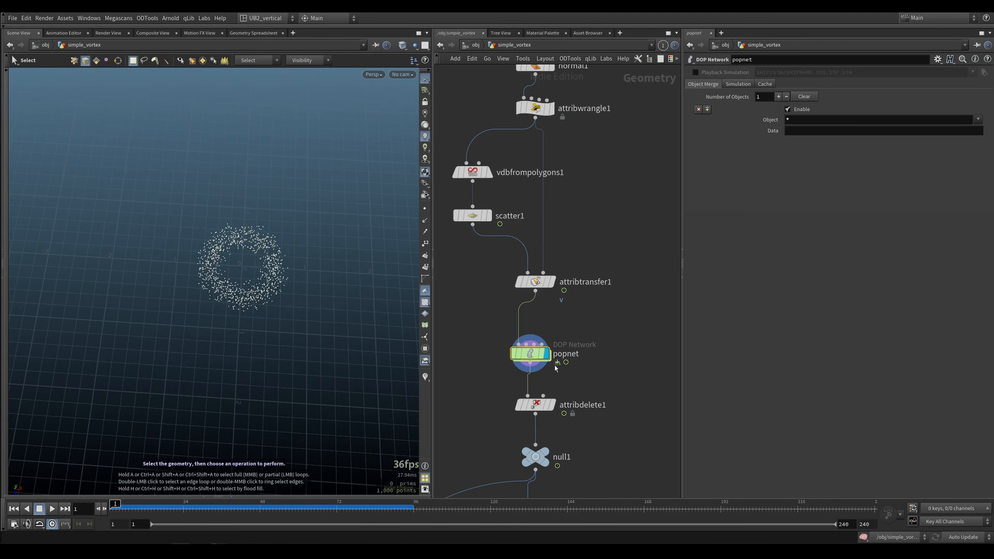
Step: Display attribdelete1 and inspect which point attributes remain in its node information
middle_click_drag(478, 375, 482, 291)
left_click(556, 322)
left_click_drag(493, 316, 523, 330)
middle_click_drag(515, 329, 521, 279)
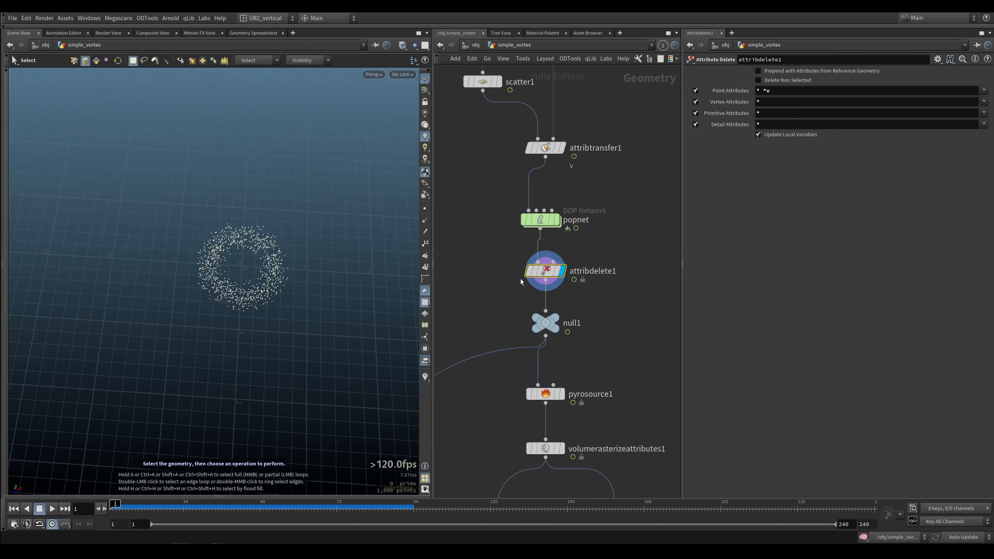
left_click_drag(553, 274, 549, 273)
middle_click(549, 273)
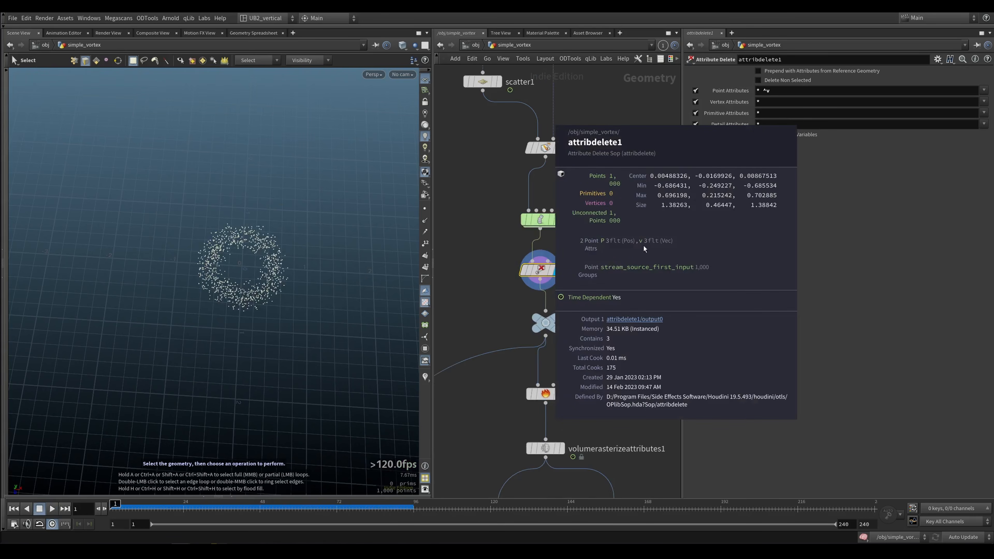
Step: Display null1 and pyrosource1 in turn, and examine the pyro source points and their attribute settings
middle_click_drag(512, 318, 511, 265)
left_click(555, 266)
middle_click_drag(579, 306, 579, 232)
left_click(534, 257)
left_click_drag(514, 281, 513, 282)
key("r")
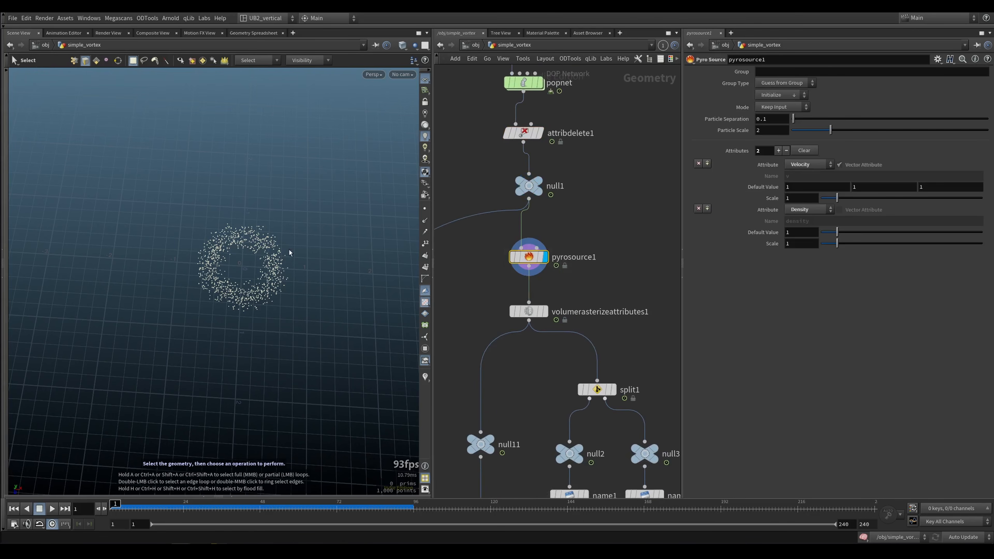
left_click_drag(291, 253, 270, 268, "alt")
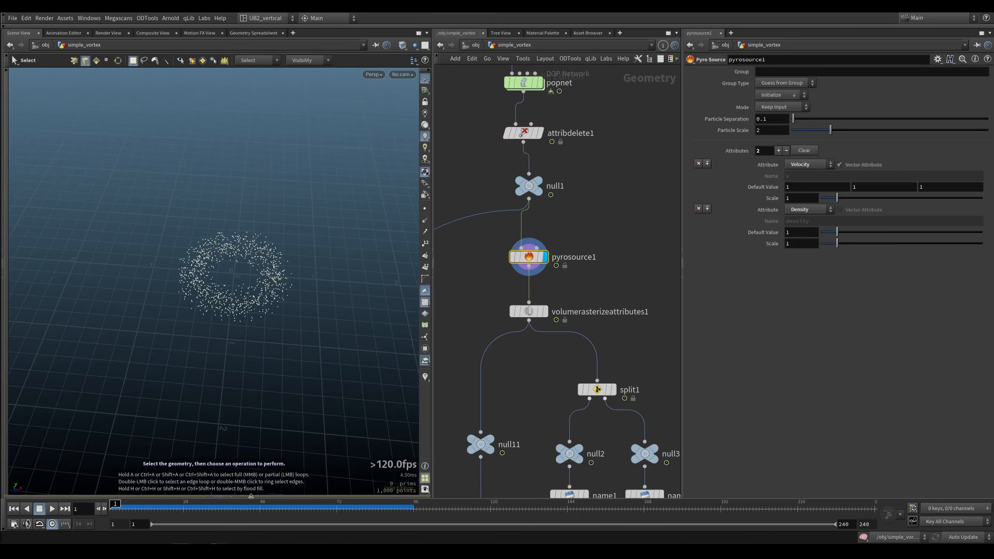
Step: Examine pyrosource1's point attributes in the Geometry Spreadsheet at frame 41, and display volumerasterizeattributes1
left_click(237, 502)
left_click(204, 496)
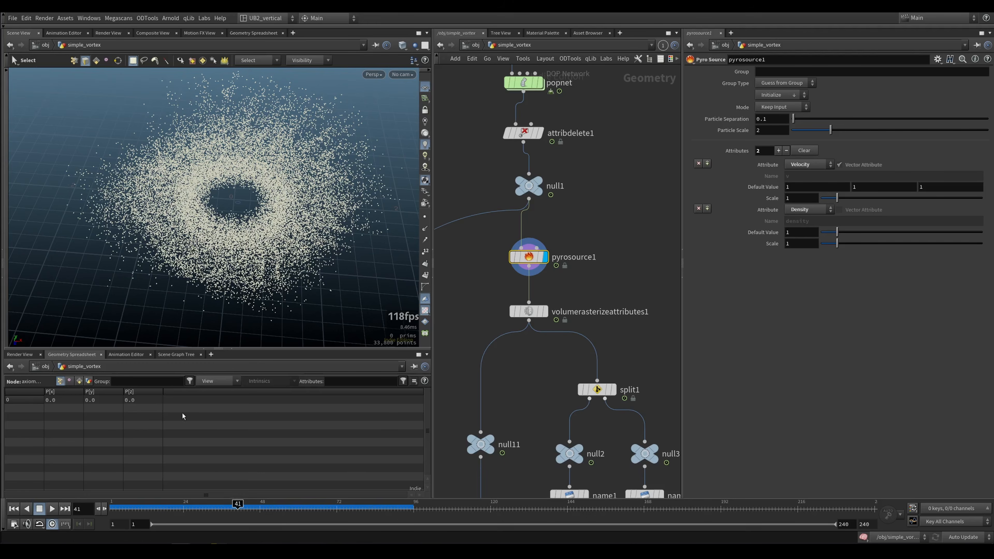
left_click(55, 382)
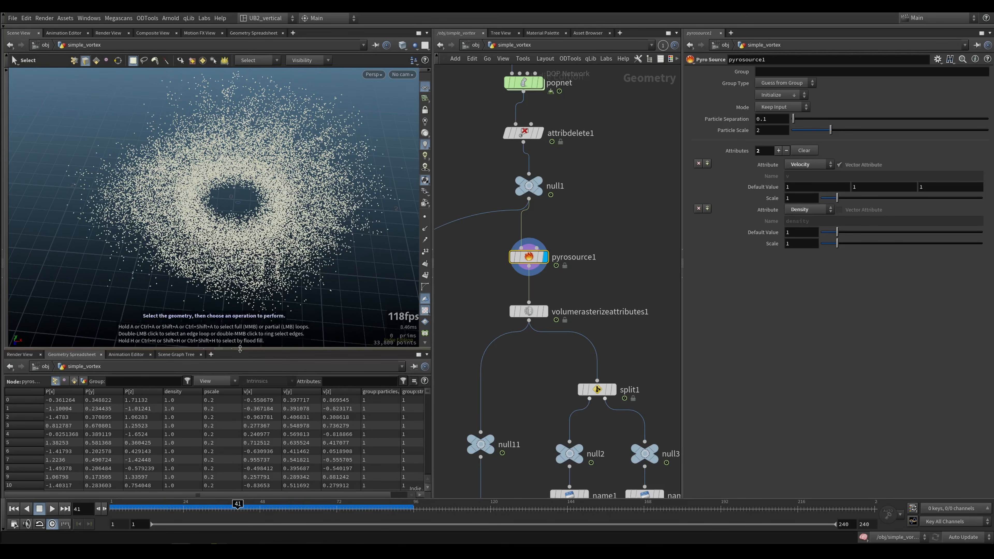
left_click(230, 351)
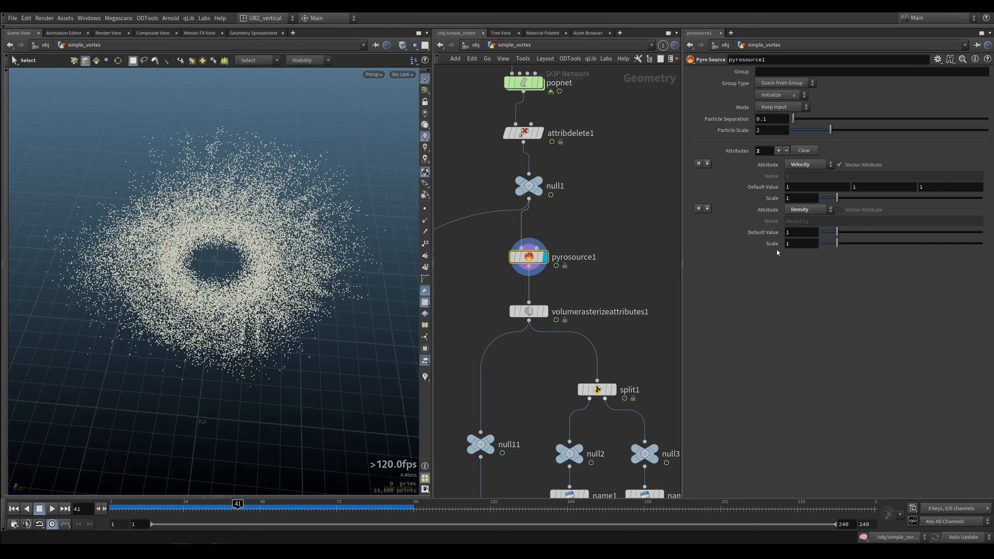
left_click(545, 312)
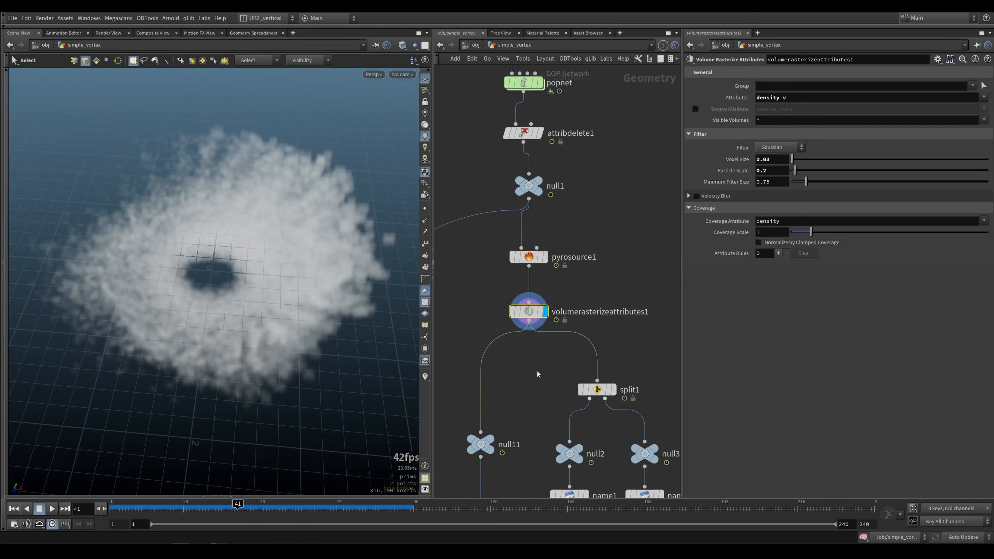
Step: Move null11 up toward volumerasterizeattributes1, display it, and inspect the volumes listed in its node information
middle_click_drag(538, 372, 533, 274)
left_click_drag(496, 308, 496, 277)
left_click(499, 276)
middle_click(499, 276)
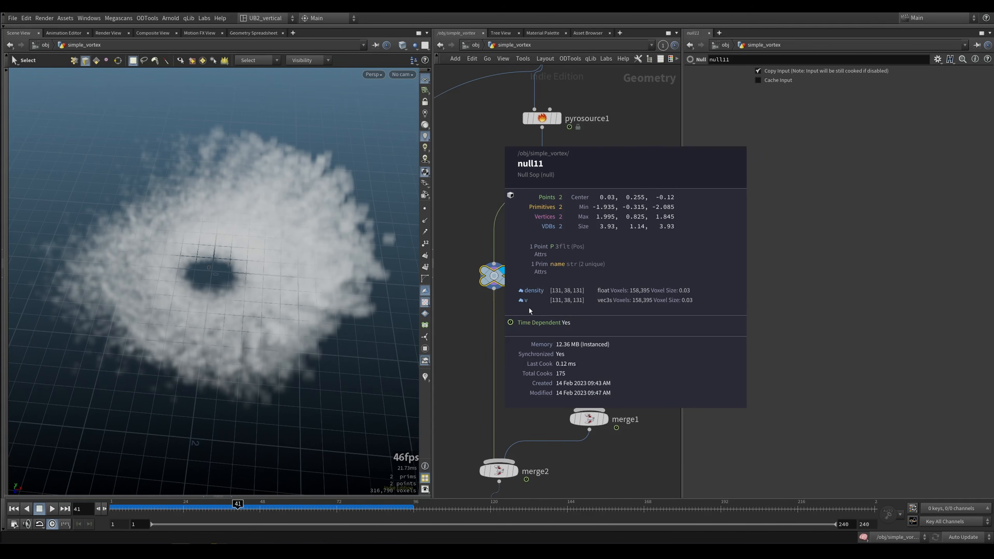
middle_click_drag(533, 350, 496, 311)
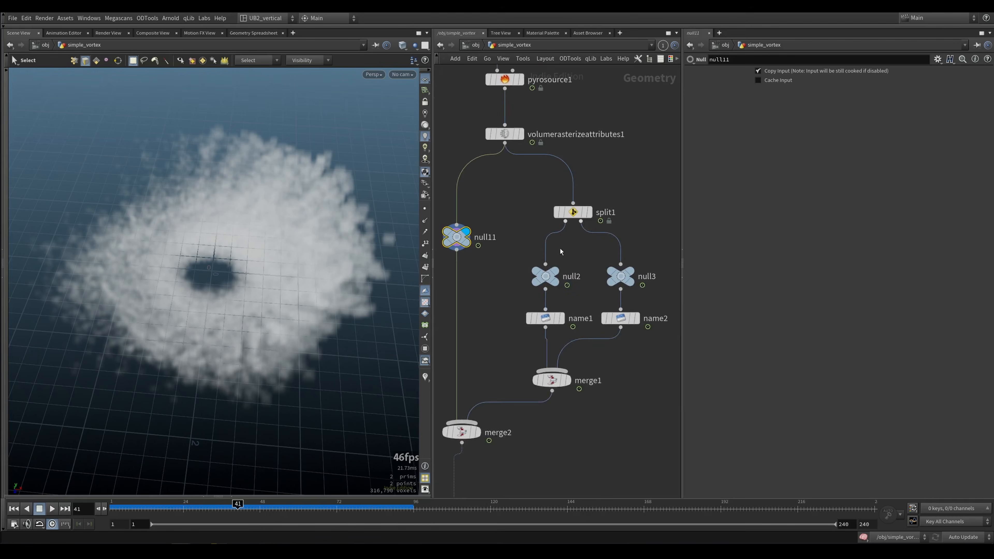
Step: Display split1 and inspect the volume names in the node information of null2, null3, name1 and name2
left_click_drag(642, 180, 527, 404)
left_click(516, 286)
left_click(590, 211)
left_click_drag(637, 176, 544, 234)
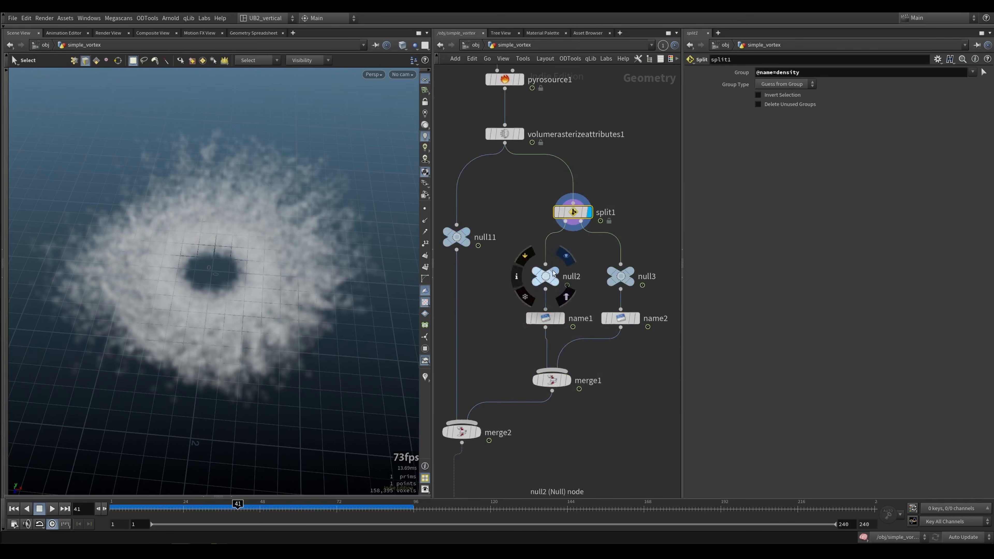
middle_click(550, 279)
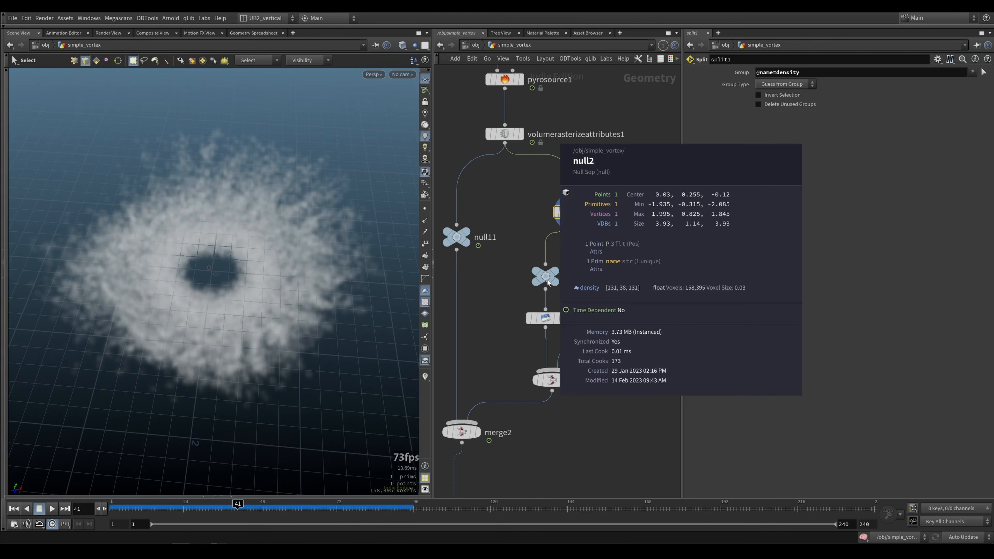
middle_click(619, 276)
middle_click(543, 318)
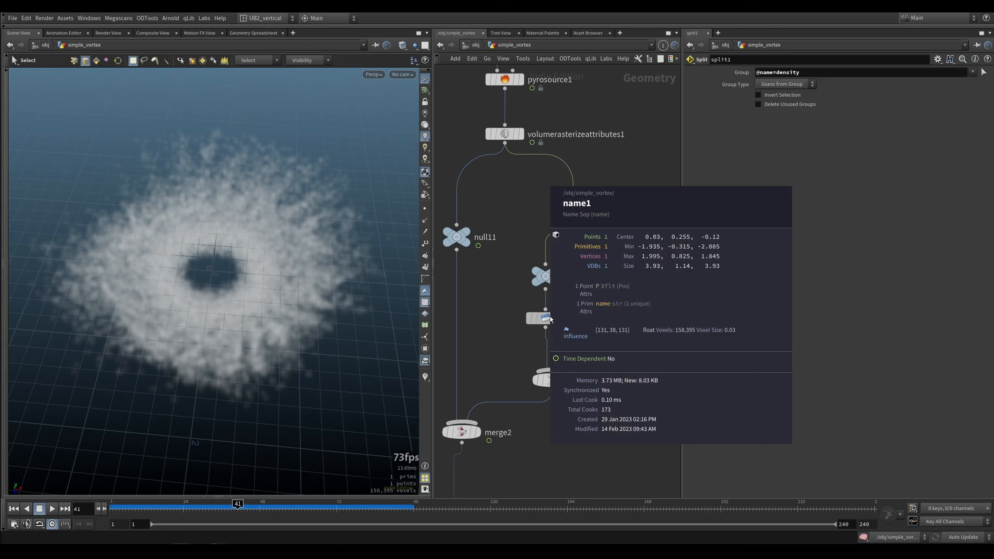
middle_click(624, 321)
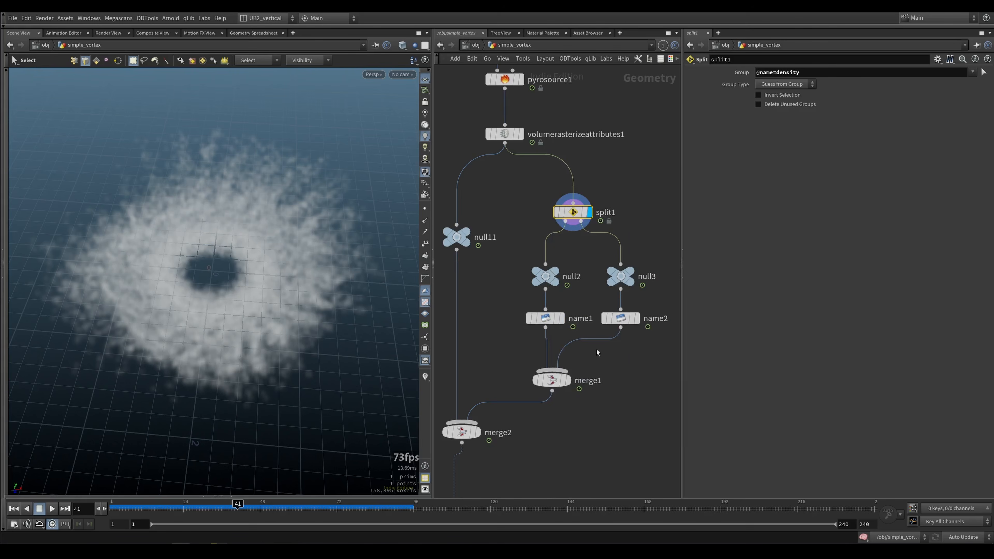
Step: Display merge1 and merge2 in turn to check the combined source and influence volumes
left_click(568, 381)
left_click(550, 381)
middle_click_drag(528, 431, 574, 342)
left_click(525, 344)
middle_click_drag(533, 386, 554, 304)
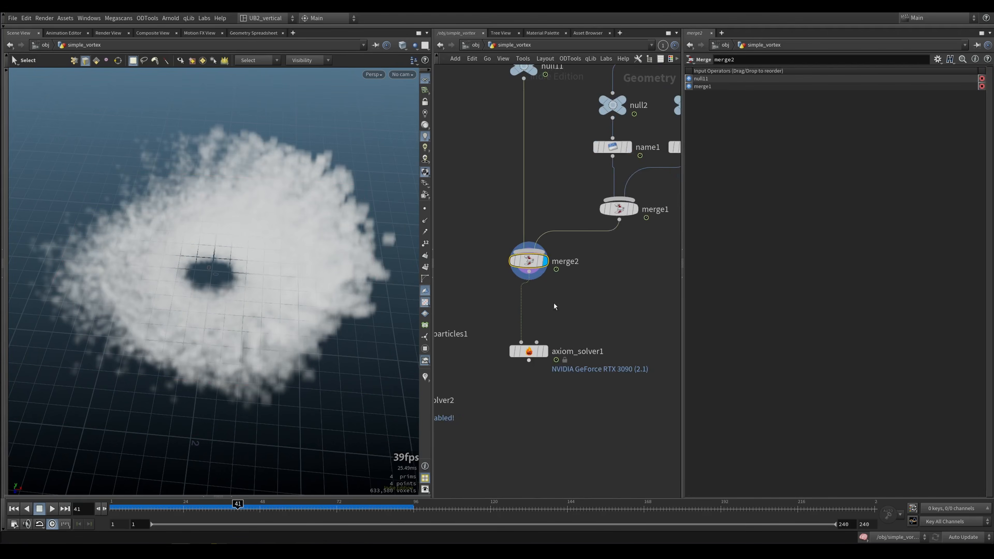
Step: Display axiom_solver1, play its smoke simulation up to frame 54, and view the resulting vortex
left_click(545, 351)
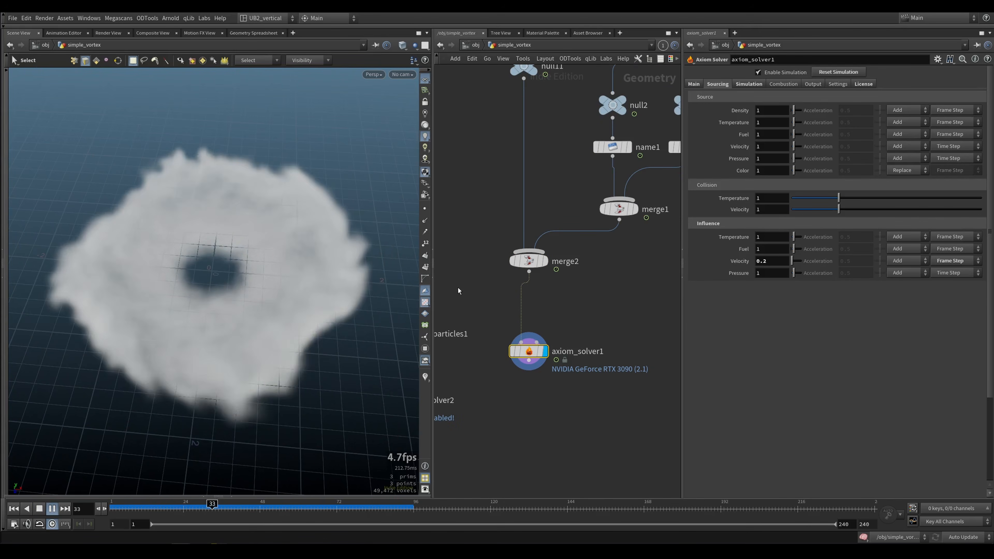
key("Up")
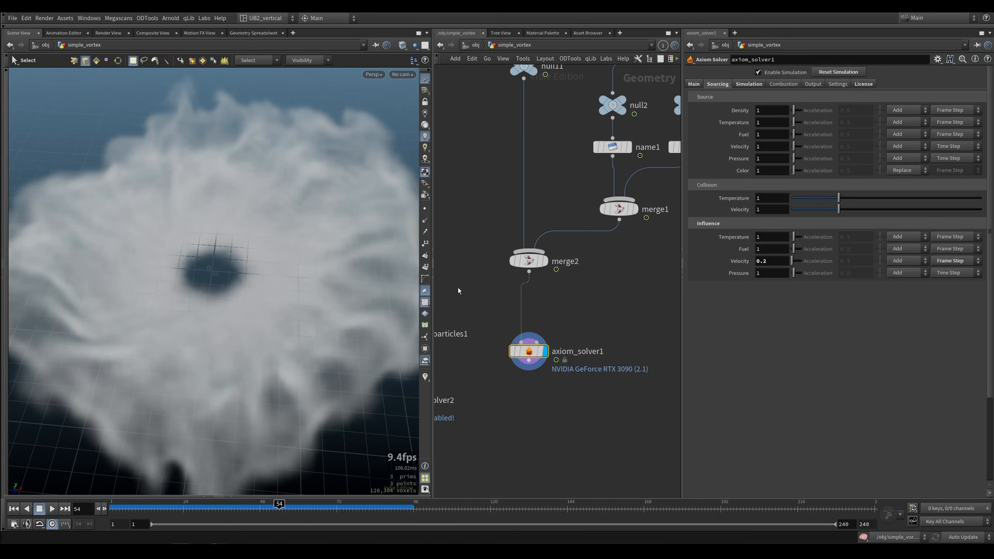
right_click_drag(264, 297, 206, 322, "alt")
left_click_drag(206, 322, 274, 323, "alt")
Step: Move axiom_solver1 down and insert a File Cache node on the wire between merge2 and axiom_solver1
middle_click_drag(547, 159, 550, 193)
scroll(537, 303, "down", 3)
left_click_drag(540, 319, 539, 344)
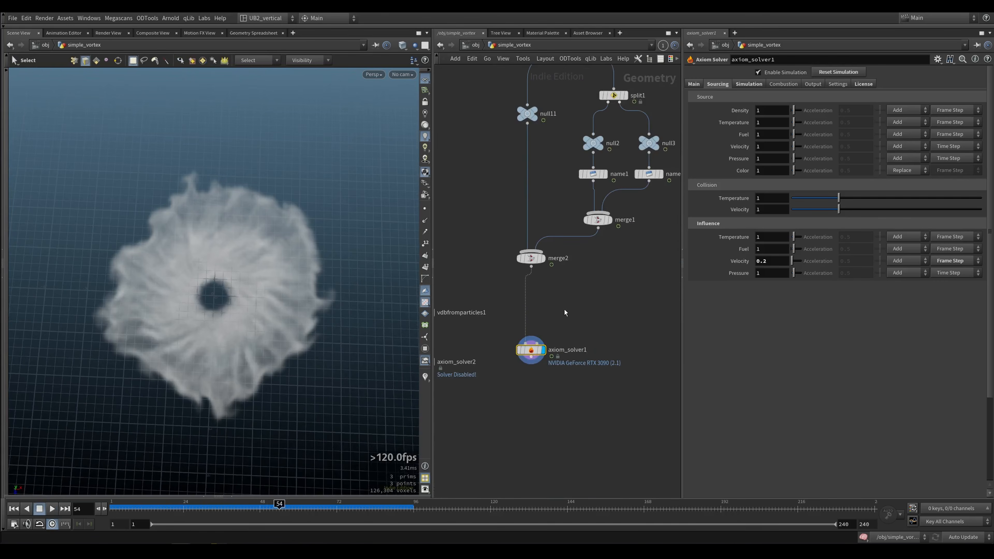
key("Tab")
type("file")
key("Down")
key("Return")
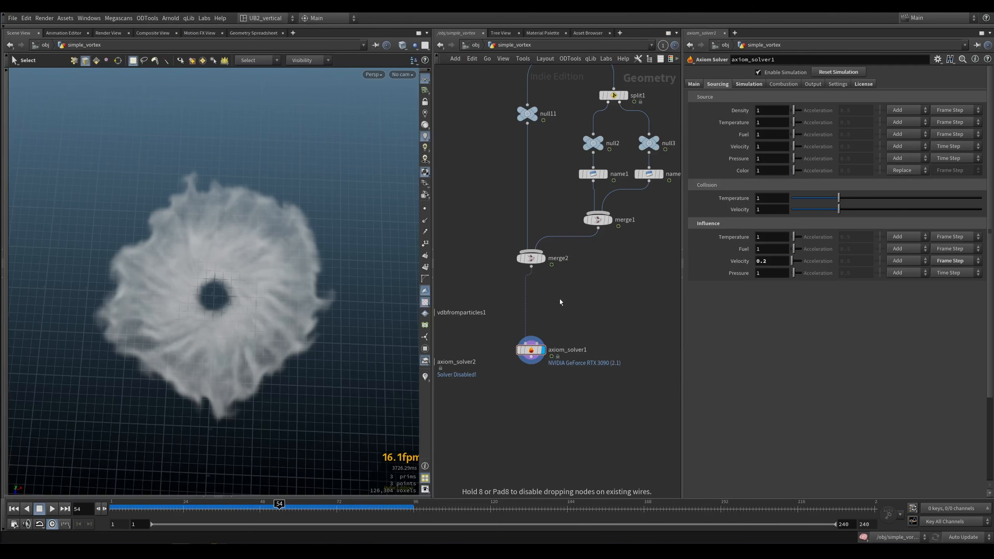
left_click(524, 305)
left_click_drag(524, 304, 532, 302)
Step: Display filecache3, start saving frames 1 to 240 to disk, and interrupt the save partway
left_click(543, 299)
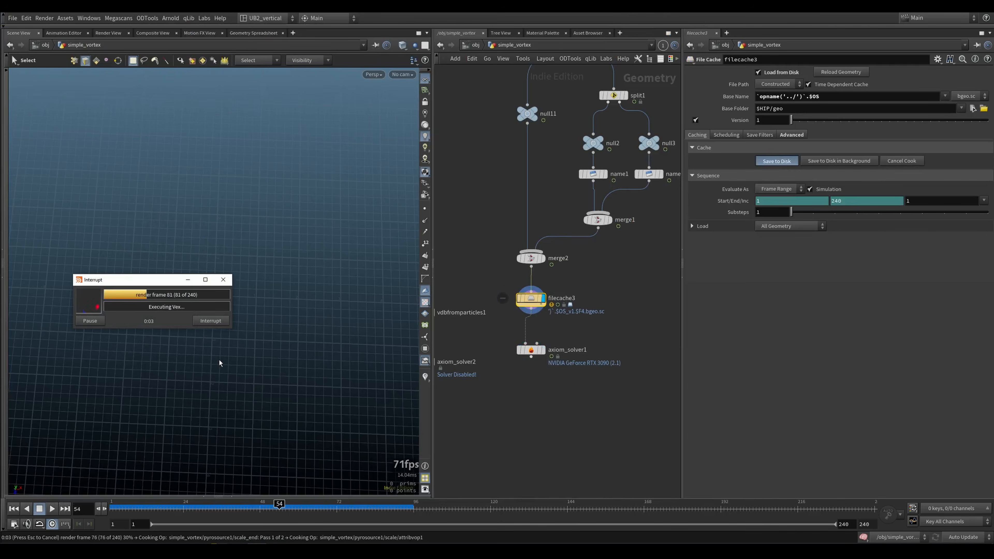
left_click(210, 321)
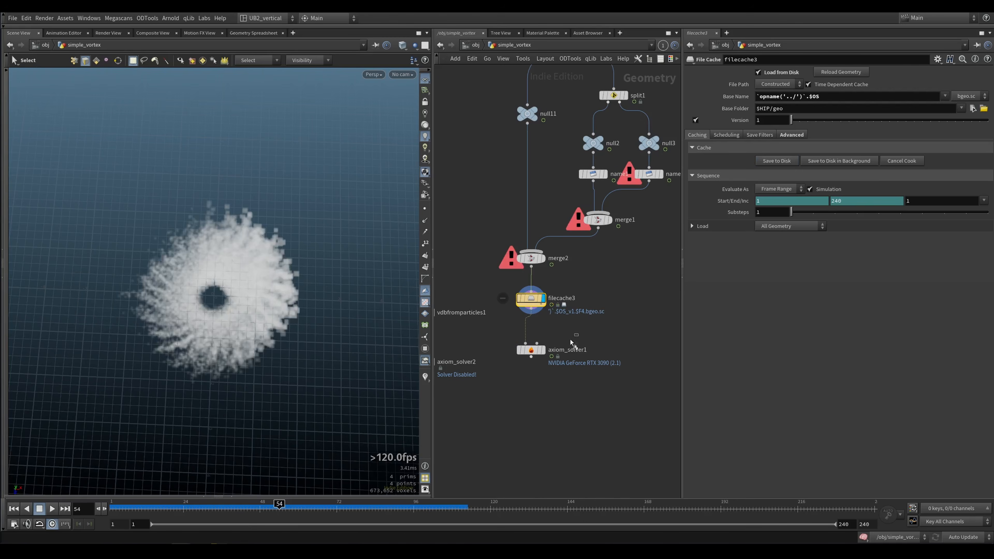
Step: Display axiom_solver1 and play the smoke simulation from the cached source up to frame 82
left_click(519, 349)
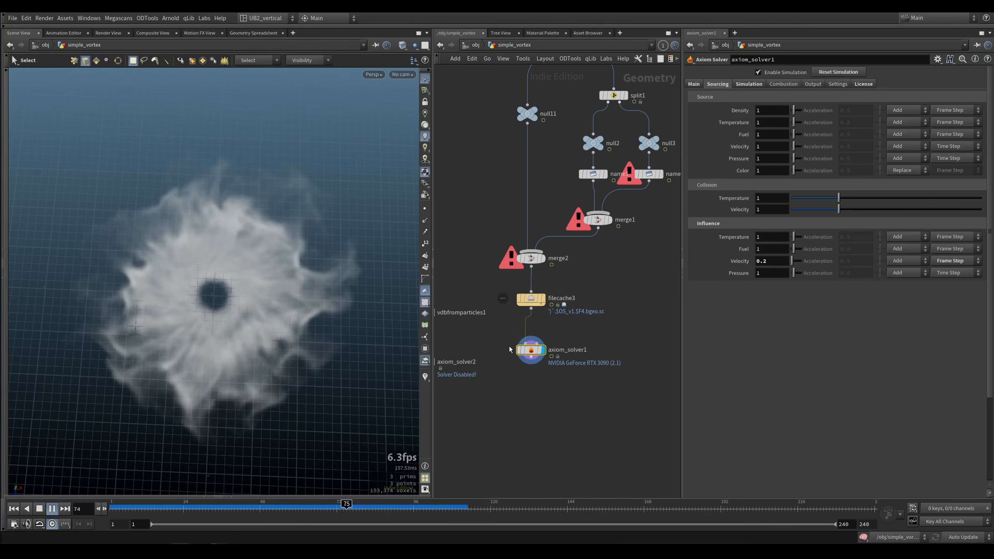
key("Up")
middle_click_drag(563, 306, 594, 305)
scroll(595, 309, "down", 3)
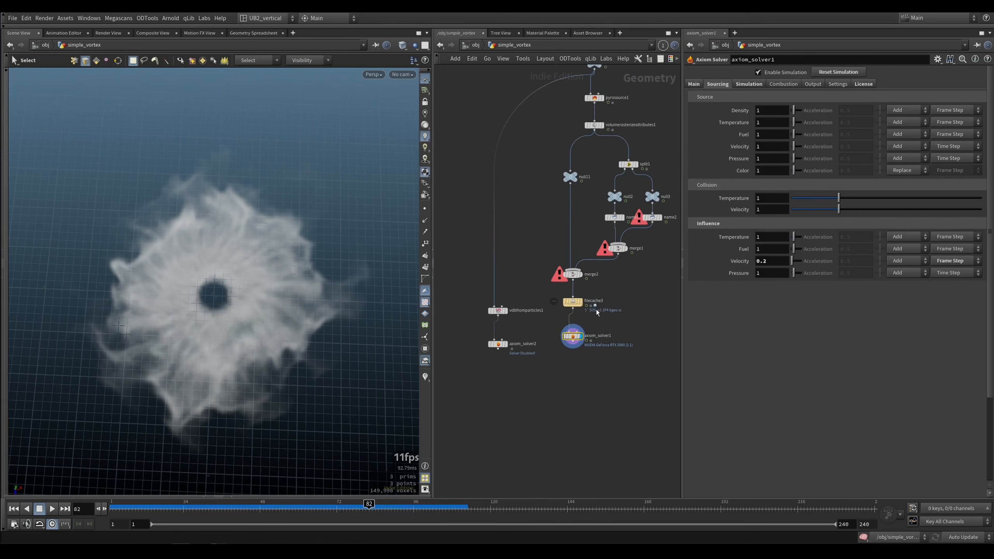
Step: Review the rasterizing branch, selecting pyrosource1 and volumerasterizeattributes1 to examine their settings
scroll(532, 284, "up", 3)
middle_click_drag(549, 216, 479, 285)
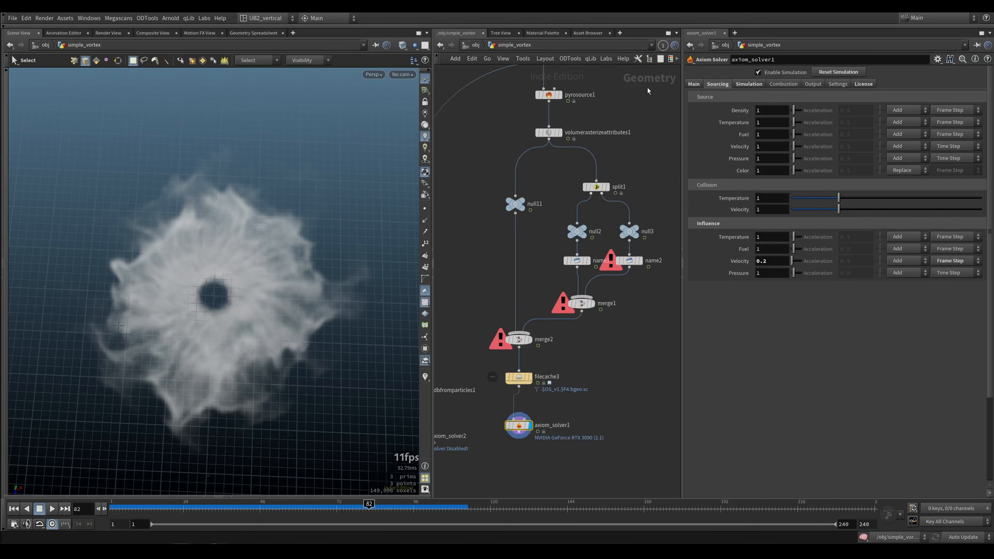
left_click_drag(653, 83, 487, 354)
left_click(550, 95)
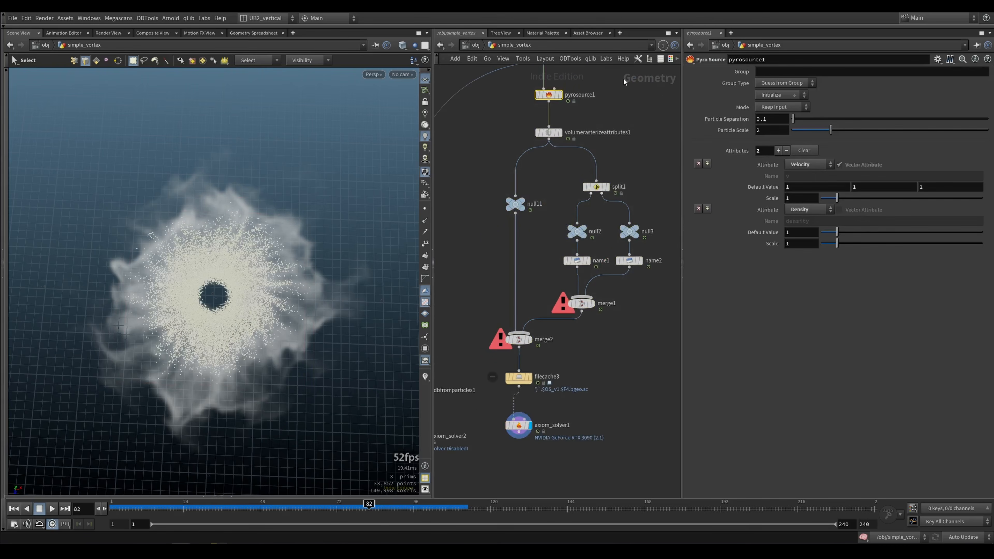
left_click_drag(625, 81, 512, 151)
scroll(524, 165, "up", 4)
scroll(535, 196, "down", 1)
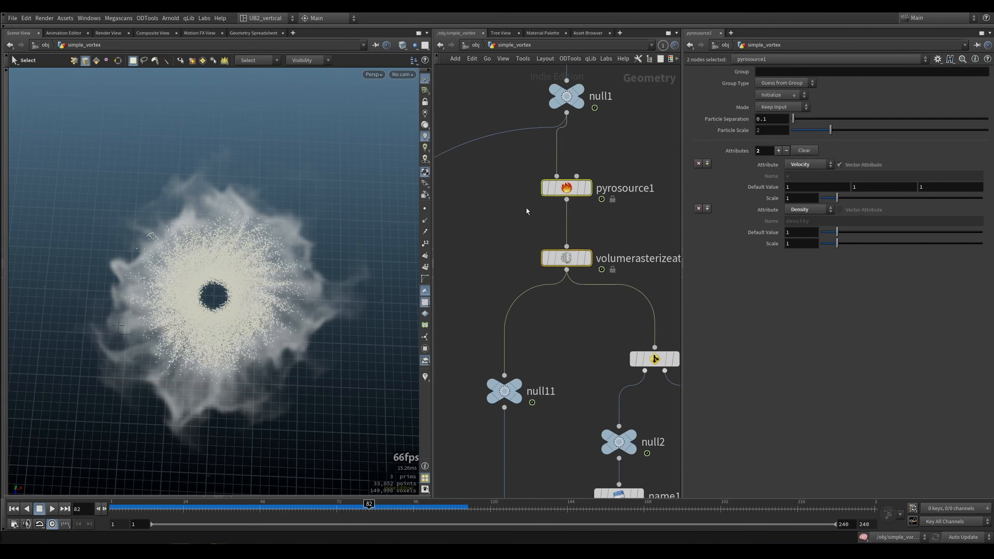
scroll(526, 211, "down", 3)
Step: Display vdbfromparticles1 and axiom_solver2 in turn and examine their settings
middle_click_drag(506, 242, 607, 124)
left_click(534, 351)
middle_click_drag(554, 360, 529, 317)
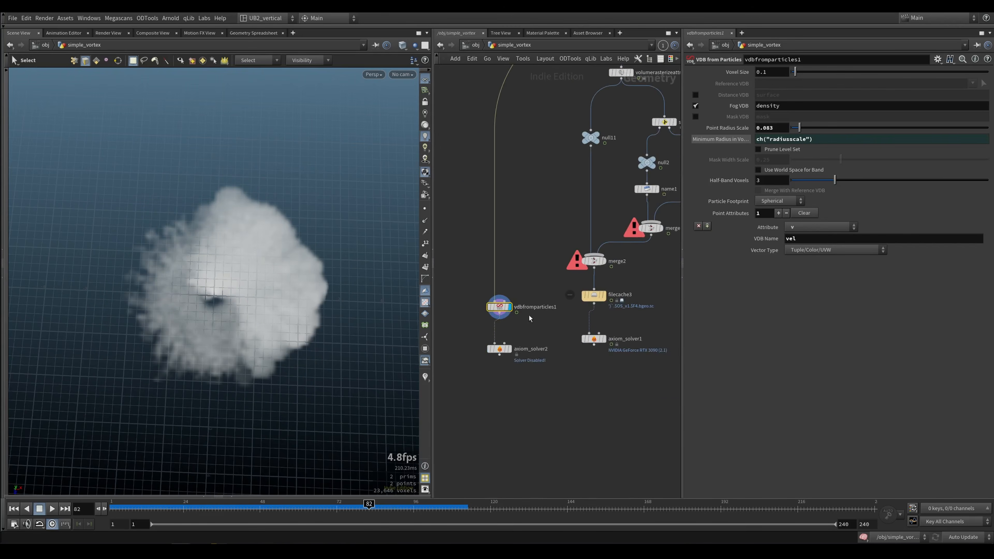
left_click(499, 349)
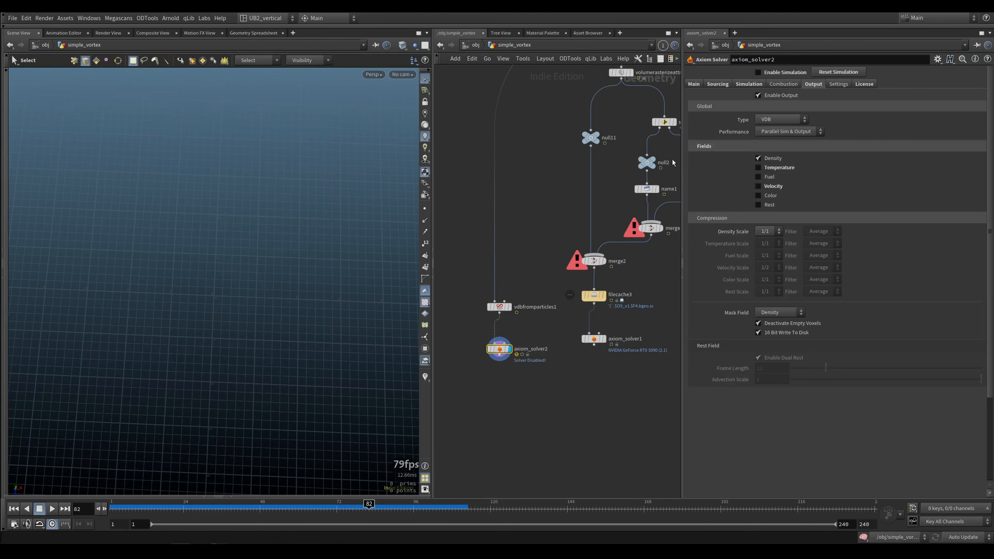
Step: Select vdbfromparticles1, try v as the VDB Name of its point attribute, and restore the name to vel
left_click_drag(485, 330, 501, 292)
scroll(520, 271, "up", 1)
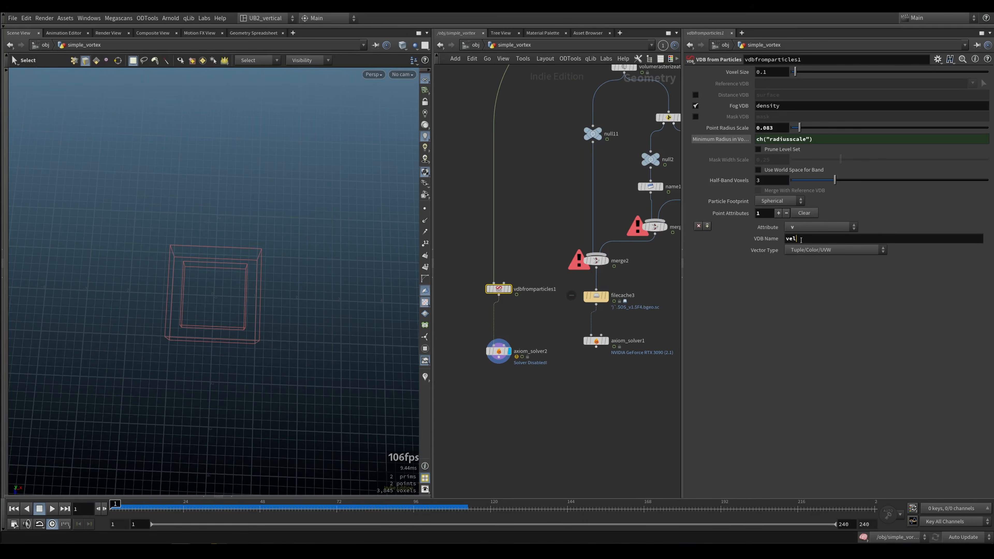
key("Return")
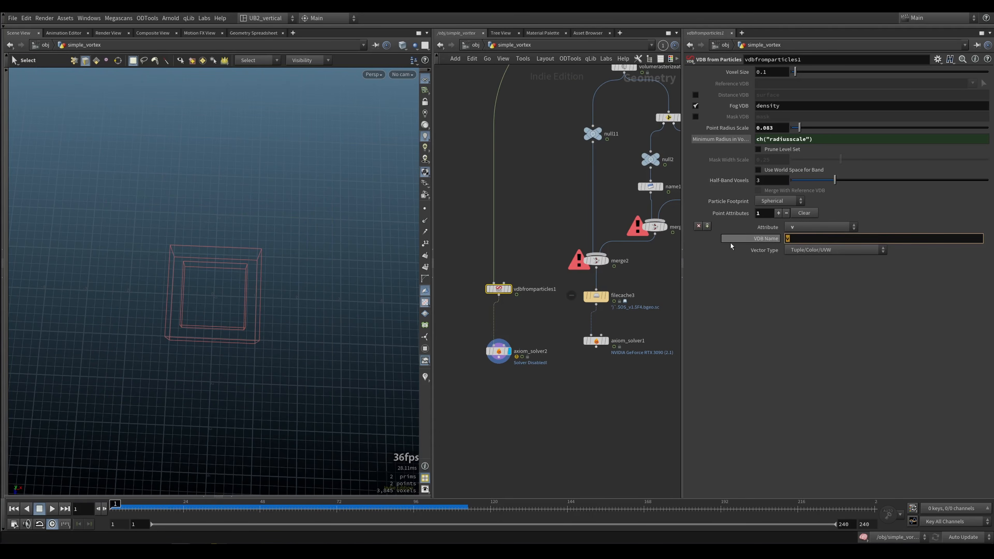
type("vel")
key("Return")
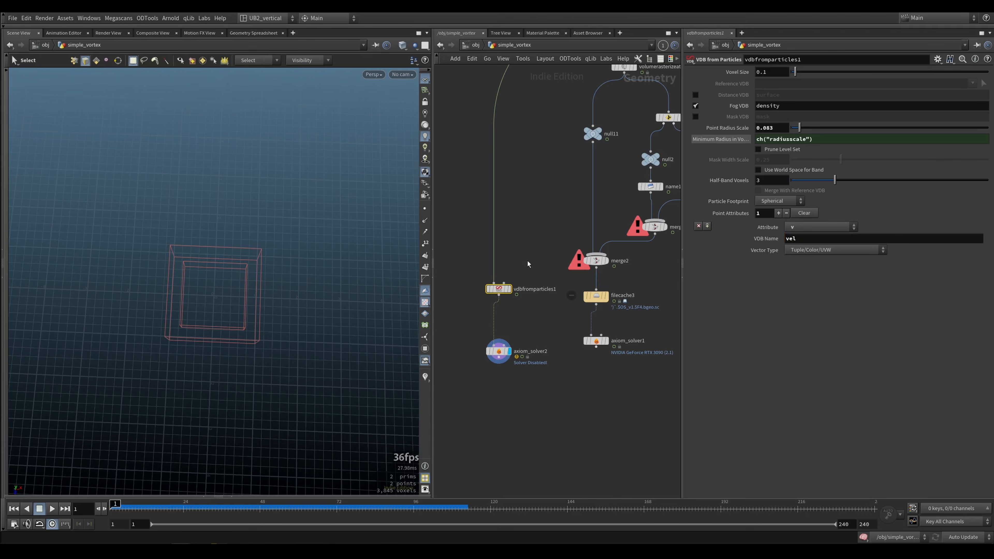
Step: Select the nodes from split1 to merge1 and examine how the influence velocity volume is named
left_click(498, 351)
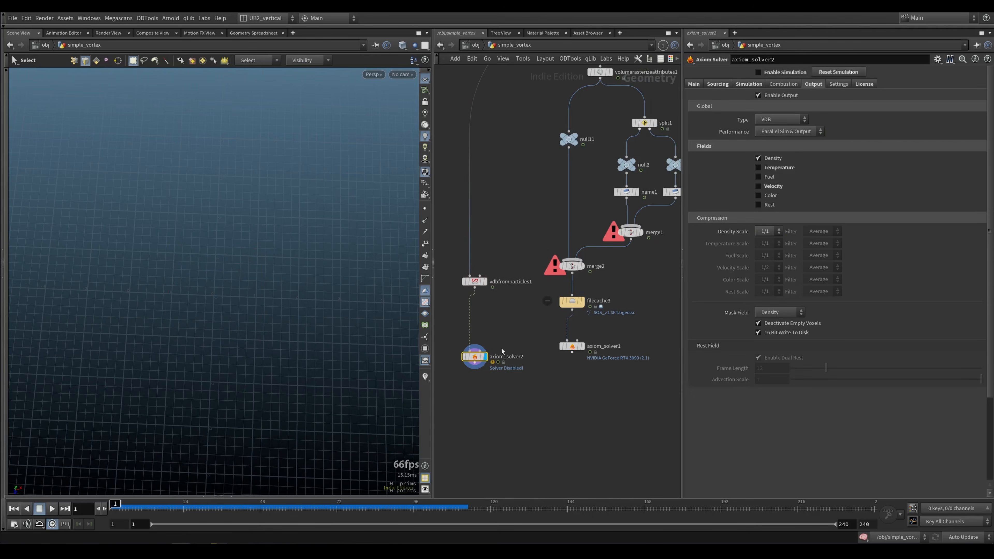
middle_click_drag(594, 180, 548, 228)
left_click_drag(651, 153, 573, 290)
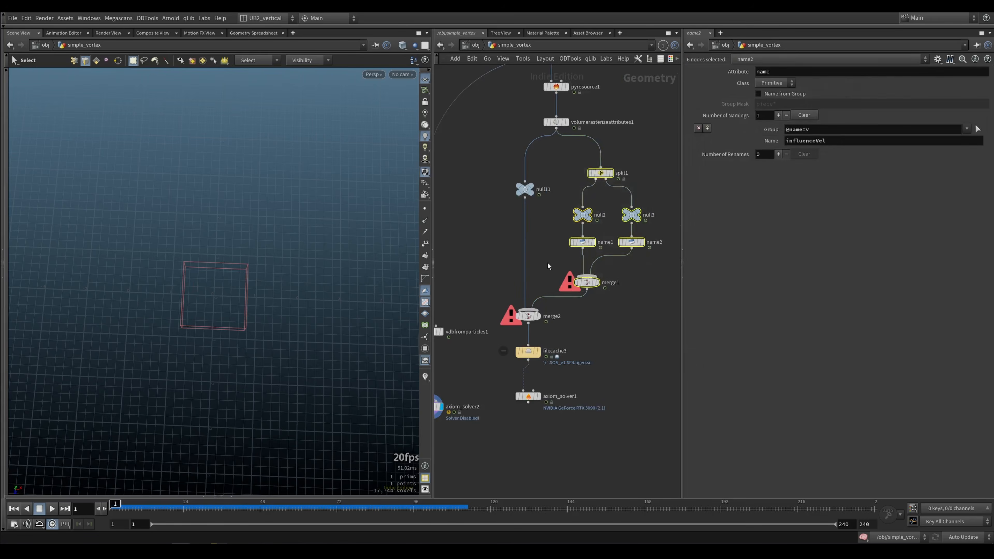
middle_click_drag(551, 266, 640, 219)
Step: Enable the simulation on axiom_solver2, show its sourcing settings, and play the smoke up to frame 63
left_click(519, 358)
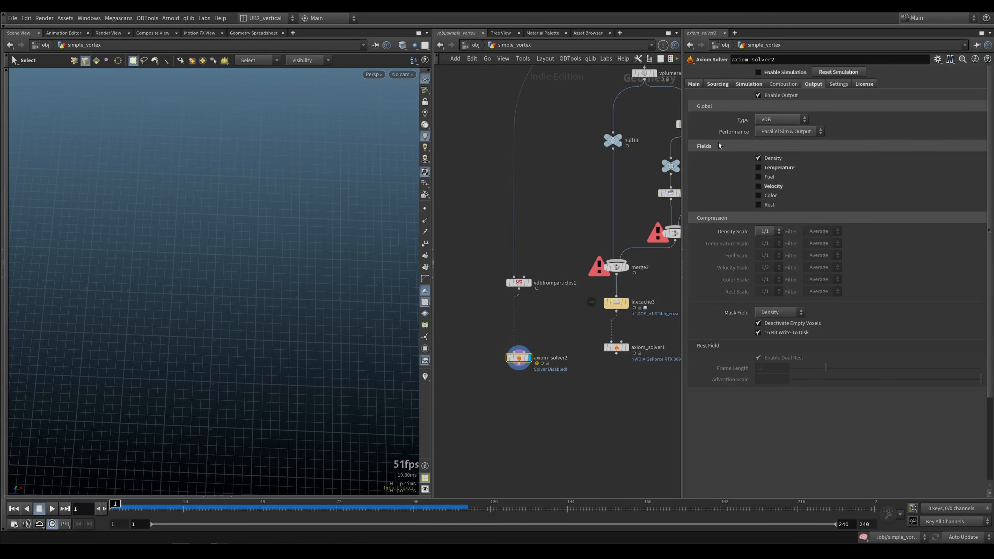
left_click(704, 86)
left_click(720, 87)
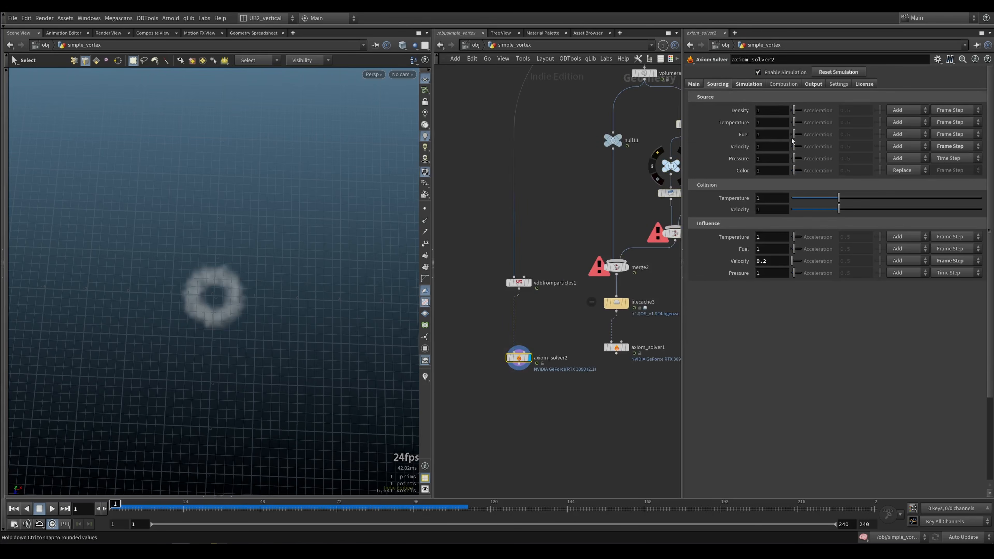
key("Up")
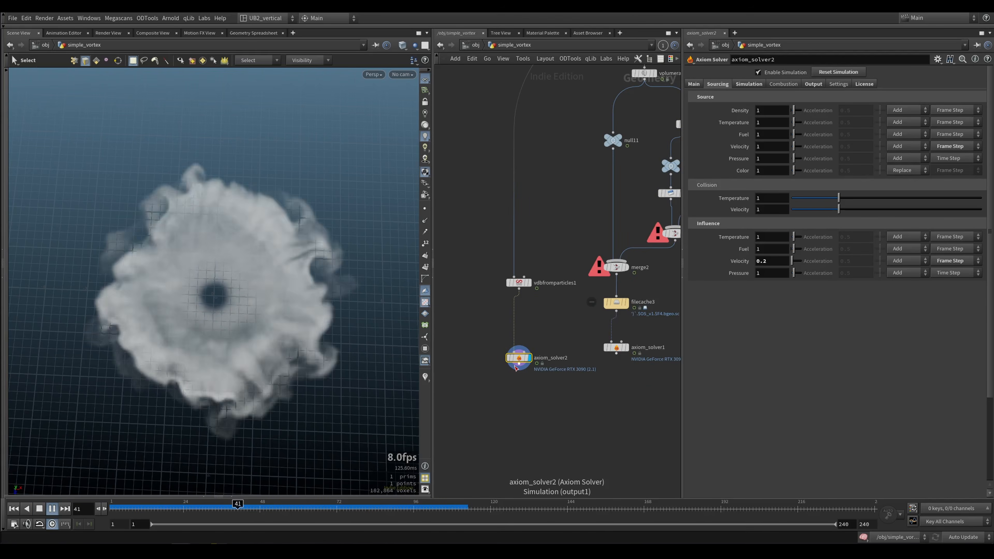
key("Up")
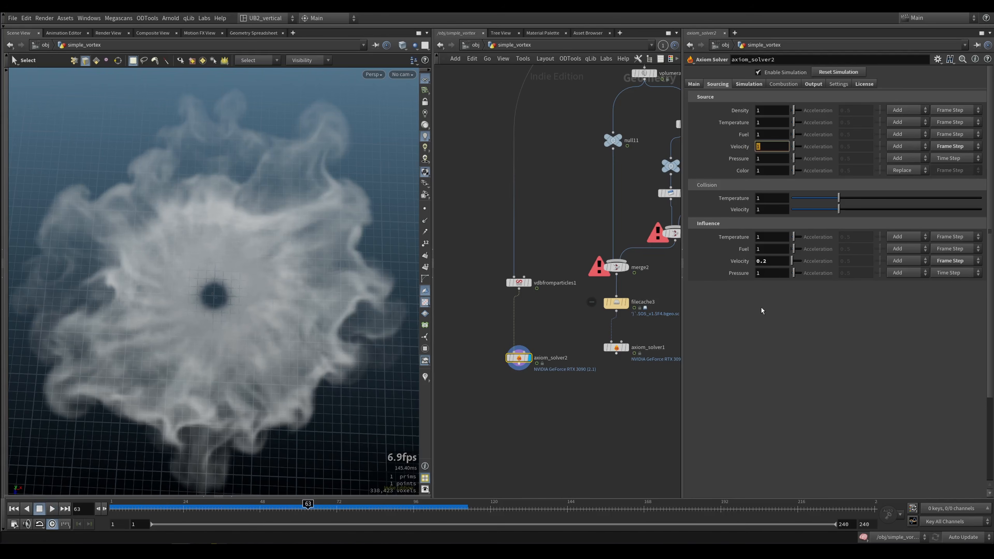
right_click_drag(275, 304, 248, 328, "alt")
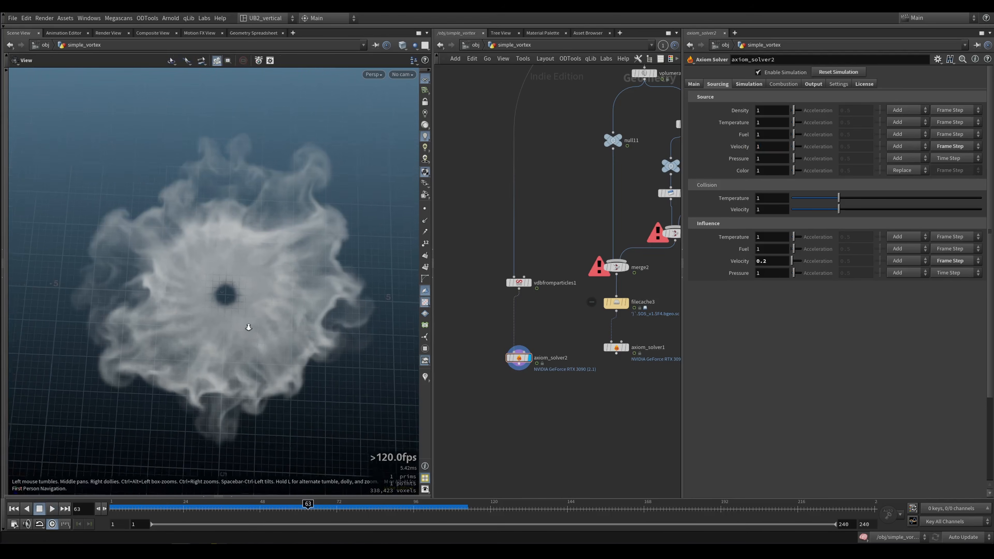
Step: Select vdbfromparticles1 and axiom_solver2 together and review the VDB settings feeding the solver
middle_click_drag(546, 328, 530, 331)
left_click_drag(539, 266, 480, 400)
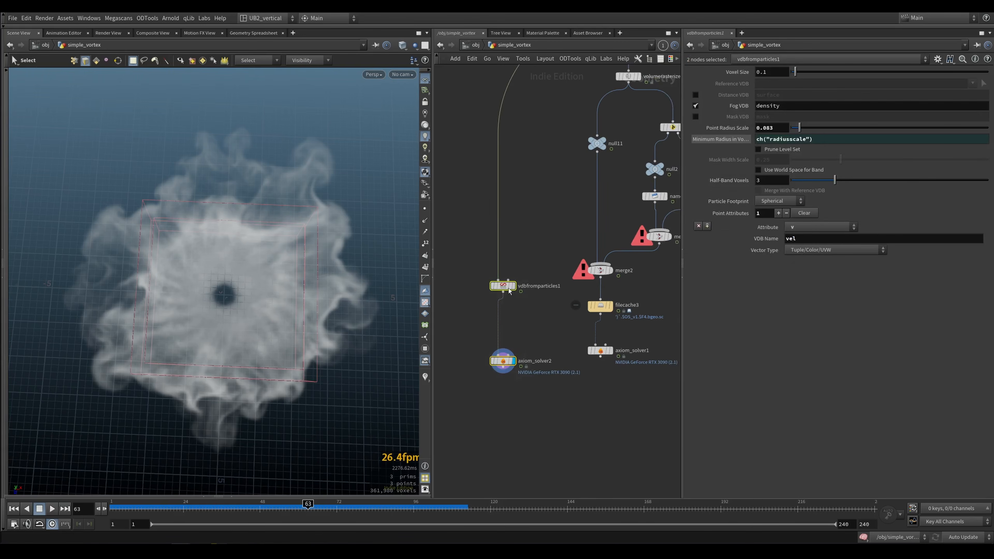
left_click_drag(506, 288, 507, 272)
left_click(558, 215)
Step: Display popnet1 in the neighbouring node chain, play its particle simulation, and rewind to the first frame
scroll(557, 215, "down", 5)
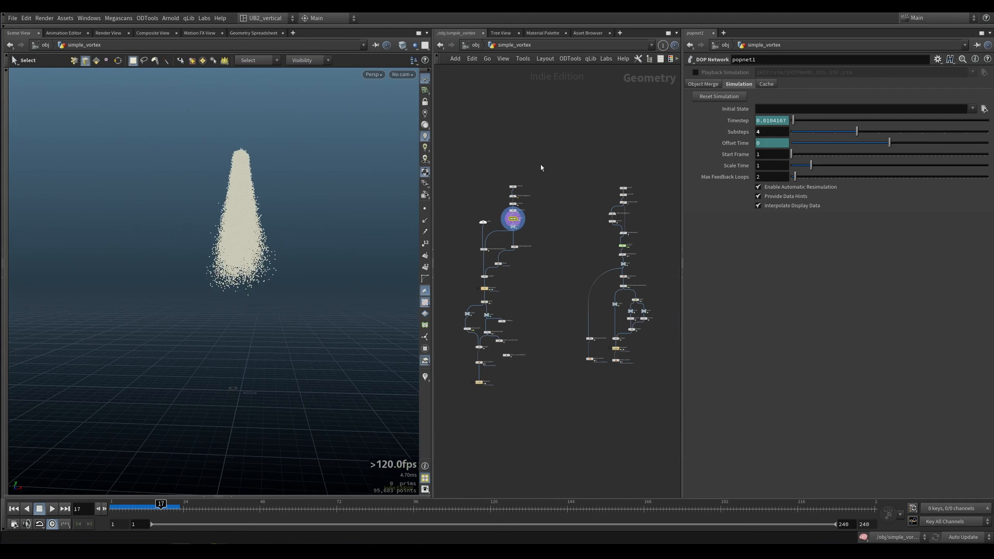
right_click_drag(251, 215, 275, 228, "alt")
middle_click_drag(275, 229, 253, 240, "alt")
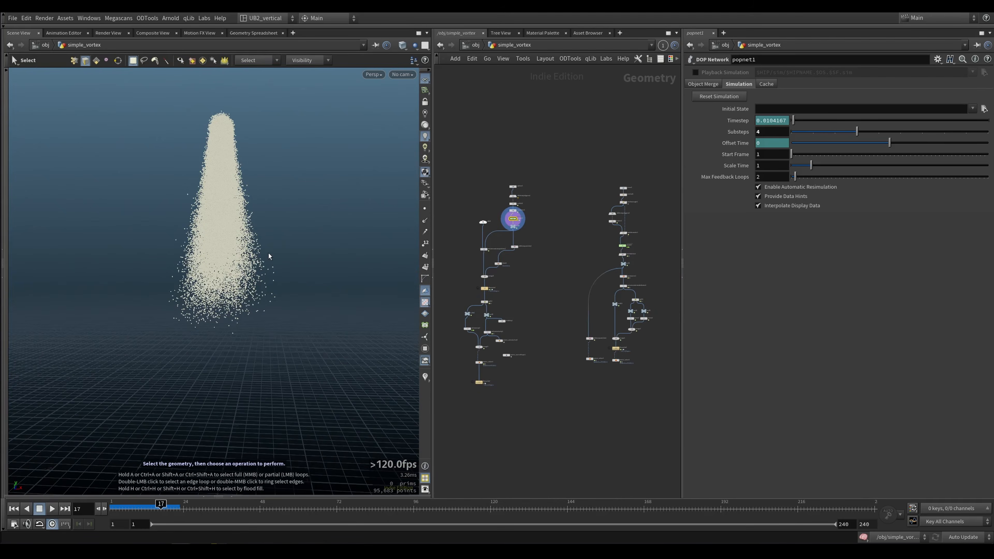
key("ctrl+Up")
key("Up")
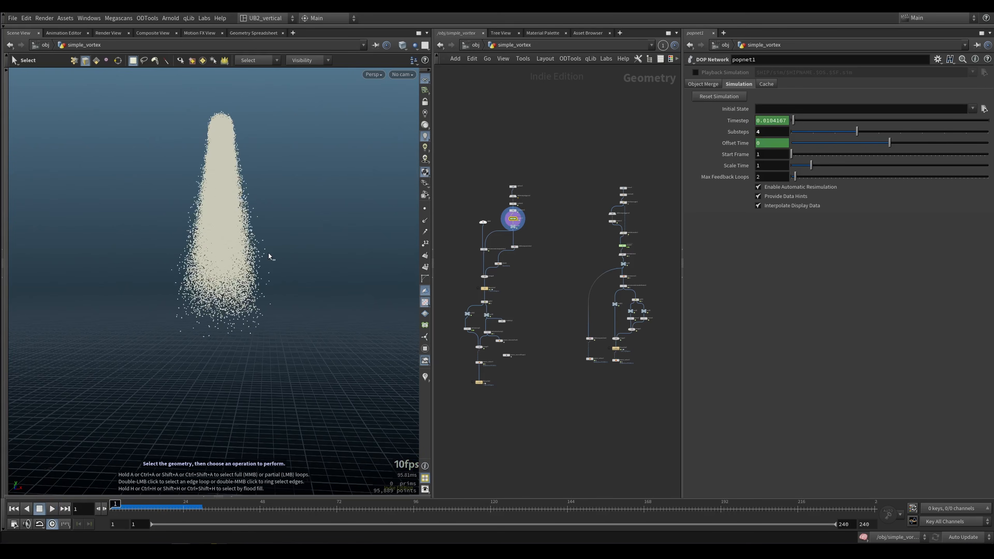
key("ctrl+Up")
scroll(503, 245, "up", 5)
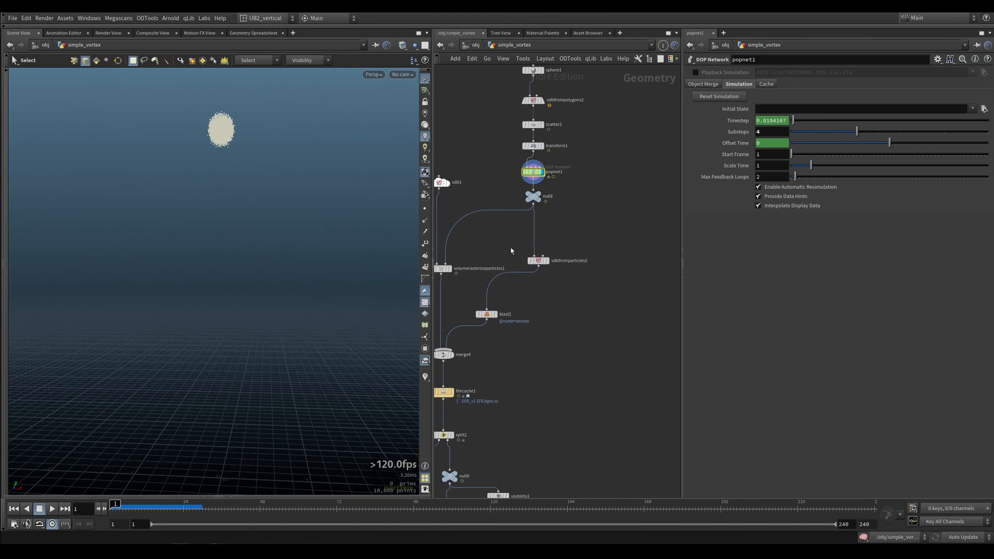
Step: Display volumerasterizeparticles1 and play its rasterized density up to frame 10
left_click(463, 268)
left_click(472, 268)
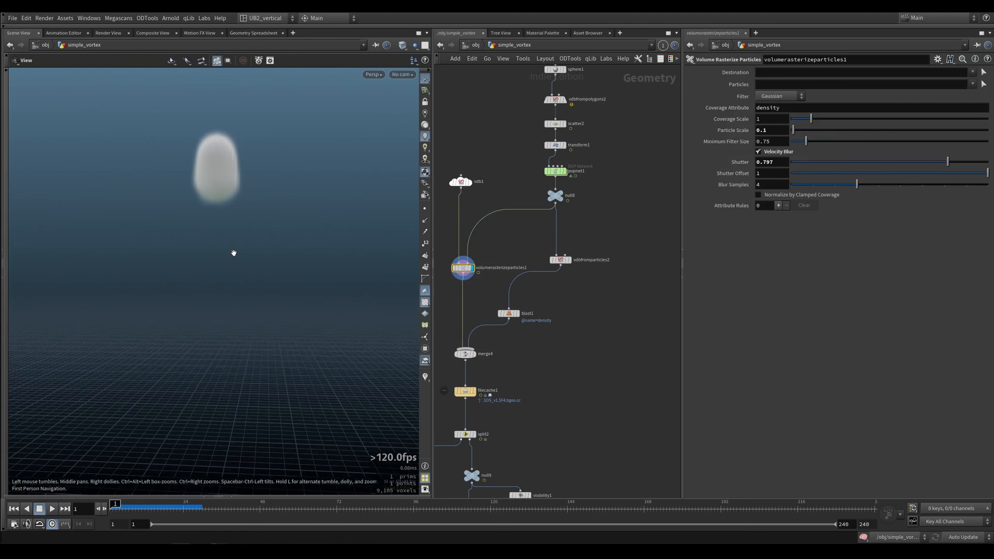
key("Up")
key("Up")
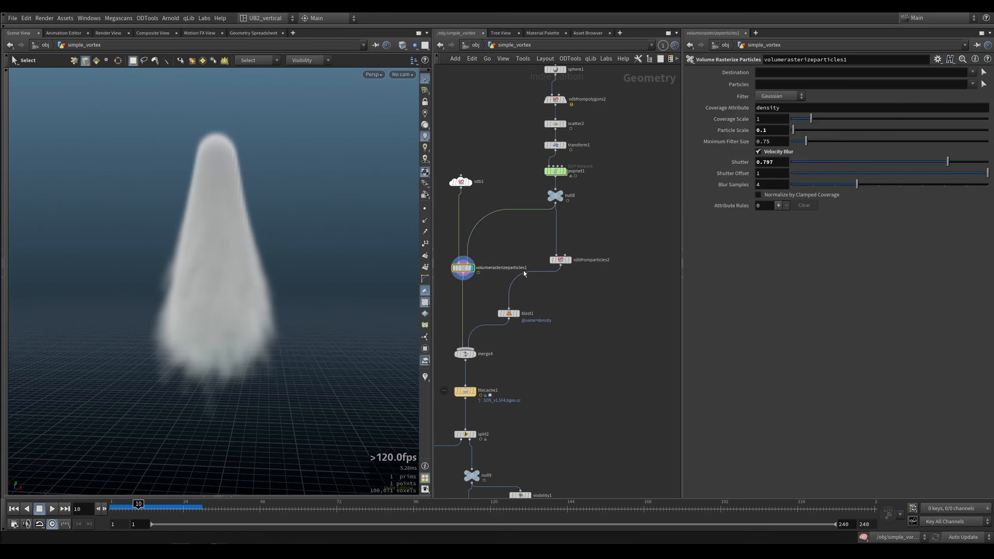
middle_click_drag(488, 254, 538, 253)
scroll(539, 254, "up", 2)
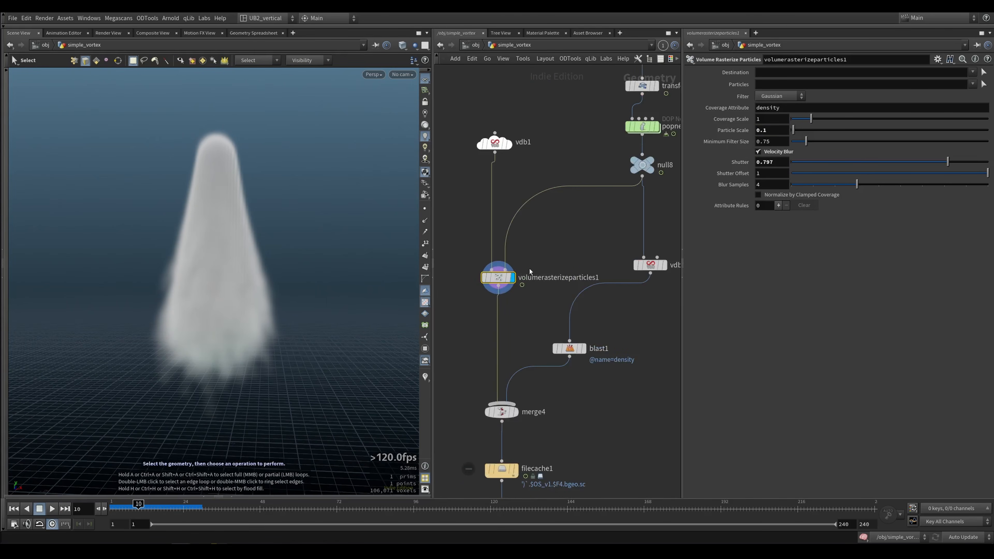
Step: Toggle Velocity Blur off and on repeatedly on volumerasterizeparticles1 to compare the rasterized density with and without it
left_click(785, 154)
left_click(786, 154)
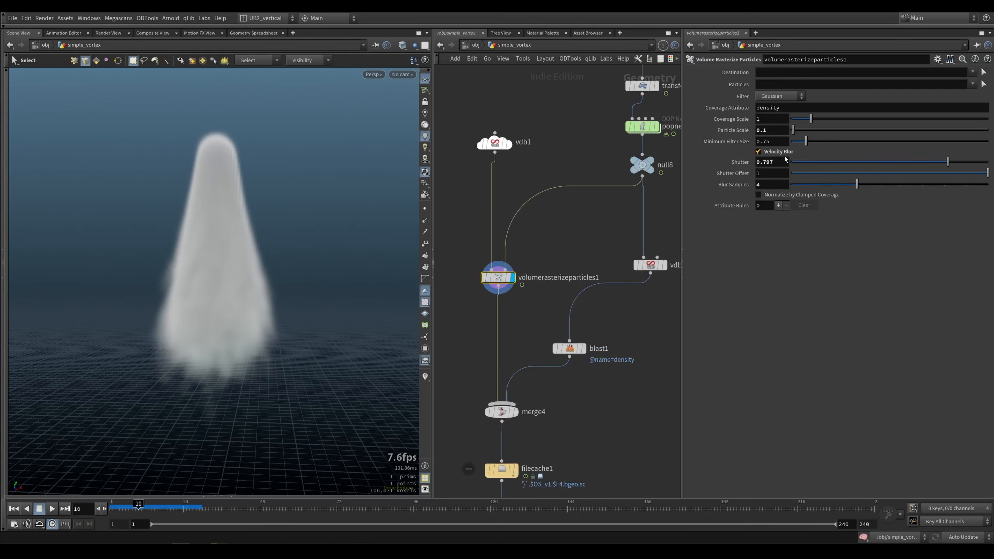
left_click(785, 154)
left_click(785, 154)
left_click(784, 153)
left_click(783, 154)
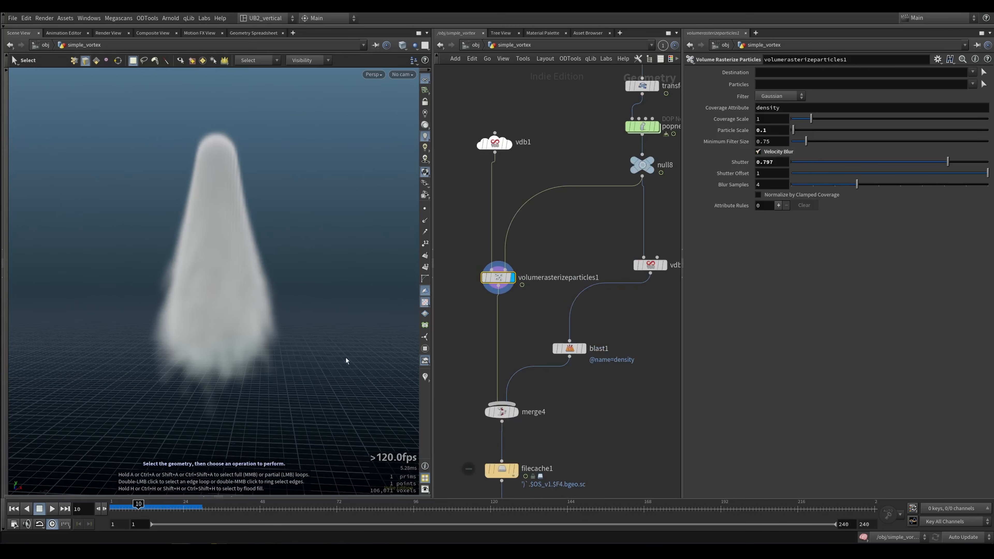
Step: Box-select the entire POP-driven node chain in simple_vortex to review the full setup
scroll(543, 245, "down", 6)
left_click_drag(622, 155, 448, 447)
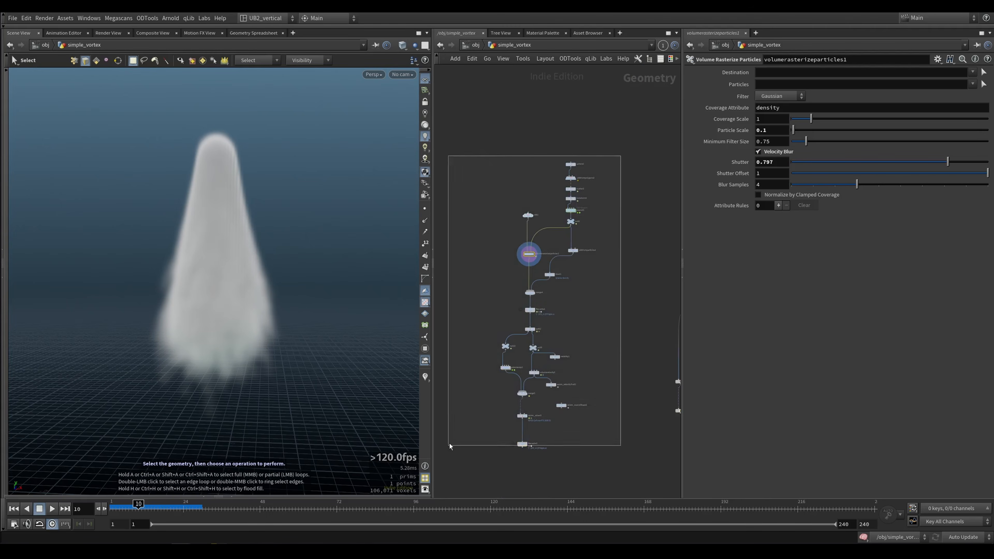
middle_click_drag(633, 254, 520, 280)
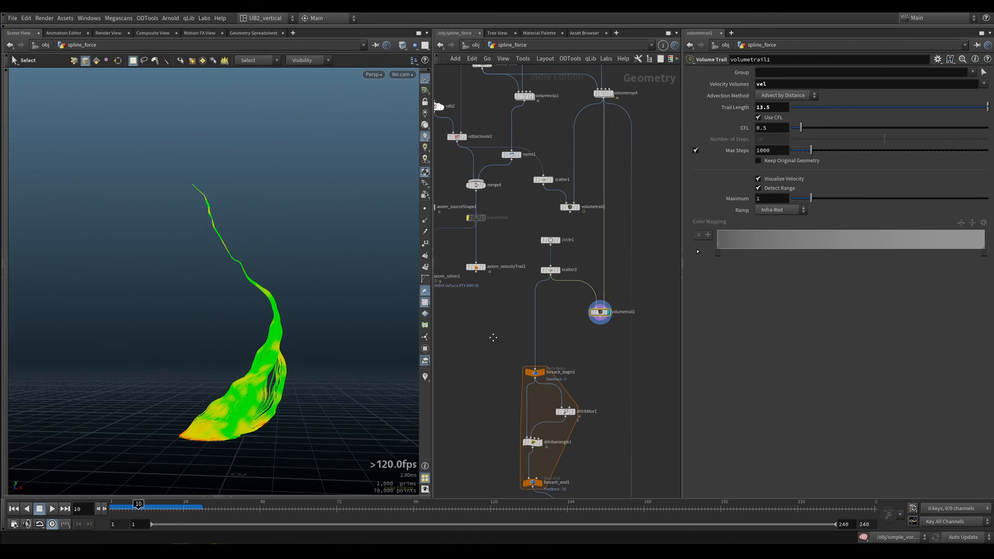
Step: Display the popnet node at the end of the spline_force network and play its particle simulation
middle_click_drag(493, 338, 495, 263)
middle_click_drag(502, 411, 464, 272)
key("r")
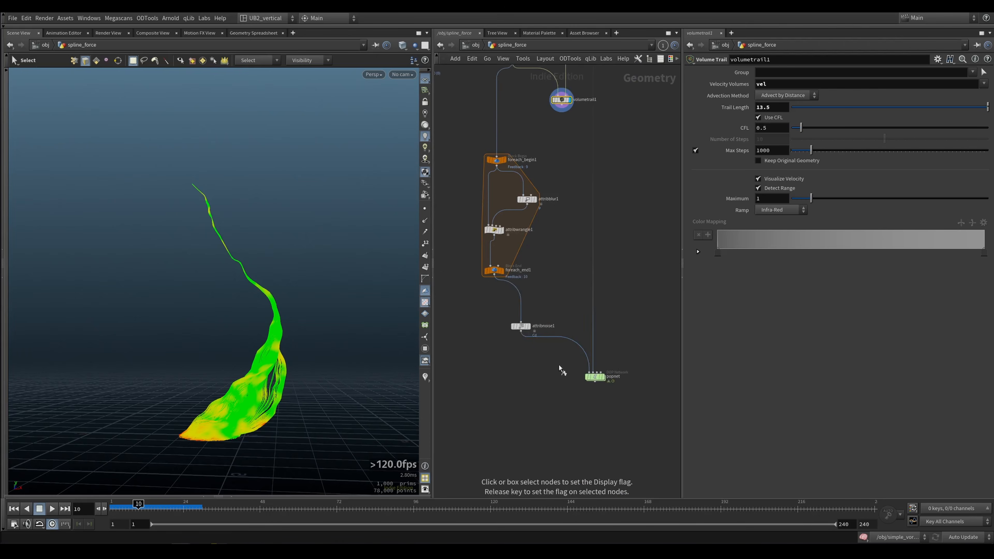
left_click_drag(628, 351, 588, 392)
key("Up")
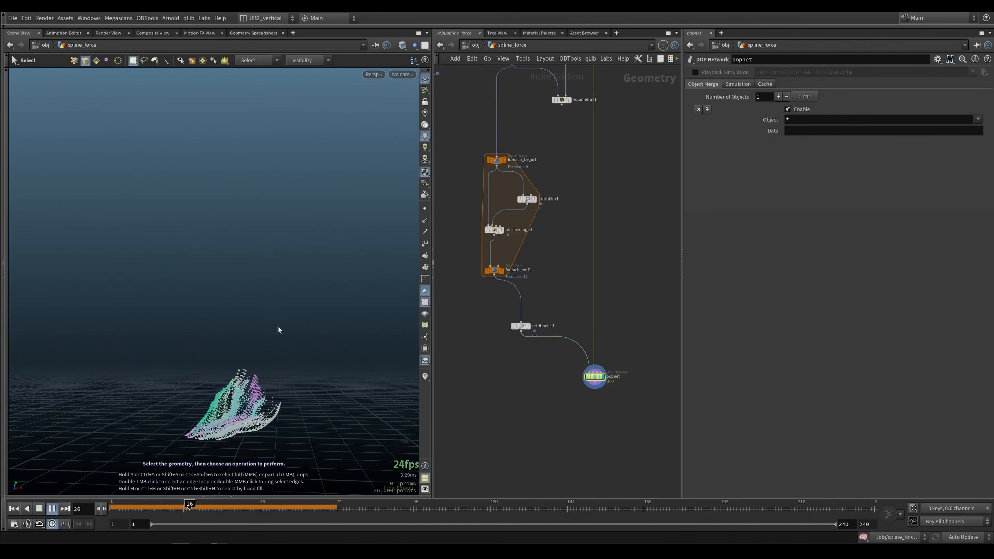